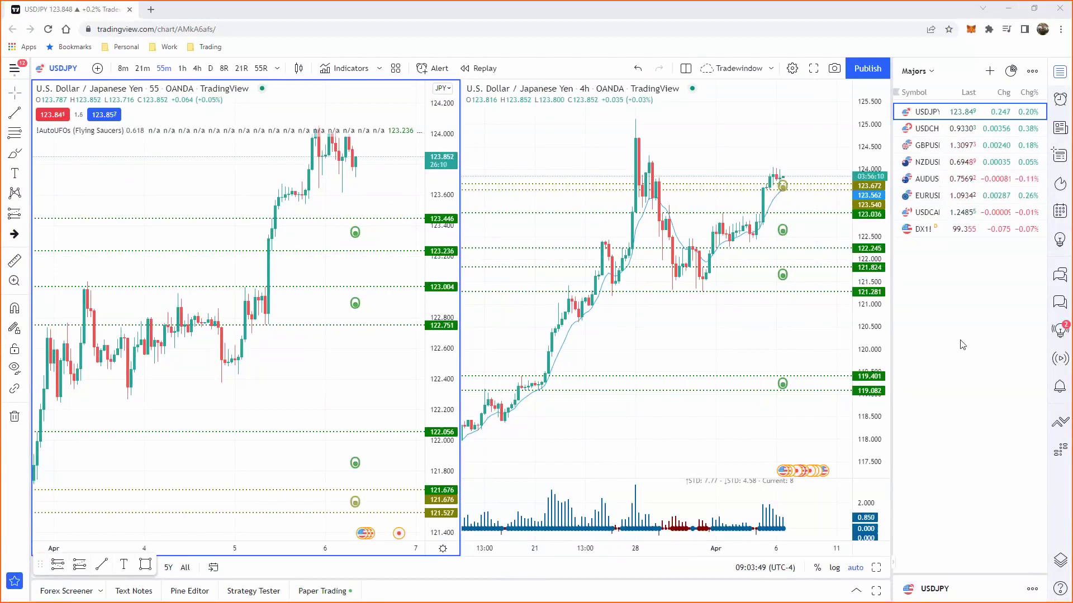
Pan the left USDJPY chart slightly downward
{"action": "left_click_drag", "start_coordinate": [358, 383], "coordinate": [358, 404]}
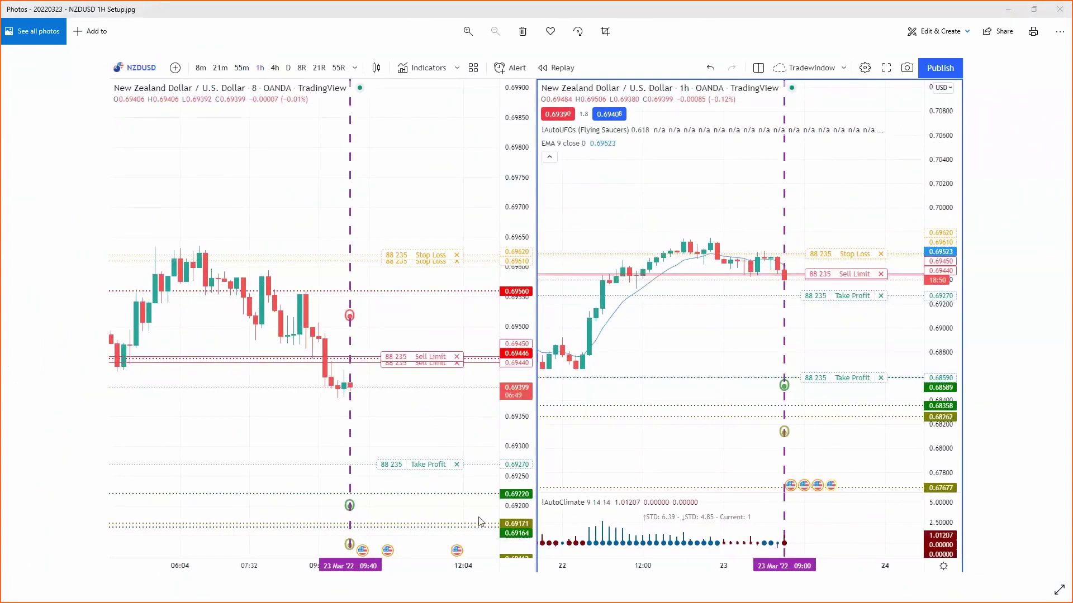
Advance to the NZDUSD exit screenshot and mark the red, green and exit candles with arrows
{"action": "key", "text": "Right"}
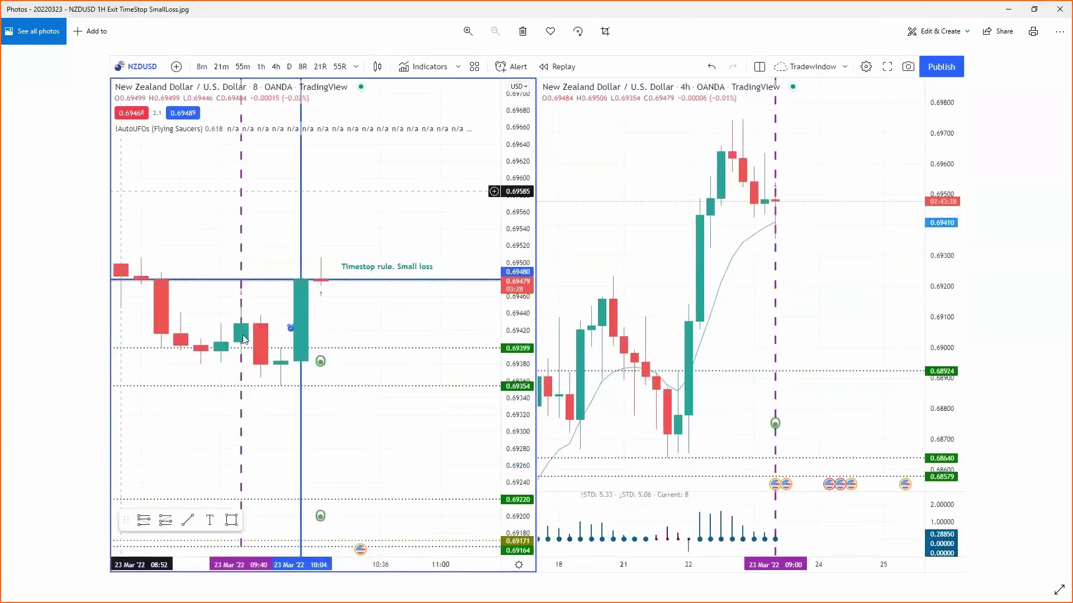
{"action": "left_click_drag", "start_coordinate": [212, 365], "coordinate": [256, 364]}
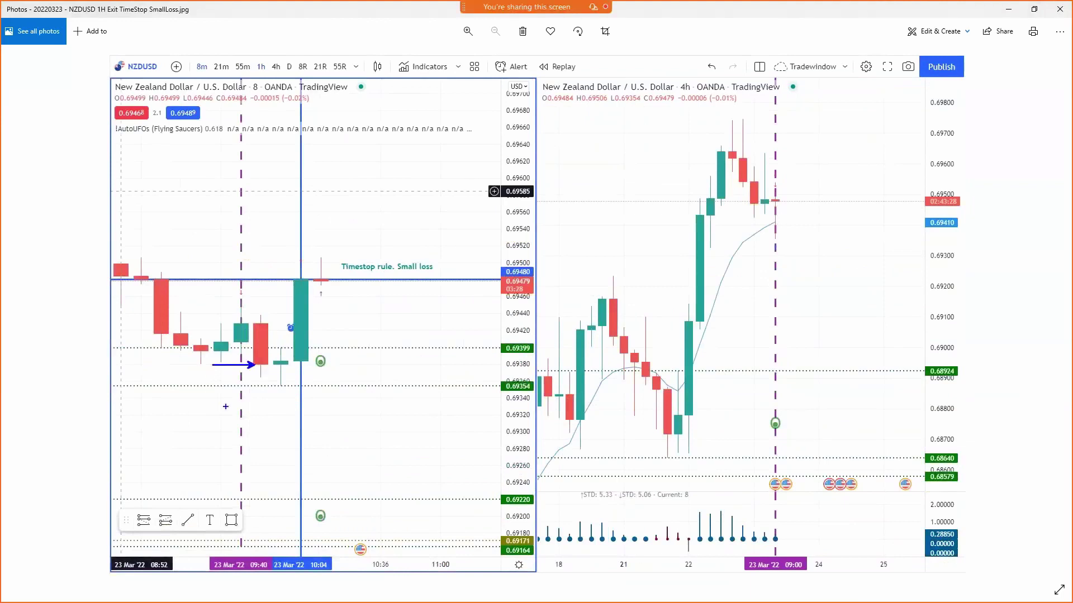
{"action": "left_click_drag", "start_coordinate": [240, 380], "coordinate": [304, 374]}
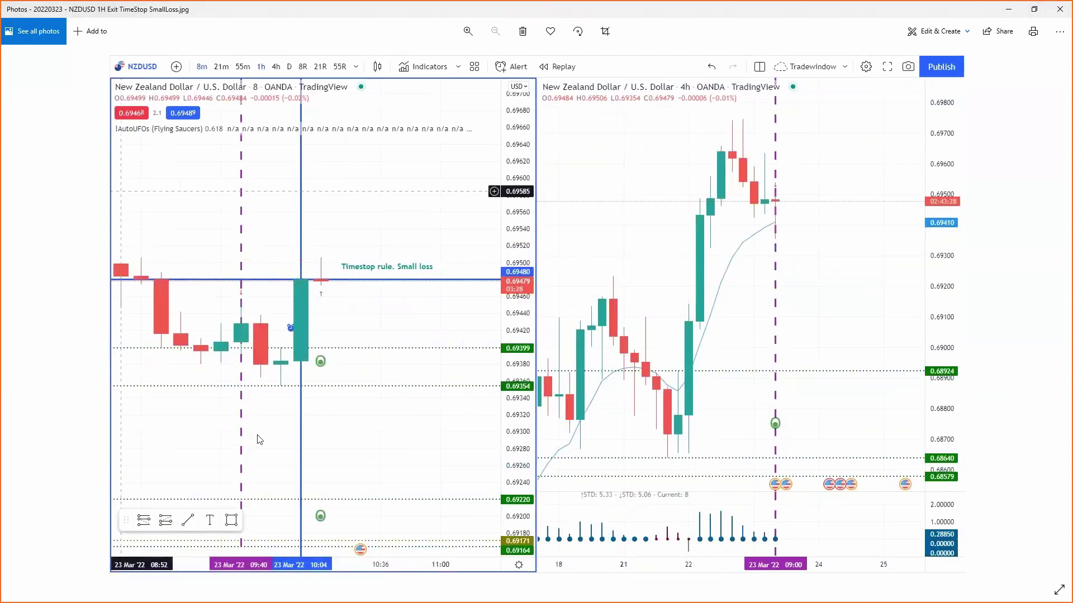
{"action": "left_click_drag", "start_coordinate": [210, 283], "coordinate": [237, 315]}
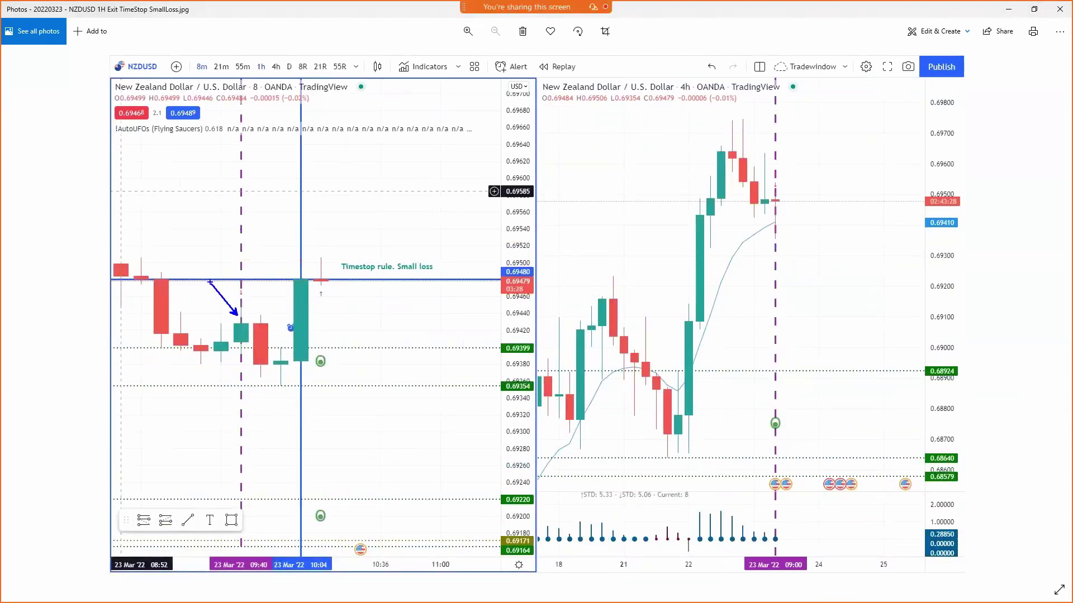
{"action": "mouse_move", "coordinate": [265, 411]}
{"action": "left_mouse_down"}
{"action": "mouse_move", "coordinate": [261, 389]}
{"action": "mouse_move", "coordinate": [305, 385]}
{"action": "left_mouse_up"}
Circle the left chart's 8 timeframe, point at the Timestop rule note, and close the image
{"action": "left_click_drag", "start_coordinate": [248, 76], "coordinate": [256, 75]}
{"action": "mouse_move", "coordinate": [378, 259]}
{"action": "left_mouse_down"}
{"action": "mouse_move", "coordinate": [396, 240]}
{"action": "mouse_move", "coordinate": [428, 245]}
{"action": "left_mouse_up"}
{"action": "left_click", "coordinate": [1056, 15]}
Close the previous image, mark candles near the USDCHF entry, and advance to the exit screenshot
{"action": "left_click", "coordinate": [1056, 15]}
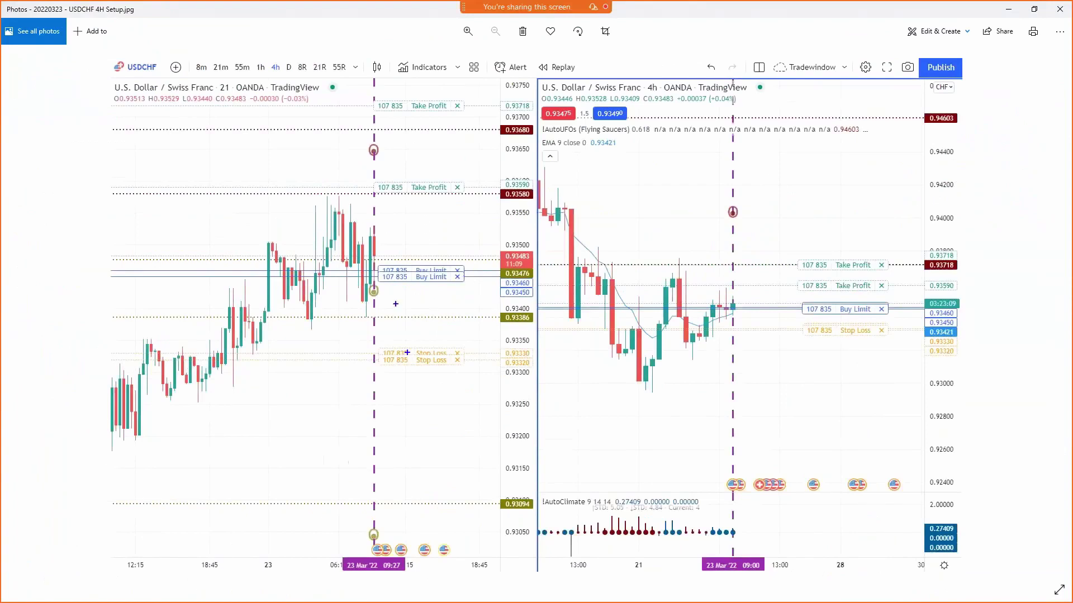
{"action": "left_click_drag", "start_coordinate": [377, 221], "coordinate": [401, 194]}
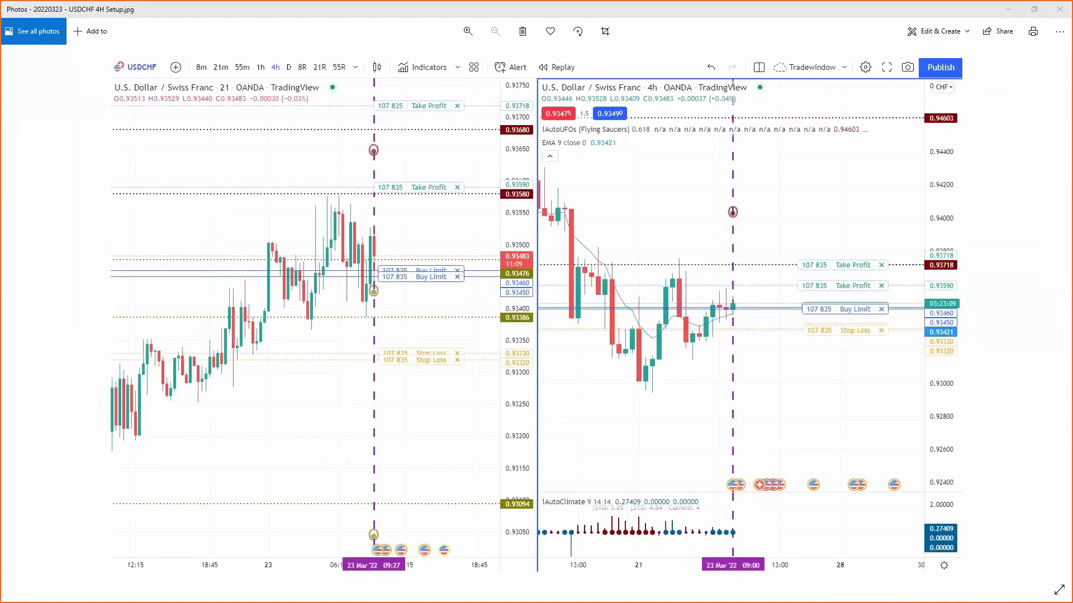
{"action": "key", "text": "Right"}
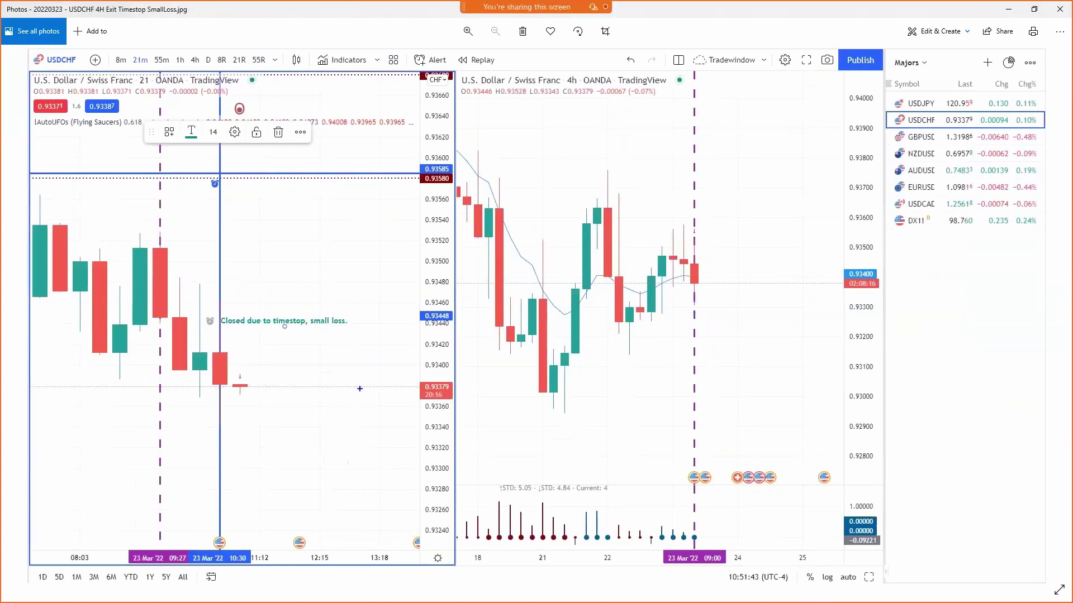
{"action": "left_click_drag", "start_coordinate": [190, 184], "coordinate": [166, 236]}
{"action": "mouse_move", "coordinate": [110, 370]}
{"action": "left_mouse_down"}
{"action": "mouse_move", "coordinate": [171, 370]}
{"action": "mouse_move", "coordinate": [157, 407]}
{"action": "left_mouse_up"}
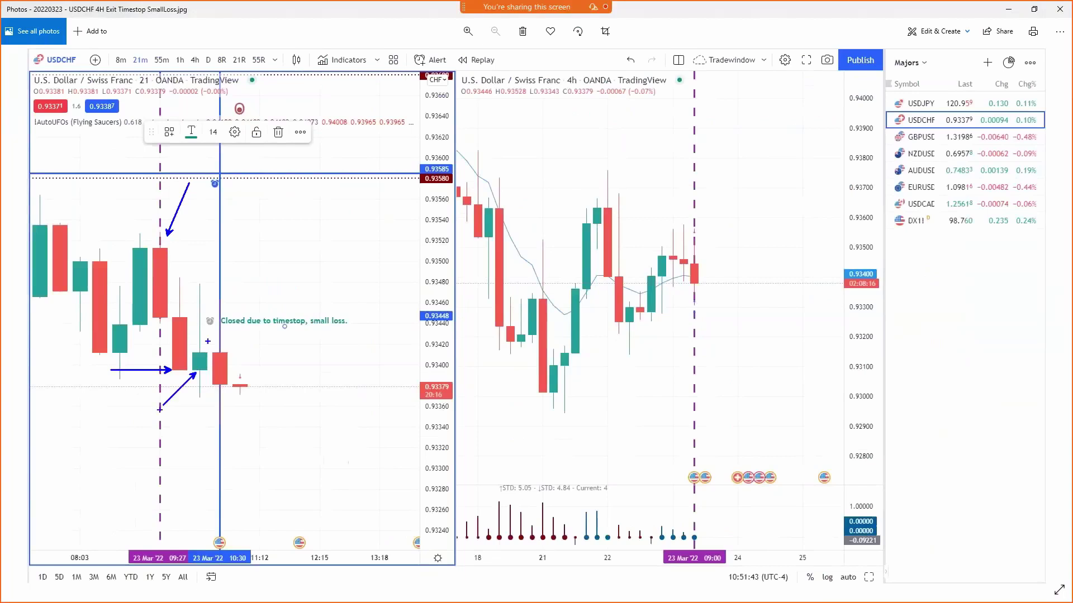
{"action": "left_click_drag", "start_coordinate": [205, 285], "coordinate": [241, 285]}
{"action": "left_click_drag", "start_coordinate": [225, 347], "coordinate": [252, 328]}
{"action": "left_click_drag", "start_coordinate": [254, 387], "coordinate": [300, 374]}
{"action": "key", "text": "ctrl+z"}
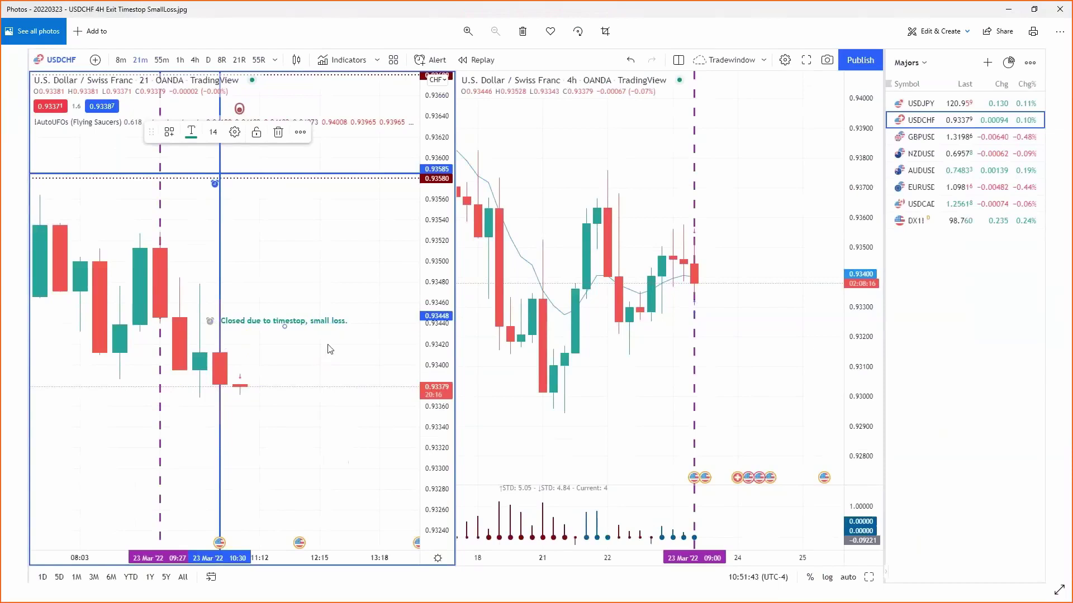
Close both the USDCHF exit and USDCHF setup screenshots
{"action": "left_click", "coordinate": [1061, 13]}
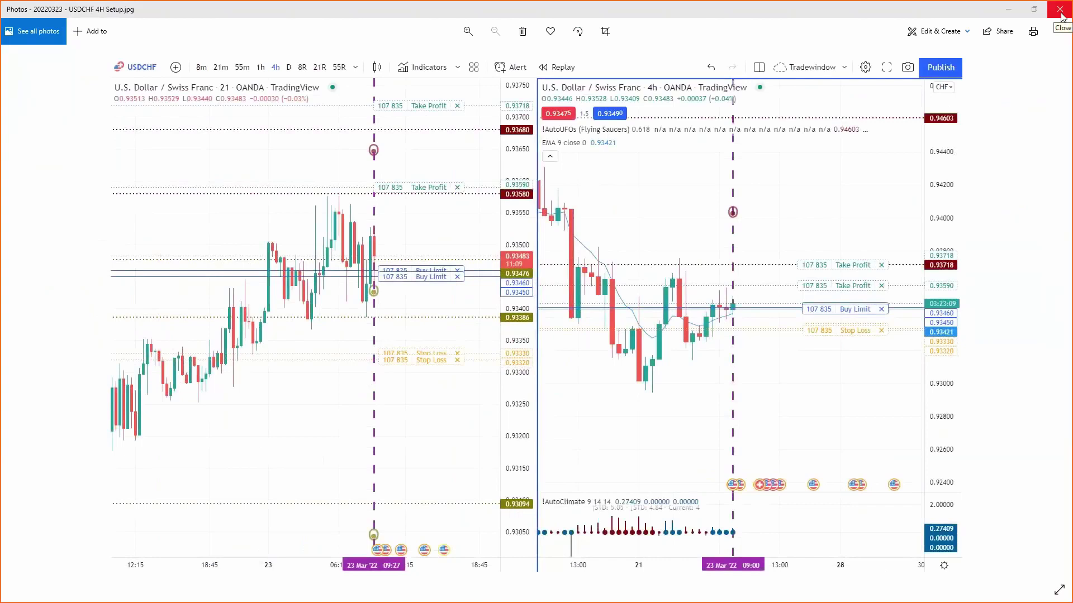
{"action": "left_click", "coordinate": [1062, 11]}
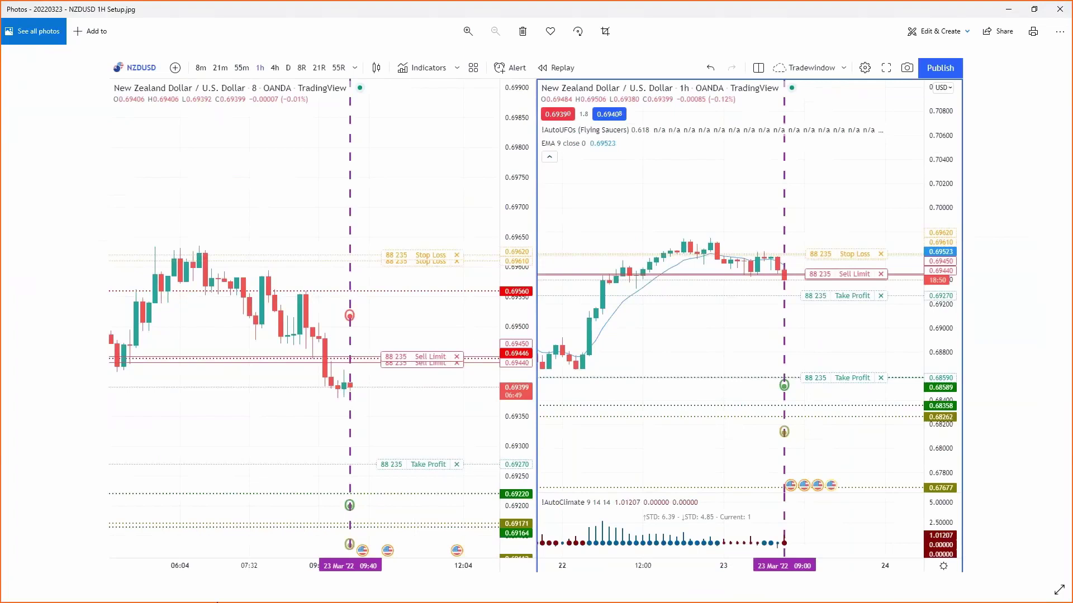
Load NZDUSD into both TradingView charts from the Majors watchlist and scroll back to 23 Mar
{"action": "left_click", "coordinate": [124, 594]}
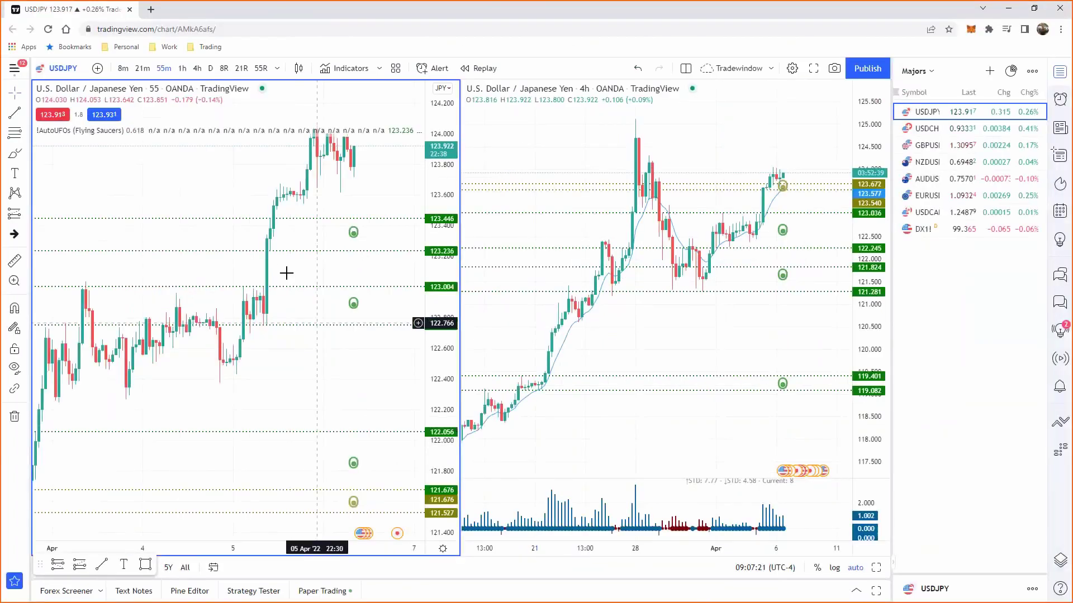
{"action": "type", "text": "NZDUSD"}
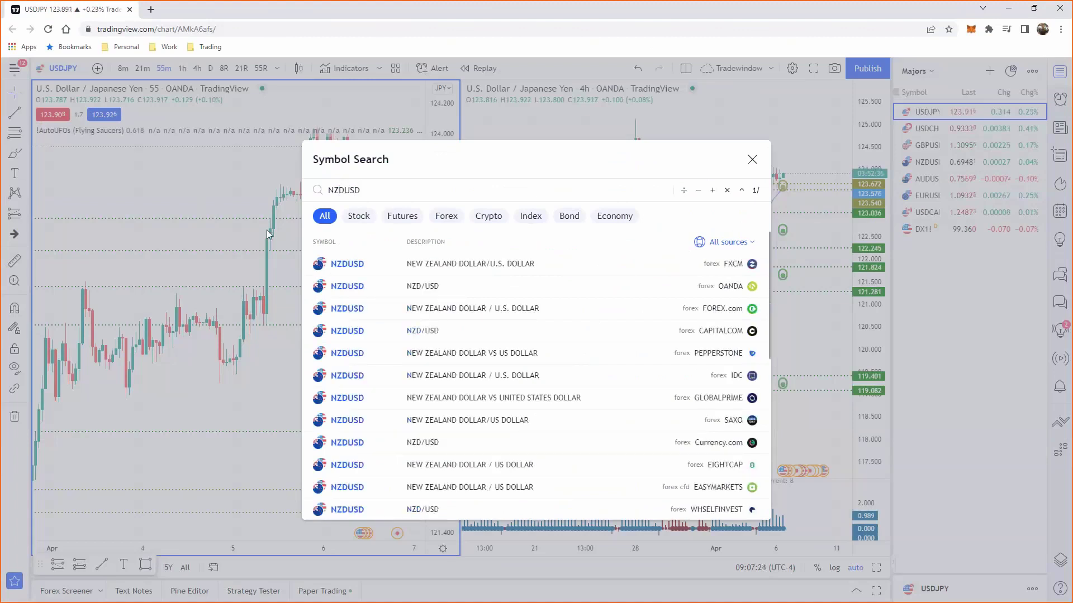
{"action": "key", "text": "Escape"}
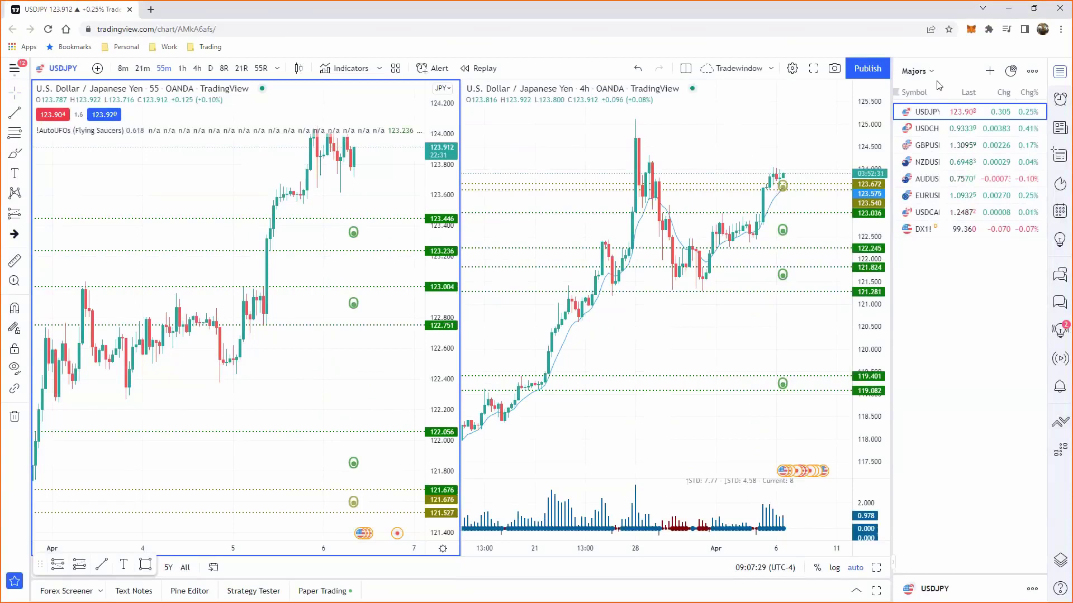
{"action": "left_click", "coordinate": [927, 162]}
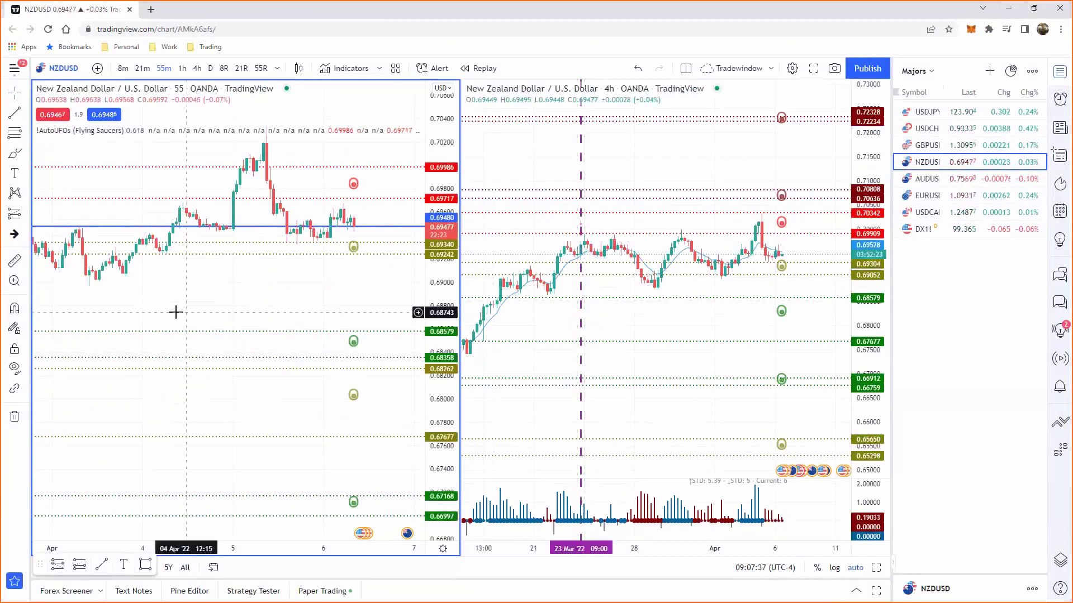
{"action": "scroll", "coordinate": [180, 313], "scroll_direction": "up", "scroll_amount": 5}
{"action": "scroll", "coordinate": [162, 403], "scroll_direction": "left", "scroll_amount": 10}
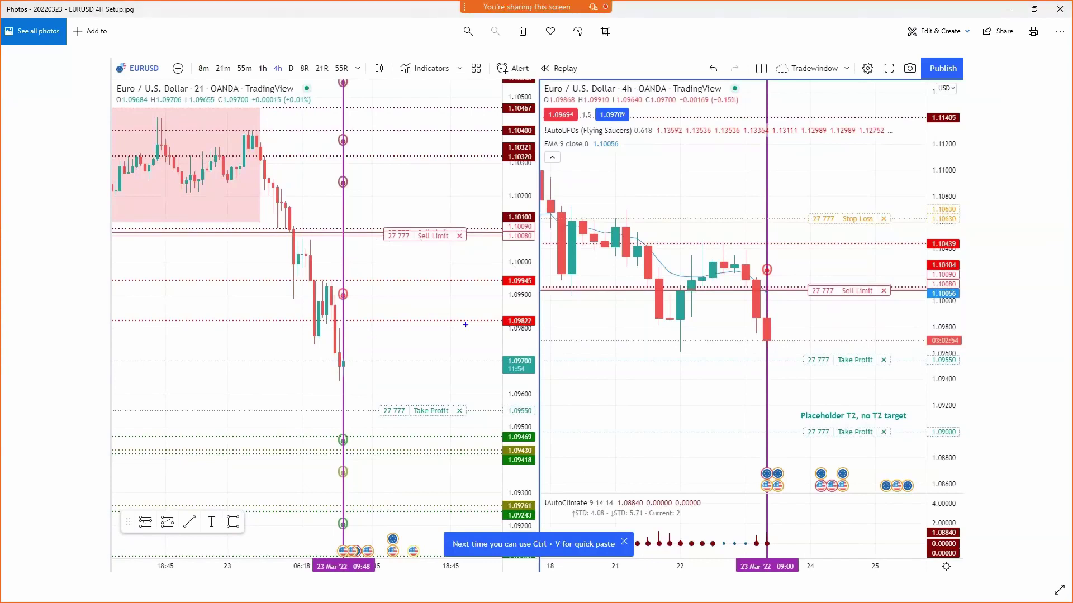
Mark the Sell Limit order, last candle and vertical line top, linking Sell Limit to last candle
{"action": "left_click_drag", "start_coordinate": [453, 203], "coordinate": [409, 226]}
{"action": "left_click_drag", "start_coordinate": [348, 363], "coordinate": [398, 363]}
{"action": "left_click_drag", "start_coordinate": [378, 88], "coordinate": [348, 92]}
{"action": "left_click_drag", "start_coordinate": [294, 235], "coordinate": [345, 363]}
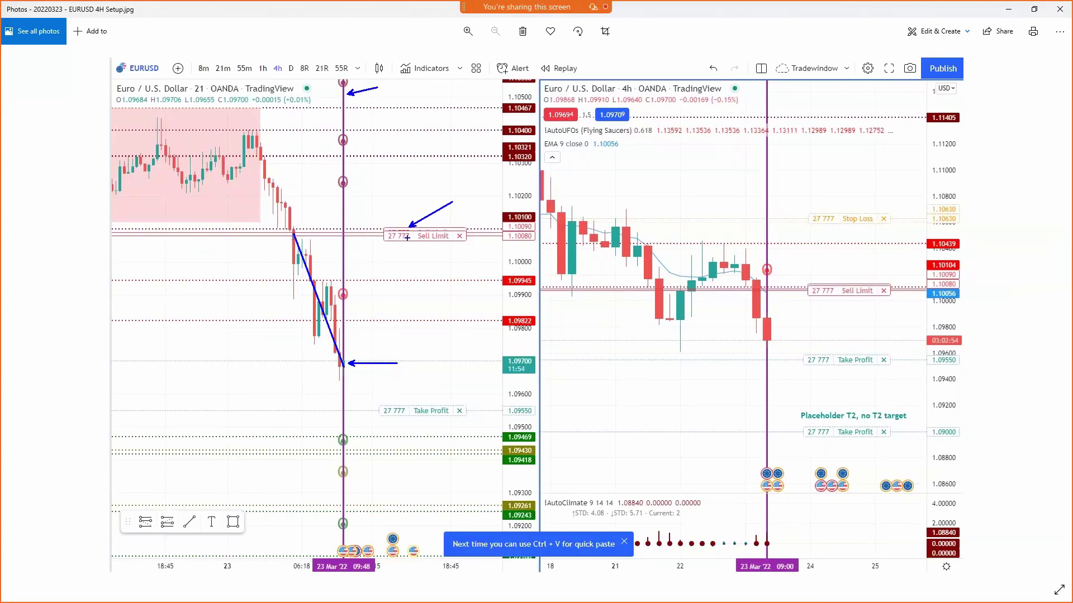
Point arrows at the left Sell Limit label and last indicator dot, then close the EURUSD screenshot
{"action": "mouse_move", "coordinate": [367, 251]}
{"action": "left_mouse_down"}
{"action": "mouse_move", "coordinate": [385, 243]}
{"action": "mouse_move", "coordinate": [383, 228]}
{"action": "left_mouse_up"}
{"action": "left_click_drag", "start_coordinate": [769, 543], "coordinate": [816, 528]}
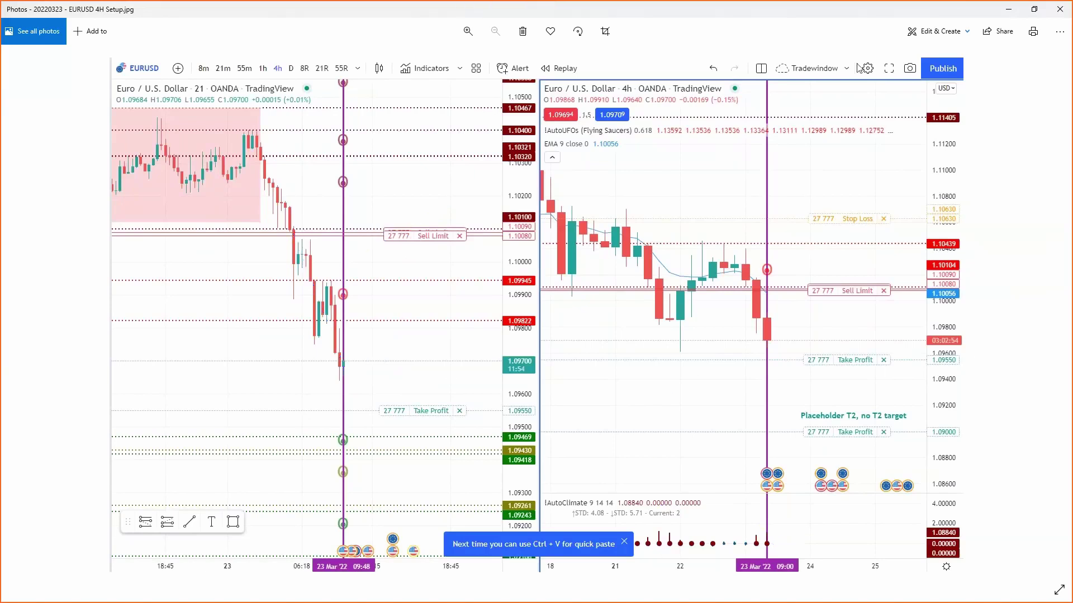
{"action": "left_click", "coordinate": [1053, 10]}
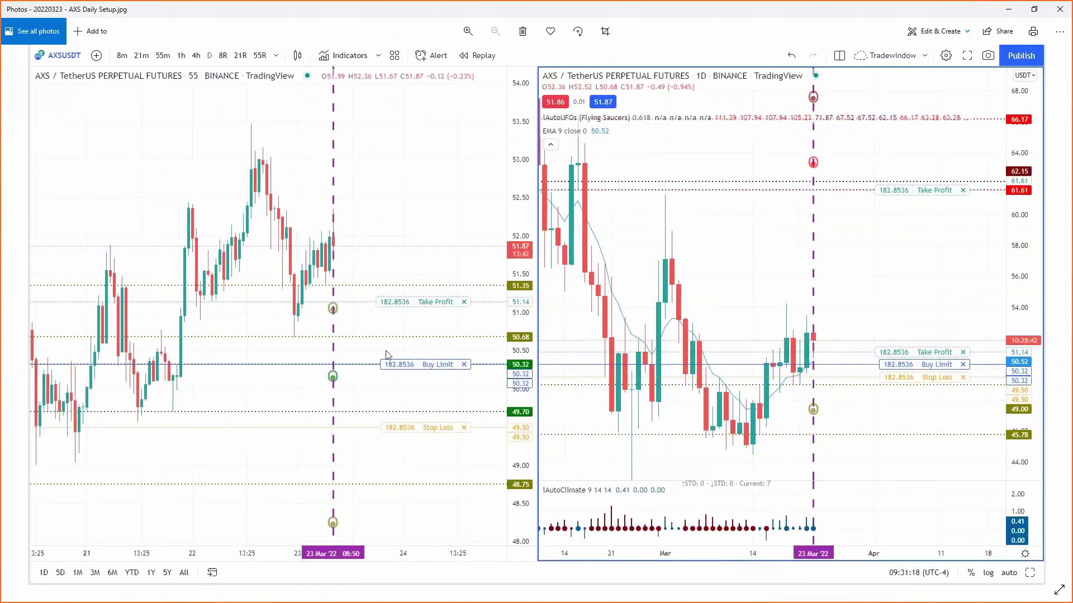
{"action": "mouse_move", "coordinate": [215, 601]}
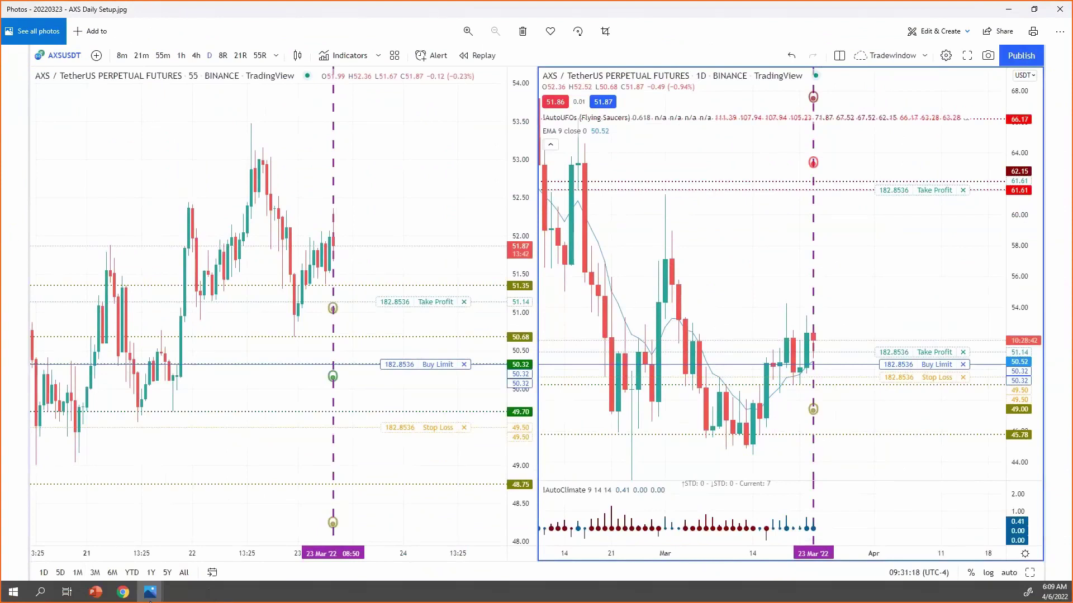
Switch both TradingView charts to AXSUSDT perpetual futures from the Crypto watchlist
{"action": "left_click", "coordinate": [124, 593]}
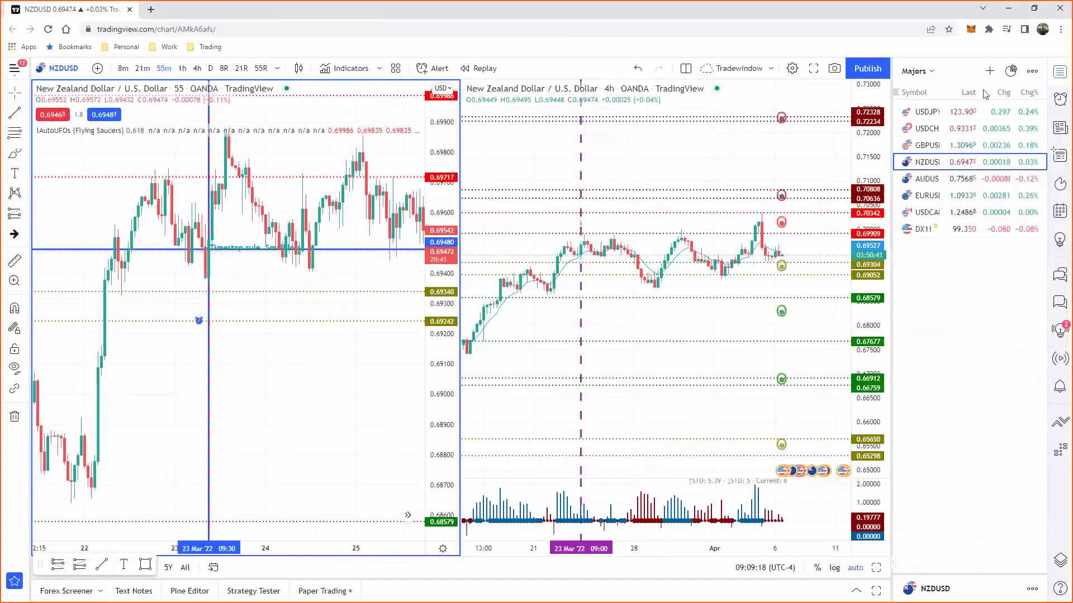
{"action": "left_click", "coordinate": [916, 71]}
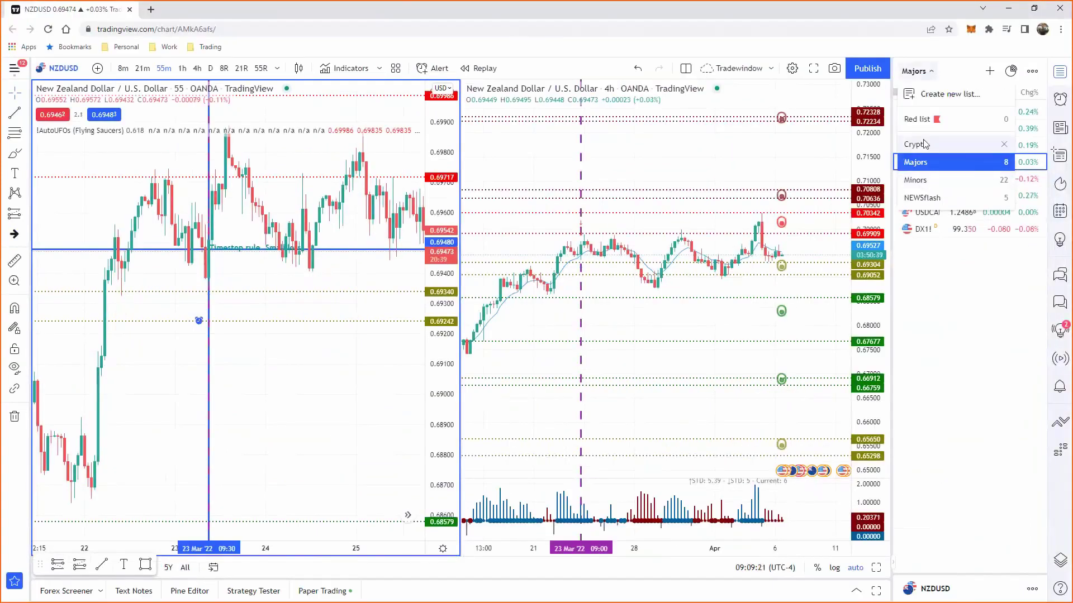
{"action": "left_click", "coordinate": [916, 144]}
{"action": "left_click", "coordinate": [928, 216]}
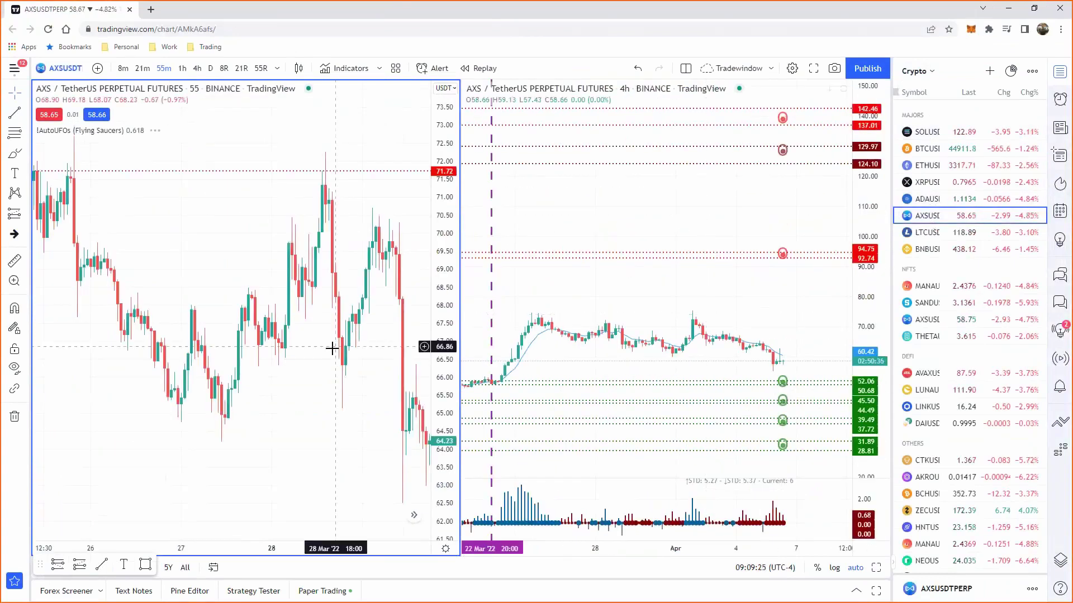
Pan the left chart around 23 Mar and narrow its price range so candles are taller
{"action": "scroll", "coordinate": [273, 419], "scroll_direction": "down", "scroll_amount": 1}
{"action": "scroll", "coordinate": [267, 431], "scroll_direction": "left", "scroll_amount": 10}
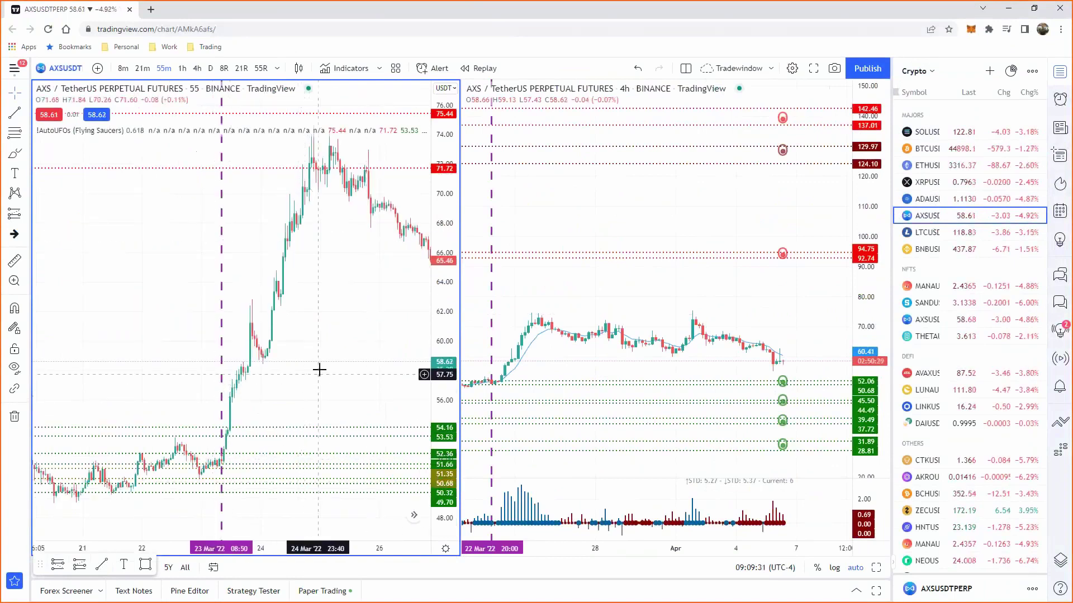
{"action": "scroll", "coordinate": [359, 330], "scroll_direction": "up", "scroll_amount": 2}
{"action": "scroll", "coordinate": [248, 433], "scroll_direction": "up", "scroll_amount": 2}
{"action": "left_click_drag", "start_coordinate": [244, 429], "coordinate": [354, 316]}
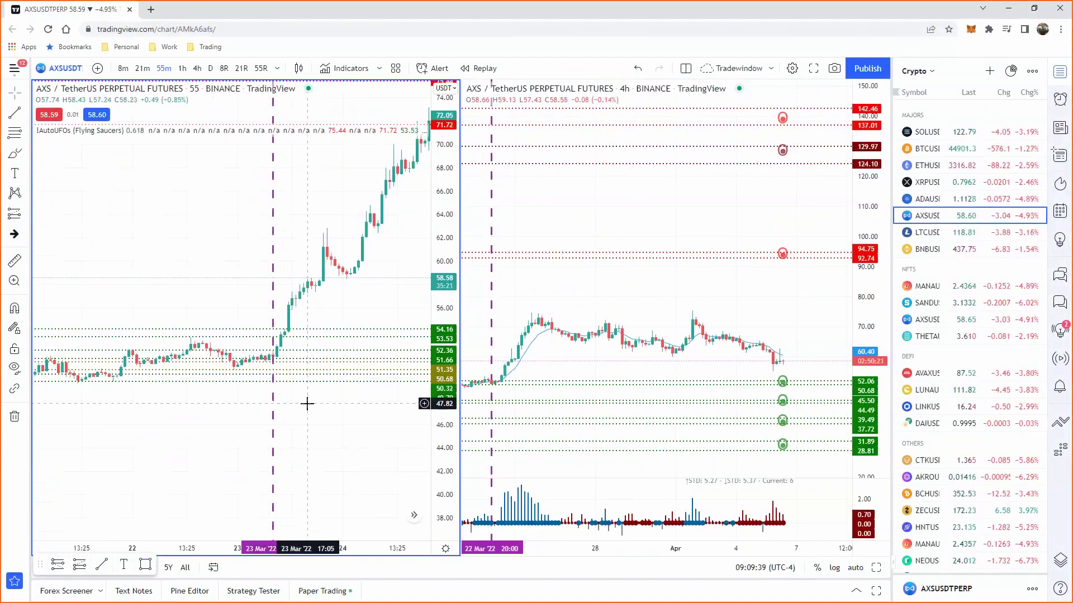
{"action": "left_click_drag", "start_coordinate": [412, 434], "coordinate": [259, 446]}
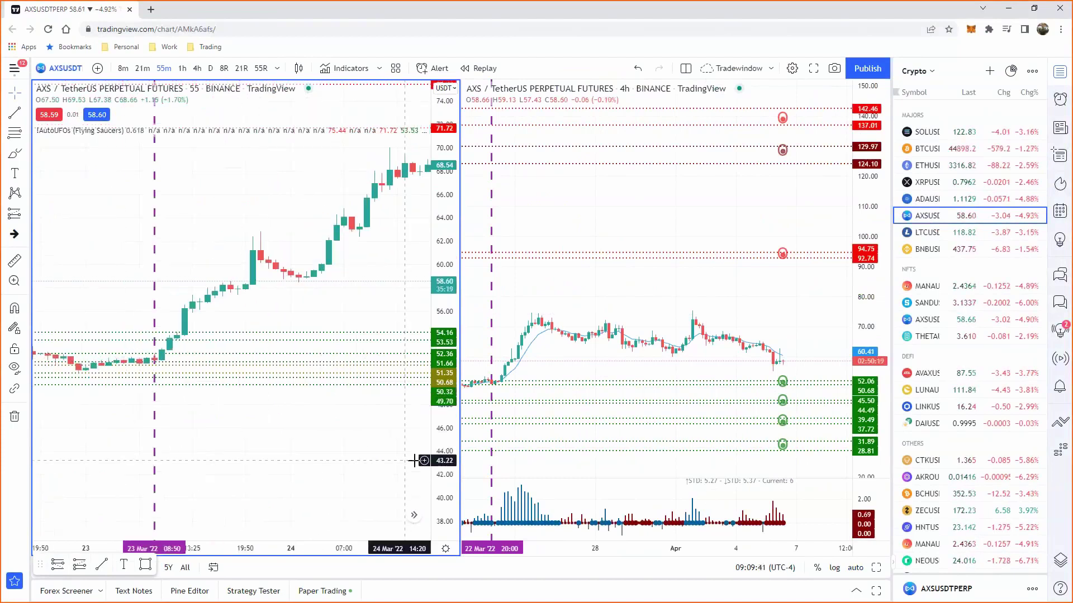
{"action": "left_click_drag", "start_coordinate": [442, 462], "coordinate": [316, 309]}
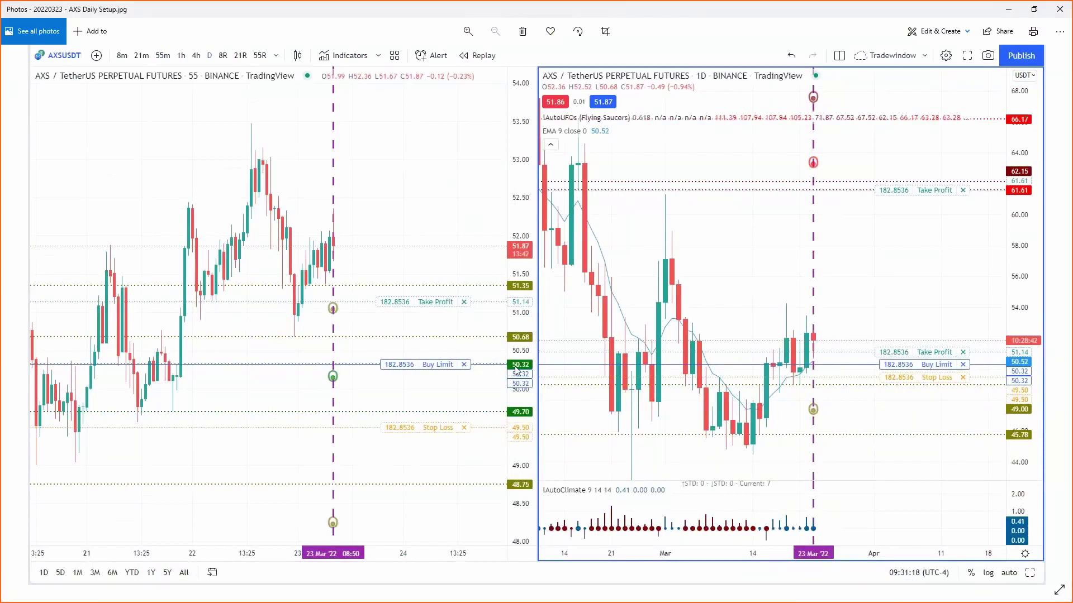
Mark the 50.32 entry price with an arrow and minimize the AXS screenshot
{"action": "left_click_drag", "start_coordinate": [455, 380], "coordinate": [507, 367]}
{"action": "left_click", "coordinate": [1009, 14]}
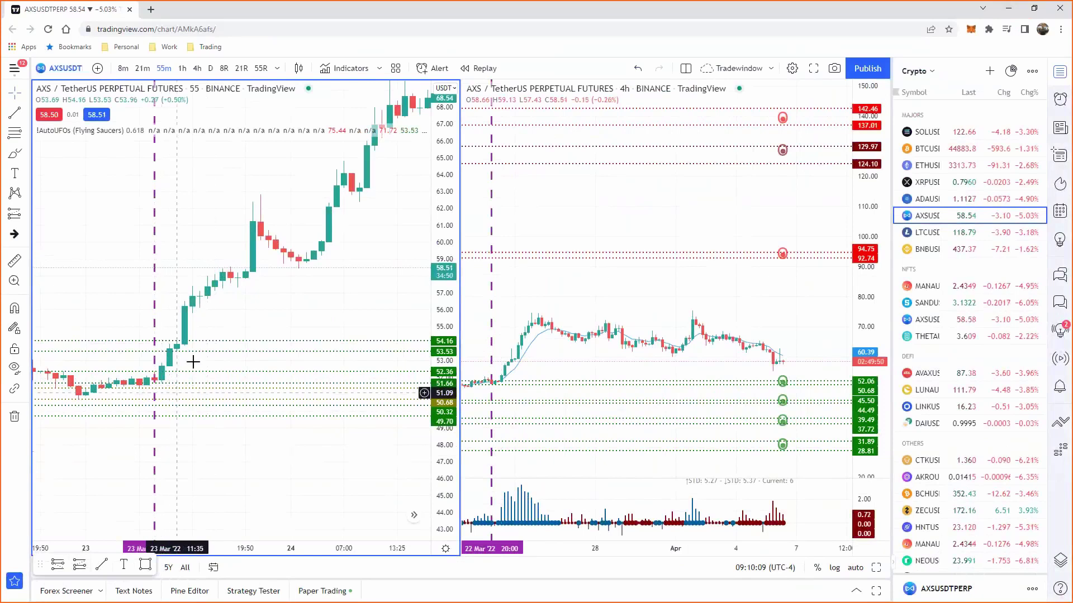
Pan the left 55-minute AXSUSDT chart forward to 6 April and zoom in on the latest days
{"action": "left_click_drag", "start_coordinate": [351, 295], "coordinate": [335, 317]}
{"action": "scroll", "coordinate": [335, 317], "scroll_direction": "down", "scroll_amount": 6}
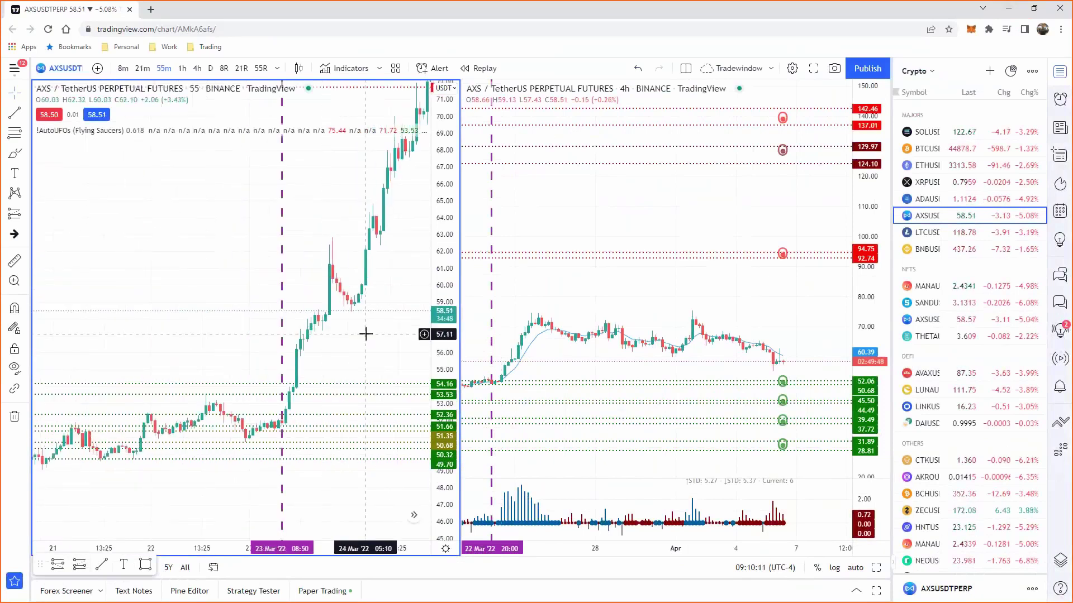
{"action": "scroll", "coordinate": [325, 379], "scroll_direction": "right", "scroll_amount": 5}
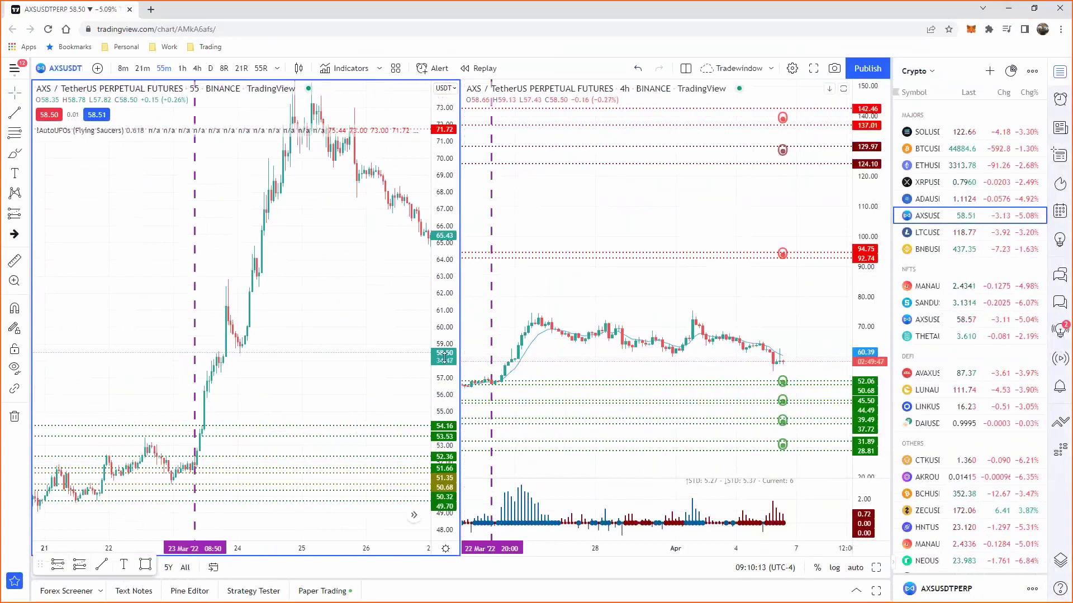
{"action": "left_click_drag", "start_coordinate": [305, 376], "coordinate": [294, 399]}
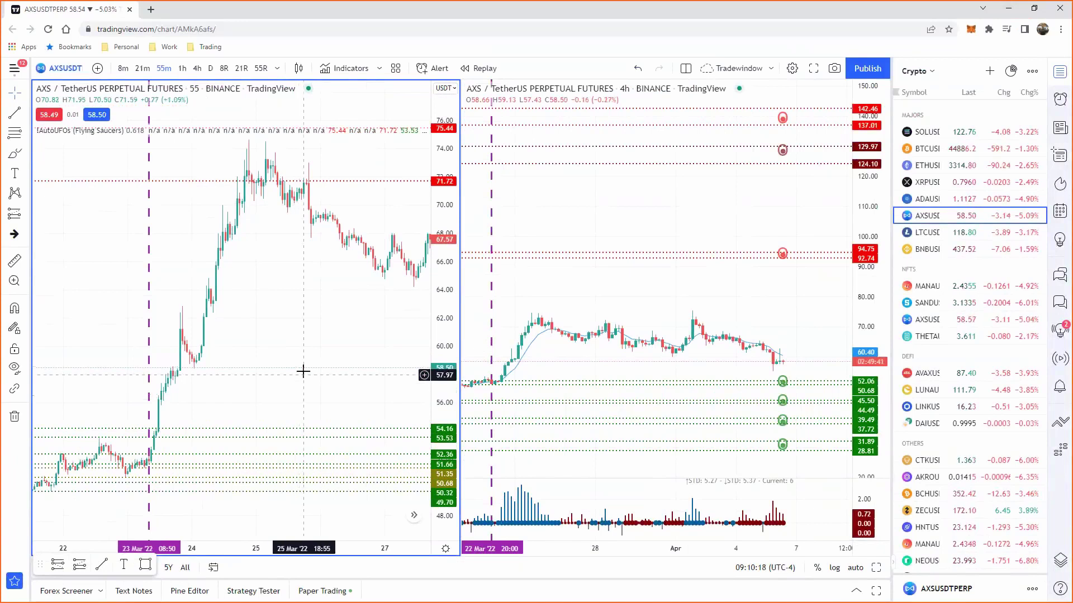
{"action": "left_click_drag", "start_coordinate": [327, 373], "coordinate": [180, 364]}
{"action": "left_click_drag", "start_coordinate": [318, 364], "coordinate": [196, 357]}
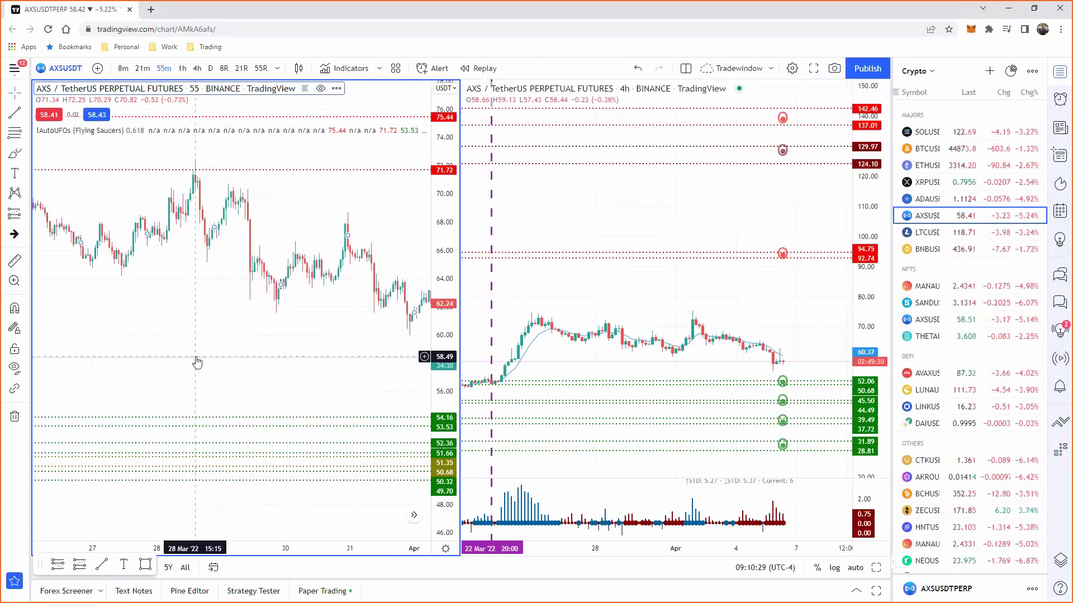
{"action": "scroll", "coordinate": [177, 359], "scroll_direction": "right", "scroll_amount": 5}
{"action": "scroll", "coordinate": [262, 355], "scroll_direction": "right", "scroll_amount": 5}
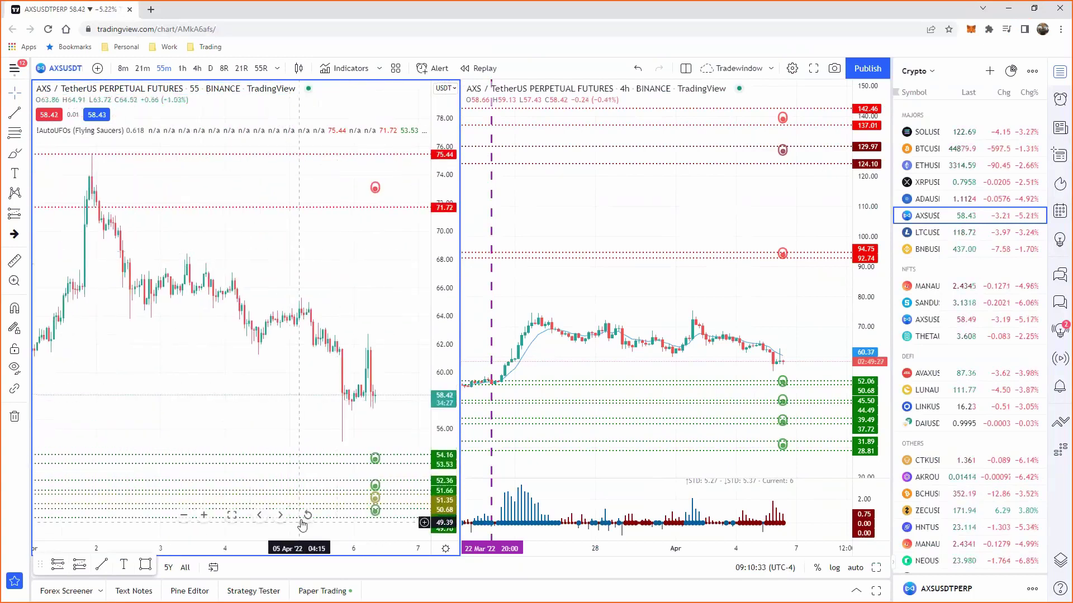
{"action": "scroll", "coordinate": [324, 491], "scroll_direction": "up", "scroll_amount": 3}
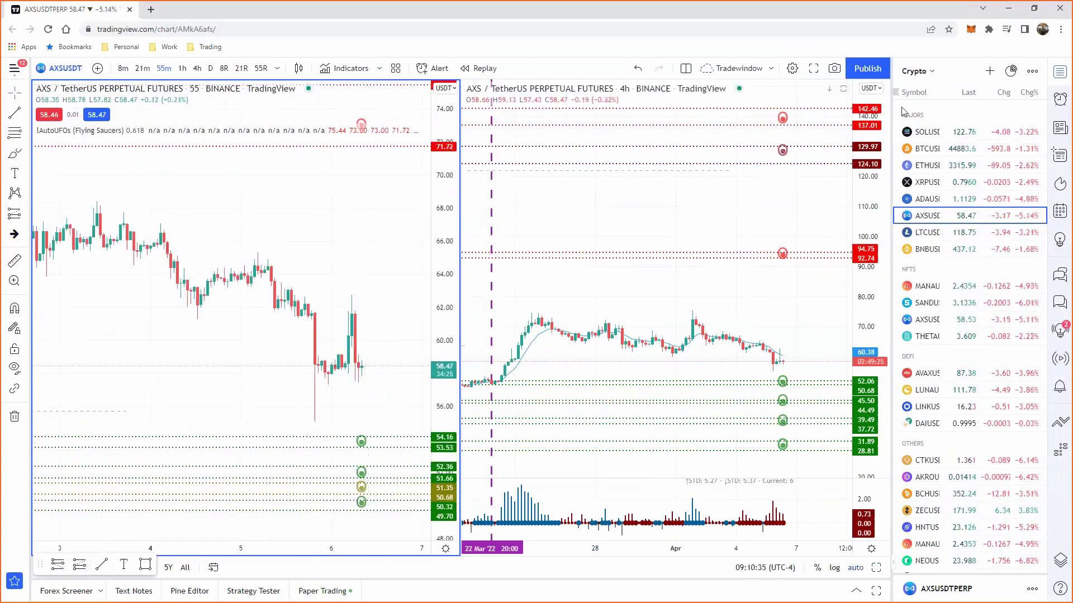
Switch the watchlist from Crypto to Majors and load EURUSD into both charts
{"action": "left_click", "coordinate": [931, 72]}
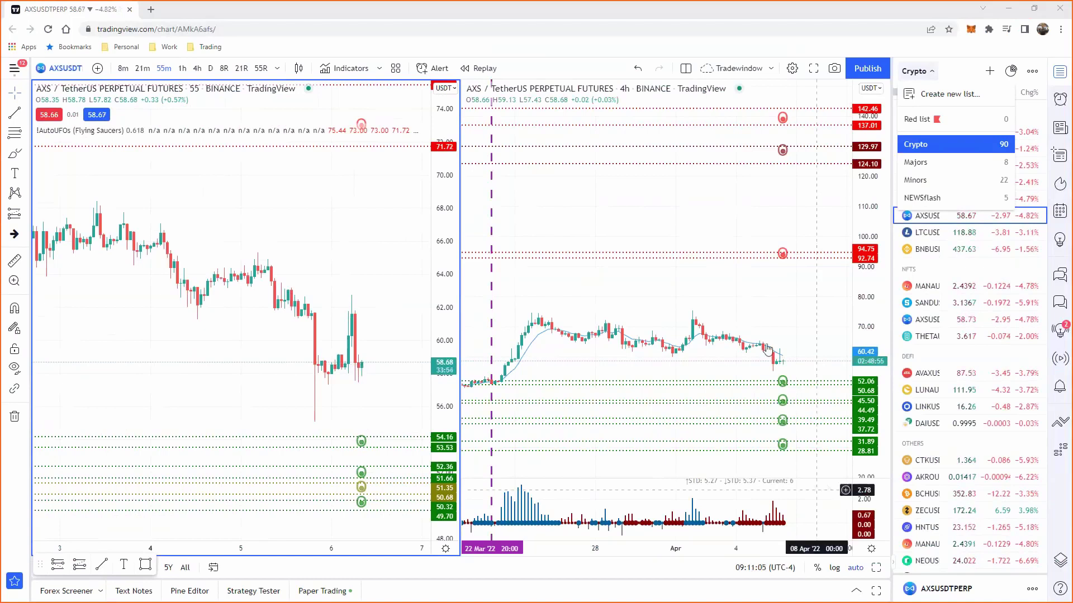
{"action": "left_click", "coordinate": [771, 290]}
{"action": "left_click", "coordinate": [917, 71]}
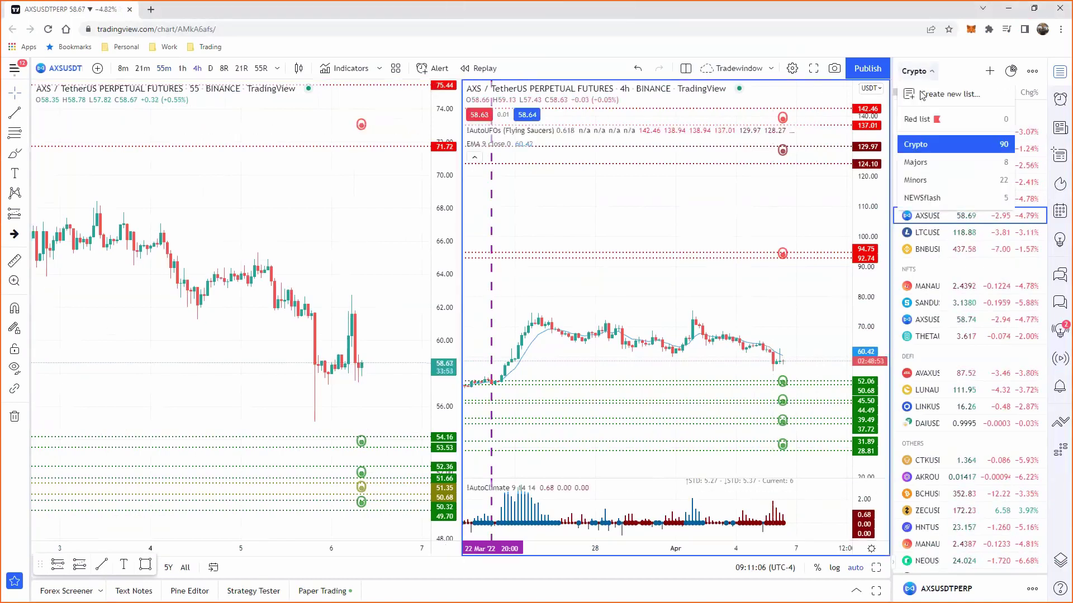
{"action": "left_click", "coordinate": [921, 167]}
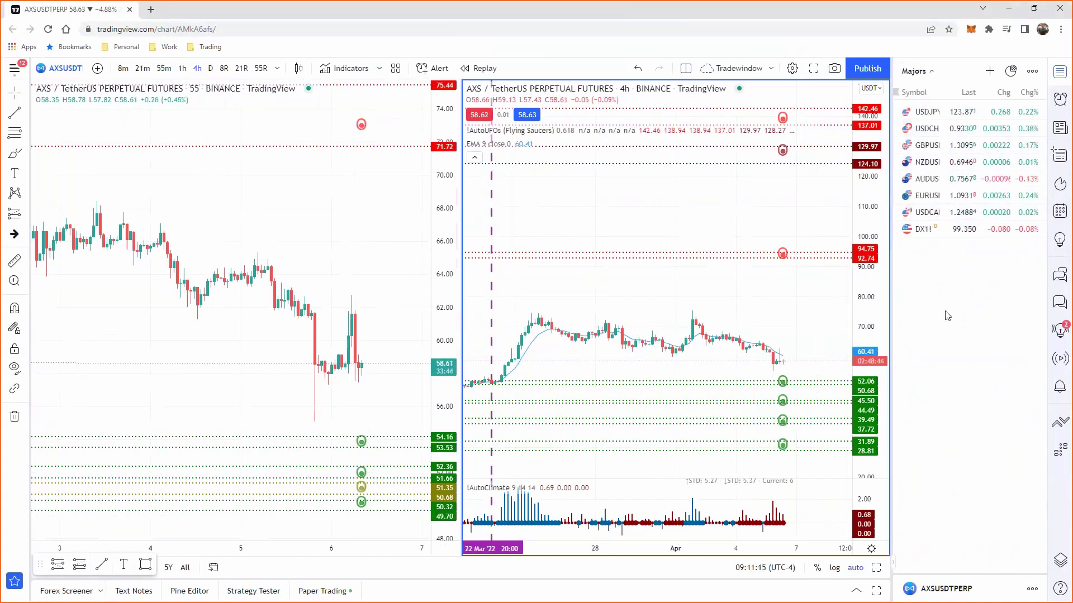
{"action": "left_click", "coordinate": [928, 197]}
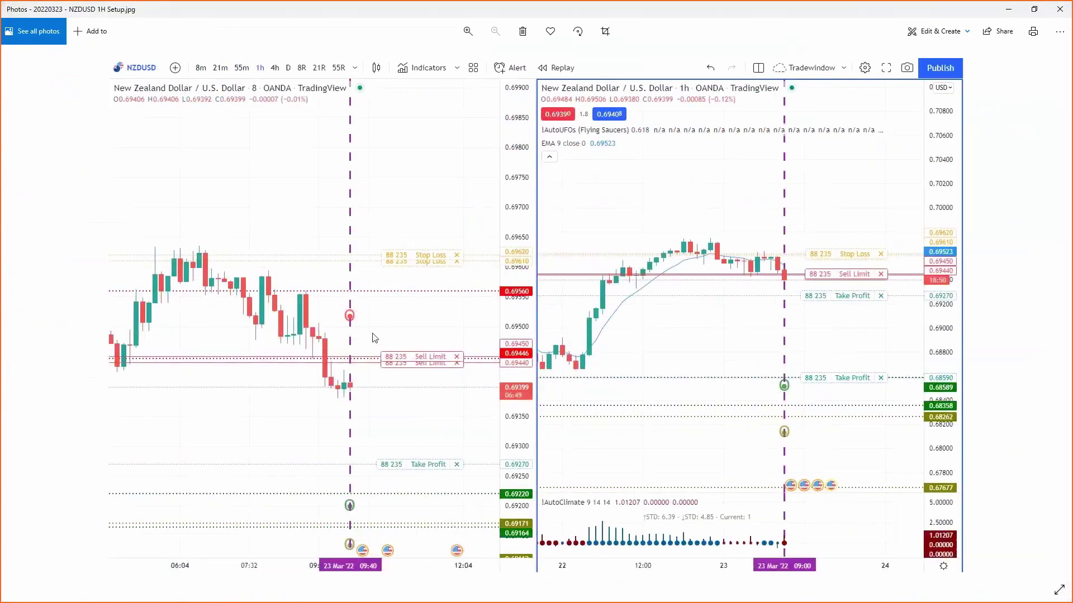
Close the NZDUSD 1H setup screenshot in Photos to return to the EURUSD charts
{"action": "left_click", "coordinate": [1049, 12]}
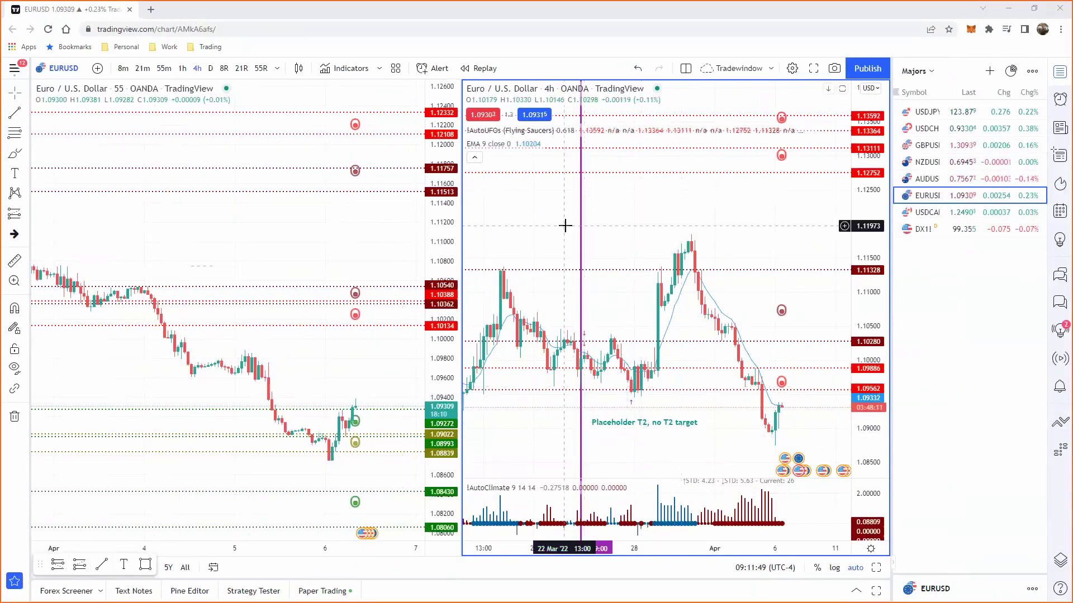
Put the right EURUSD chart on daily candles after briefly trying 55 minutes, nudging both chart views
{"action": "left_click_drag", "start_coordinate": [548, 228], "coordinate": [520, 228]}
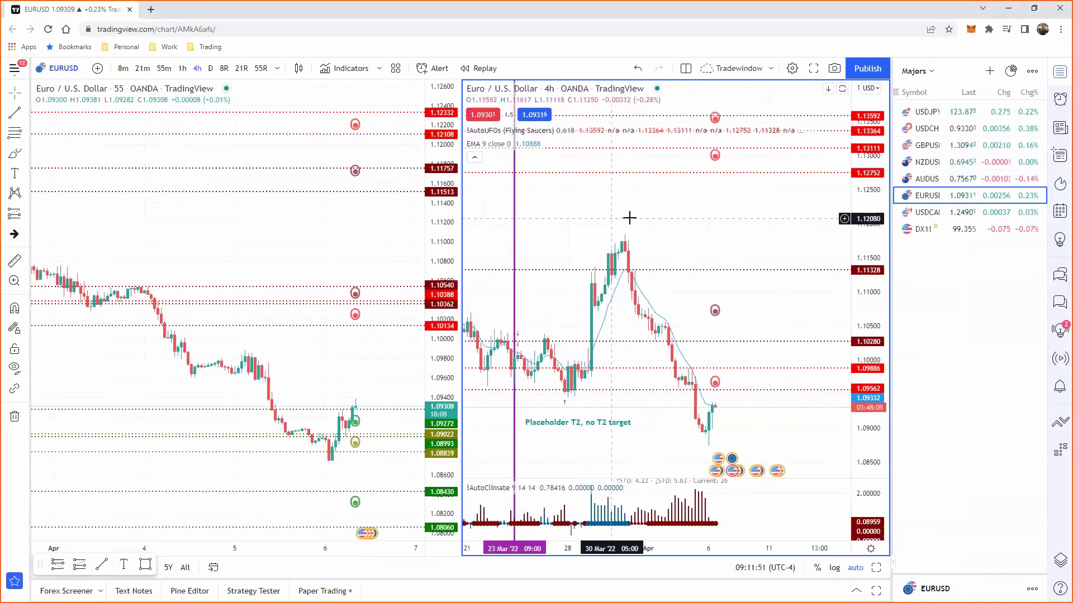
{"action": "left_click", "coordinate": [211, 71]}
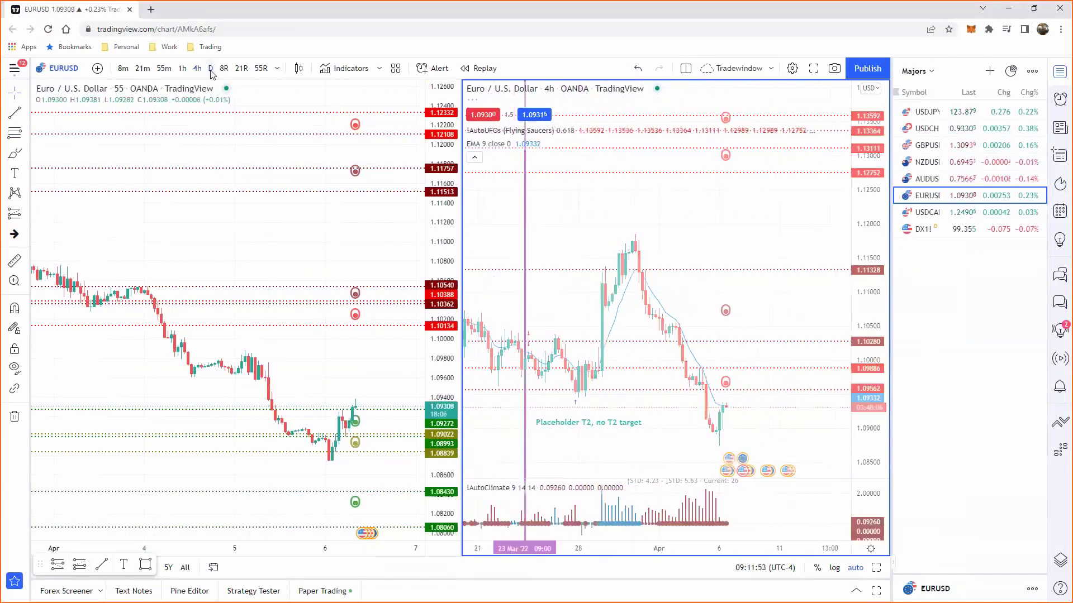
{"action": "left_click", "coordinate": [165, 71]}
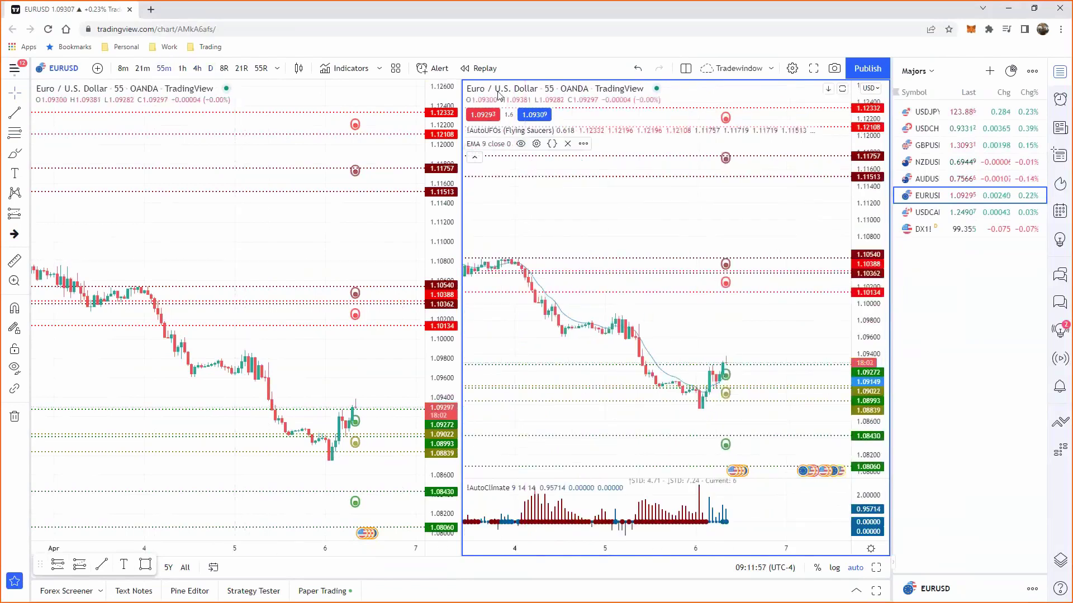
{"action": "left_click", "coordinate": [211, 68]}
{"action": "left_click", "coordinate": [213, 146]}
{"action": "left_click_drag", "start_coordinate": [328, 375], "coordinate": [308, 372]}
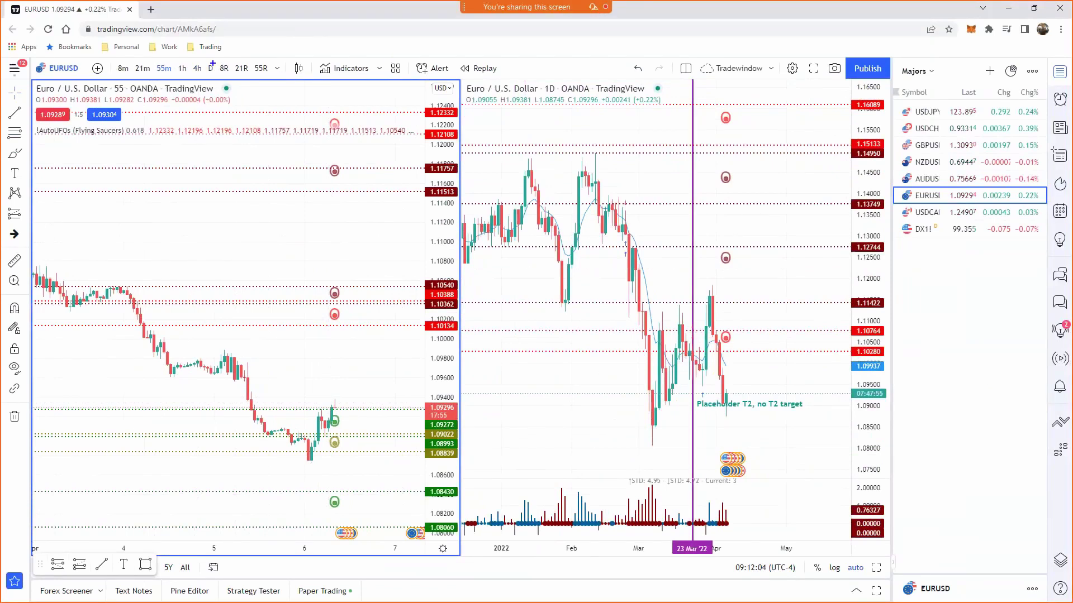
{"action": "mouse_move", "coordinate": [176, 56]}
{"action": "left_mouse_down"}
{"action": "mouse_move", "coordinate": [223, 78]}
{"action": "mouse_move", "coordinate": [302, 56]}
{"action": "mouse_move", "coordinate": [683, 51]}
{"action": "mouse_move", "coordinate": [679, 166]}
{"action": "left_mouse_up"}
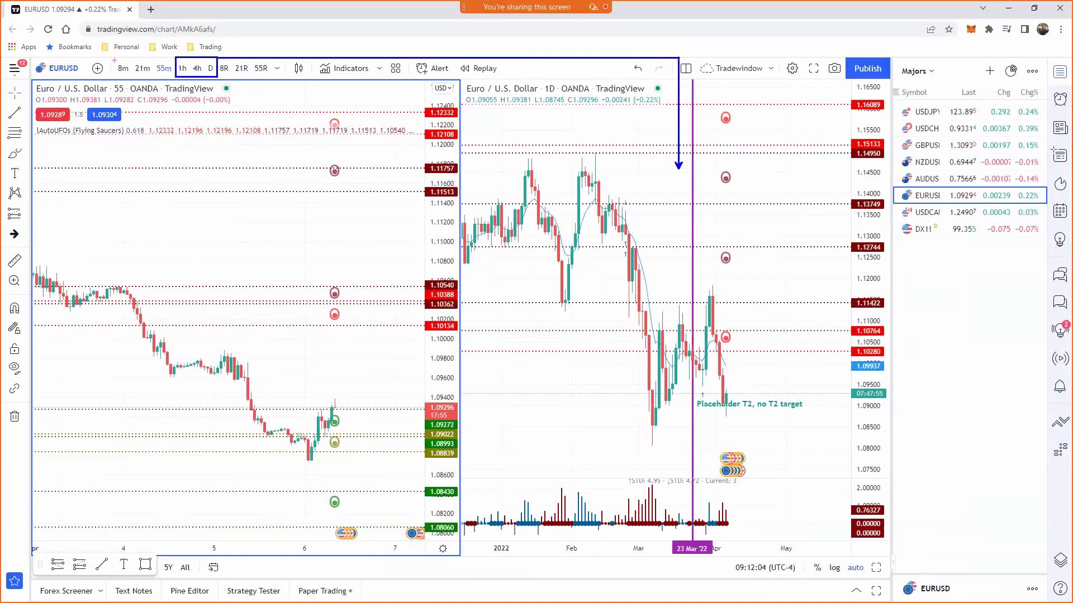
{"action": "left_click_drag", "start_coordinate": [111, 58], "coordinate": [172, 76]}
{"action": "left_click_drag", "start_coordinate": [152, 89], "coordinate": [152, 228]}
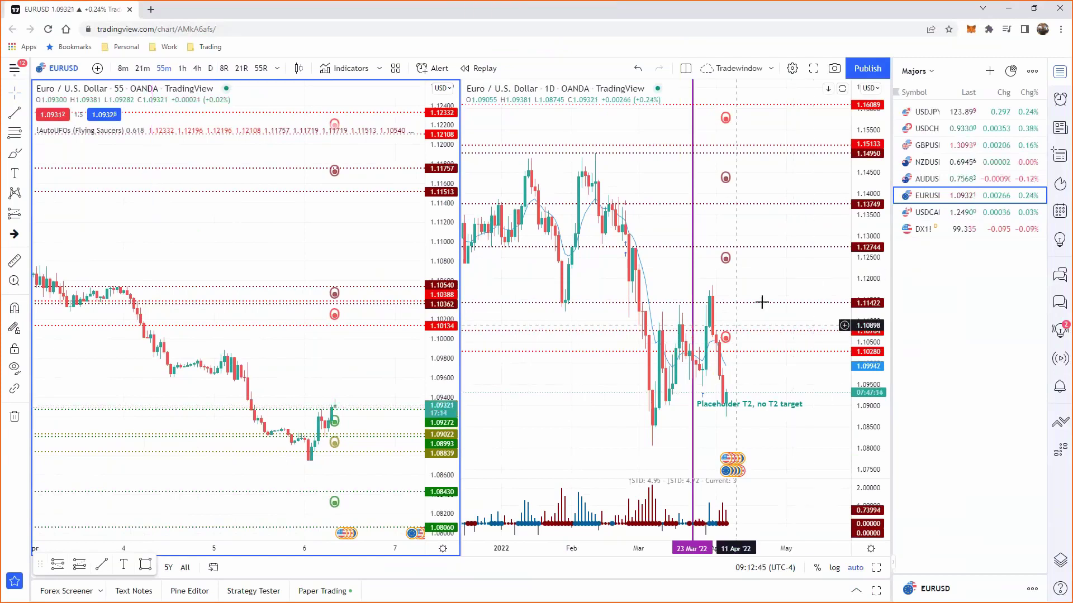
{"action": "left_click", "coordinate": [788, 412]}
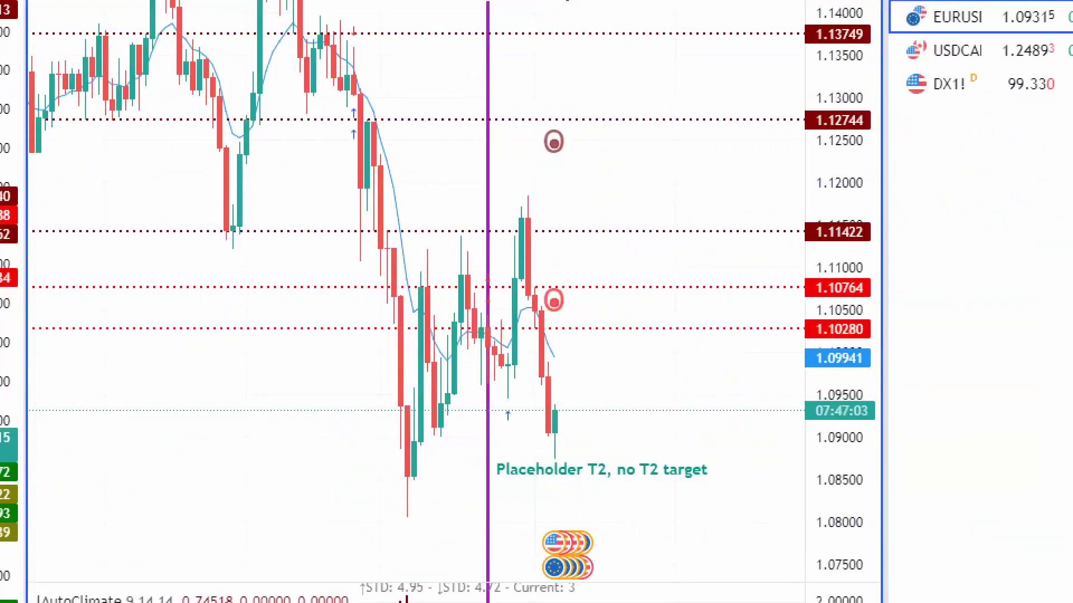
{"action": "left_click_drag", "start_coordinate": [551, 306], "coordinate": [608, 302]}
{"action": "left_click_drag", "start_coordinate": [539, 150], "coordinate": [662, 150]}
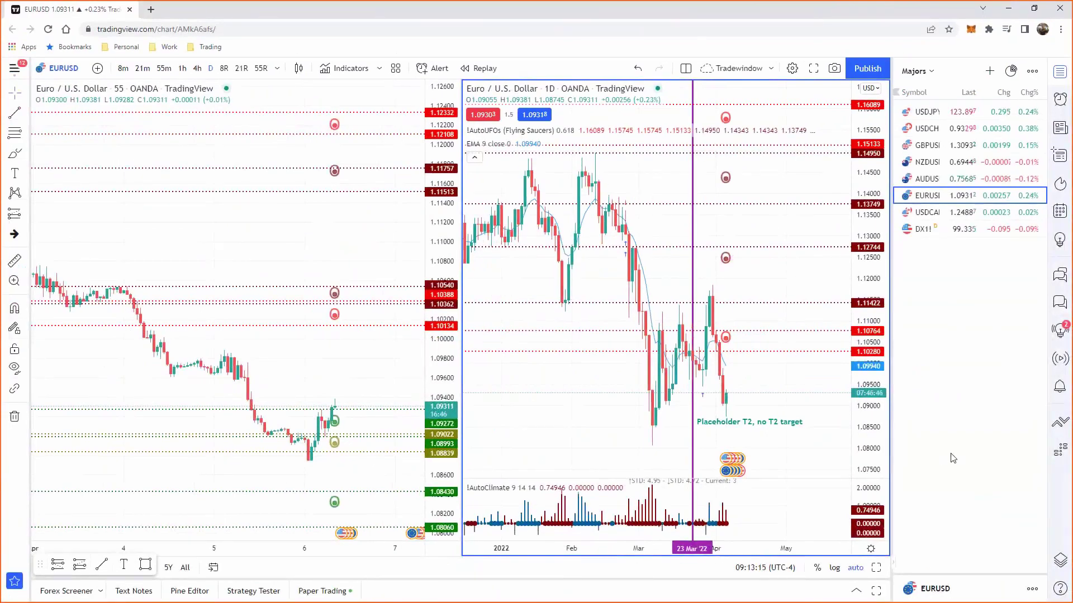
{"action": "left_click", "coordinate": [349, 371]}
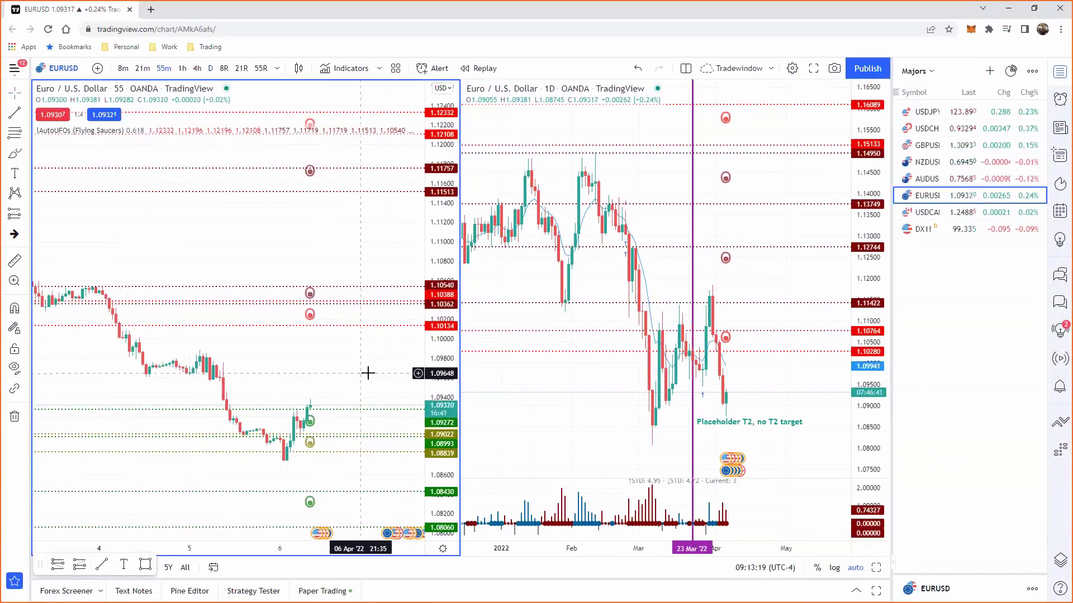
{"action": "left_click", "coordinate": [856, 510]}
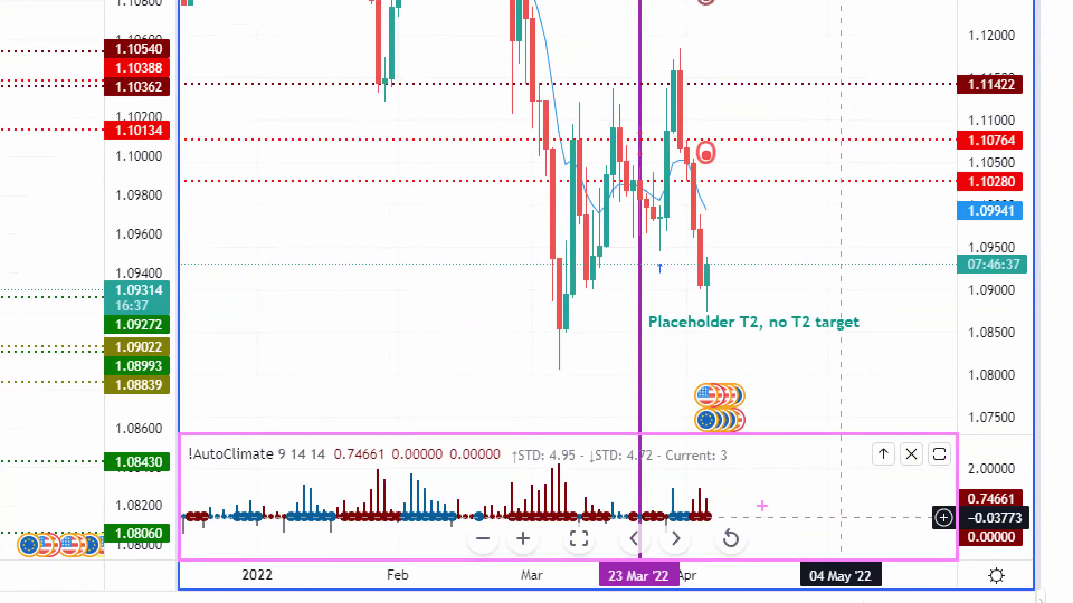
Draw pen arrows at the AutoClimate label, Current: 3, ↓STD 4.72 and ↑STD 4.95 readings
{"action": "left_click_drag", "start_coordinate": [246, 437], "coordinate": [288, 397]}
{"action": "left_click_drag", "start_coordinate": [219, 402], "coordinate": [224, 443]}
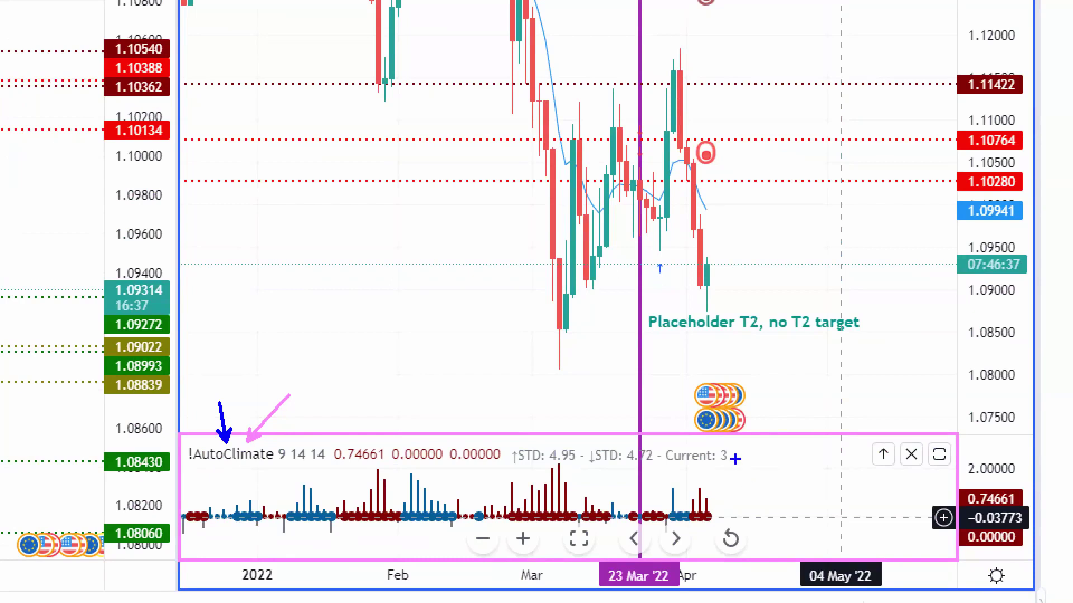
{"action": "left_click_drag", "start_coordinate": [734, 458], "coordinate": [771, 457]}
{"action": "left_click_drag", "start_coordinate": [682, 428], "coordinate": [659, 447]}
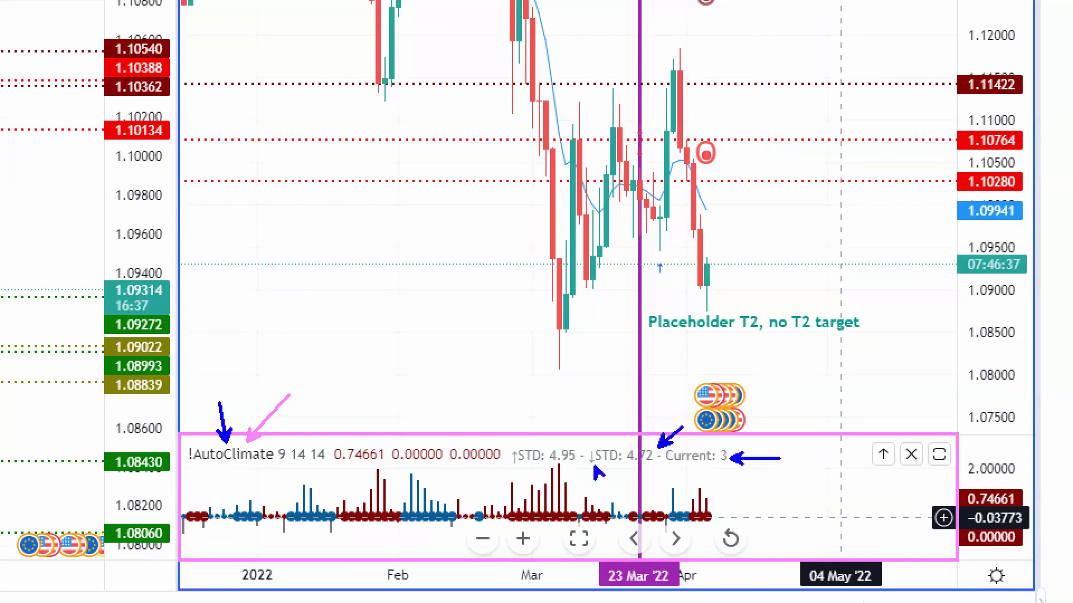
{"action": "left_click_drag", "start_coordinate": [507, 463], "coordinate": [509, 484]}
Clear the arrows and redraw them at the latest bars, Current: 3 and ↓STD 4.72, then start a note
{"action": "key", "text": "e"}
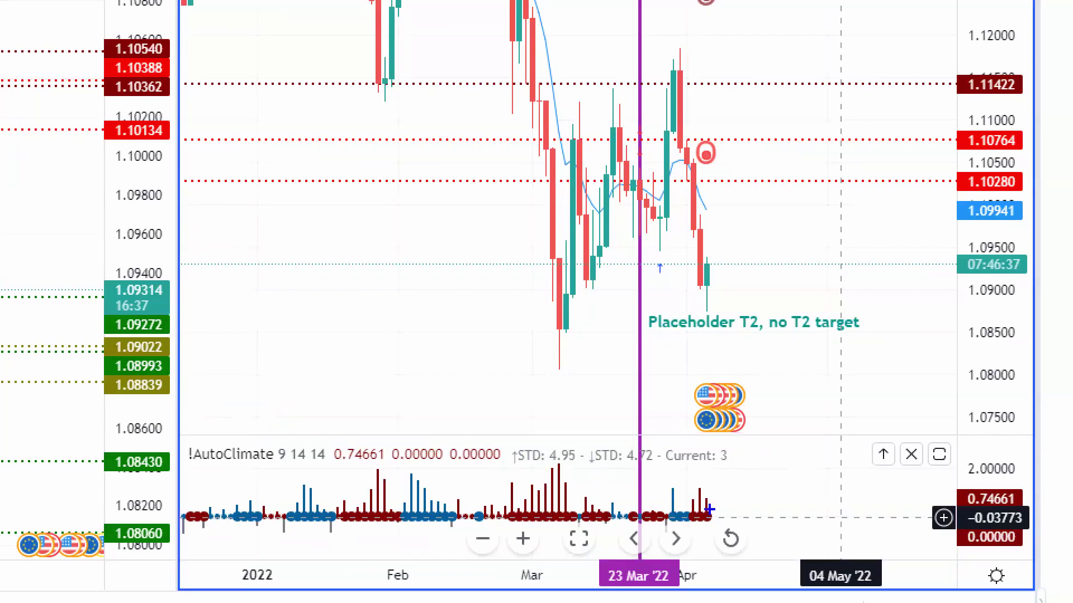
{"action": "left_click_drag", "start_coordinate": [713, 511], "coordinate": [762, 484]}
{"action": "left_click_drag", "start_coordinate": [766, 450], "coordinate": [732, 454]}
{"action": "left_click_drag", "start_coordinate": [682, 404], "coordinate": [646, 447]}
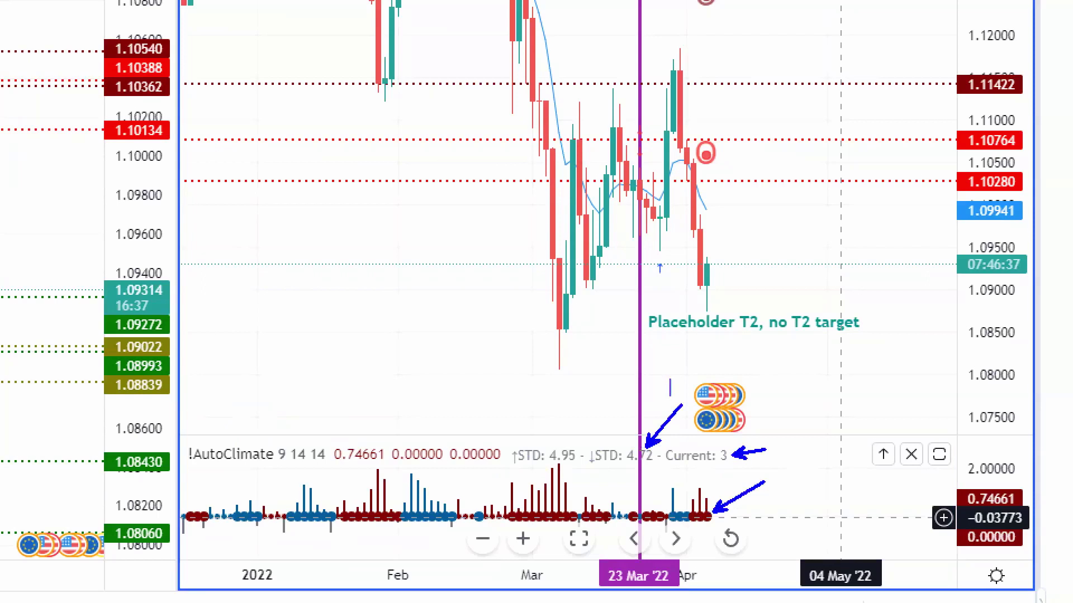
{"action": "left_click", "coordinate": [665, 366]}
Type the note 'ALWAYS round up climate #' above the AutoClimate pane
{"action": "type", "text": "ALWAYS round up "}
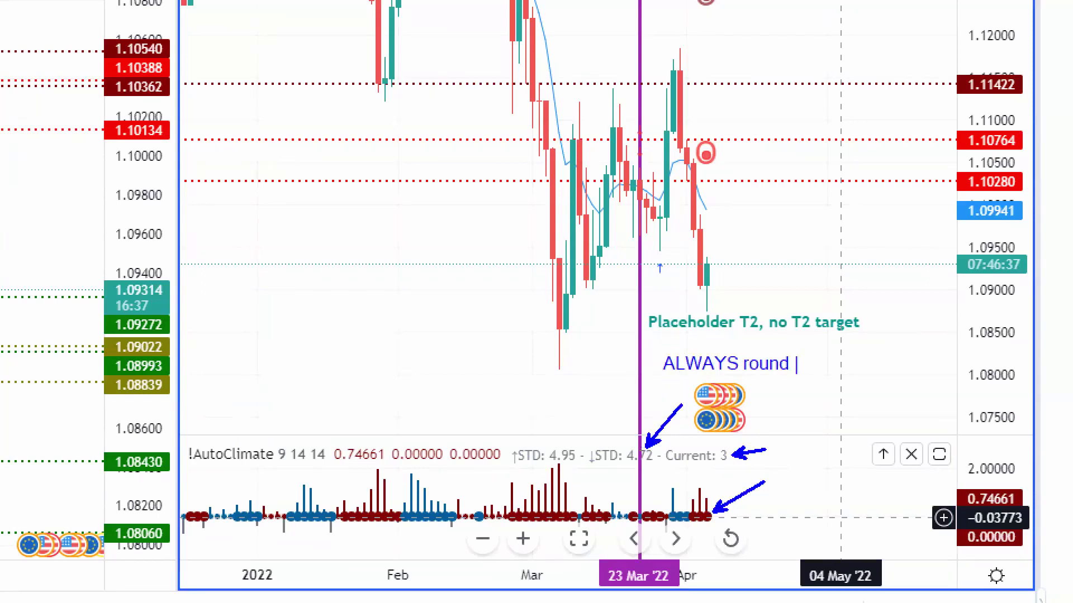
{"action": "type", "text": "climate #"}
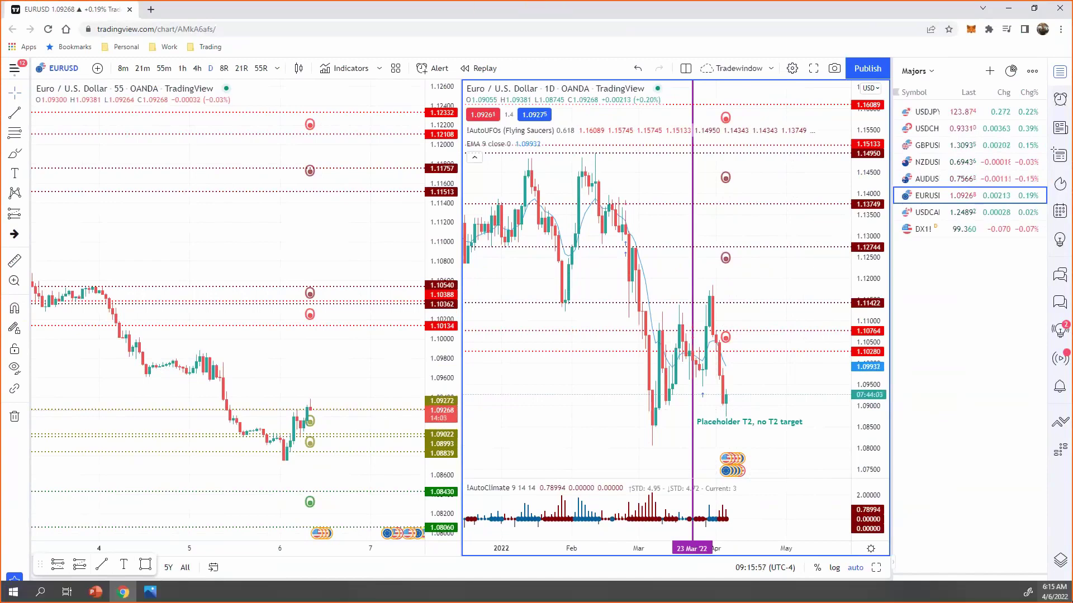
Compress the right price scale, mark the AutoUFOs indicator and EMA 9 value 1.13354, then clear them
{"action": "left_click_drag", "start_coordinate": [871, 309], "coordinate": [871, 313]}
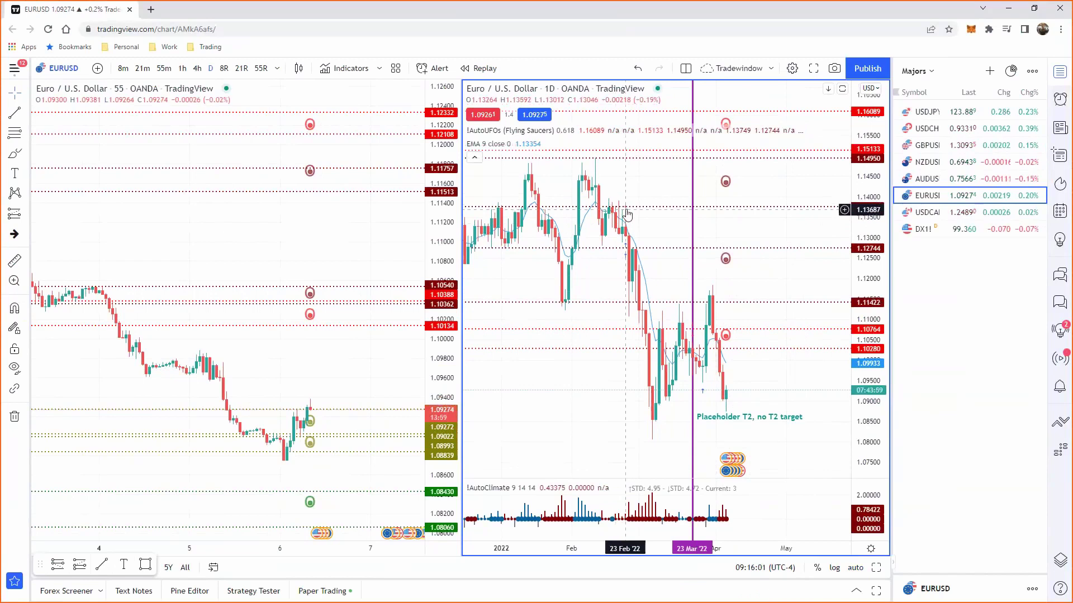
{"action": "left_click_drag", "start_coordinate": [484, 139], "coordinate": [579, 143]}
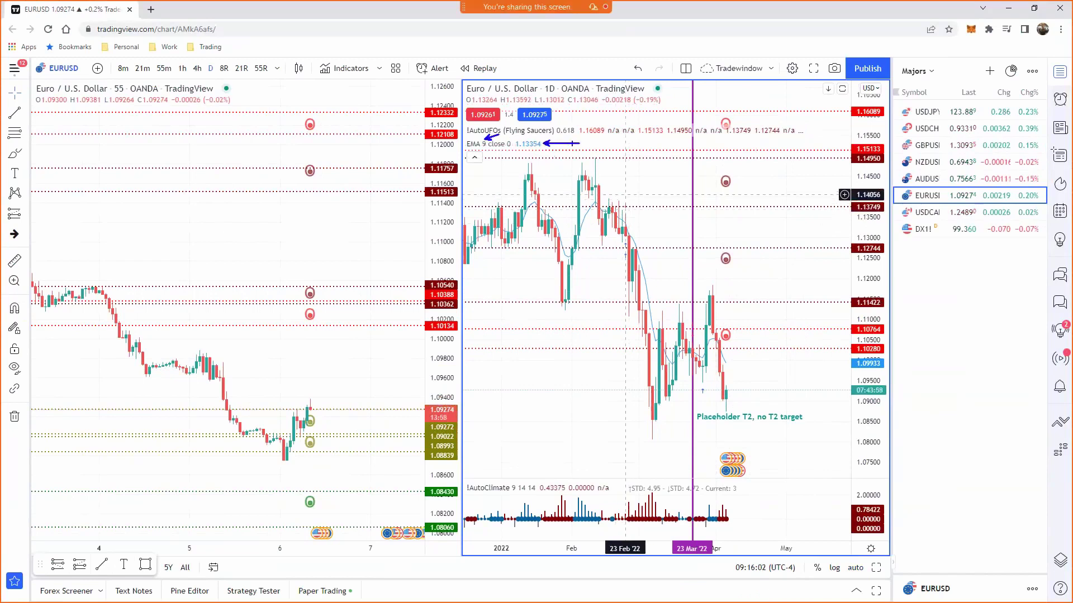
{"action": "left_click_drag", "start_coordinate": [507, 138], "coordinate": [544, 148]}
{"action": "key", "text": "Escape"}
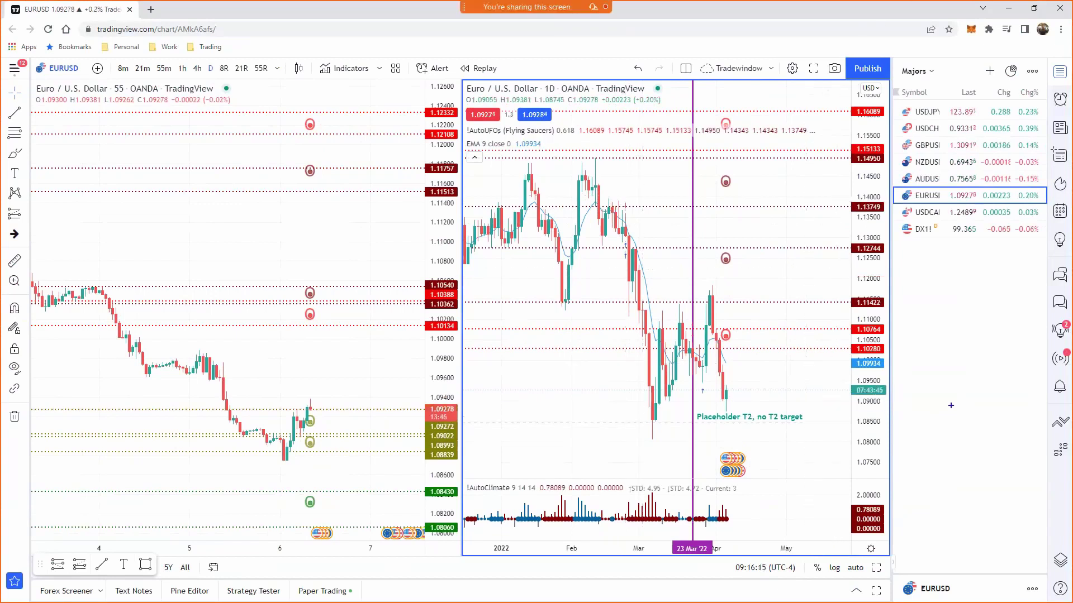
Arrow the EMA value and the 1.09934 EMA level on the daily chart, undoing unwanted arrows
{"action": "left_click_drag", "start_coordinate": [545, 144], "coordinate": [583, 142]}
{"action": "left_click_drag", "start_coordinate": [891, 363], "coordinate": [921, 364]}
{"action": "left_click_drag", "start_coordinate": [729, 364], "coordinate": [757, 363]}
{"action": "left_click_drag", "start_coordinate": [852, 394], "coordinate": [827, 408]}
{"action": "key", "text": "ctrl+z"}
{"action": "key", "text": "ctrl+z"}
{"action": "key", "text": "ctrl+z"}
{"action": "left_click", "coordinate": [732, 364]}
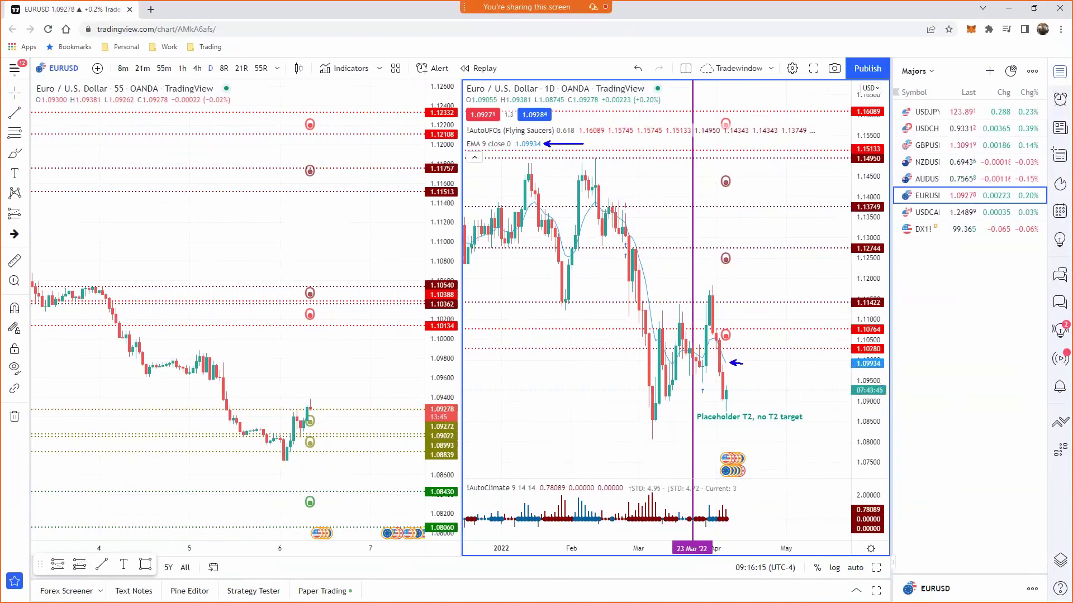
{"action": "left_click", "coordinate": [839, 364]}
Sketch arrows and a pink curve on the 55-minute and daily charts, then clear all pen marks
{"action": "mouse_move", "coordinate": [386, 402]}
{"action": "left_mouse_down"}
{"action": "mouse_move", "coordinate": [427, 406]}
{"action": "mouse_move", "coordinate": [424, 397]}
{"action": "mouse_move", "coordinate": [458, 411]}
{"action": "mouse_move", "coordinate": [454, 426]}
{"action": "left_mouse_up"}
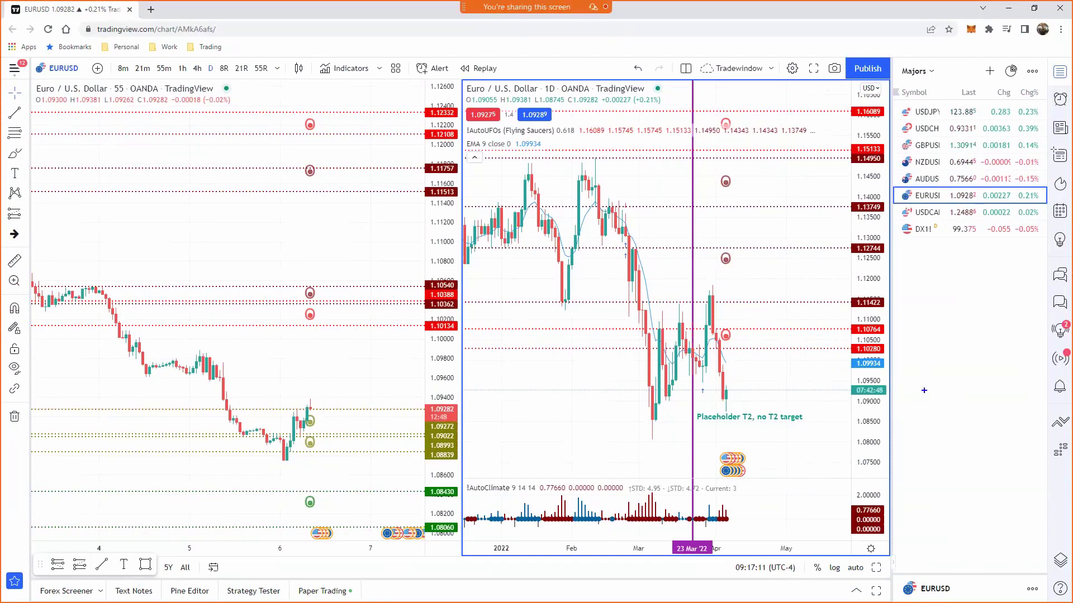
{"action": "left_click_drag", "start_coordinate": [729, 363], "coordinate": [754, 362]}
{"action": "left_click_drag", "start_coordinate": [320, 305], "coordinate": [362, 317]}
{"action": "left_click_drag", "start_coordinate": [429, 347], "coordinate": [339, 358]}
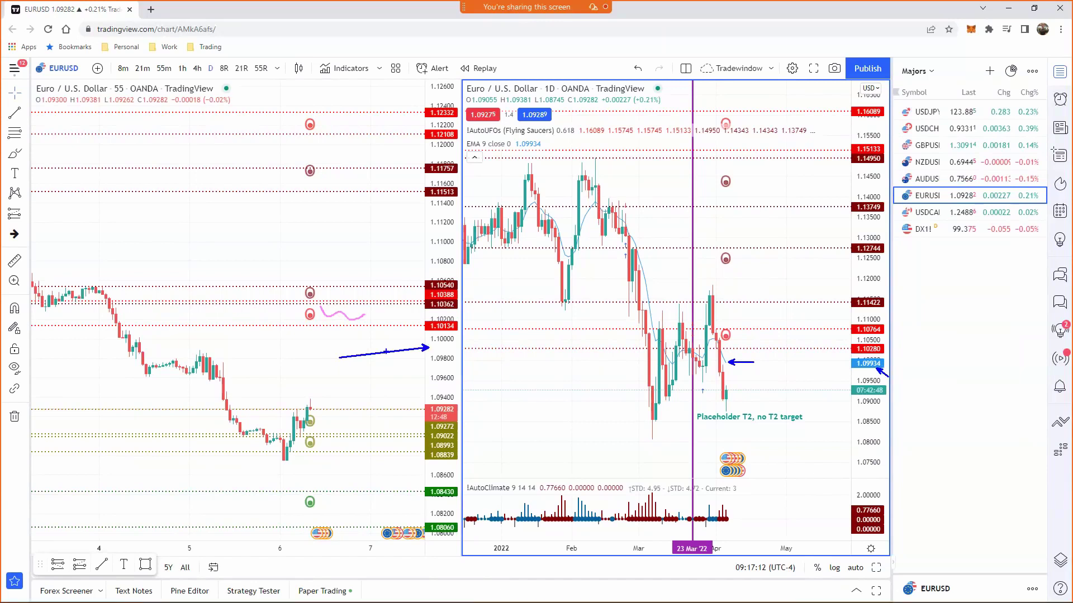
{"action": "key", "text": "e"}
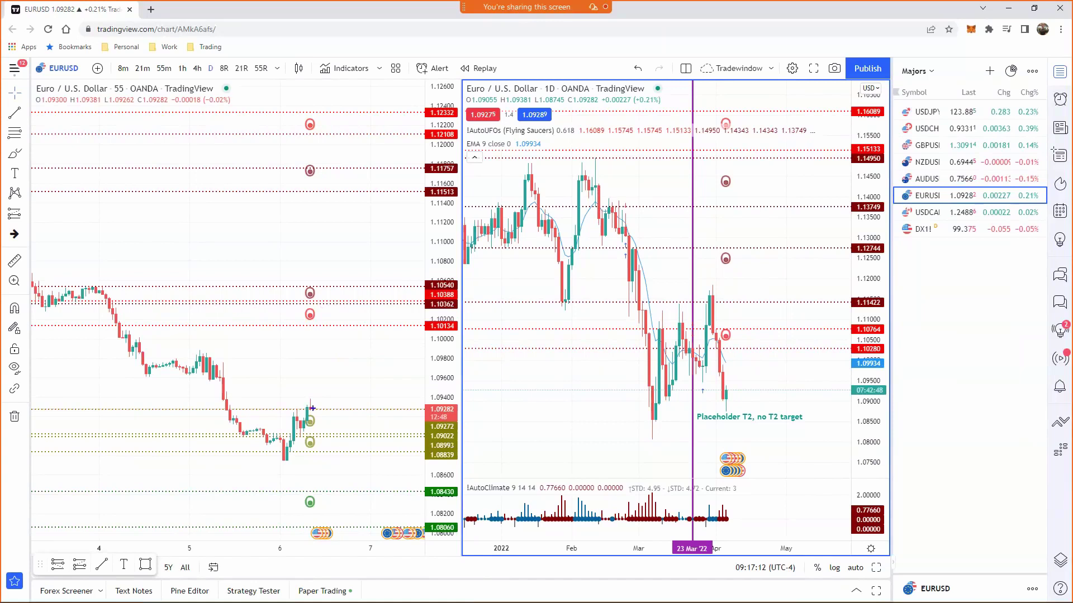
Sketch a rising pink line from the latest 55-minute candle, then clear the pen marks
{"action": "left_click_drag", "start_coordinate": [310, 409], "coordinate": [338, 335]}
{"action": "left_click_drag", "start_coordinate": [306, 335], "coordinate": [327, 335]}
{"action": "left_click_drag", "start_coordinate": [326, 336], "coordinate": [343, 324]}
{"action": "key", "text": "Escape"}
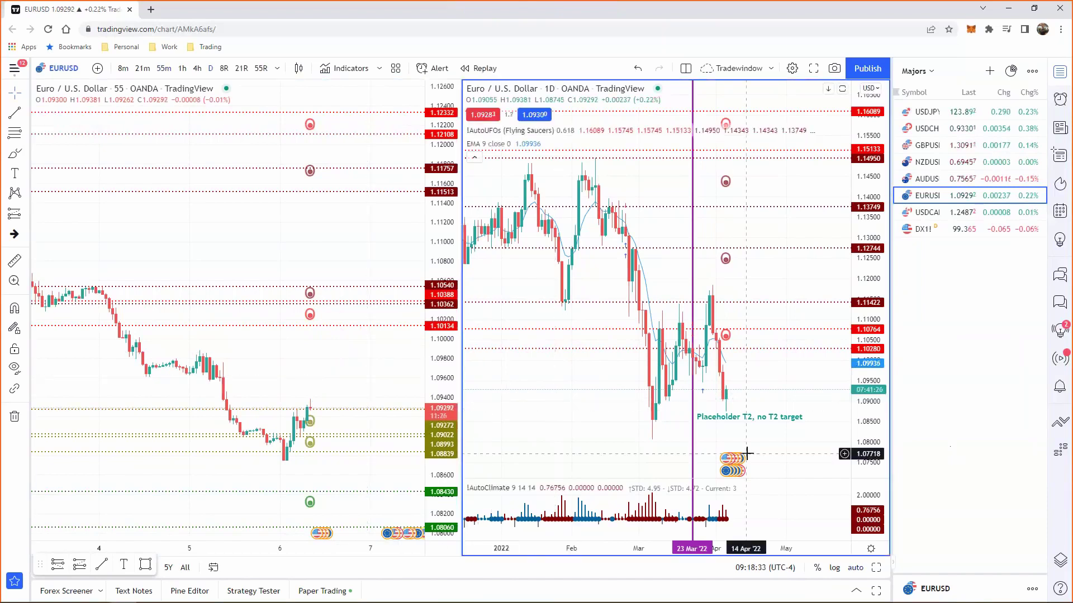
Delete the purple vertical line at 23 Mar '22 from the daily chart
{"action": "left_click", "coordinate": [769, 427]}
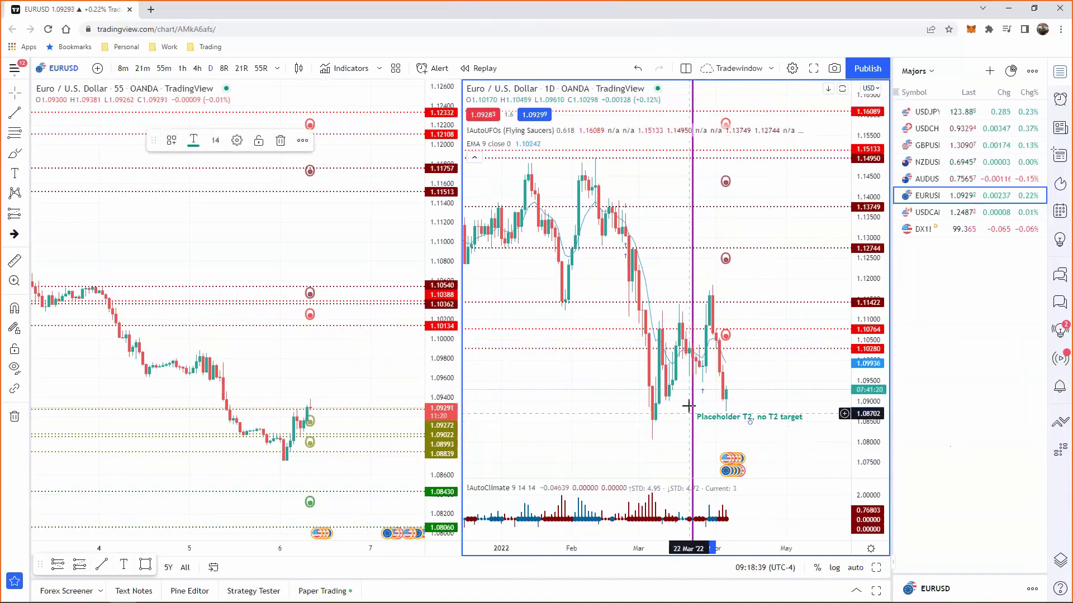
{"action": "scroll", "coordinate": [688, 406], "scroll_direction": "up", "scroll_amount": 3}
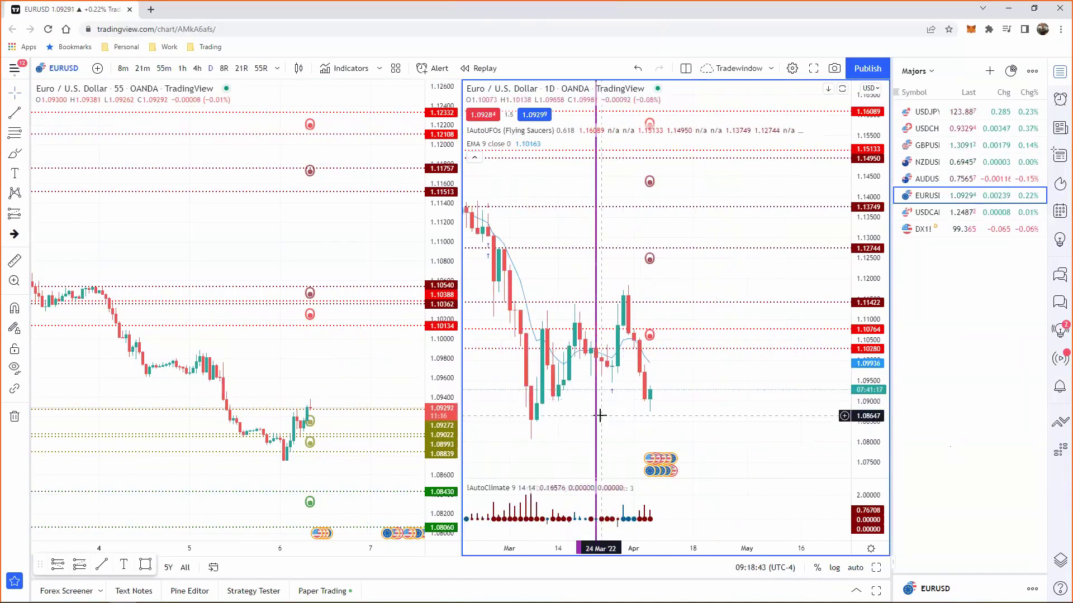
{"action": "left_click", "coordinate": [596, 418]}
{"action": "key", "text": "Delete"}
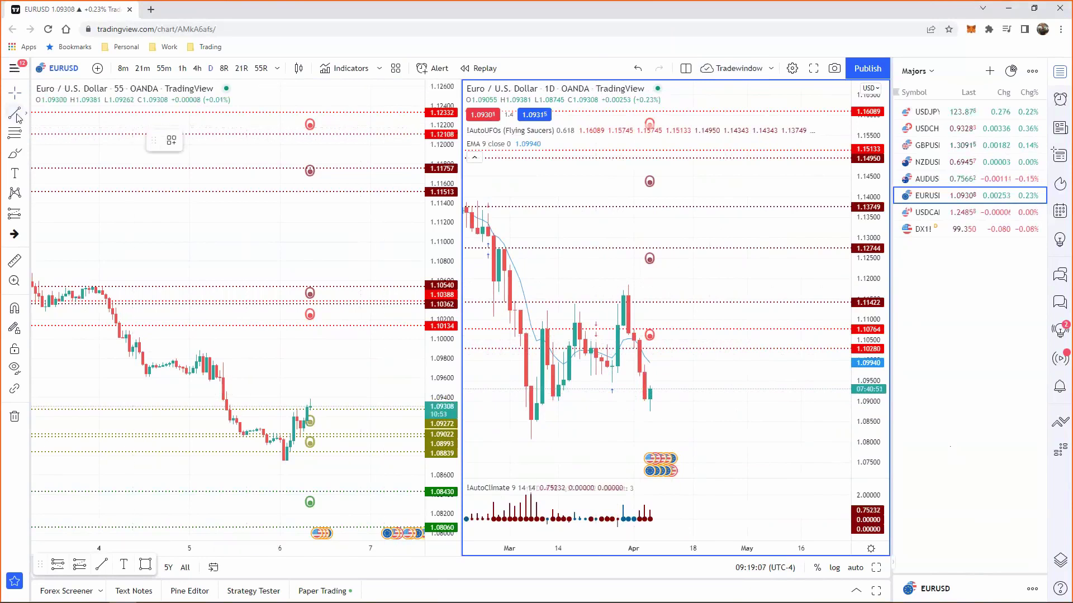
Place a vertical line at 06 Apr '22 on the daily chart and colour it purple
{"action": "left_click", "coordinate": [26, 113]}
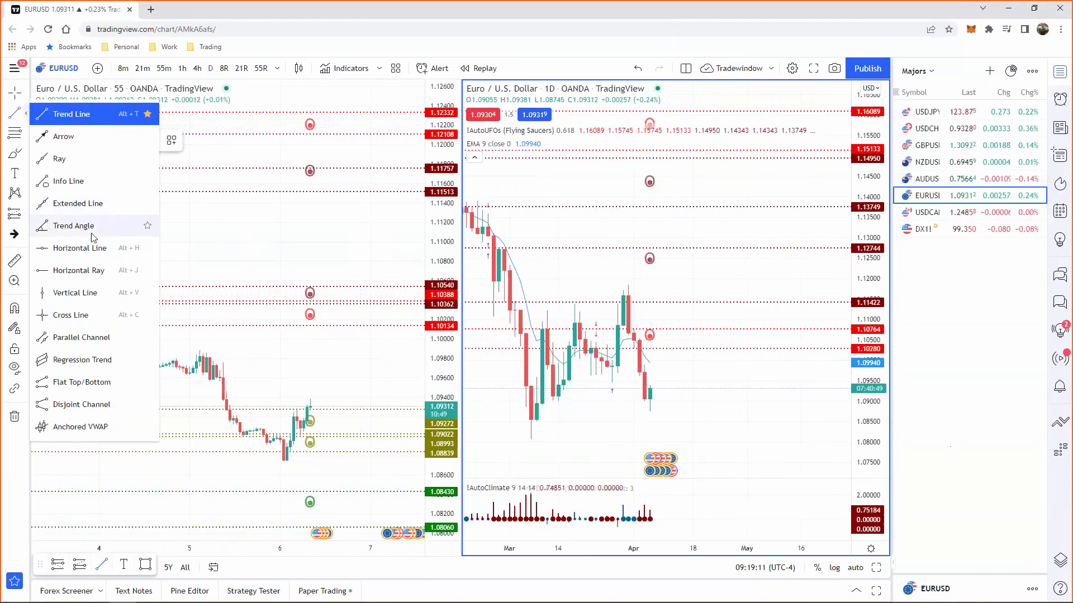
{"action": "left_click", "coordinate": [95, 271]}
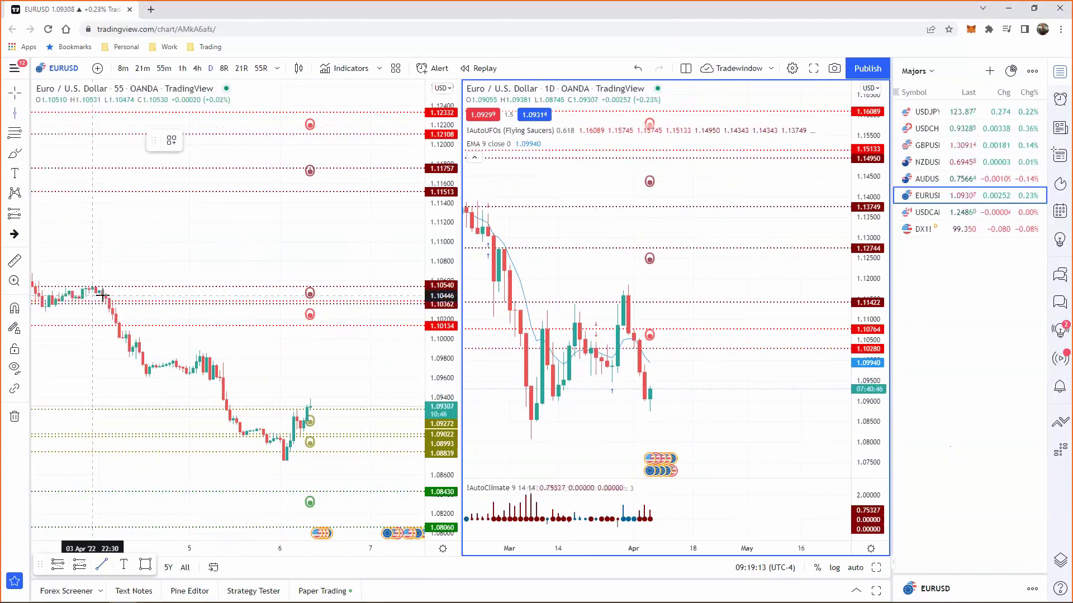
{"action": "left_click", "coordinate": [650, 389]}
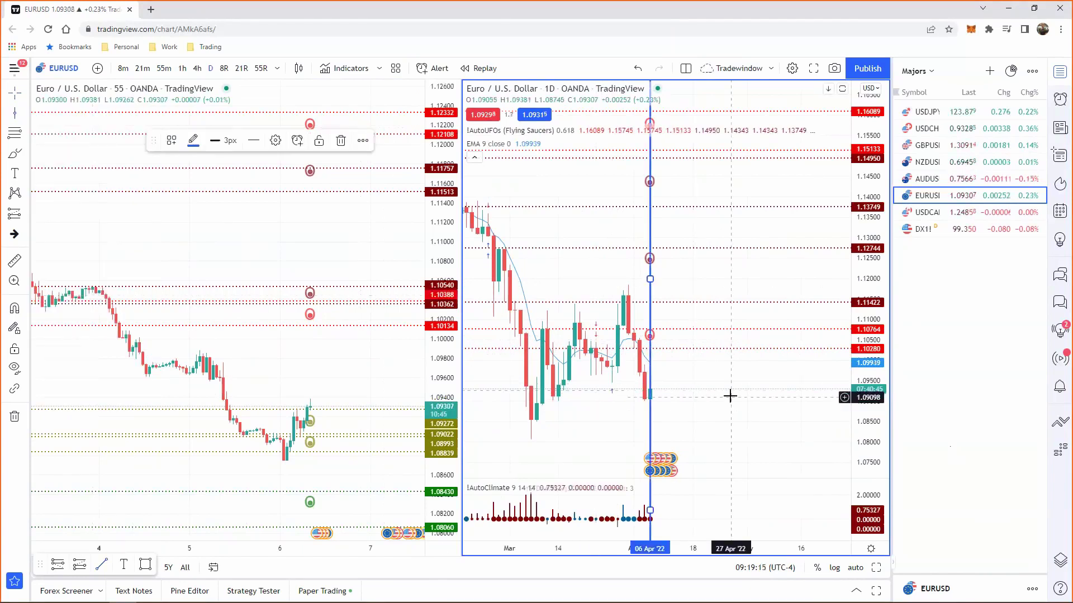
{"action": "double_click", "coordinate": [651, 238]}
{"action": "left_click", "coordinate": [477, 312]}
{"action": "left_click", "coordinate": [577, 356]}
{"action": "left_click", "coordinate": [517, 320]}
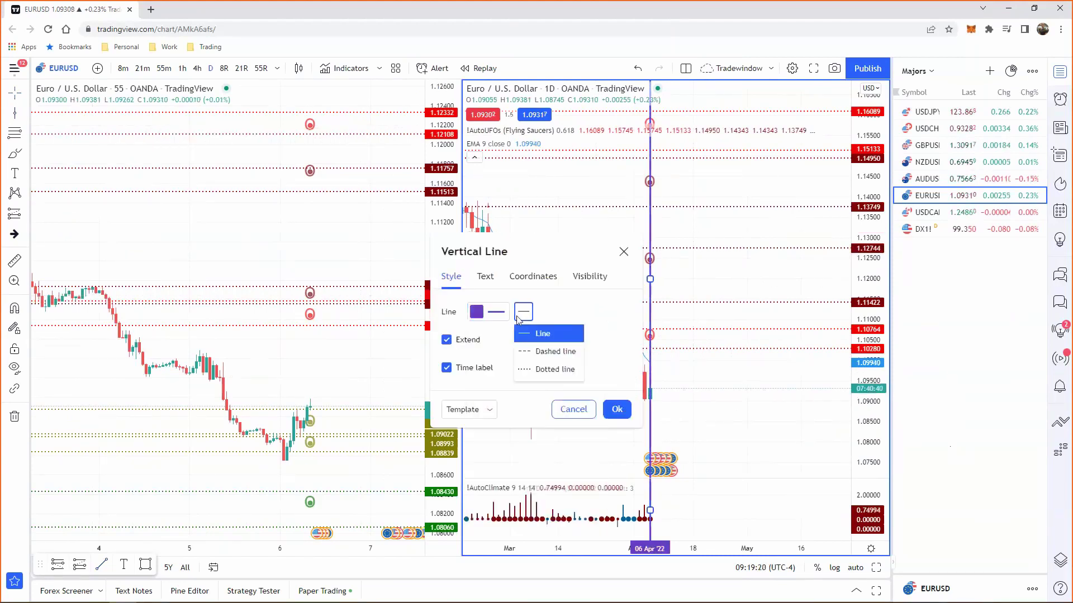
Reset the vertical line to its default style and save it as drawing template 'Default'
{"action": "left_click", "coordinate": [538, 351]}
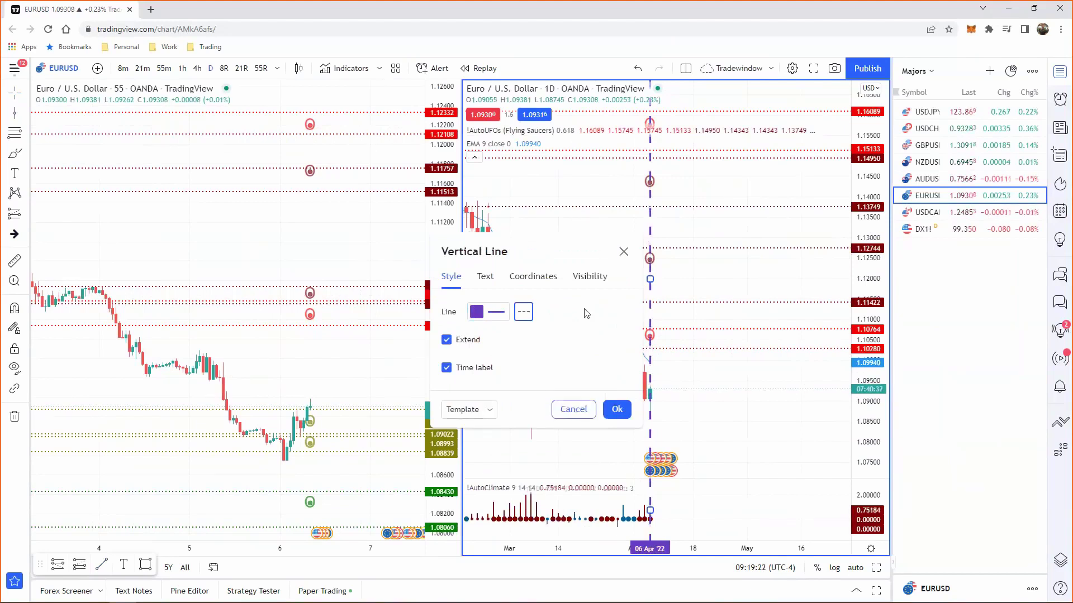
{"action": "left_click", "coordinate": [485, 411]}
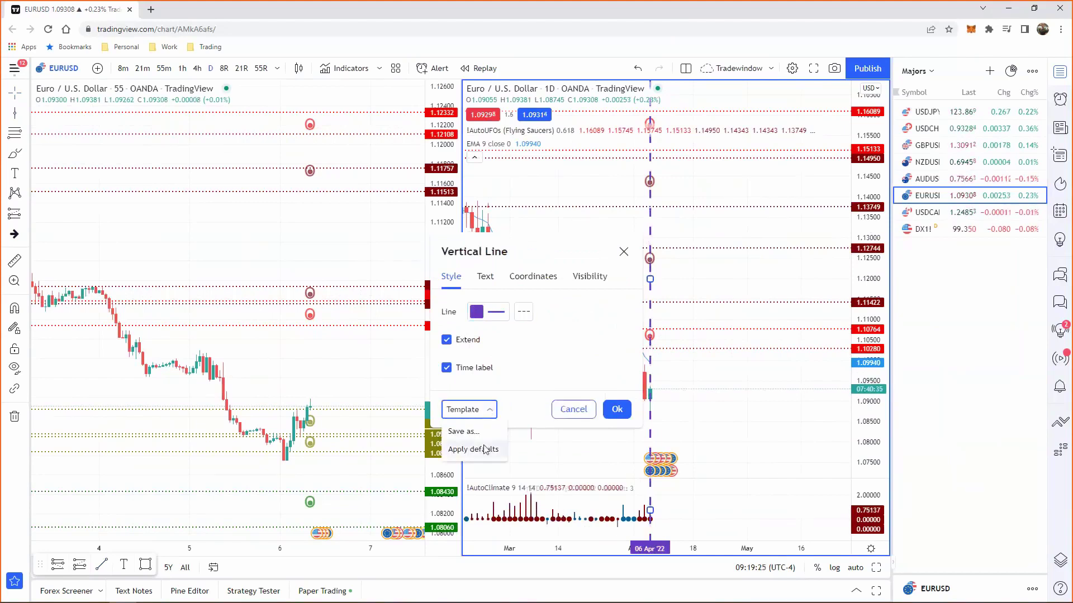
{"action": "left_click", "coordinate": [485, 449]}
{"action": "left_click", "coordinate": [494, 417]}
{"action": "left_click", "coordinate": [469, 429]}
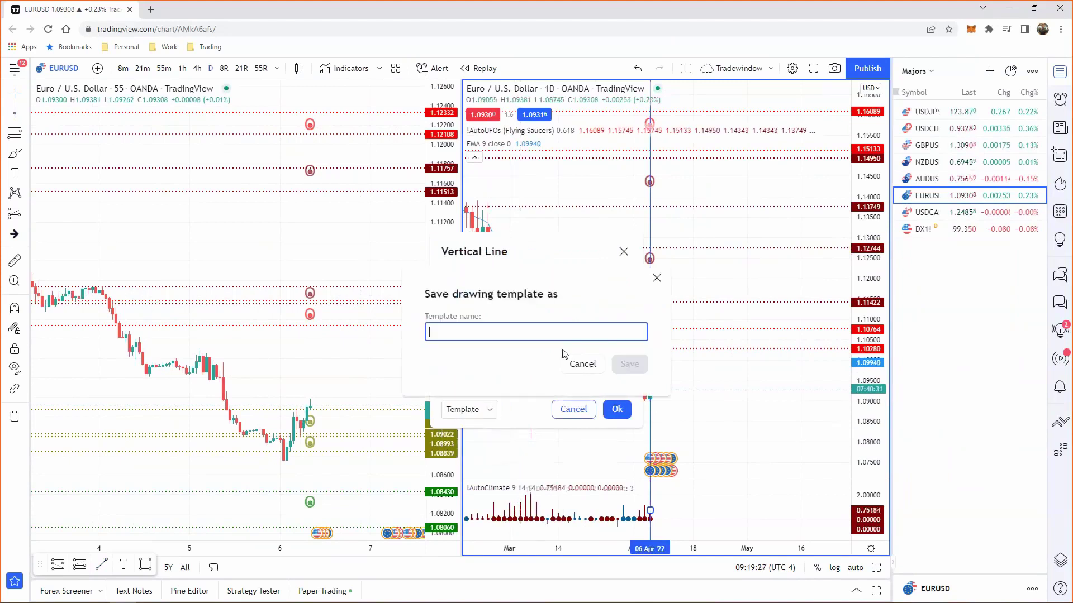
{"action": "type", "text": "Default"}
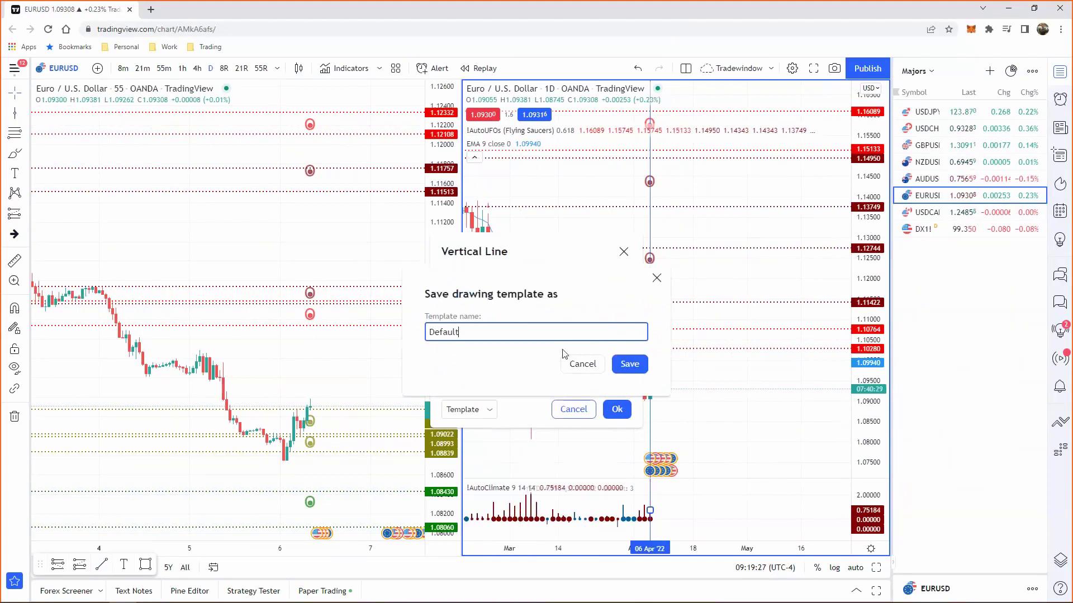
{"action": "left_click", "coordinate": [626, 364]}
Restyle the line purple and dashed, save it as template 'DefaultDashed', and apply
{"action": "left_click", "coordinate": [486, 311]}
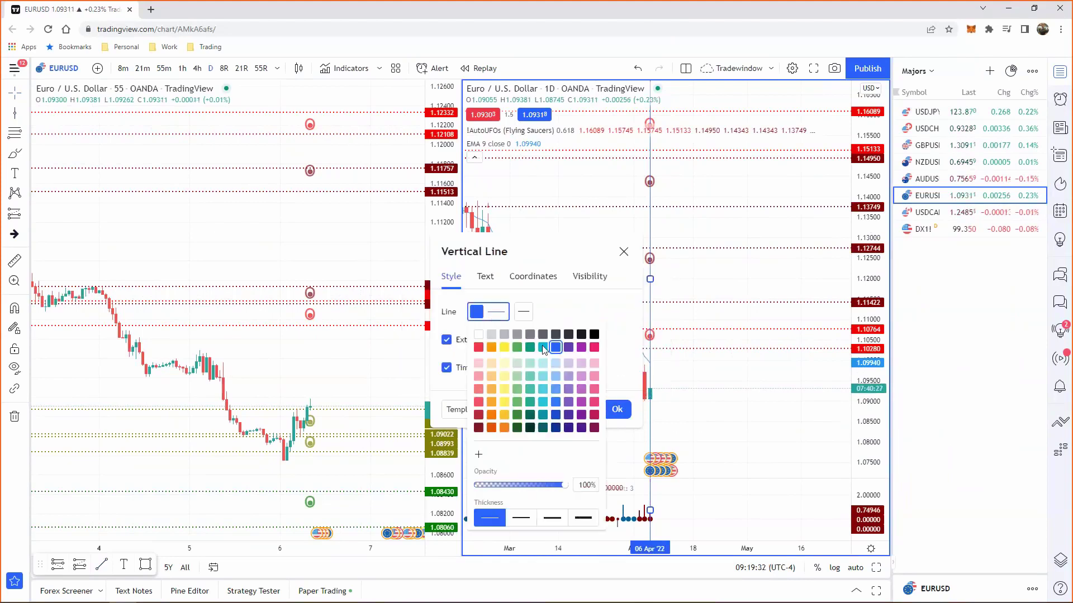
{"action": "left_click", "coordinate": [568, 347]}
{"action": "left_click", "coordinate": [523, 312]}
{"action": "left_click", "coordinate": [544, 351]}
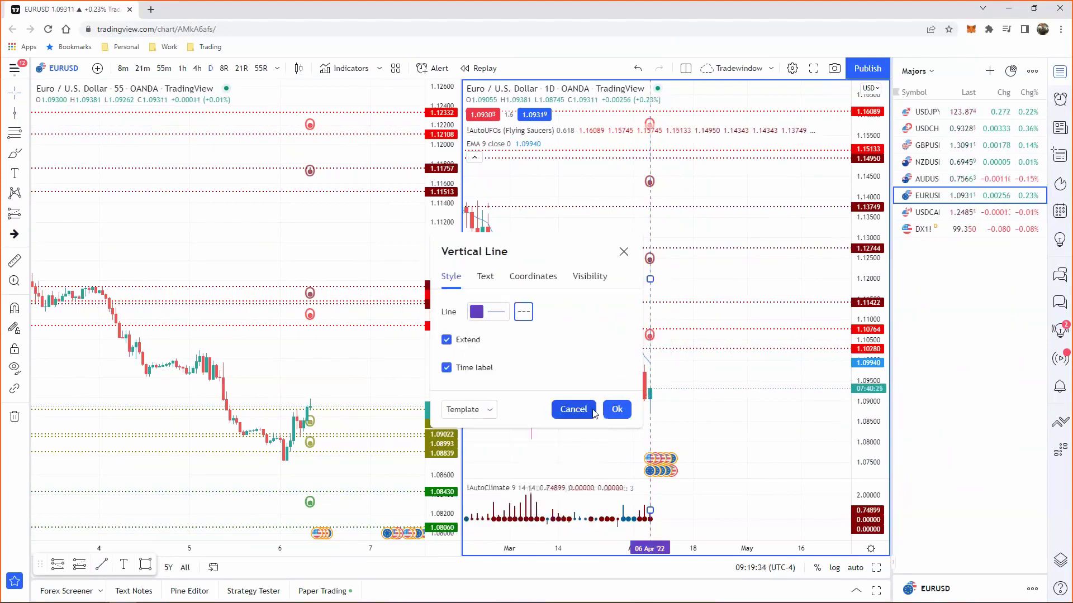
{"action": "left_click", "coordinate": [483, 410]}
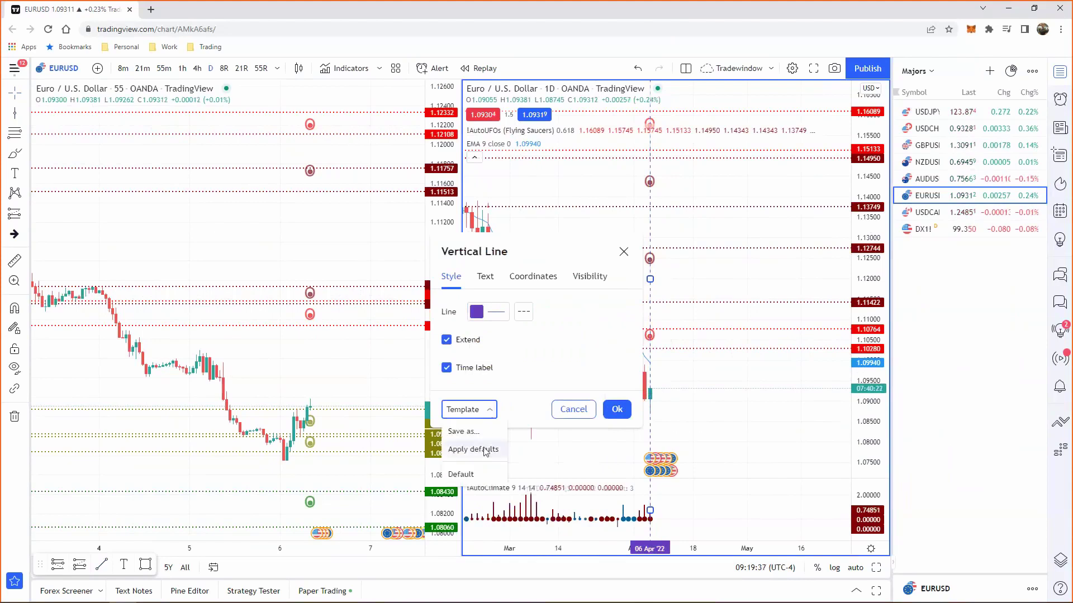
{"action": "left_click", "coordinate": [466, 432]}
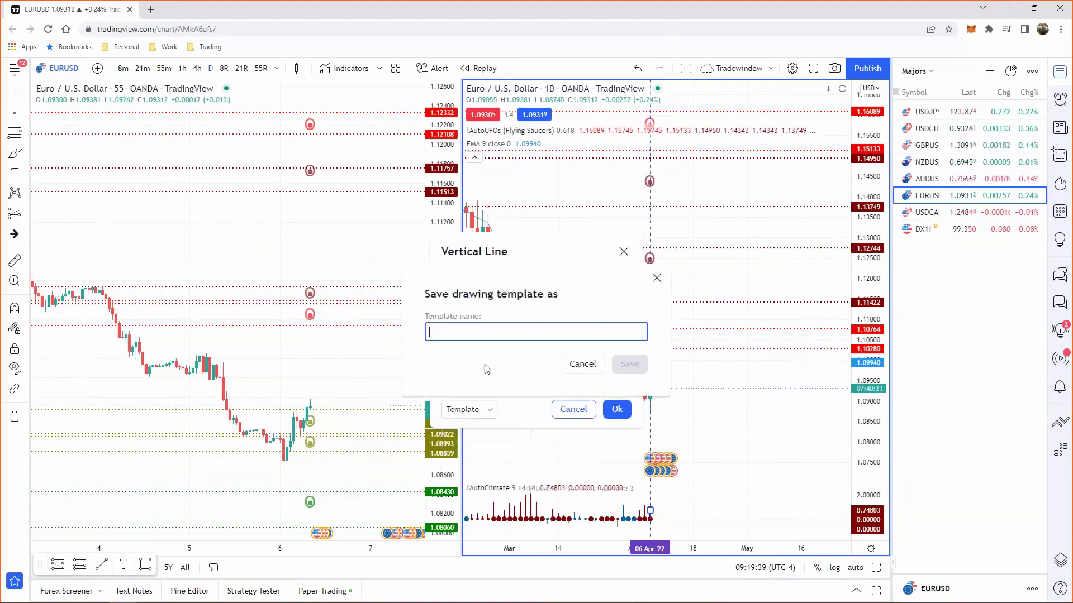
{"action": "type", "text": "DefaultDashed"}
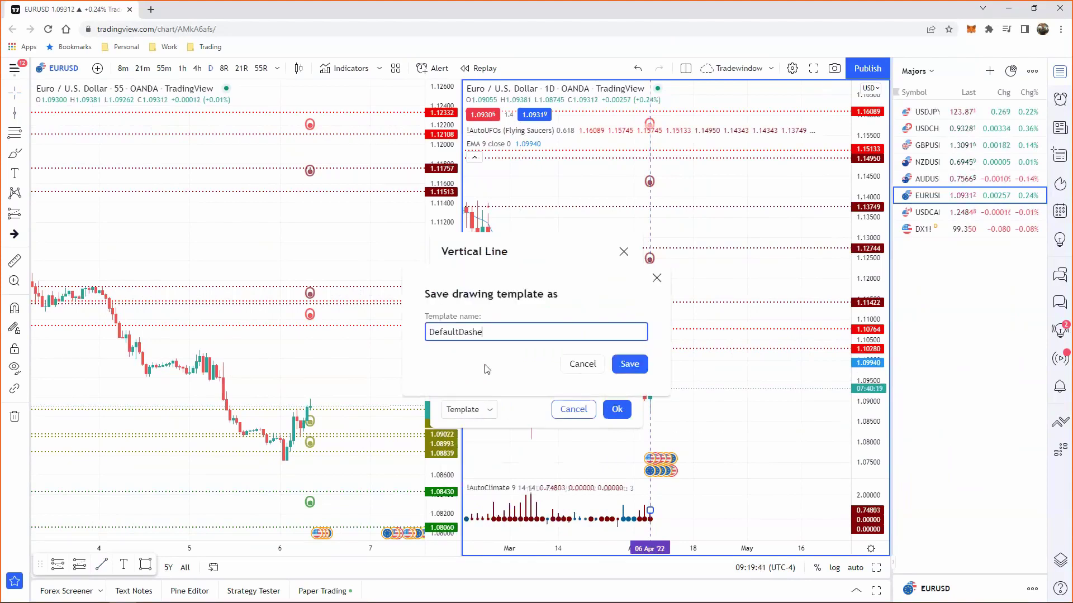
{"action": "left_click", "coordinate": [630, 364]}
{"action": "left_click", "coordinate": [617, 409]}
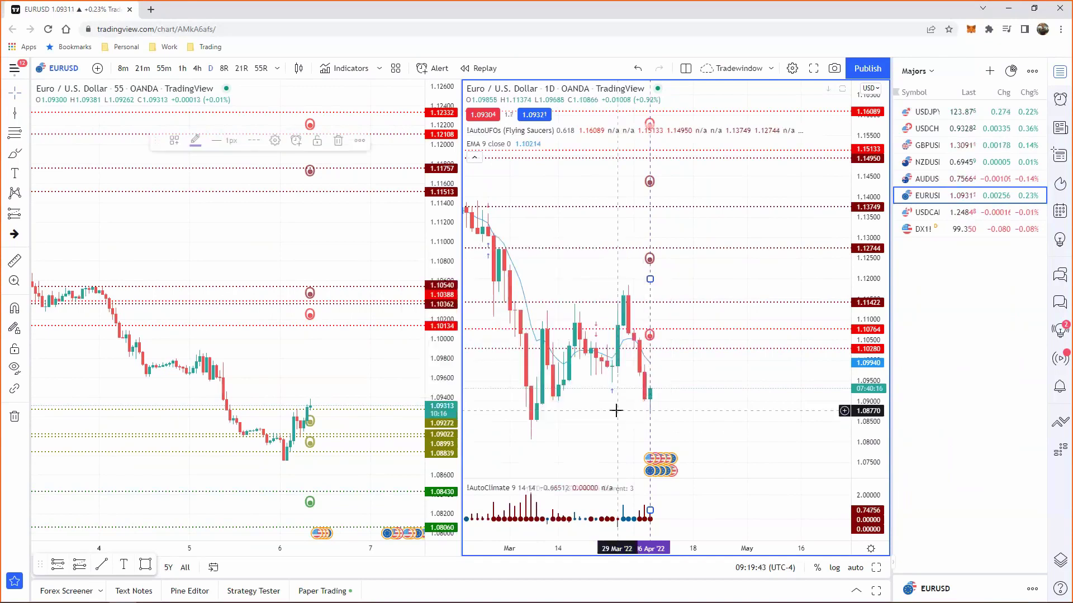
Set the 06 Apr line to the third thickness and apply, then activate the 55-minute chart
{"action": "double_click", "coordinate": [650, 230]}
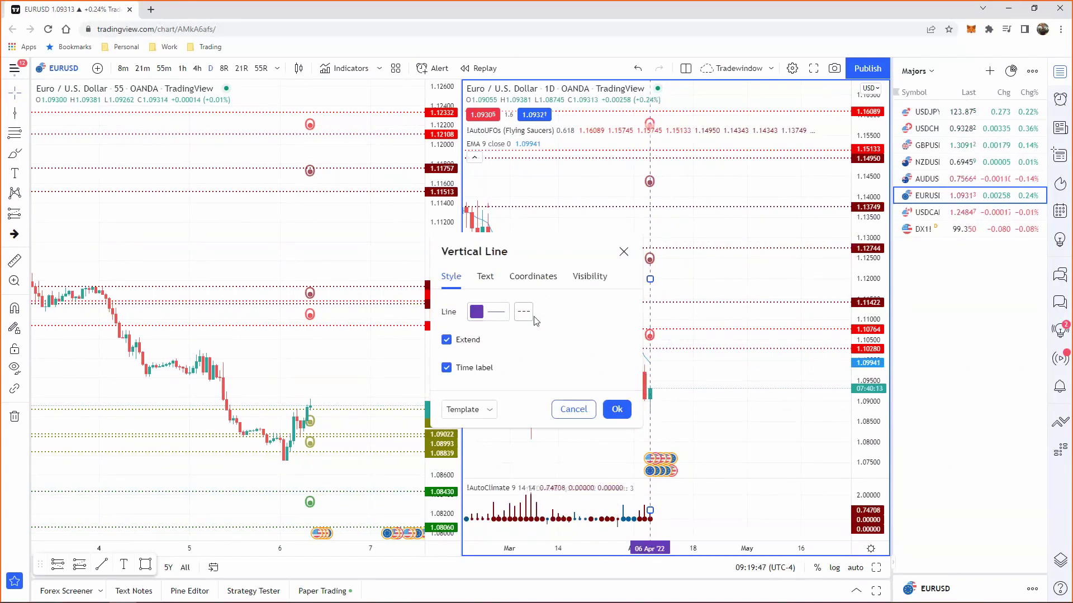
{"action": "left_click", "coordinate": [507, 318]}
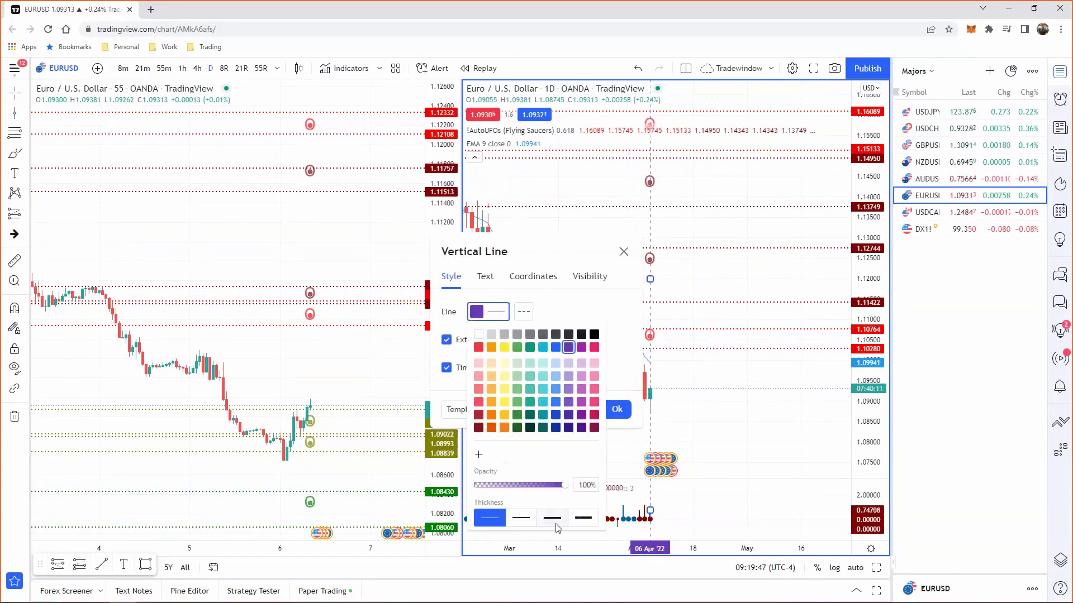
{"action": "left_click", "coordinate": [551, 519]}
{"action": "left_click", "coordinate": [533, 523]}
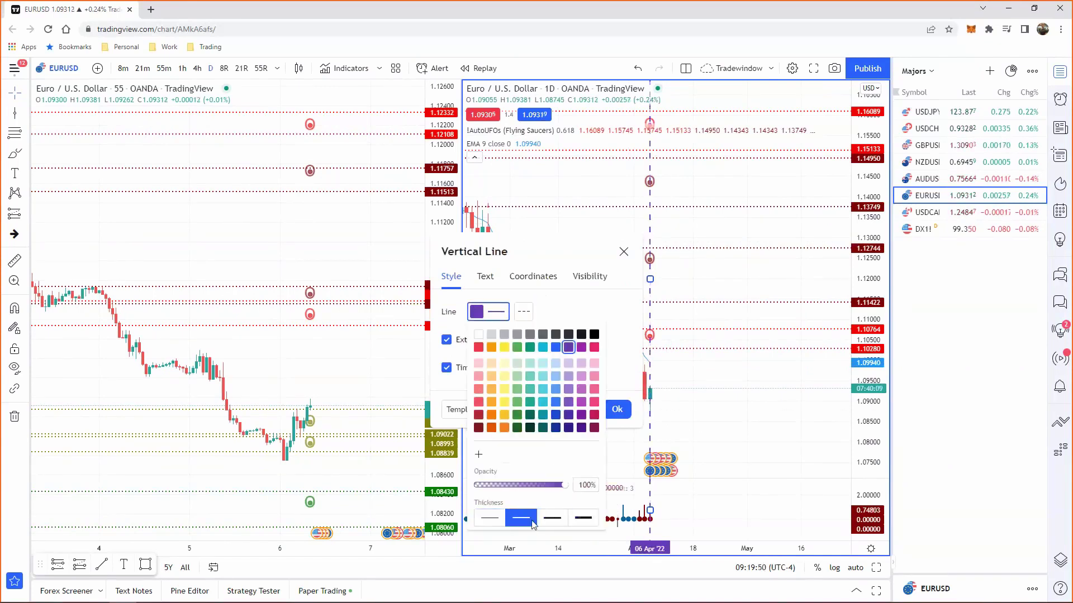
{"action": "left_click", "coordinate": [552, 519]}
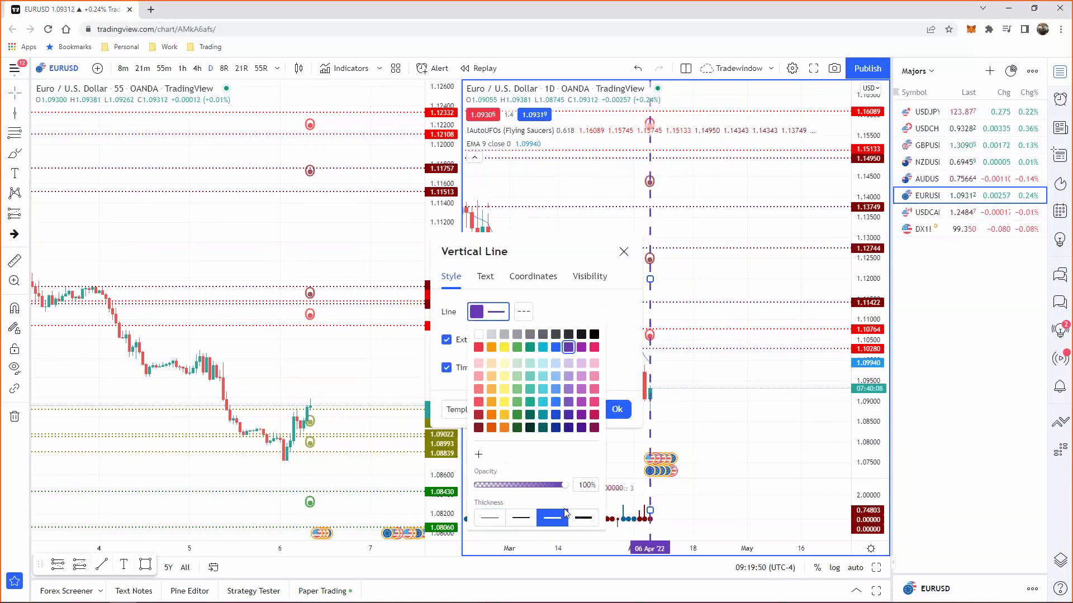
{"action": "left_click", "coordinate": [566, 263]}
{"action": "left_click", "coordinate": [623, 251]}
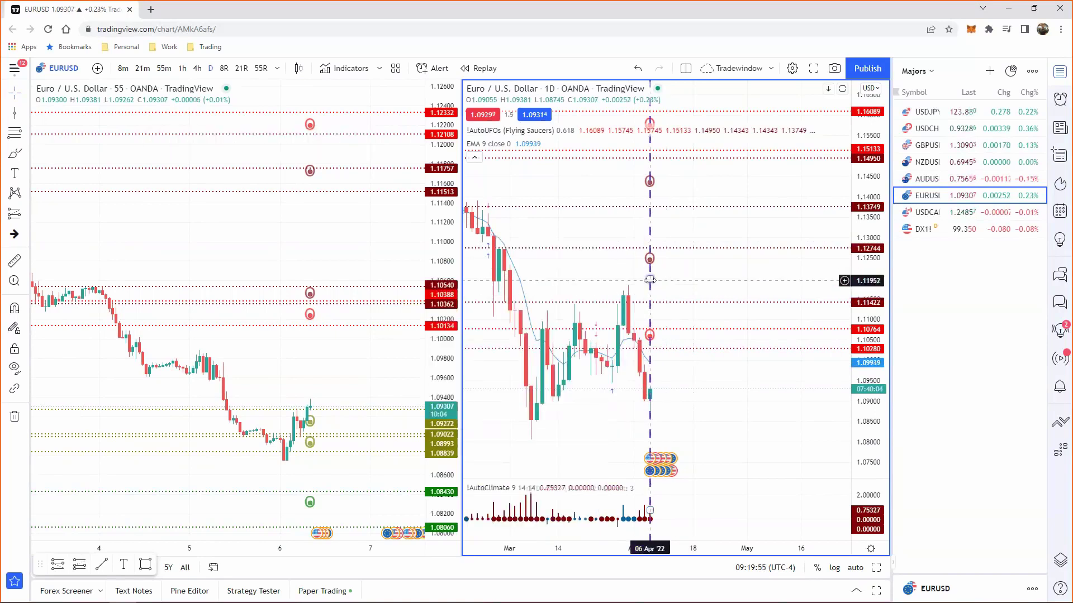
{"action": "left_click", "coordinate": [721, 285]}
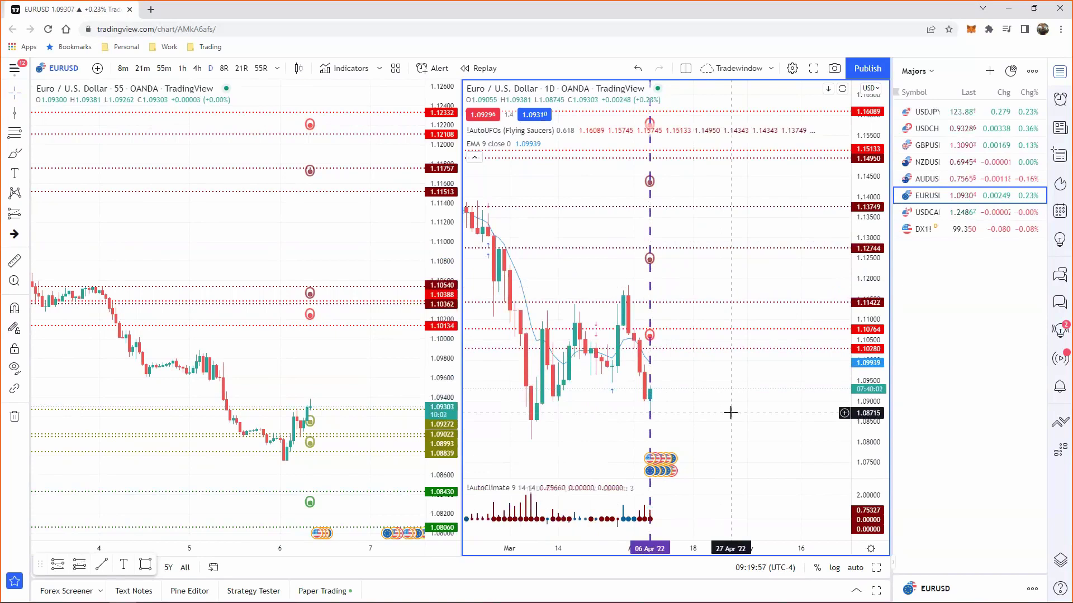
{"action": "left_click", "coordinate": [322, 361]}
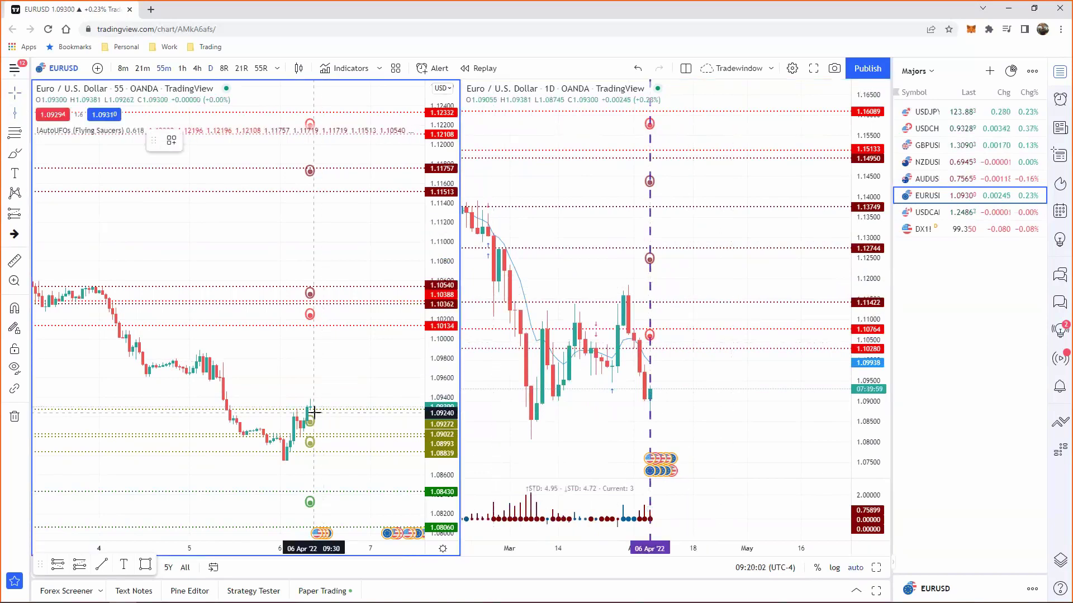
Add the dashed purple vertical line to the 55-minute chart with Alt+V, then open Paper Trading's order panel
{"action": "key", "text": "alt+v"}
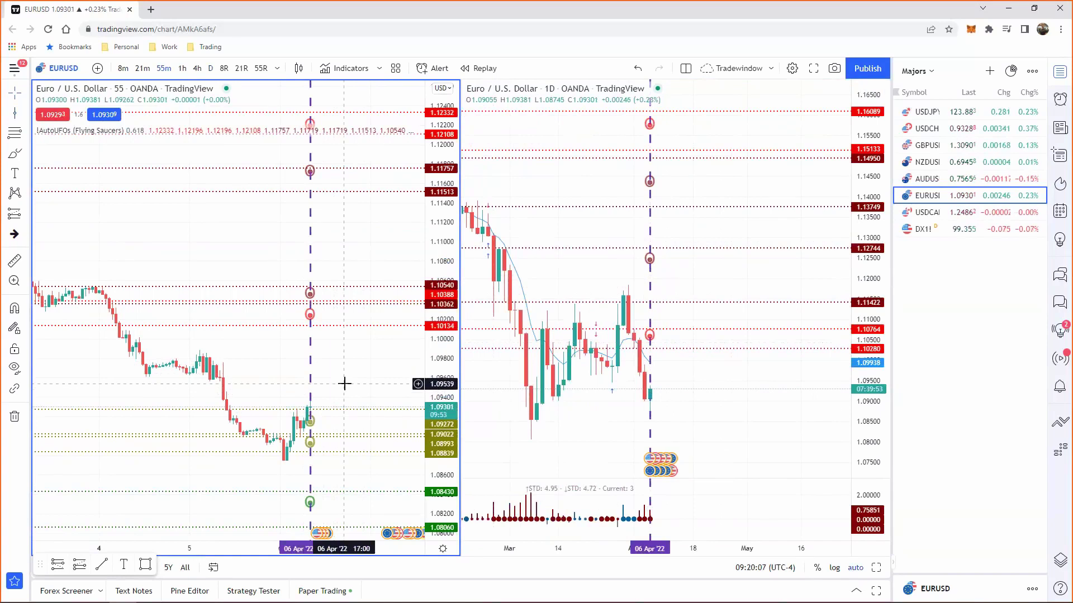
{"action": "left_click_drag", "start_coordinate": [346, 384], "coordinate": [311, 367]}
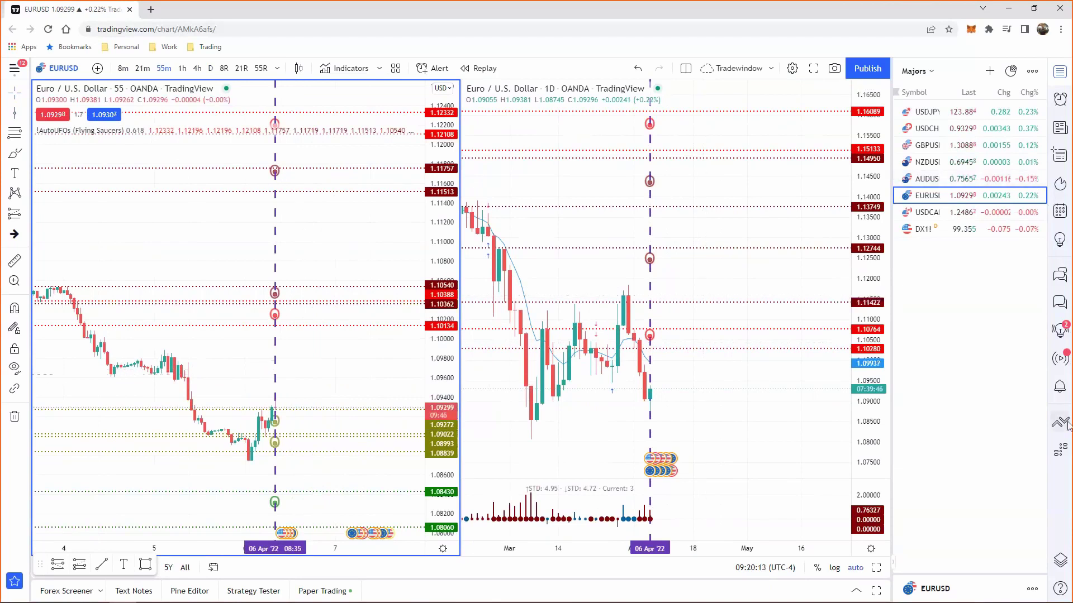
{"action": "key", "text": "shift+t"}
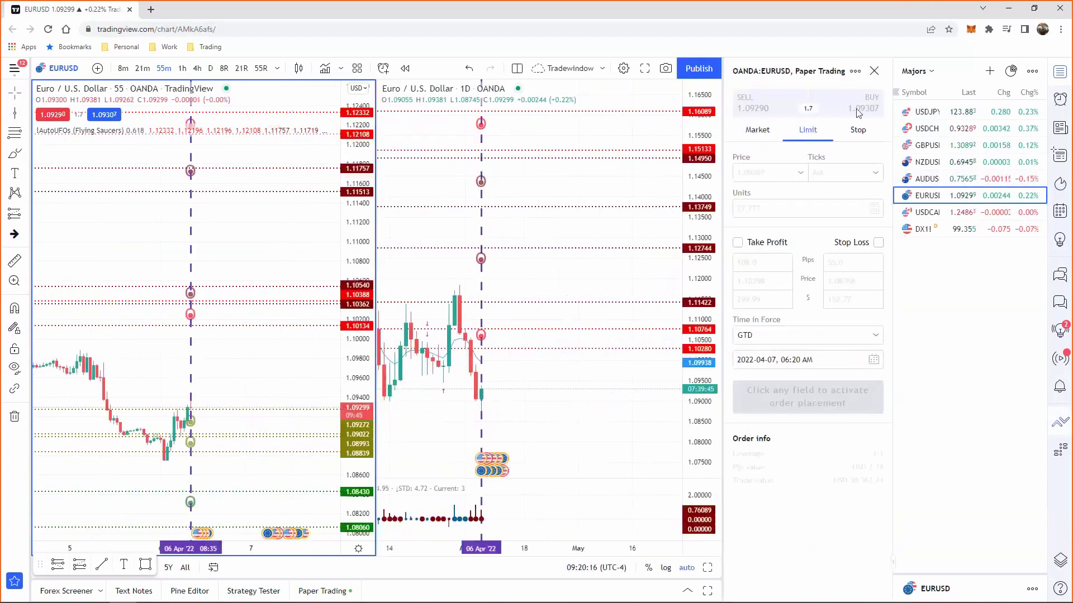
Set up a sell limit order at 1.10134 with take profit and stop loss enabled
{"action": "left_click", "coordinate": [757, 94]}
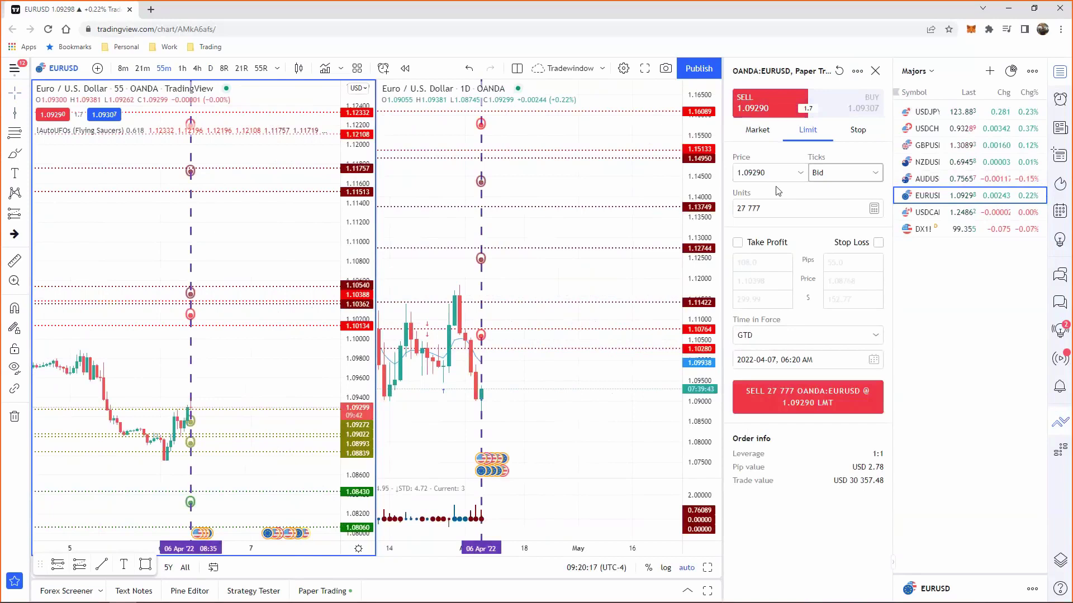
{"action": "left_click", "coordinate": [765, 173]}
{"action": "type", "text": "1.101"}
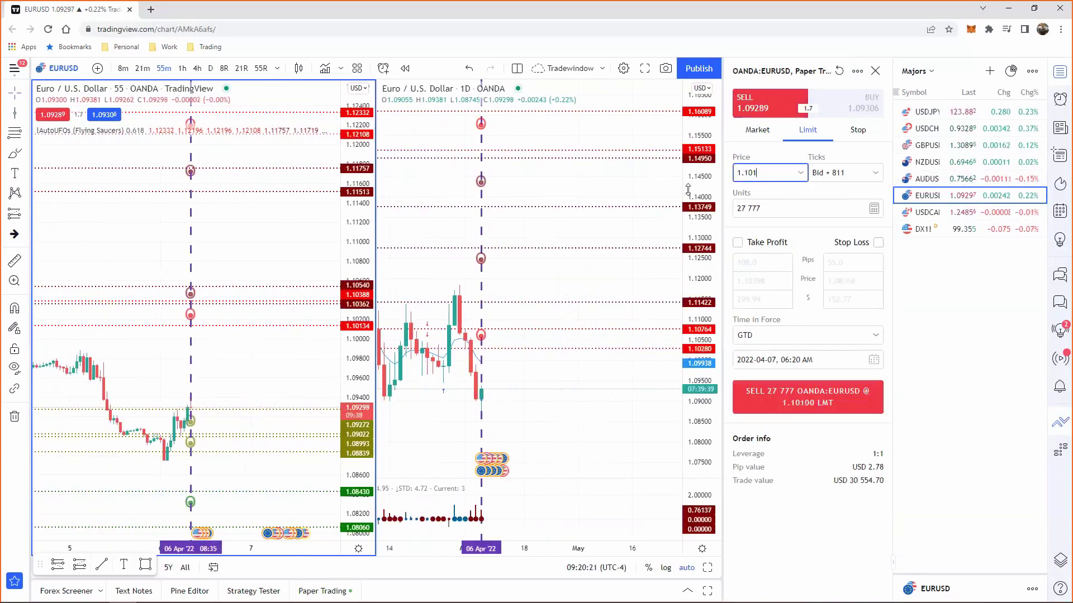
{"action": "type", "text": "34"}
{"action": "left_click", "coordinate": [755, 242]}
{"action": "left_click", "coordinate": [870, 246]}
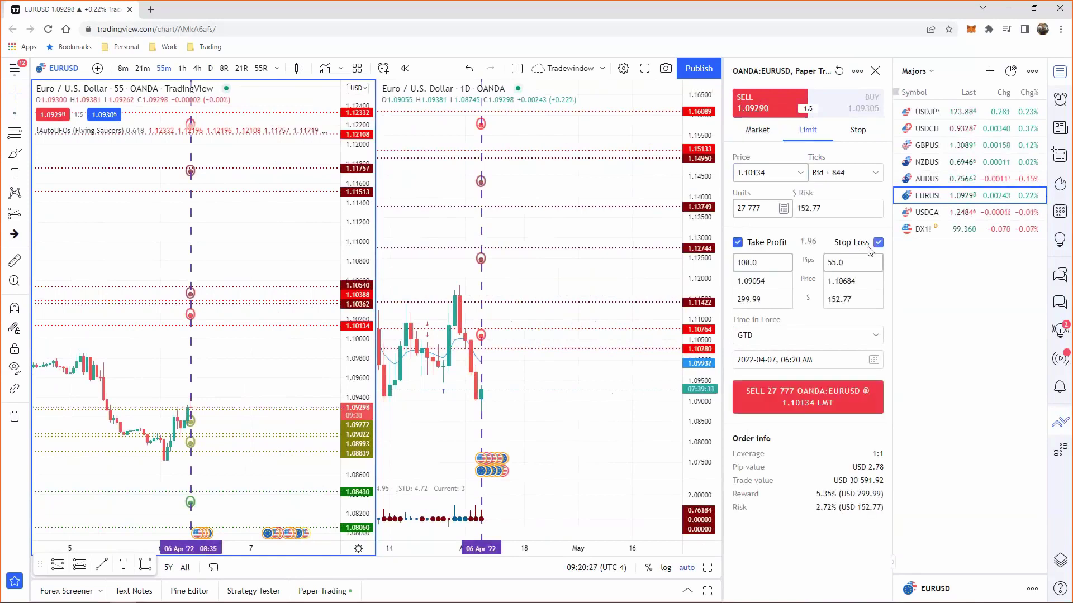
{"action": "left_click", "coordinate": [775, 175]}
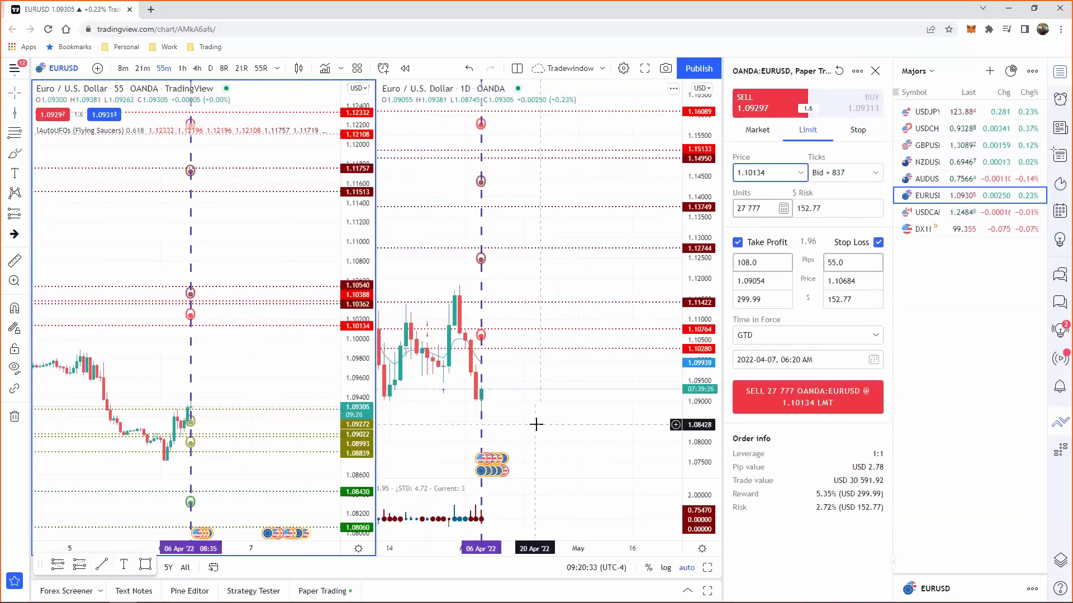
Pan the daily chart and draw arrows marking the 1.10134 entry level on both charts
{"action": "left_click_drag", "start_coordinate": [531, 422], "coordinate": [633, 416]}
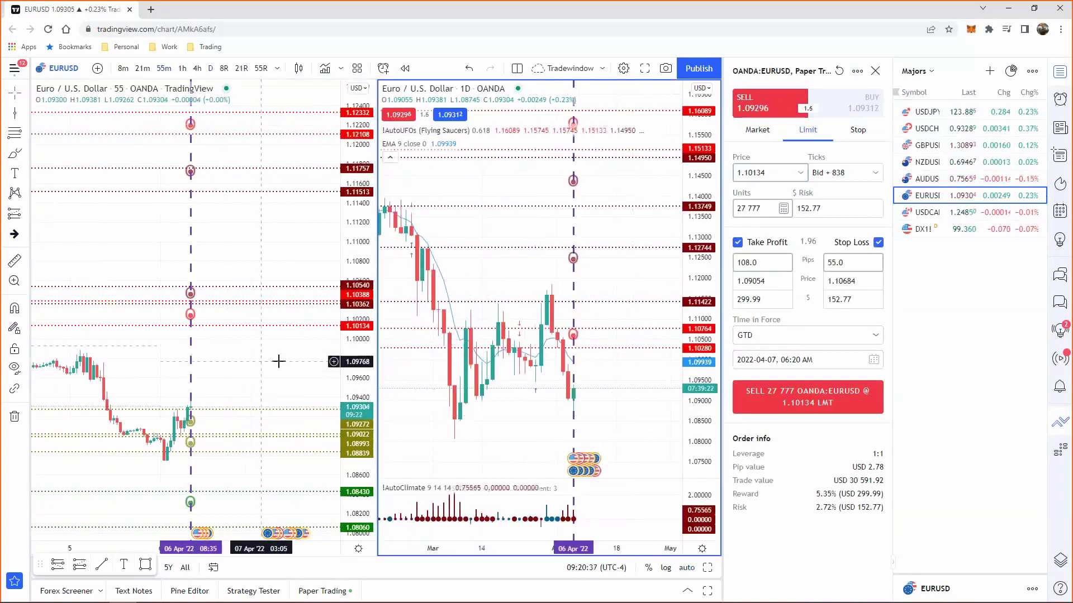
{"action": "left_click_drag", "start_coordinate": [349, 333], "coordinate": [304, 365]}
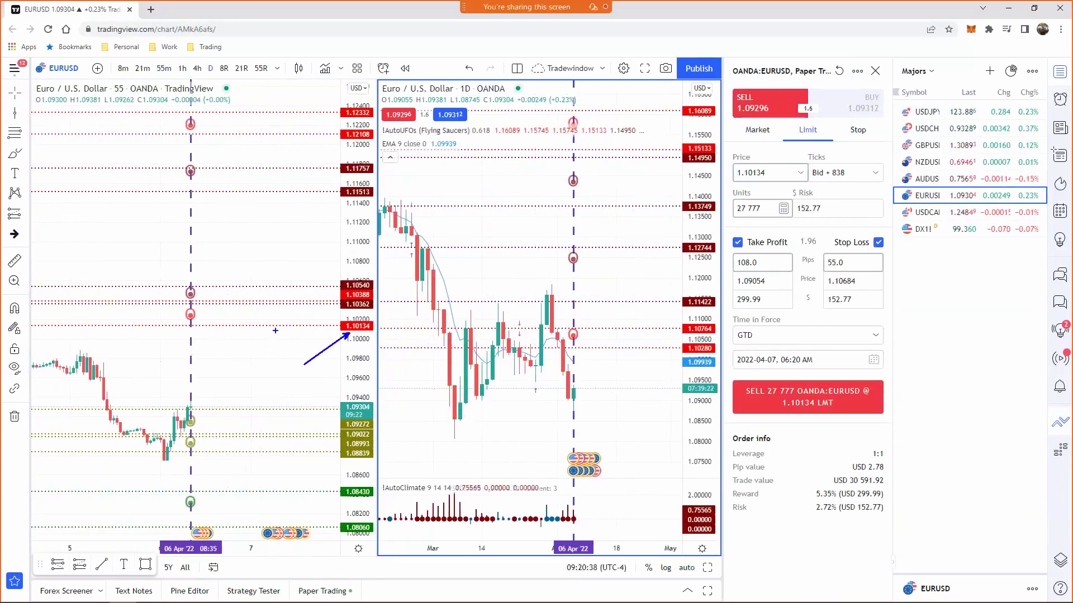
{"action": "left_click_drag", "start_coordinate": [226, 330], "coordinate": [246, 344]}
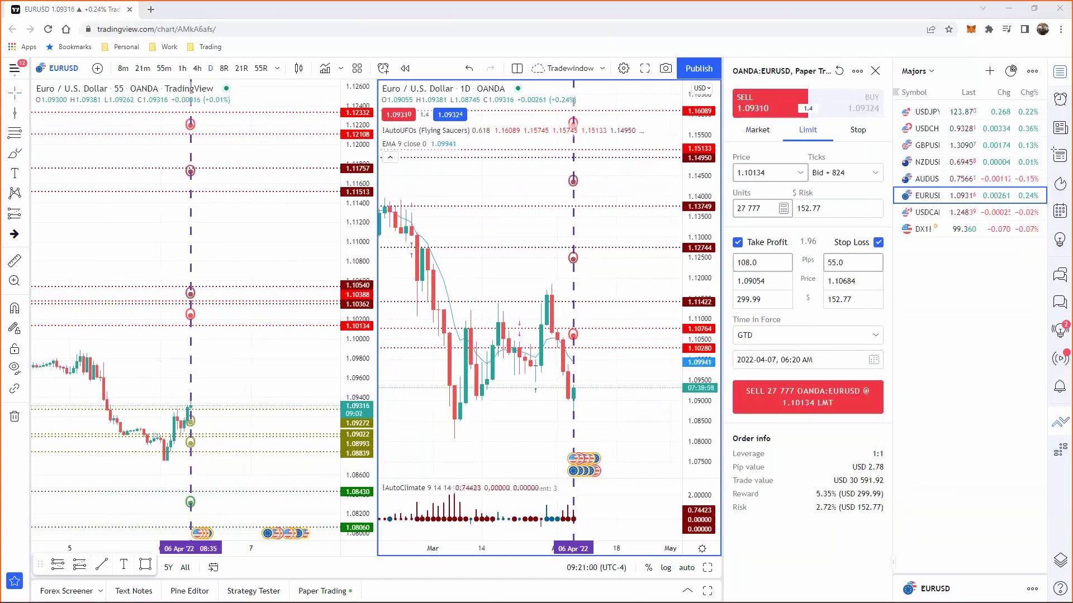
Bring up the 4X.txt rules in Notepad and resize the window beside the order ticket
{"action": "key", "text": "alt+Tab"}
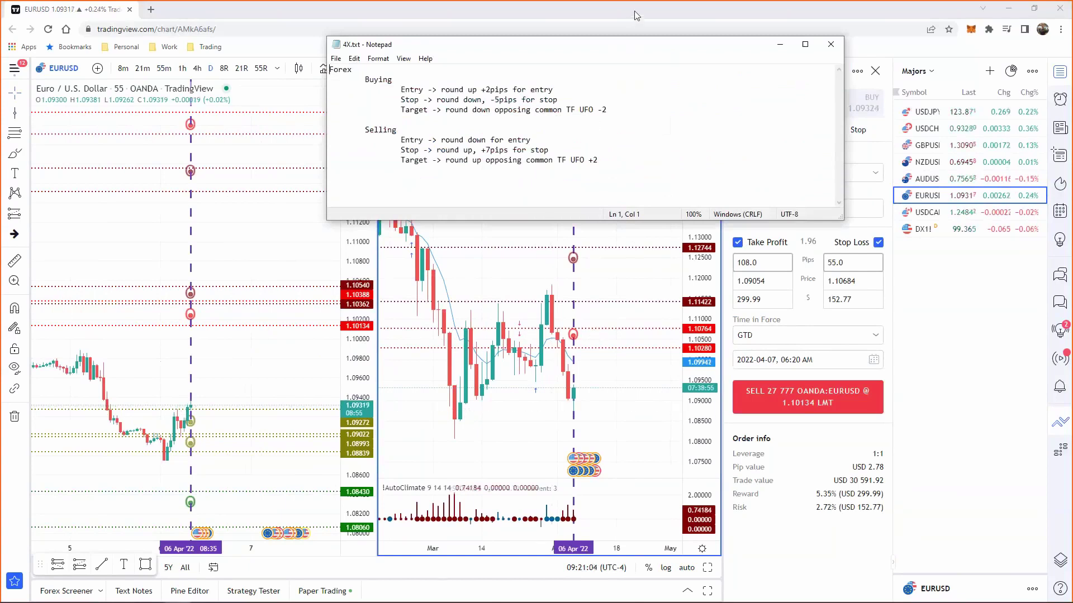
{"action": "left_click_drag", "start_coordinate": [635, 16], "coordinate": [640, 16]}
{"action": "left_click_drag", "start_coordinate": [613, 186], "coordinate": [615, 150]}
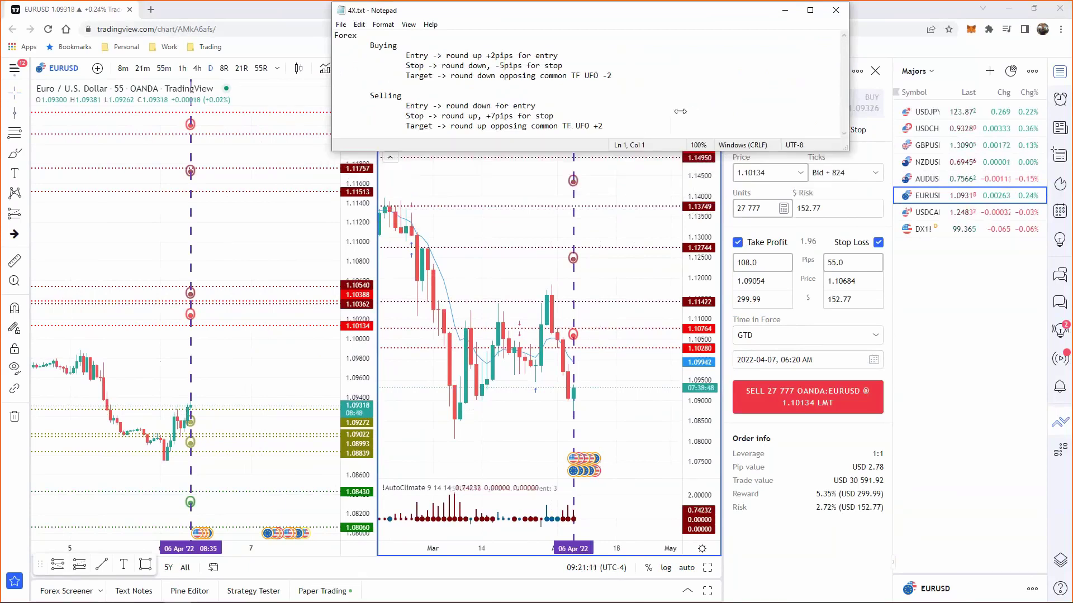
{"action": "left_click_drag", "start_coordinate": [680, 111], "coordinate": [678, 111]}
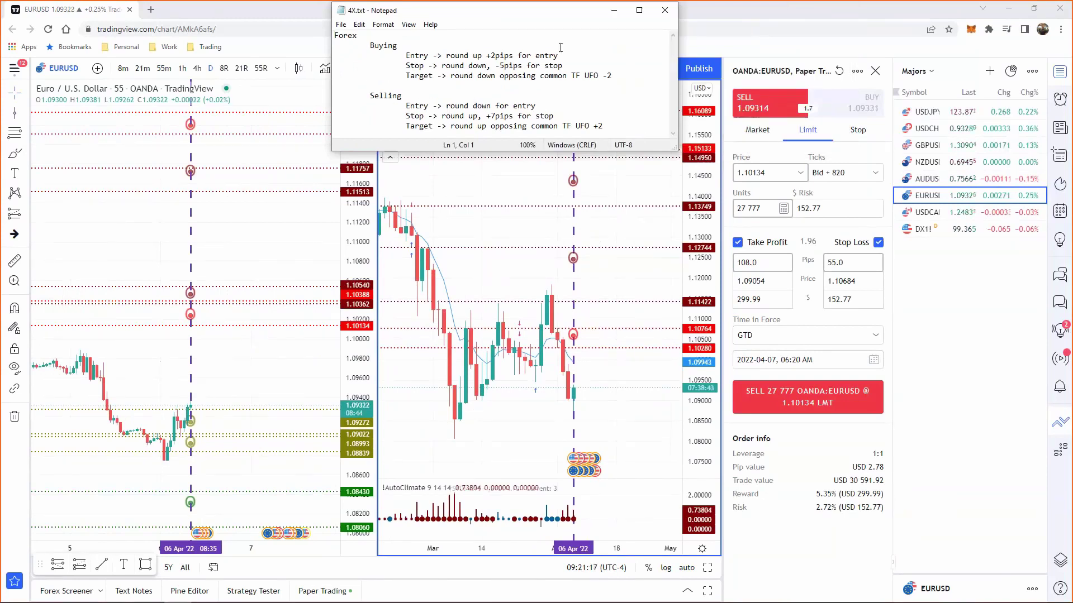
Round the sell entry down to 1.10130, highlight the +7 pips stop rule, then minimize Notepad
{"action": "left_click", "coordinate": [771, 175]}
{"action": "key", "text": "BackSpace"}
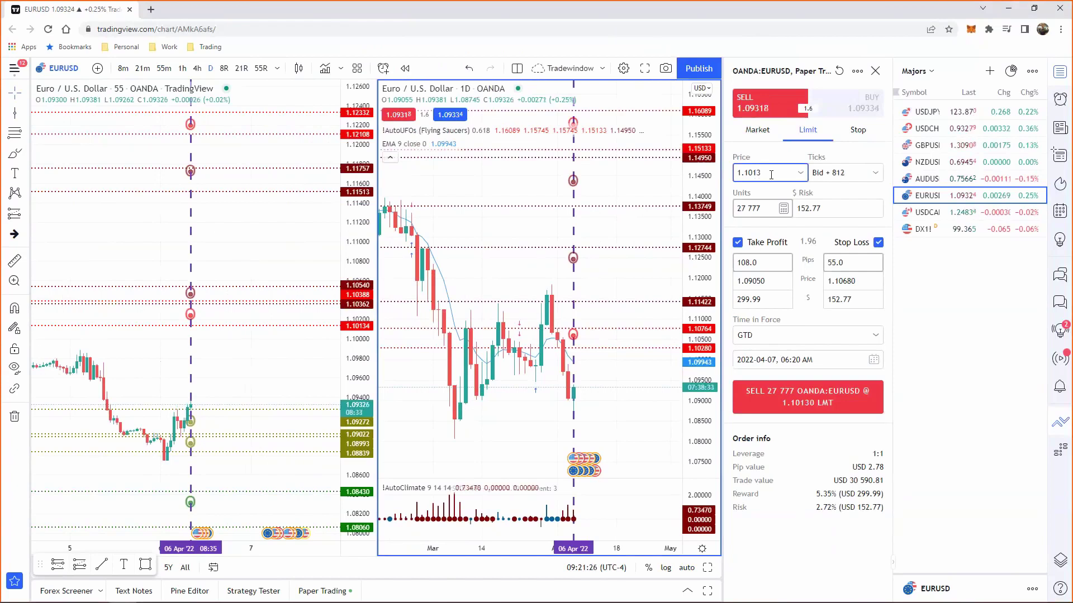
{"action": "key", "text": "alt+Tab"}
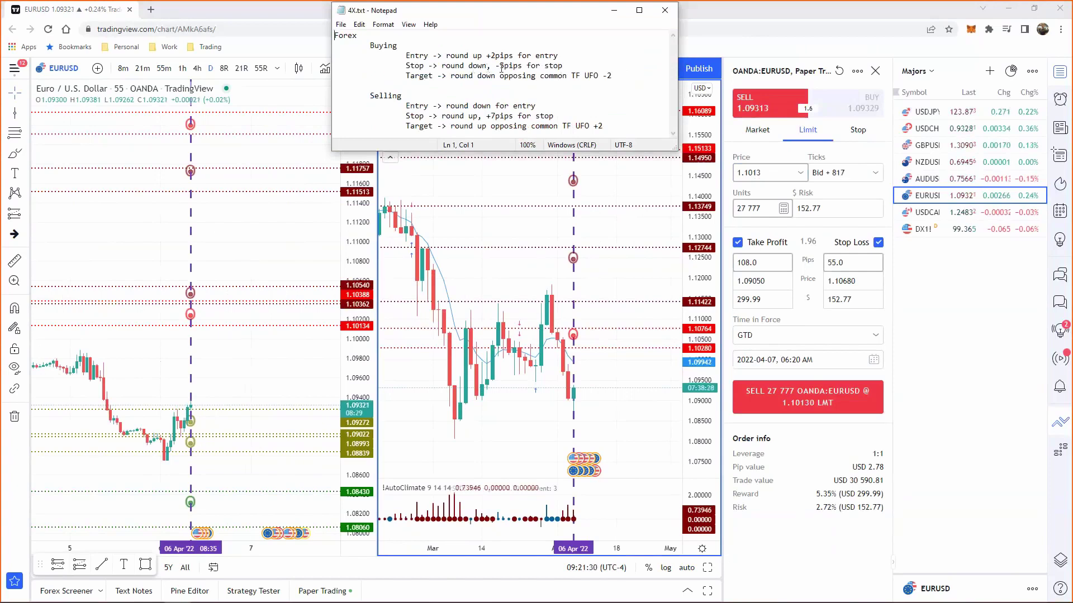
{"action": "left_click_drag", "start_coordinate": [496, 116], "coordinate": [486, 116]}
{"action": "left_click", "coordinate": [614, 11]}
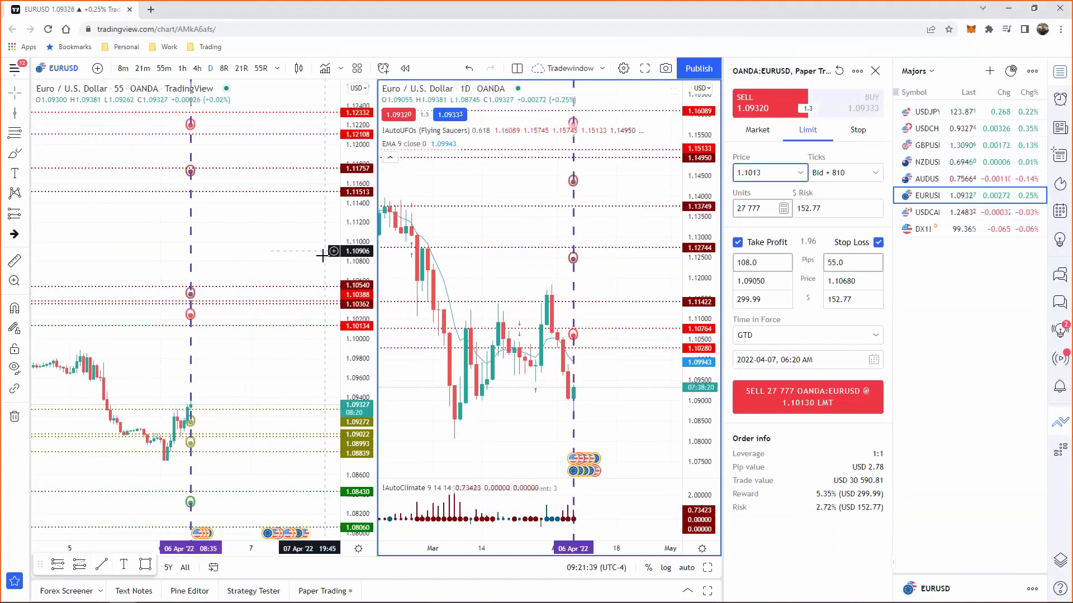
Zoom and auto-fit the 55-minute chart, add arrow markup, then open the GTD expiry calendar
{"action": "left_click", "coordinate": [275, 330]}
{"action": "scroll", "coordinate": [353, 385], "scroll_direction": "up", "scroll_amount": 3}
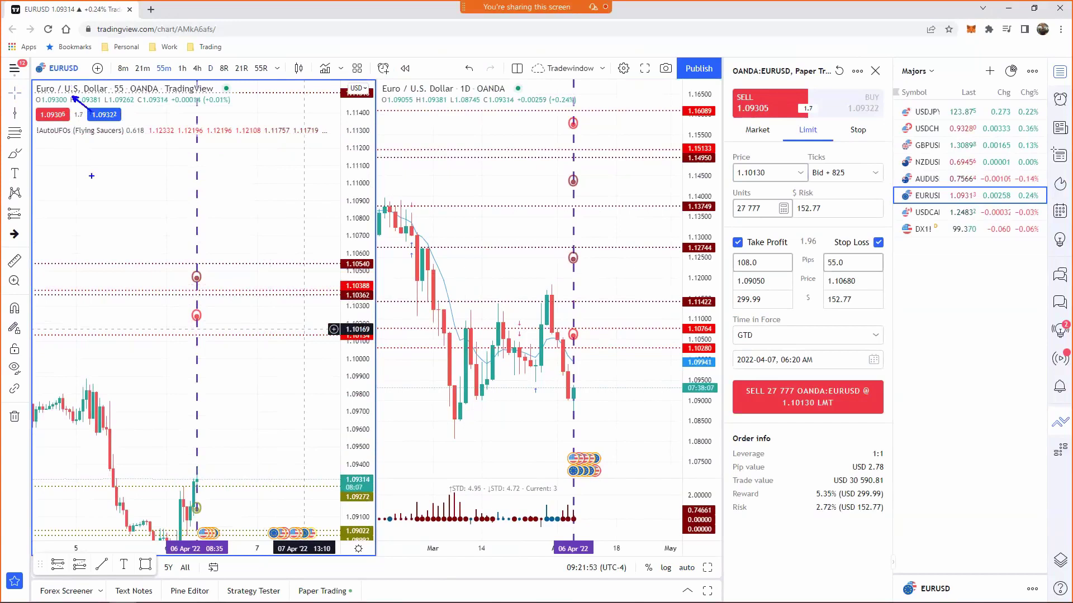
{"action": "left_click_drag", "start_coordinate": [71, 69], "coordinate": [71, 71]}
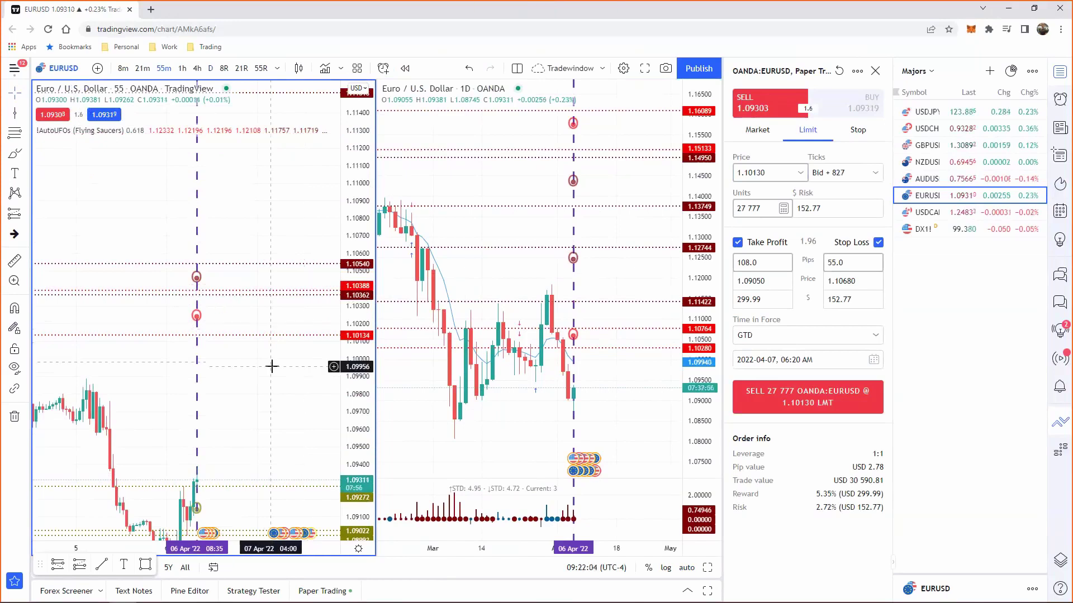
{"action": "double_click", "coordinate": [352, 383]}
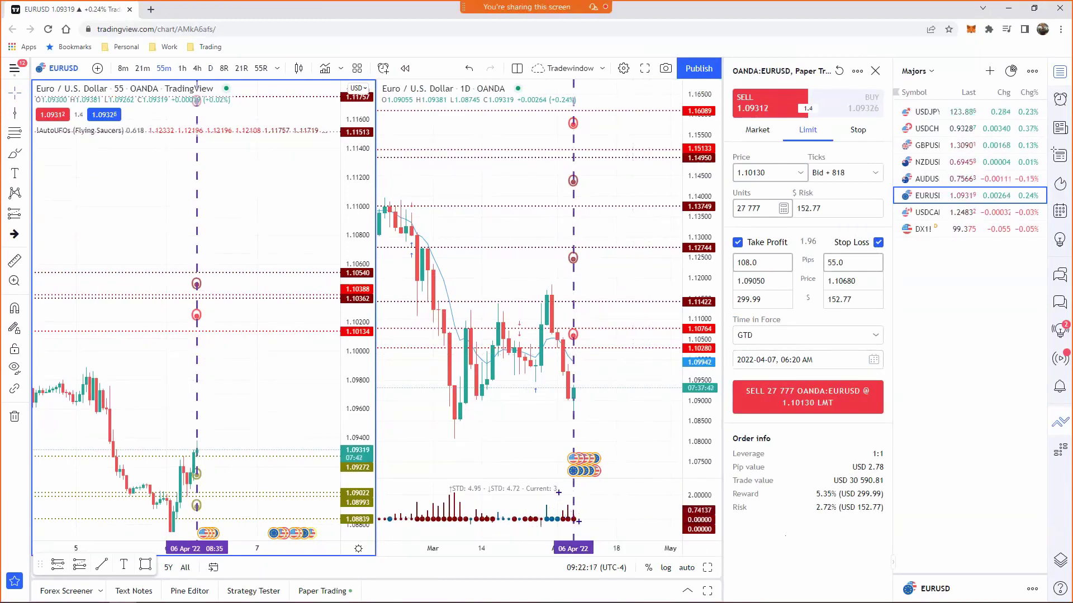
{"action": "left_click", "coordinate": [518, 496]}
{"action": "left_click", "coordinate": [873, 360]}
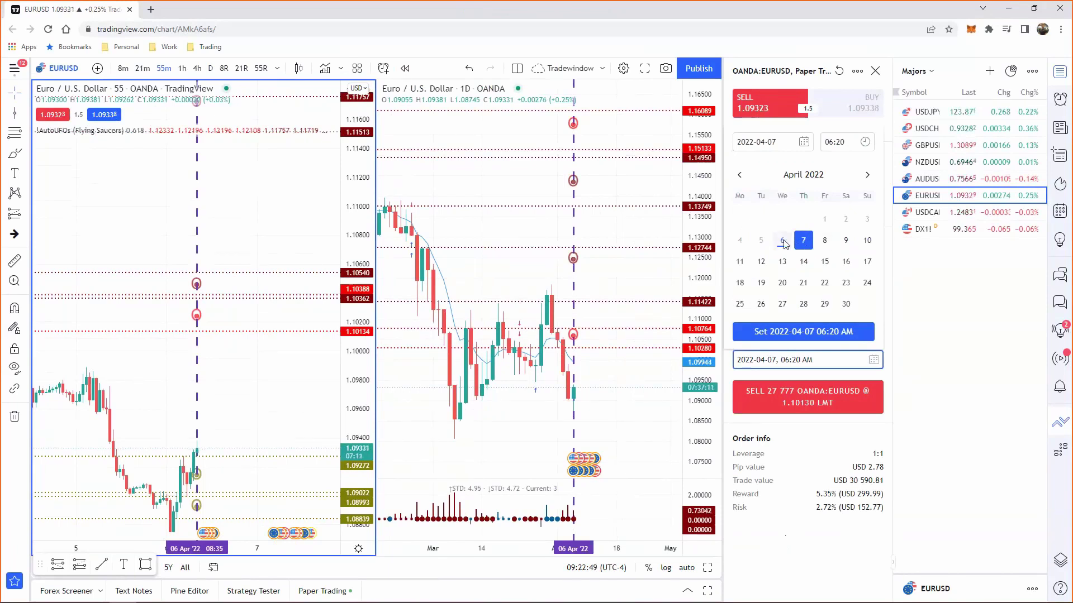
Set the order's GTD expiry to April 8, 2022 at 06:30 AM
{"action": "left_click", "coordinate": [826, 242]}
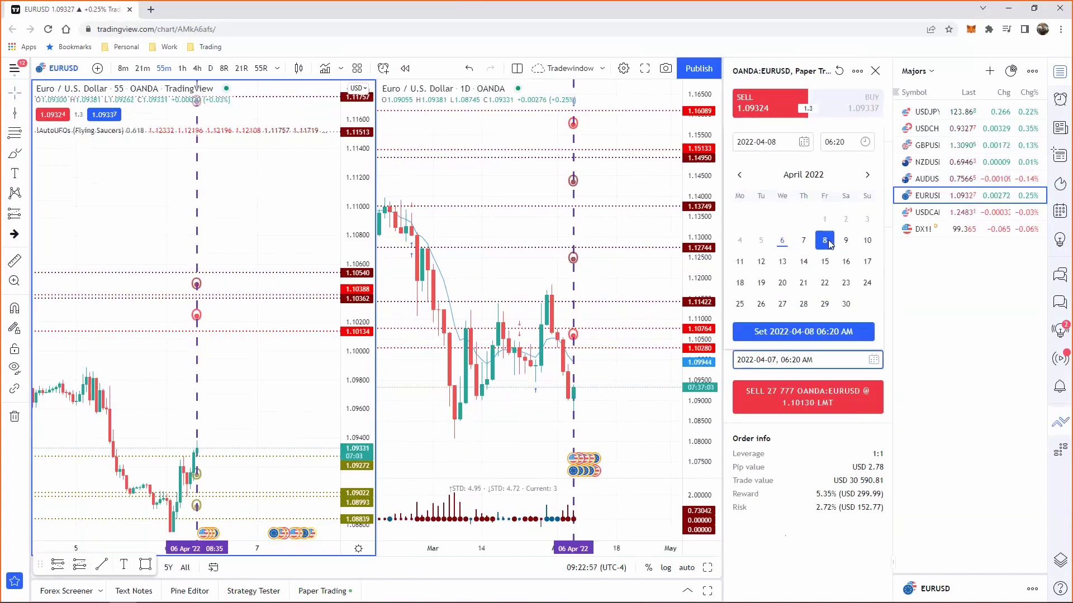
{"action": "left_click", "coordinate": [873, 361]}
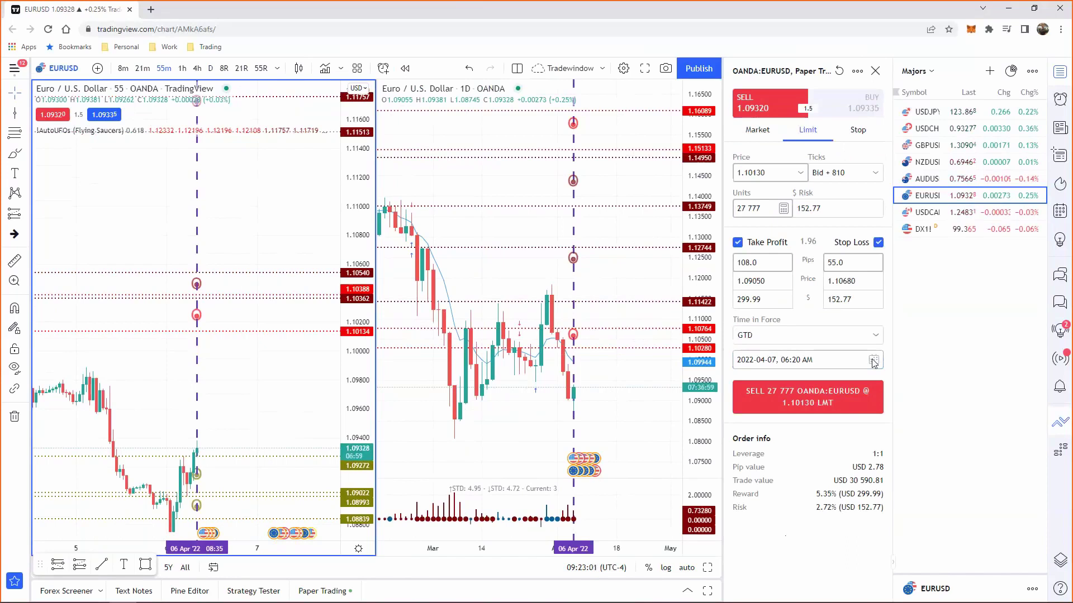
{"action": "left_click", "coordinate": [873, 361]}
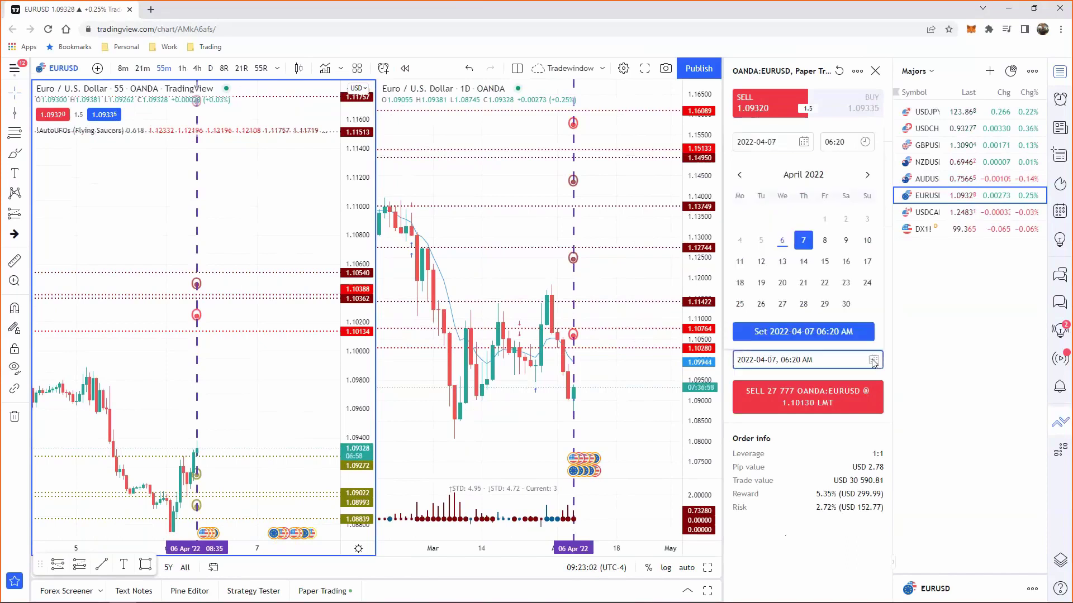
{"action": "left_click", "coordinate": [824, 240]}
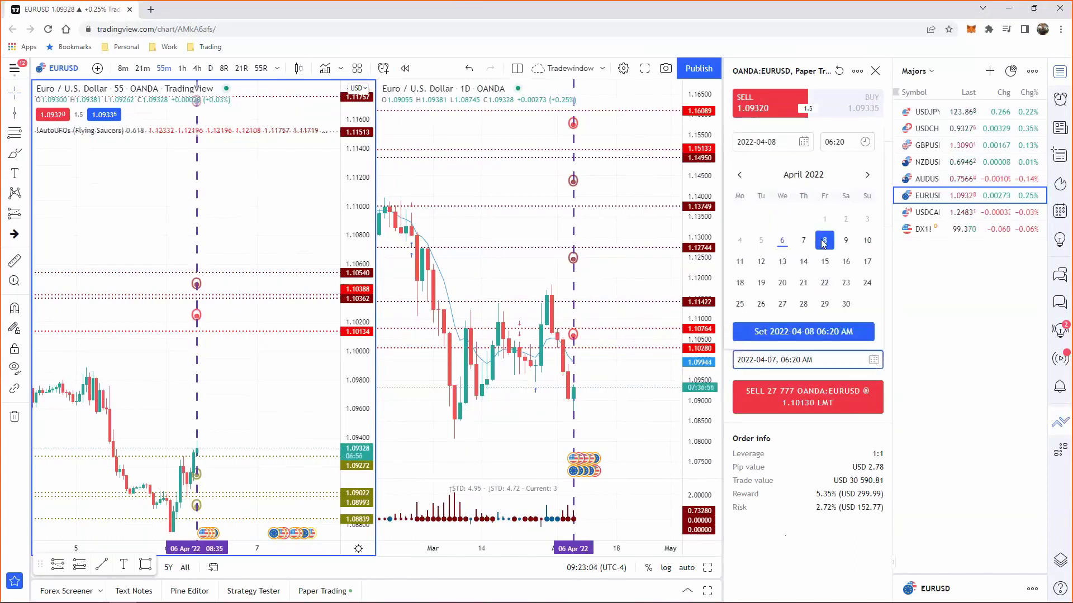
{"action": "left_click", "coordinate": [838, 144]}
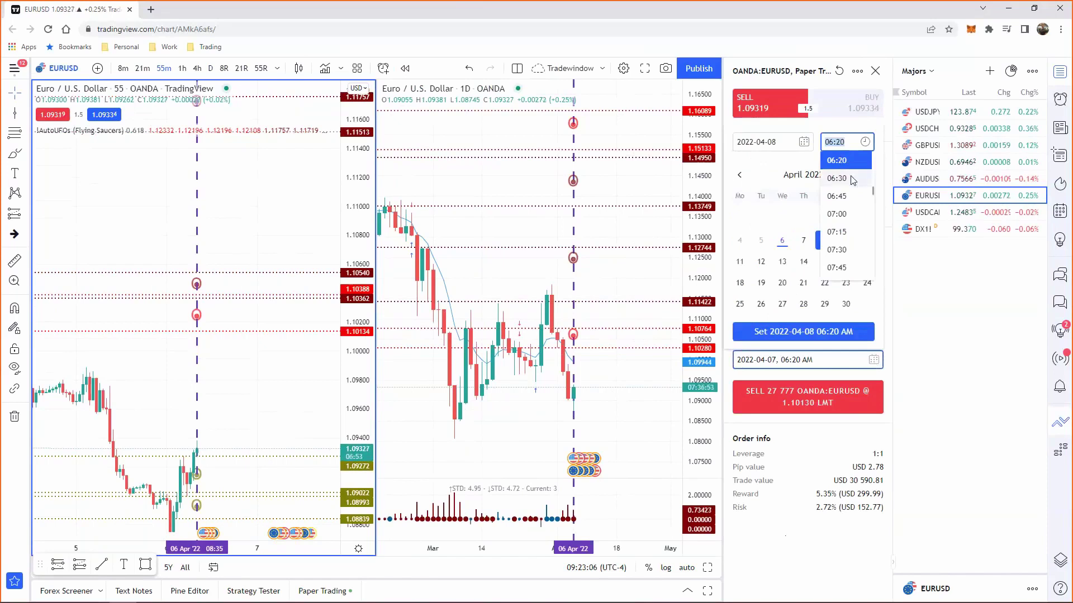
{"action": "left_click", "coordinate": [838, 178]}
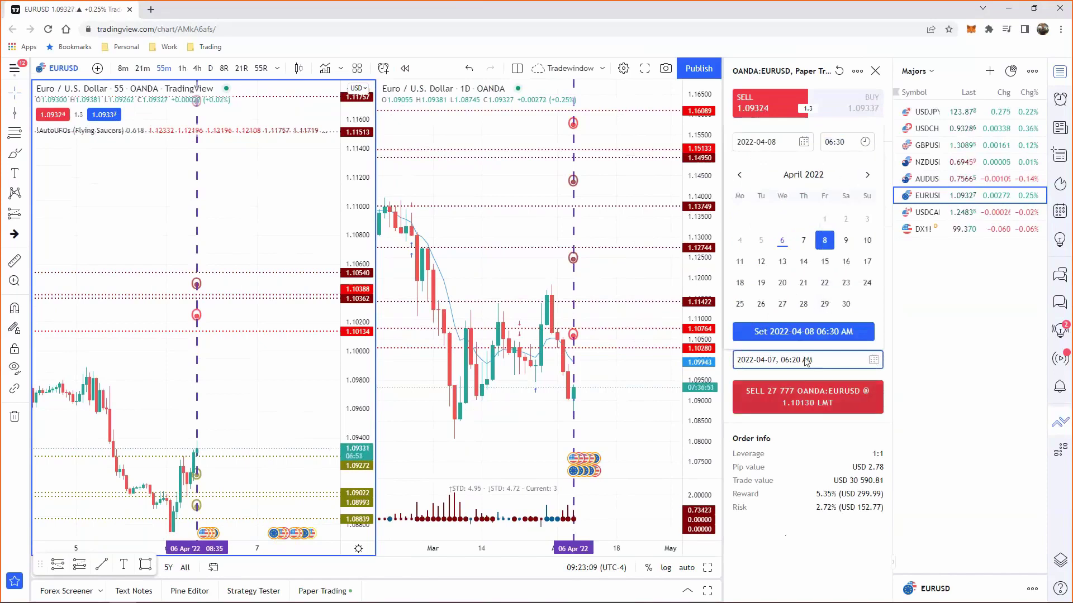
{"action": "left_click", "coordinate": [811, 331]}
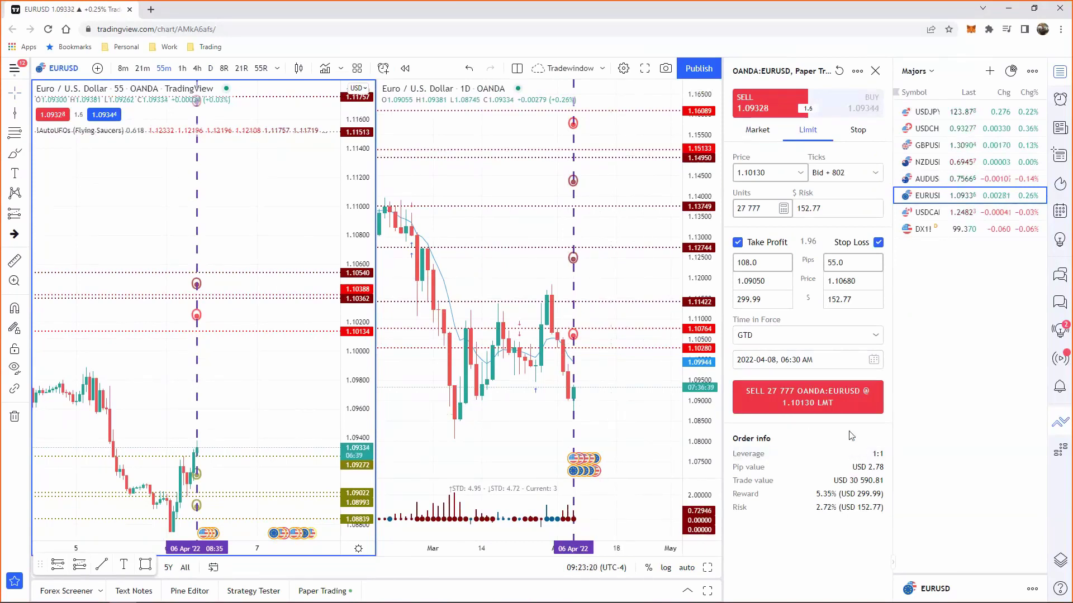
Change the $ Risk from 152.77 to 150, resizing the sell order to 27 272 units
{"action": "left_click", "coordinate": [836, 211]}
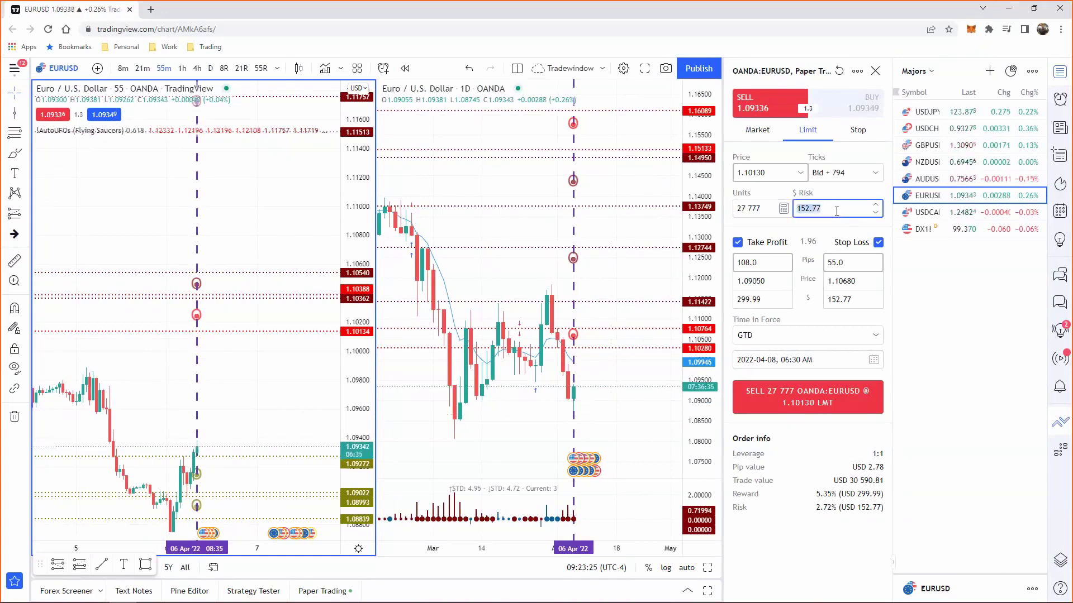
{"action": "type", "text": "150"}
{"action": "left_click", "coordinate": [939, 297]}
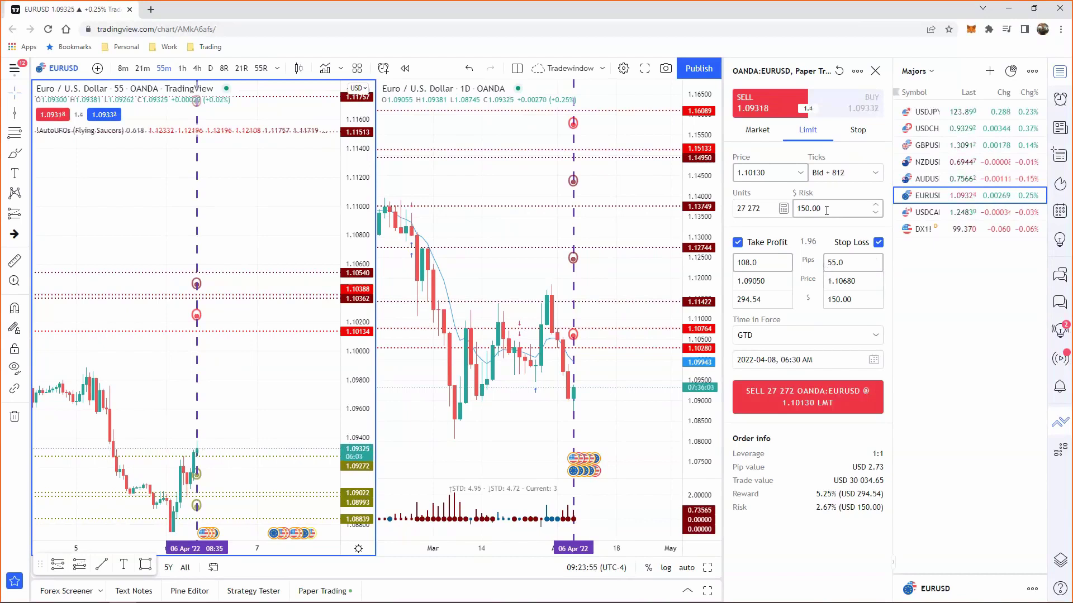
{"action": "left_click_drag", "start_coordinate": [826, 211], "coordinate": [794, 213]}
{"action": "type", "text": "100"}
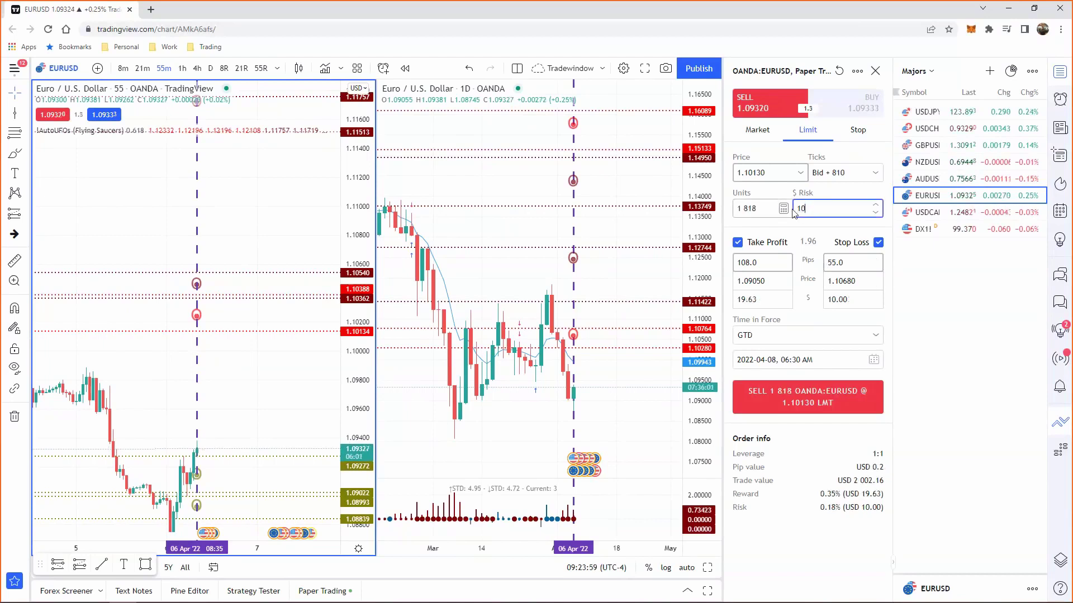
{"action": "key", "text": "BackSpace"}
{"action": "key", "text": "BackSpace"}
{"action": "type", "text": "50"}
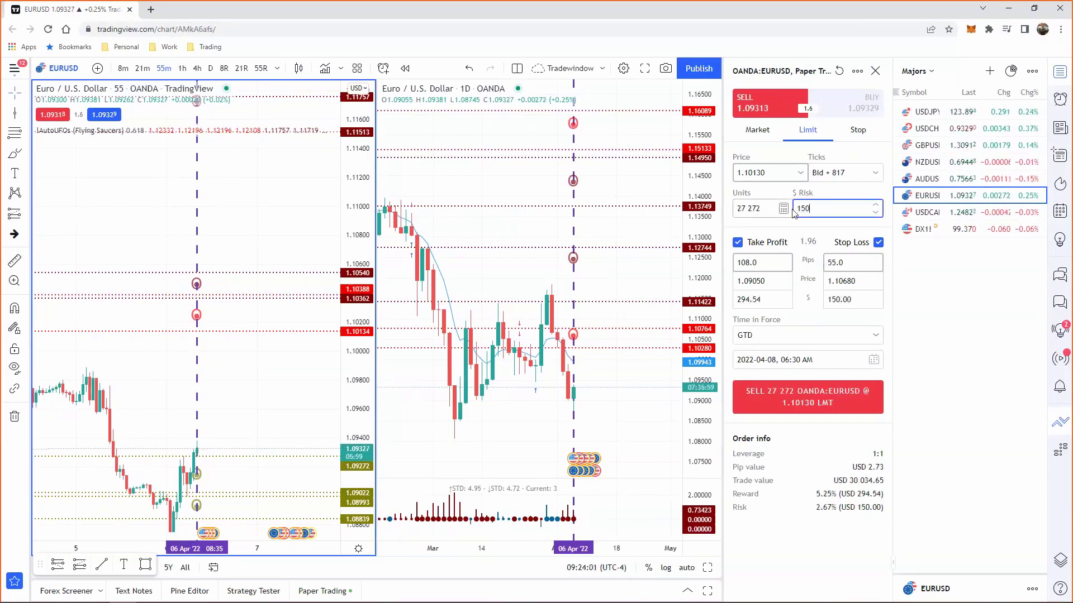
{"action": "left_click", "coordinate": [965, 371]}
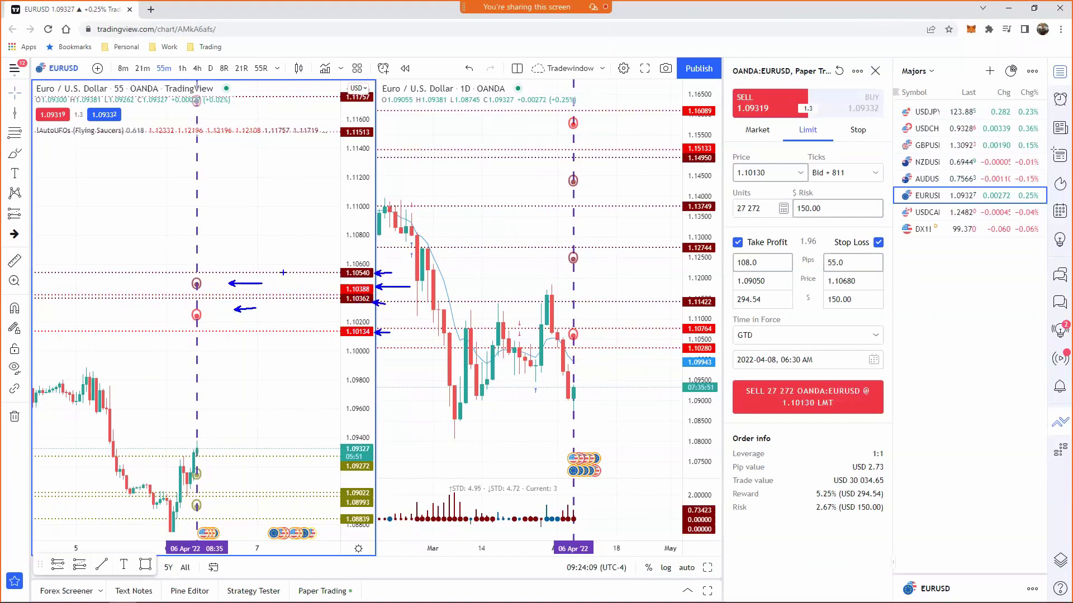
Box the two arrowed circles, sketch red lines and an arrow, then erase the blue markup
{"action": "left_click_drag", "start_coordinate": [180, 272], "coordinate": [315, 331]}
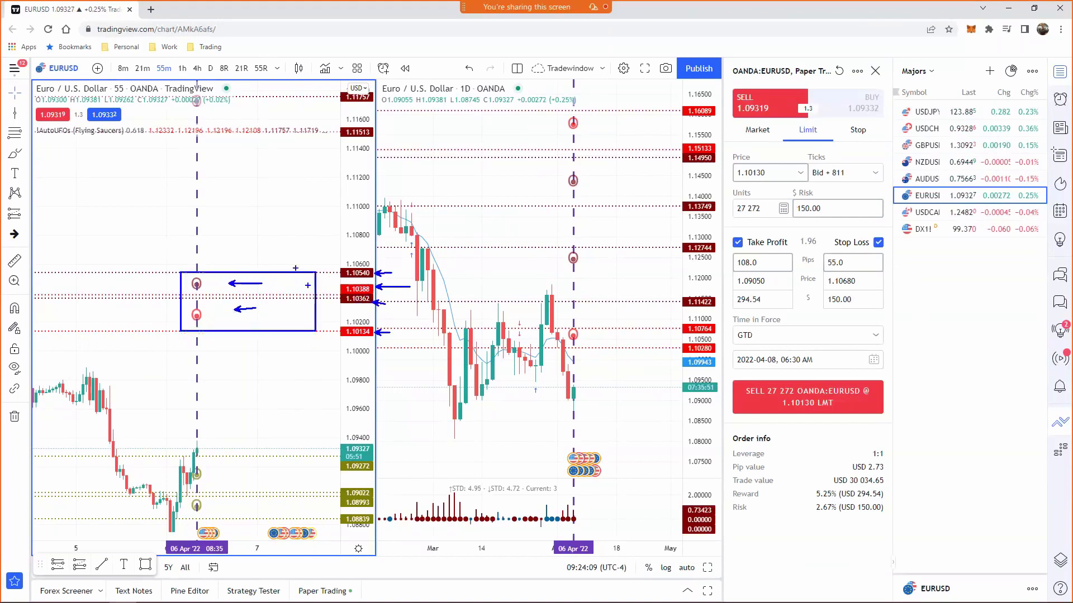
{"action": "left_click_drag", "start_coordinate": [256, 252], "coordinate": [334, 241]}
{"action": "left_click_drag", "start_coordinate": [256, 255], "coordinate": [332, 251]}
{"action": "left_click_drag", "start_coordinate": [262, 230], "coordinate": [302, 252]}
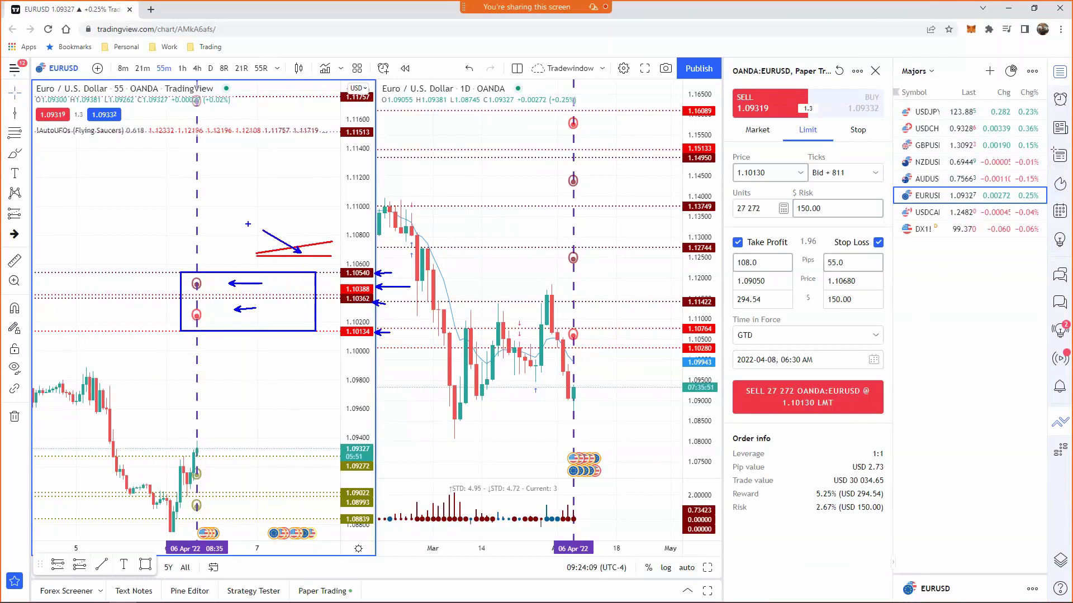
{"action": "key", "text": "Escape"}
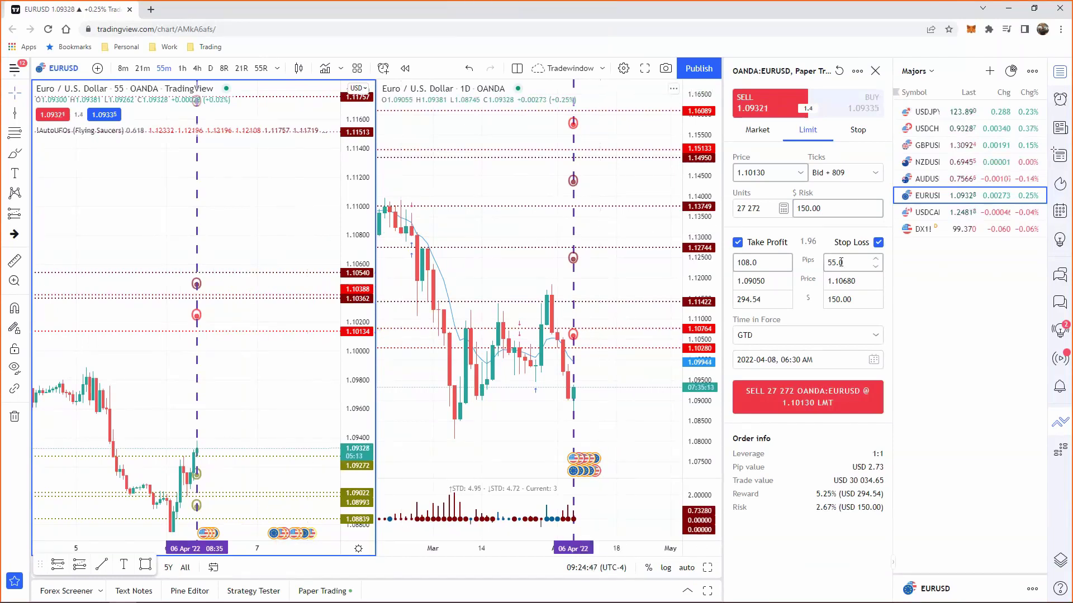
Set the stop loss price to 1.10610 after checking the selling rules in the notes
{"action": "left_click", "coordinate": [852, 279]}
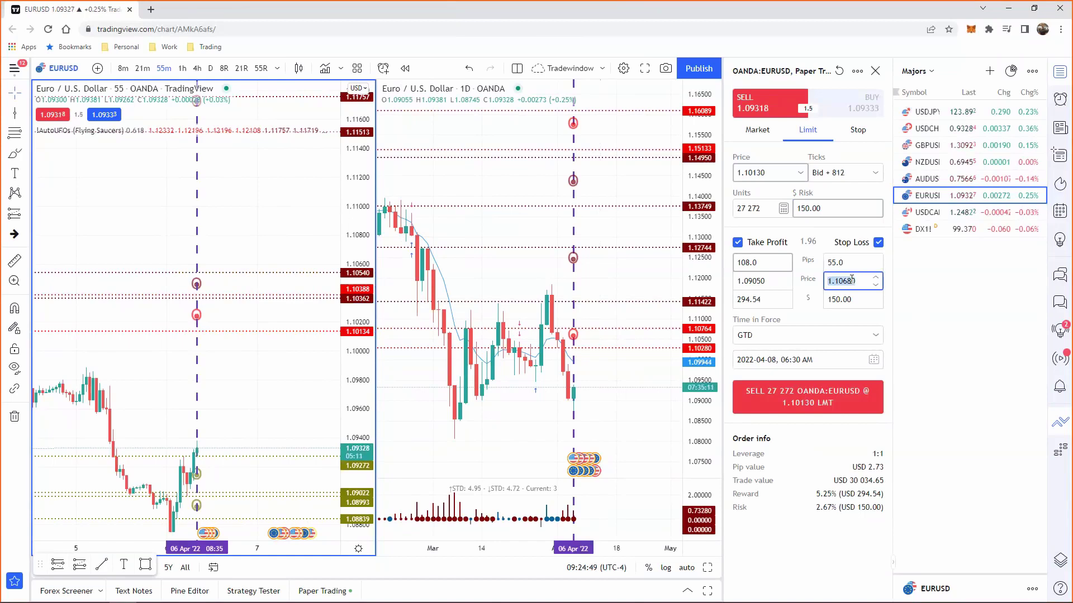
{"action": "type", "text": "1.1"}
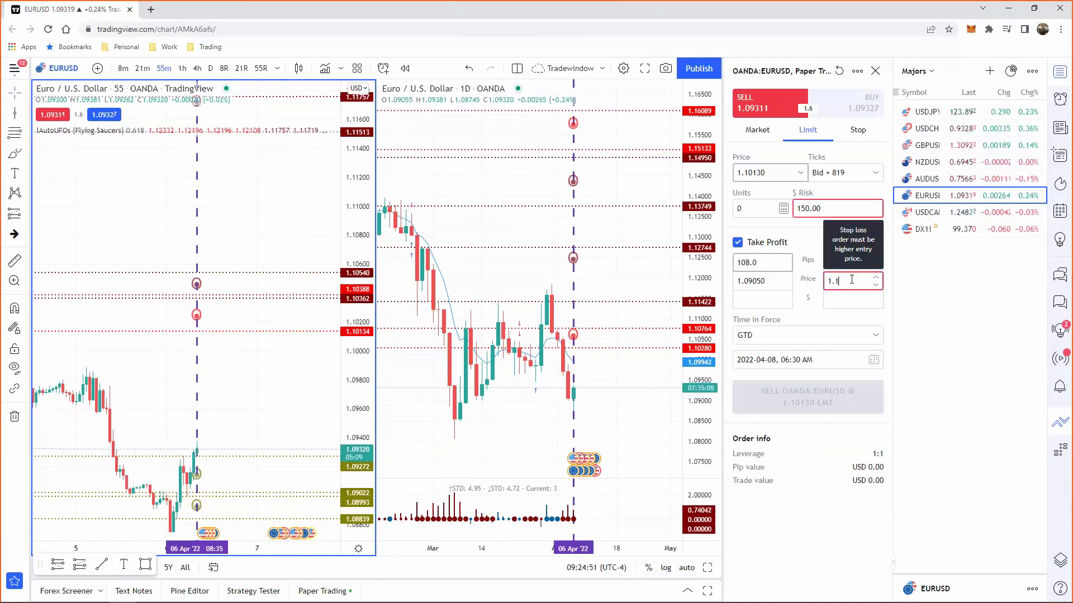
{"action": "type", "text": "054"}
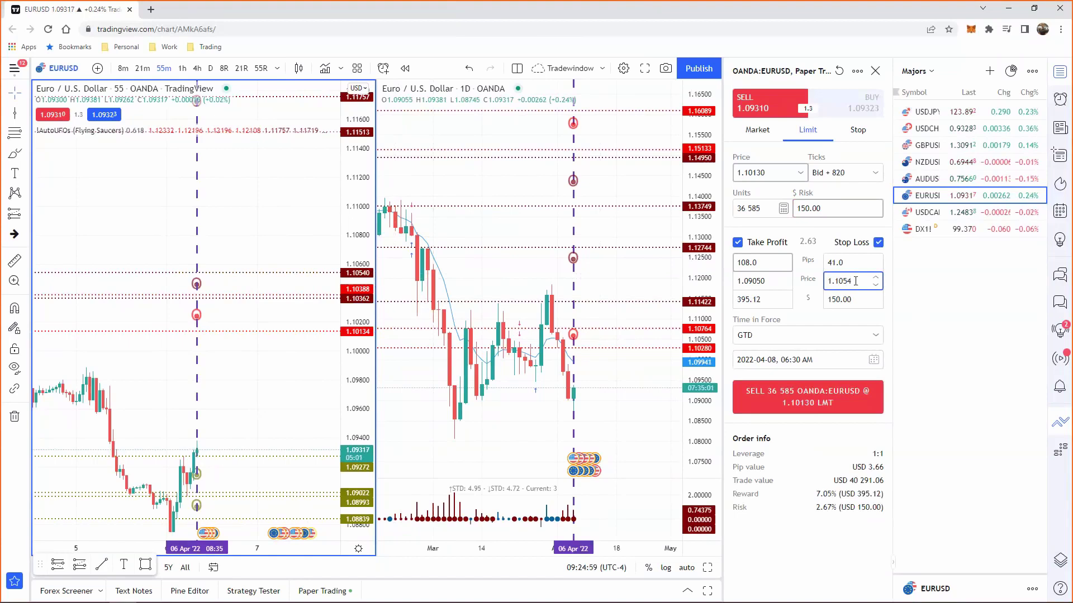
{"action": "key", "text": "alt+Tab"}
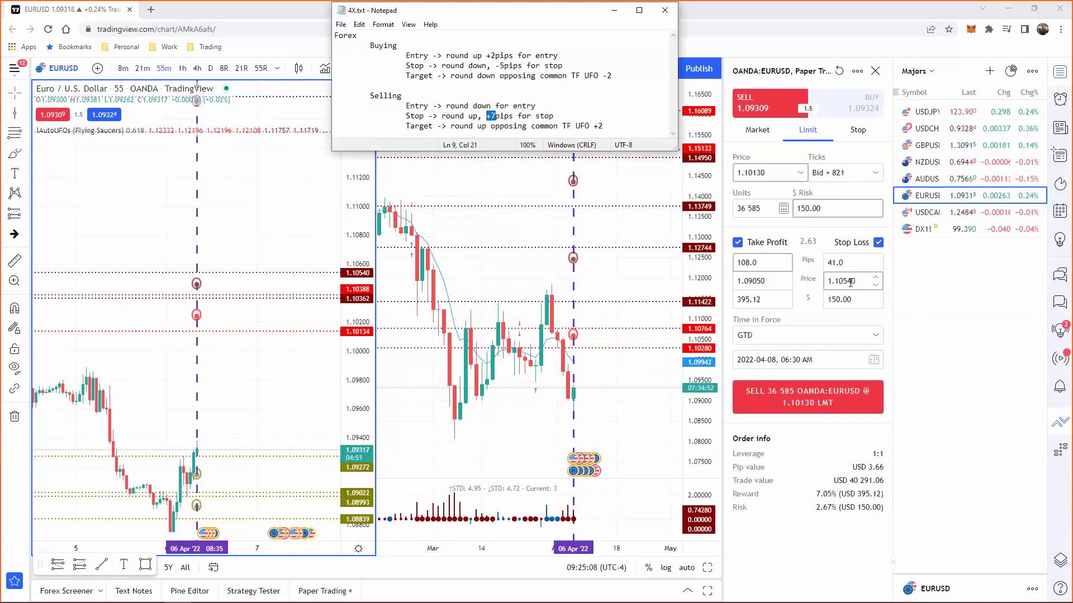
{"action": "left_click", "coordinate": [850, 282]}
{"action": "key", "text": "BackSpace"}
{"action": "key", "text": "BackSpace"}
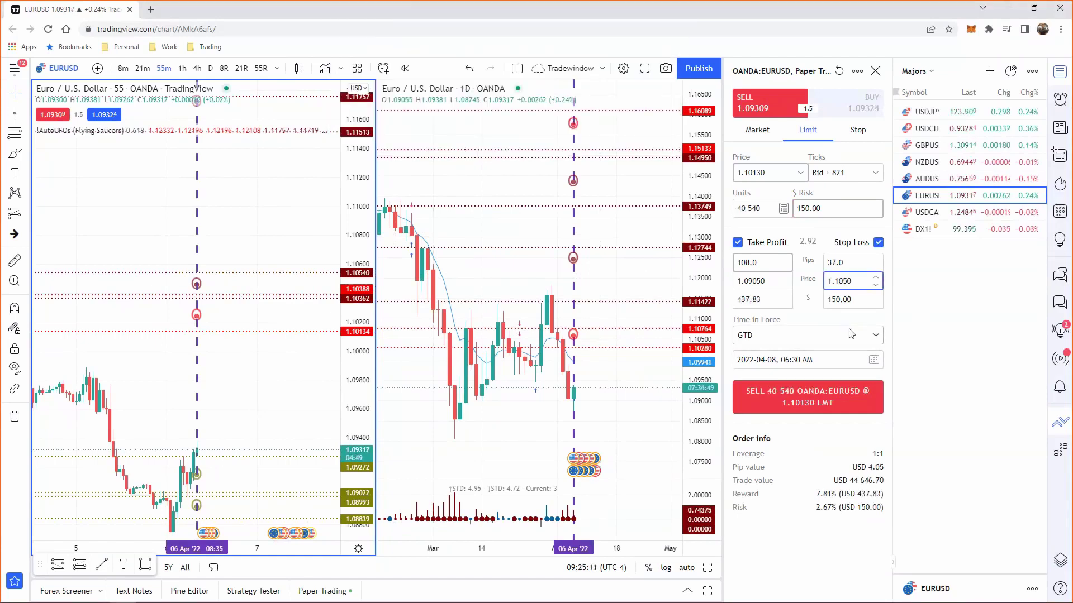
{"action": "type", "text": "61"}
{"action": "key", "text": "shift+Tab"}
{"action": "key", "text": "ctrl+c"}
Set a 48-pip take profit and submit the 31 250 EURUSD sell limit at 1.10130
{"action": "triple_click", "coordinate": [770, 262]}
{"action": "key", "text": "ctrl+v"}
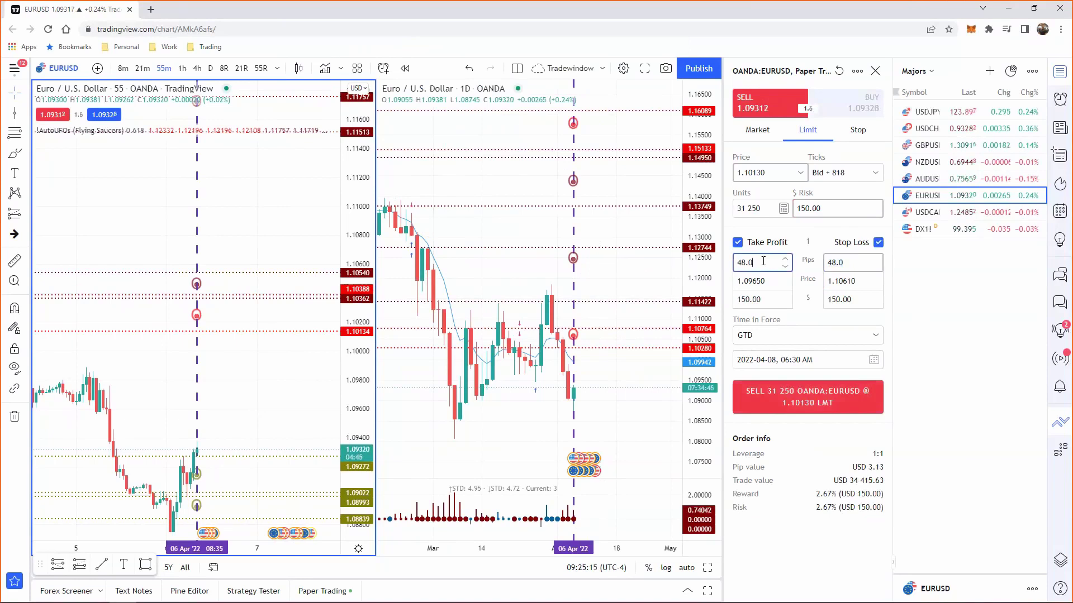
{"action": "left_click", "coordinate": [808, 252]}
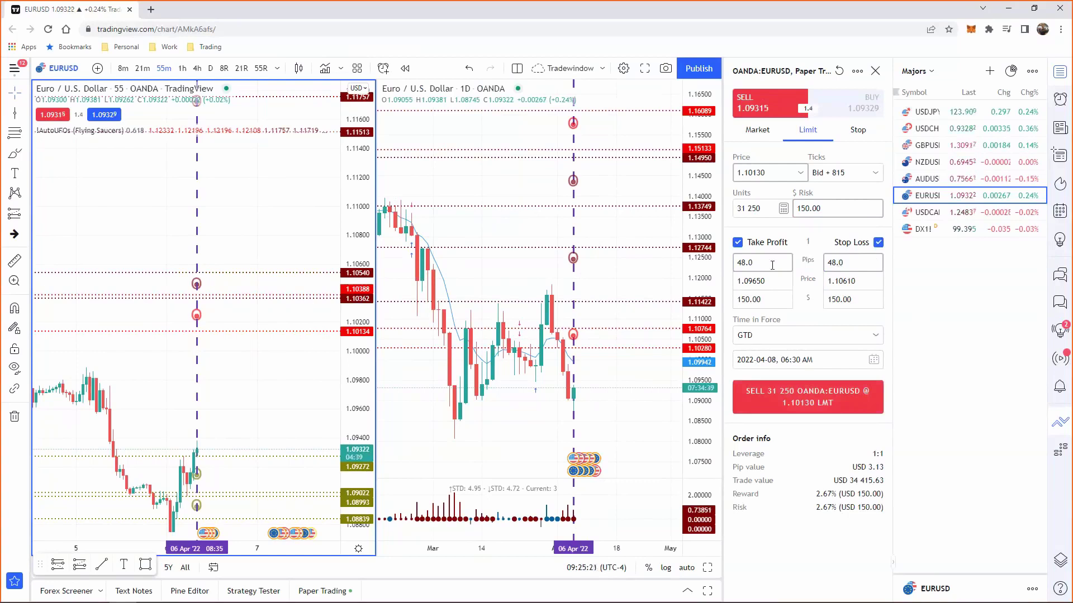
{"action": "left_click", "coordinate": [818, 395]}
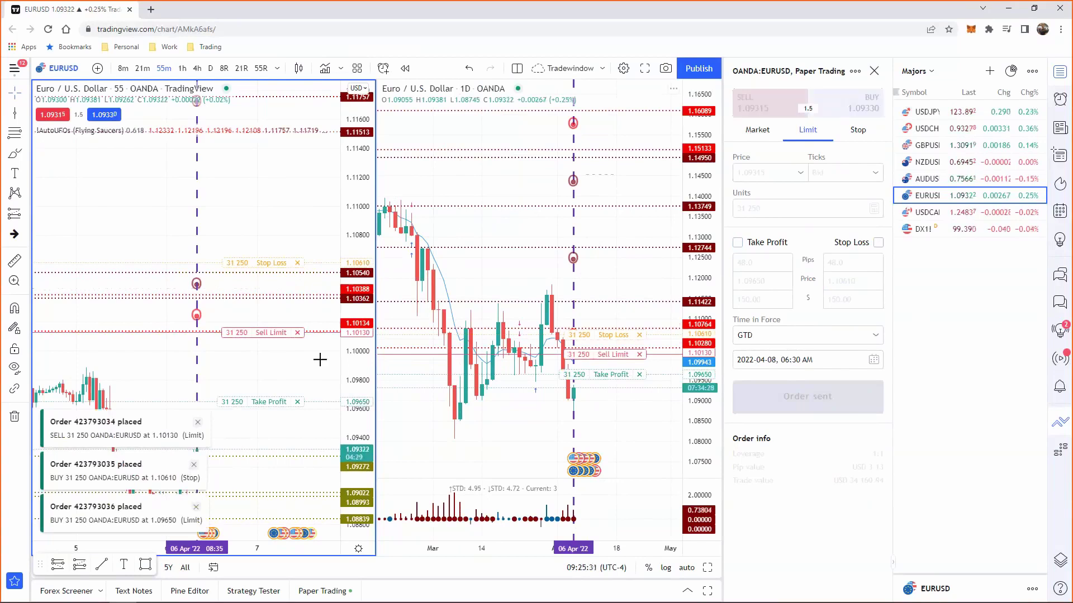
Sketch the expected zigzag rally, pullback and spike toward the stop on the 55-minute chart
{"action": "left_click_drag", "start_coordinate": [243, 371], "coordinate": [262, 341]}
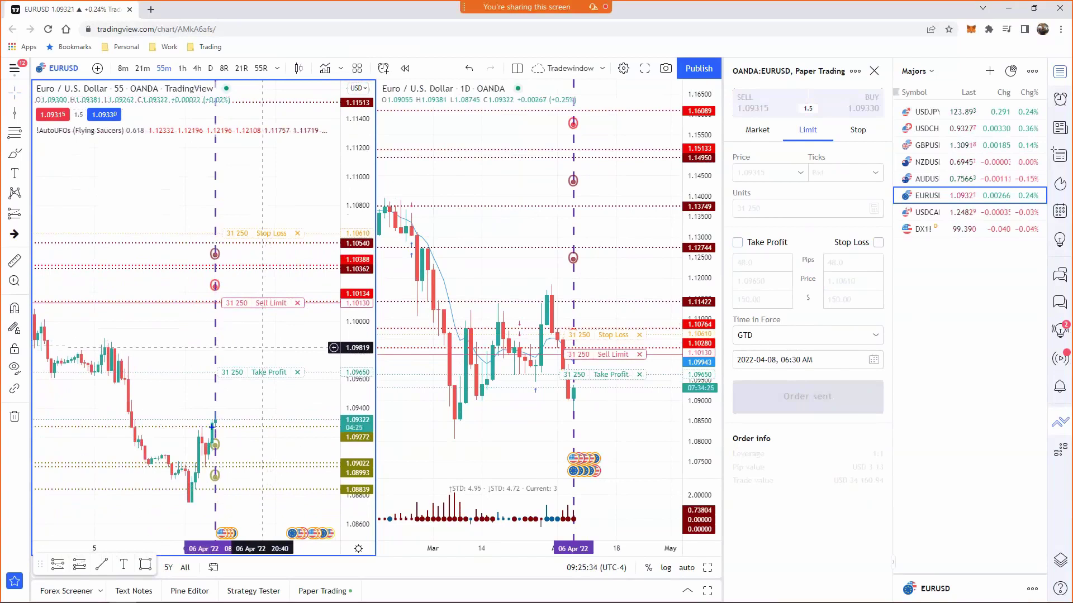
{"action": "left_click_drag", "start_coordinate": [215, 420], "coordinate": [227, 385]}
{"action": "left_click", "coordinate": [228, 385]}
{"action": "left_click", "coordinate": [232, 394]}
{"action": "left_click", "coordinate": [246, 351]}
{"action": "left_click", "coordinate": [252, 367]}
{"action": "left_click", "coordinate": [265, 333]}
{"action": "left_click", "coordinate": [271, 344]}
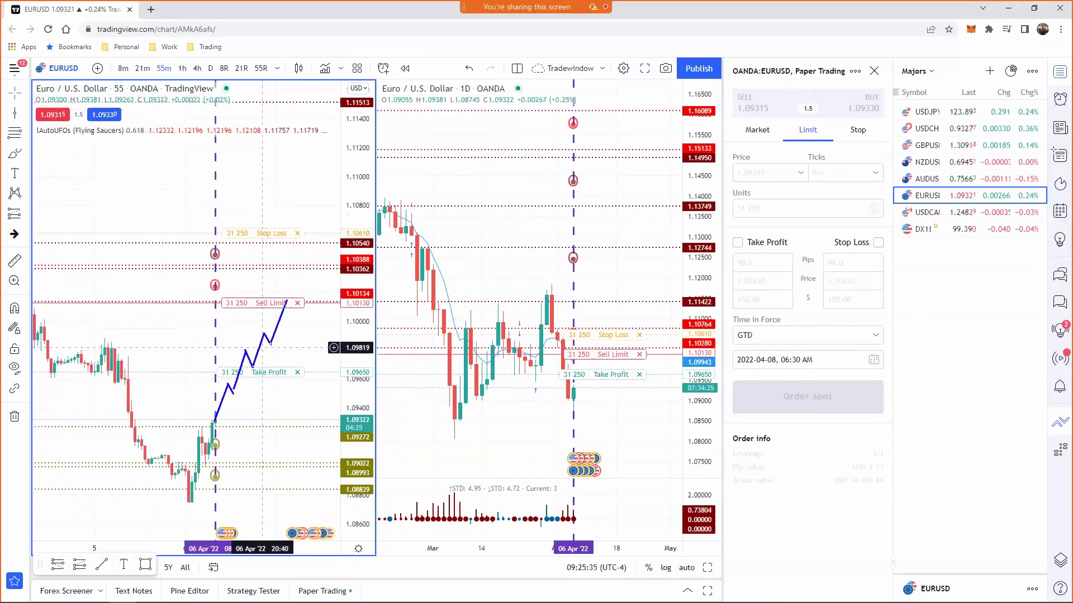
{"action": "left_click", "coordinate": [287, 300]}
{"action": "left_click", "coordinate": [293, 317]}
{"action": "left_click", "coordinate": [293, 271]}
Extend the sketched drop to take profit with two arrows, then erase all the annotations
{"action": "left_click_drag", "start_coordinate": [274, 397], "coordinate": [295, 380]}
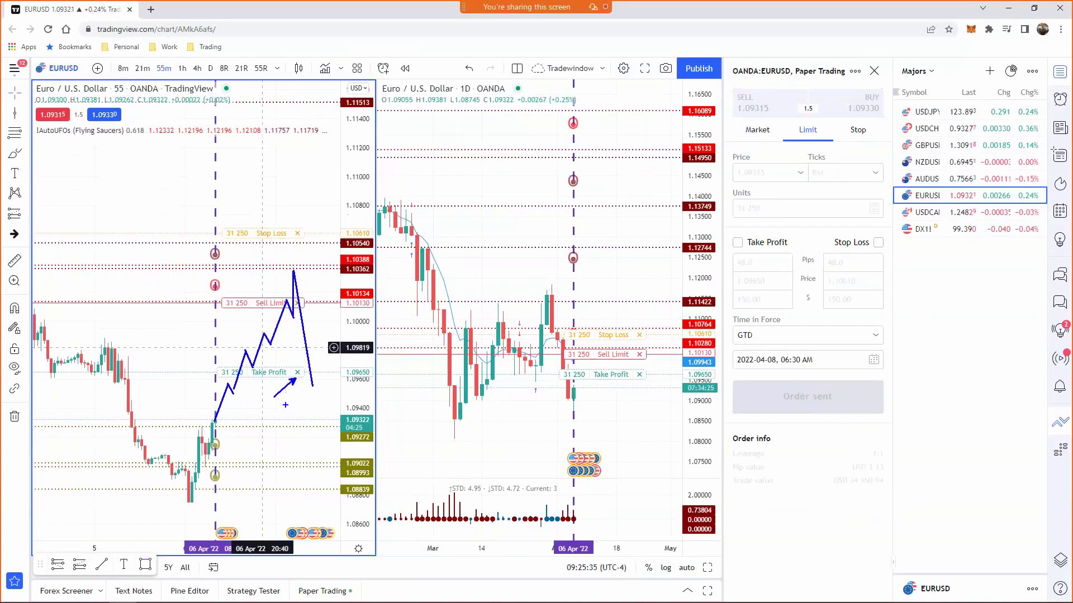
{"action": "left_click", "coordinate": [313, 386]}
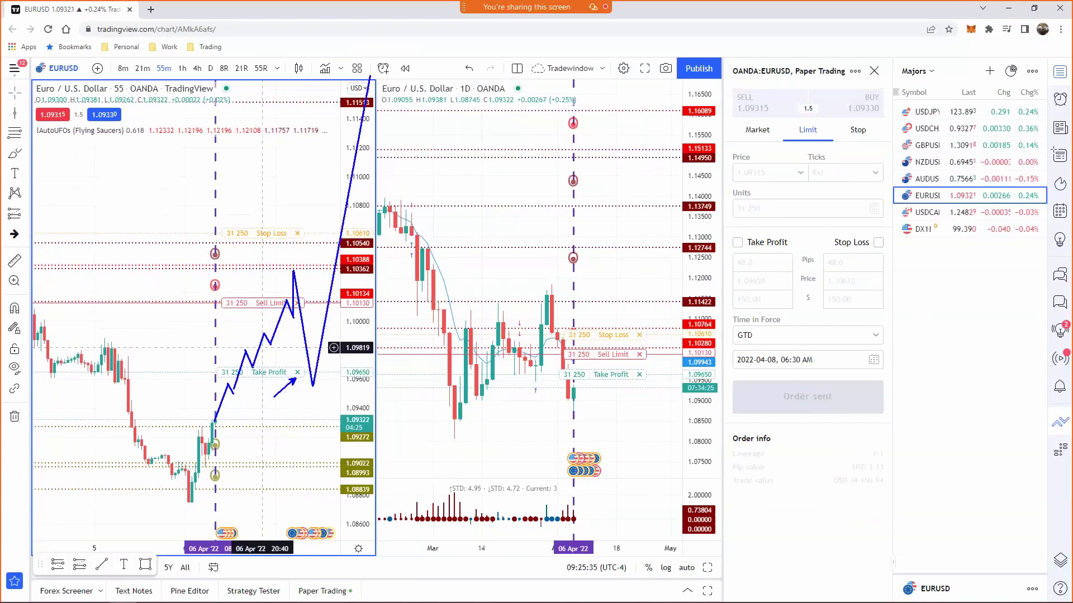
{"action": "left_click_drag", "start_coordinate": [305, 376], "coordinate": [284, 393]}
{"action": "key", "text": "Escape"}
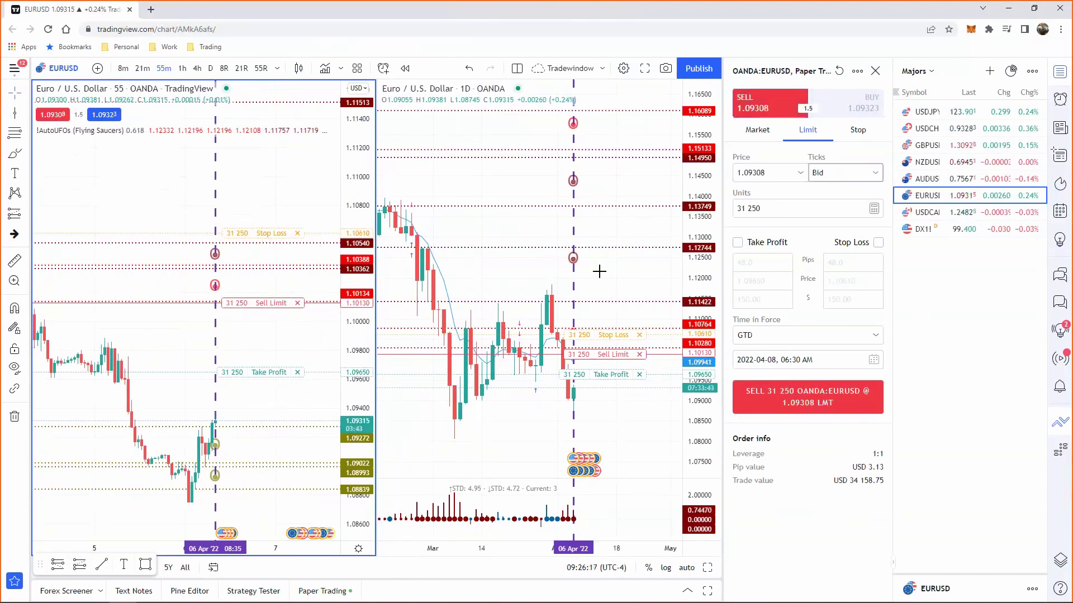
Set the second order's limit price to 1.10131 and enable its take profit and stop loss
{"action": "left_click_drag", "start_coordinate": [234, 330], "coordinate": [184, 330]}
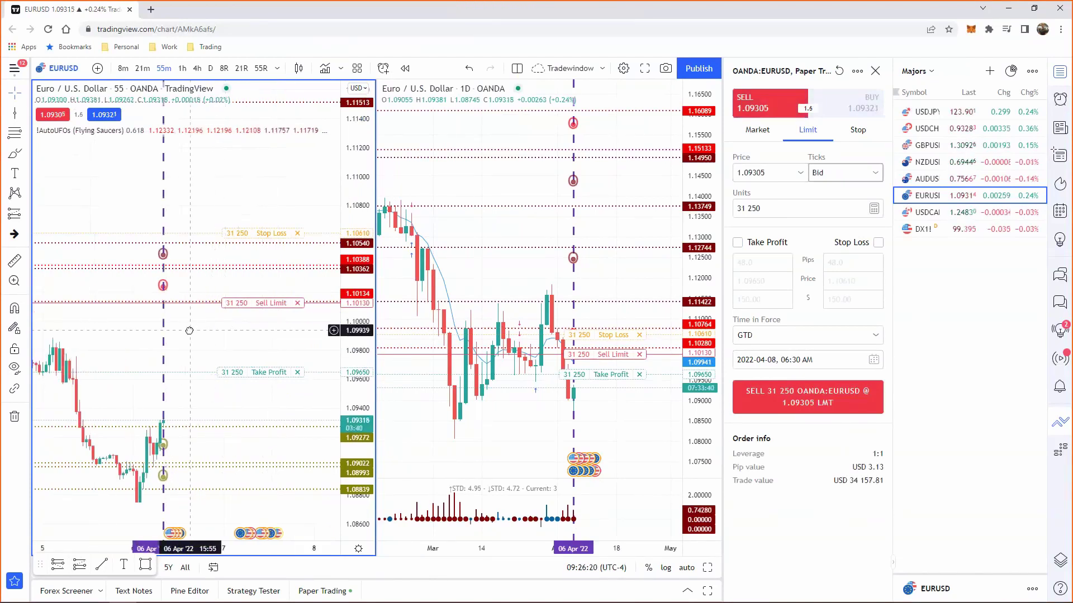
{"action": "left_click", "coordinate": [777, 171]}
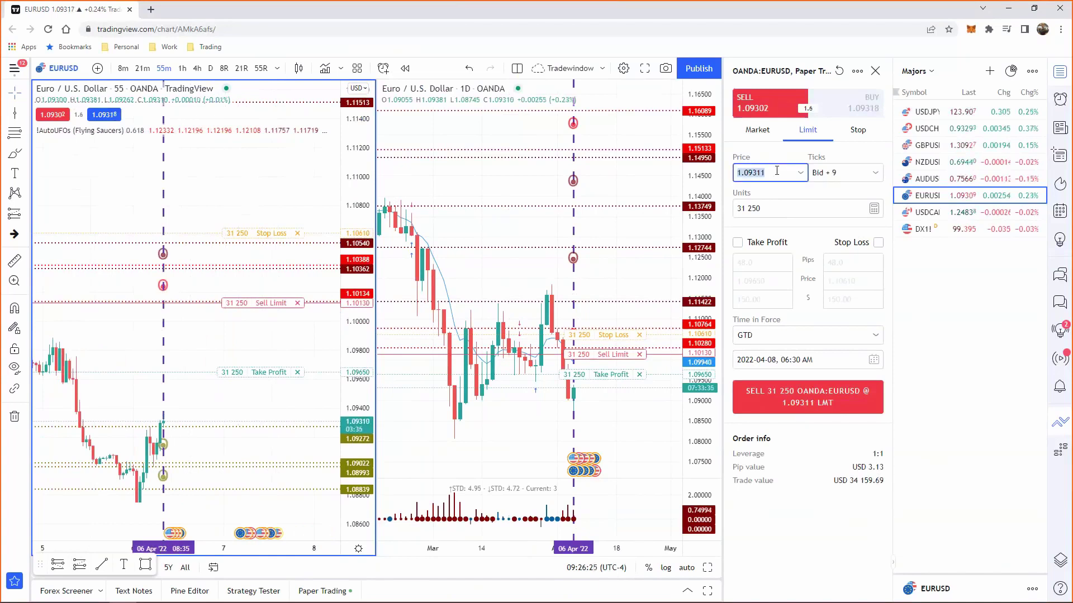
{"action": "type", "text": "10"}
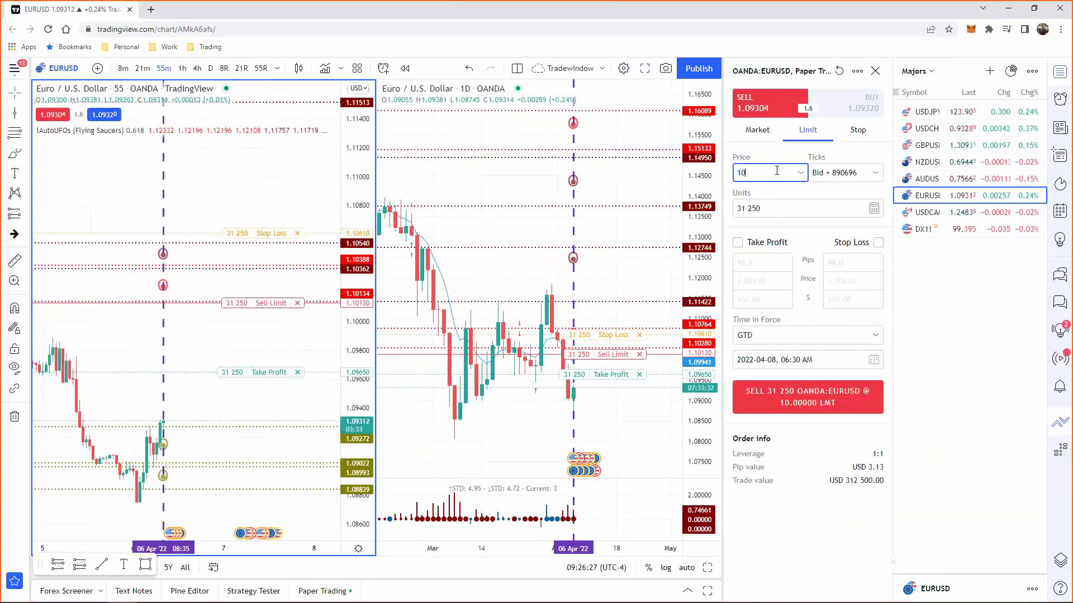
{"action": "key", "text": "BackSpace"}
{"action": "type", "text": ".10131"}
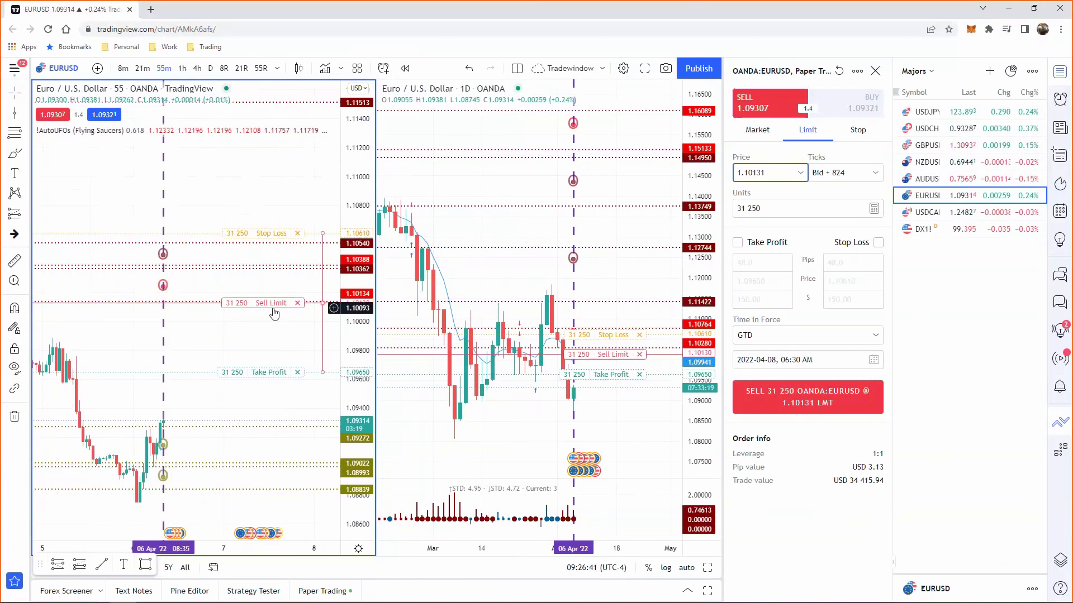
{"action": "left_click", "coordinate": [777, 243]}
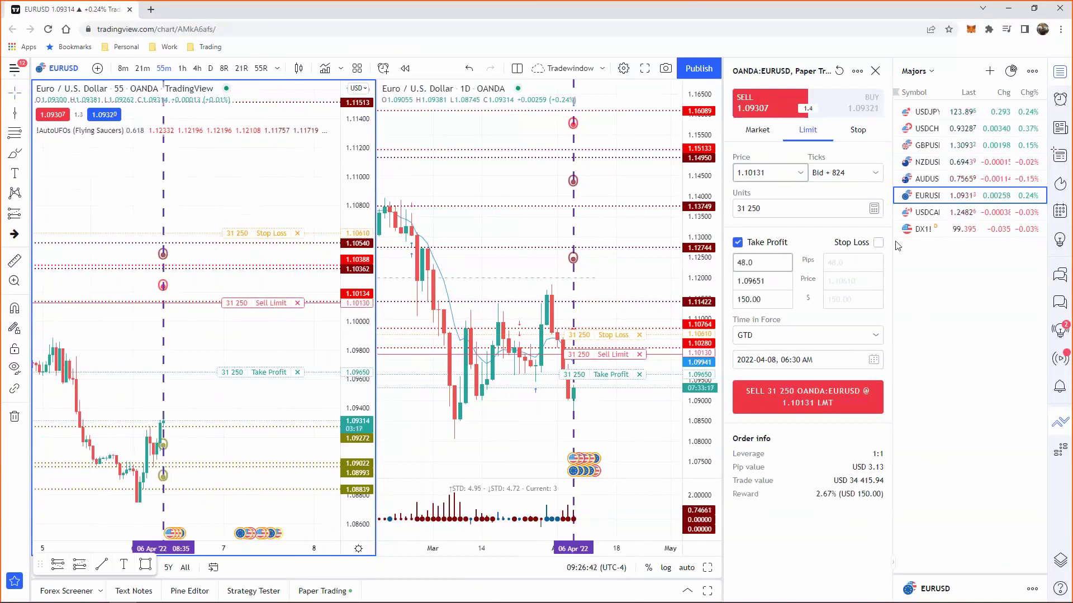
{"action": "left_click", "coordinate": [879, 243]}
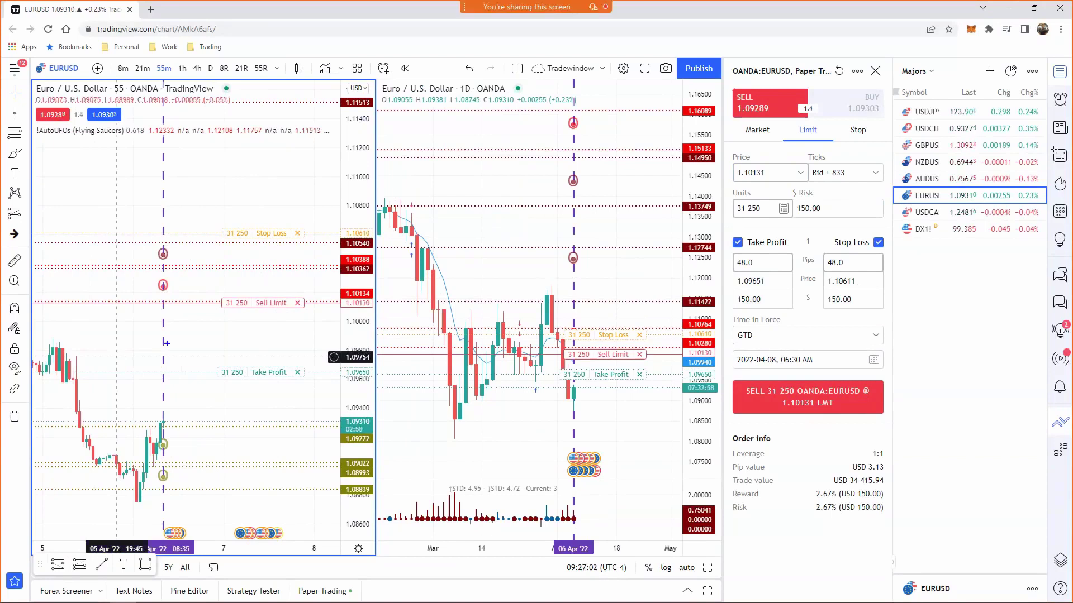
Sketch a zigzag path down to take profit on the 55-minute chart, erase it, and pan left
{"action": "left_click_drag", "start_coordinate": [162, 423], "coordinate": [205, 292]}
{"action": "left_click", "coordinate": [204, 291]}
{"action": "left_click", "coordinate": [212, 330]}
{"action": "left_click", "coordinate": [224, 272]}
{"action": "left_click", "coordinate": [247, 382]}
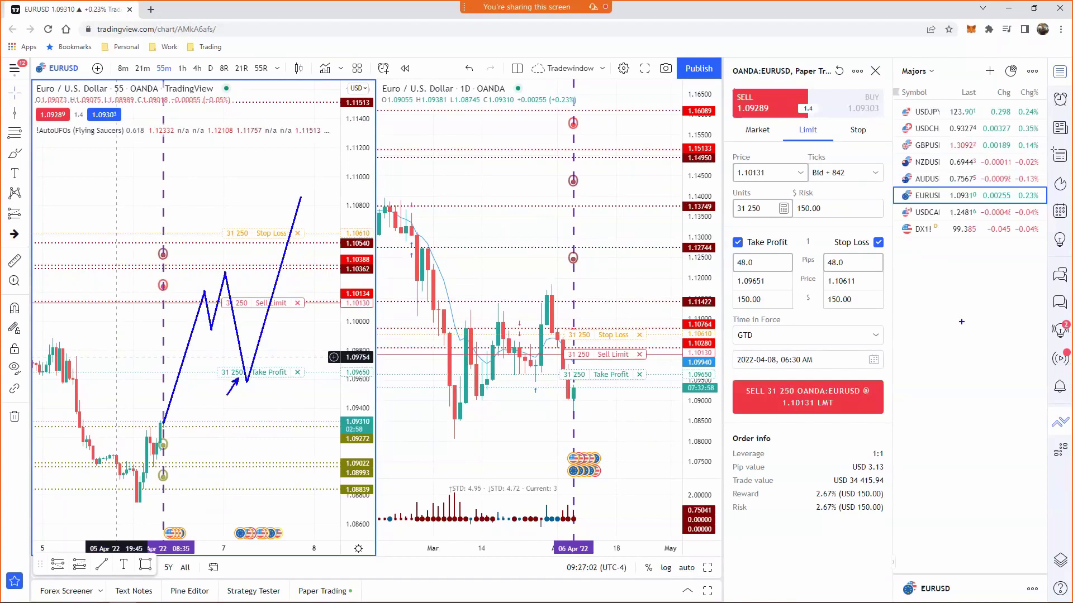
{"action": "key", "text": "Escape"}
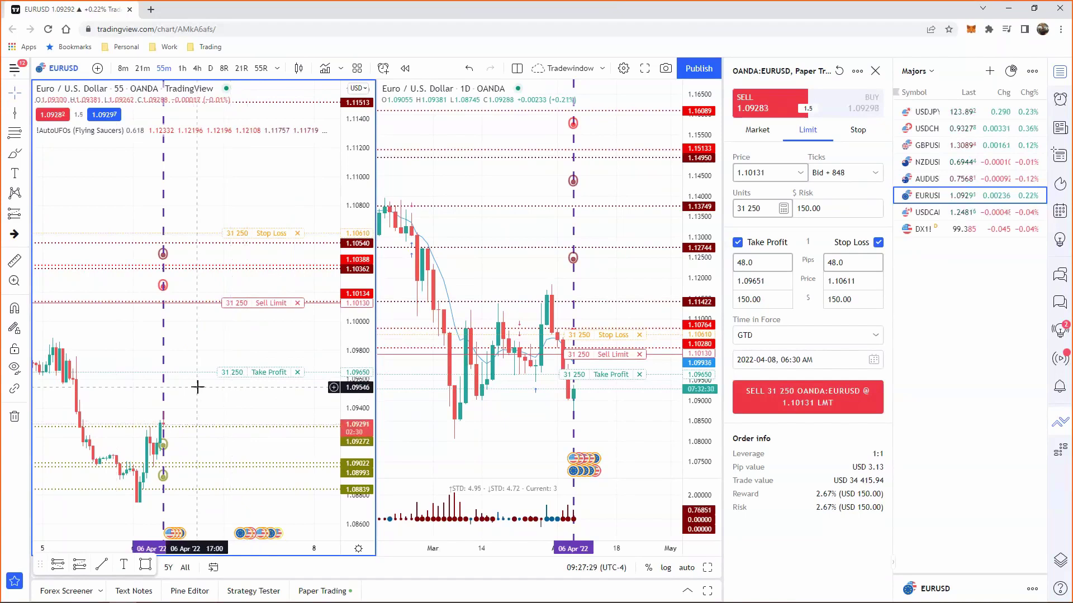
{"action": "left_click_drag", "start_coordinate": [189, 350], "coordinate": [143, 340]}
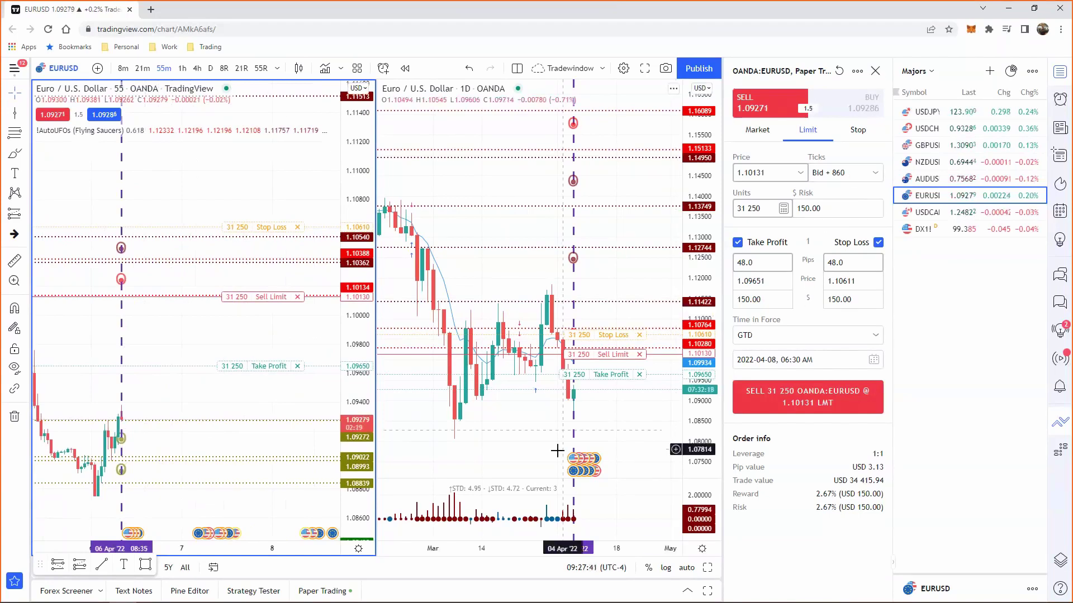
Drag the daily chart and its price axis to enlarge the recent candles and order lines
{"action": "left_click_drag", "start_coordinate": [533, 443], "coordinate": [489, 346]}
{"action": "left_click_drag", "start_coordinate": [706, 342], "coordinate": [707, 429]}
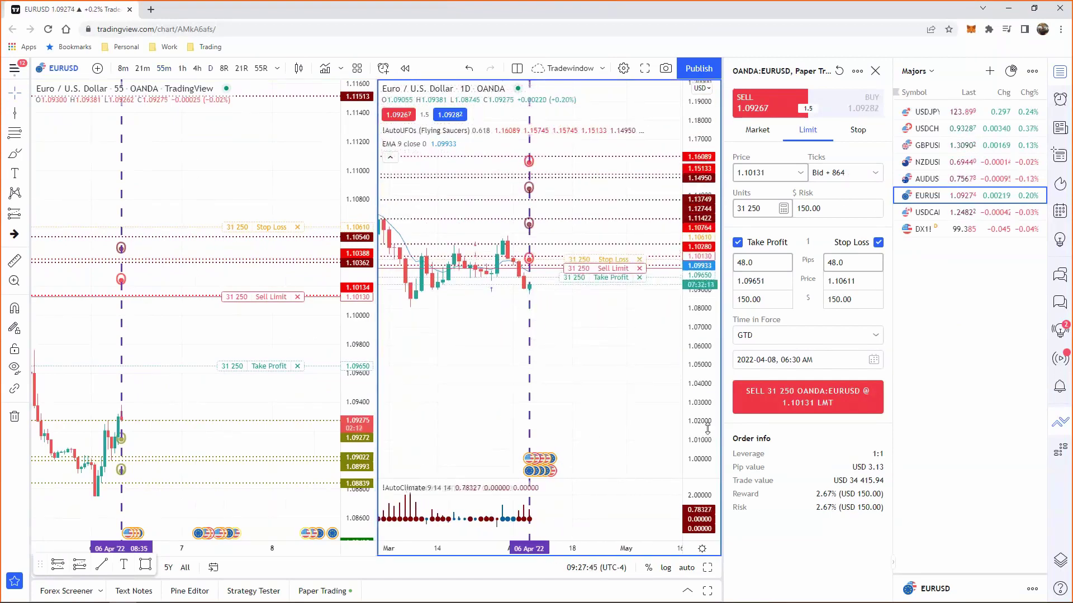
{"action": "left_click_drag", "start_coordinate": [708, 429], "coordinate": [707, 361]}
{"action": "left_click_drag", "start_coordinate": [633, 352], "coordinate": [623, 382]}
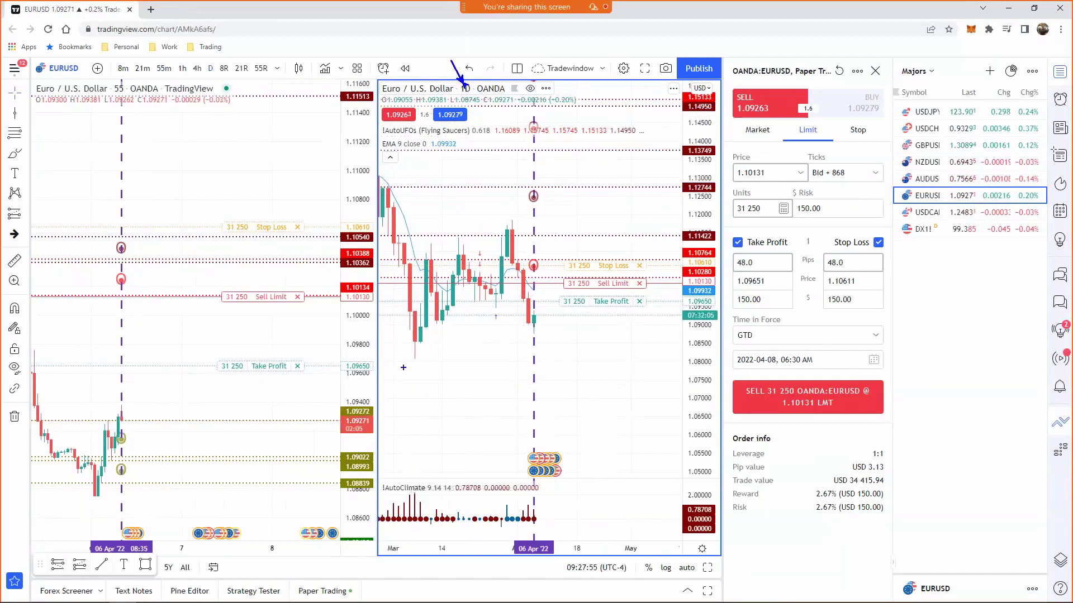
Mark a price zone with green lines, erase it, then compress the daily price range
{"action": "mouse_move", "coordinate": [407, 367]}
{"action": "left_mouse_down"}
{"action": "mouse_move", "coordinate": [617, 366]}
{"action": "mouse_move", "coordinate": [441, 384]}
{"action": "mouse_move", "coordinate": [663, 384]}
{"action": "left_mouse_up"}
{"action": "mouse_move", "coordinate": [574, 373]}
{"action": "left_mouse_down"}
{"action": "mouse_move", "coordinate": [589, 382]}
{"action": "mouse_move", "coordinate": [574, 369]}
{"action": "mouse_move", "coordinate": [583, 375]}
{"action": "left_mouse_up"}
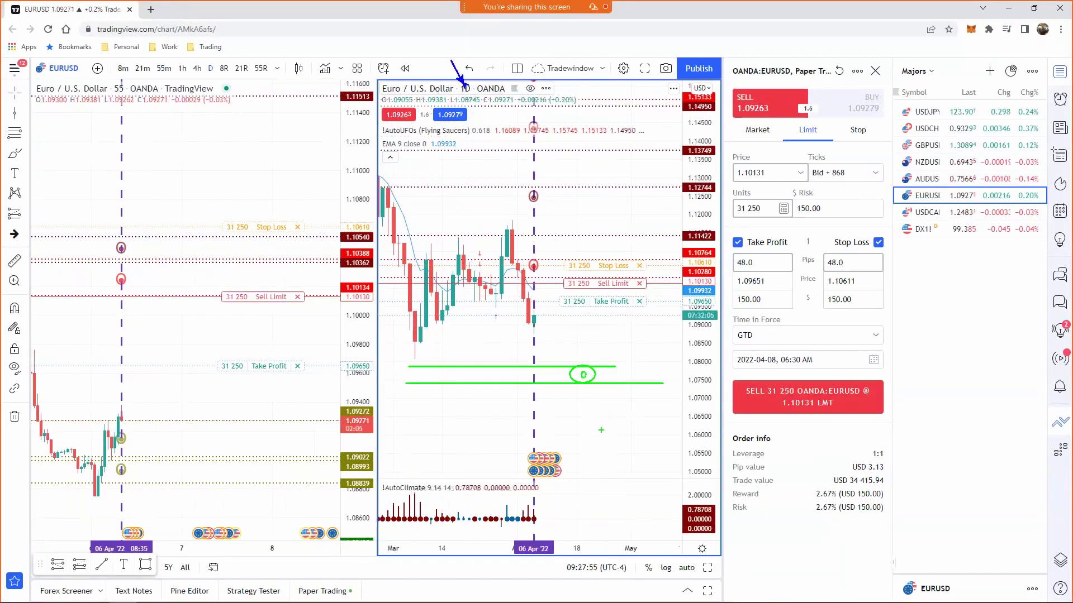
{"action": "key", "text": "Escape"}
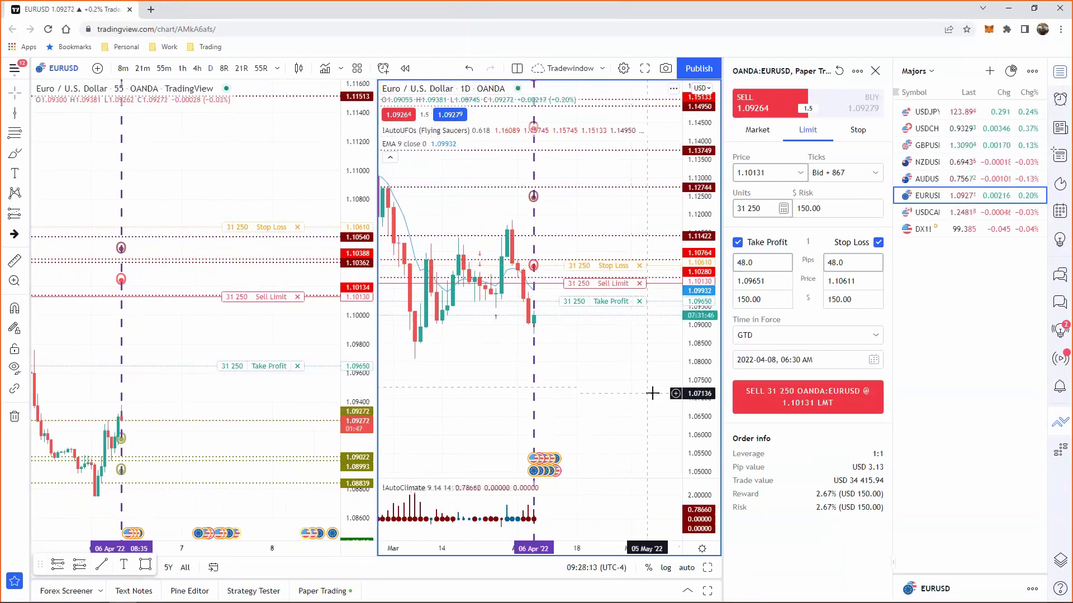
{"action": "left_click_drag", "start_coordinate": [703, 376], "coordinate": [703, 408]}
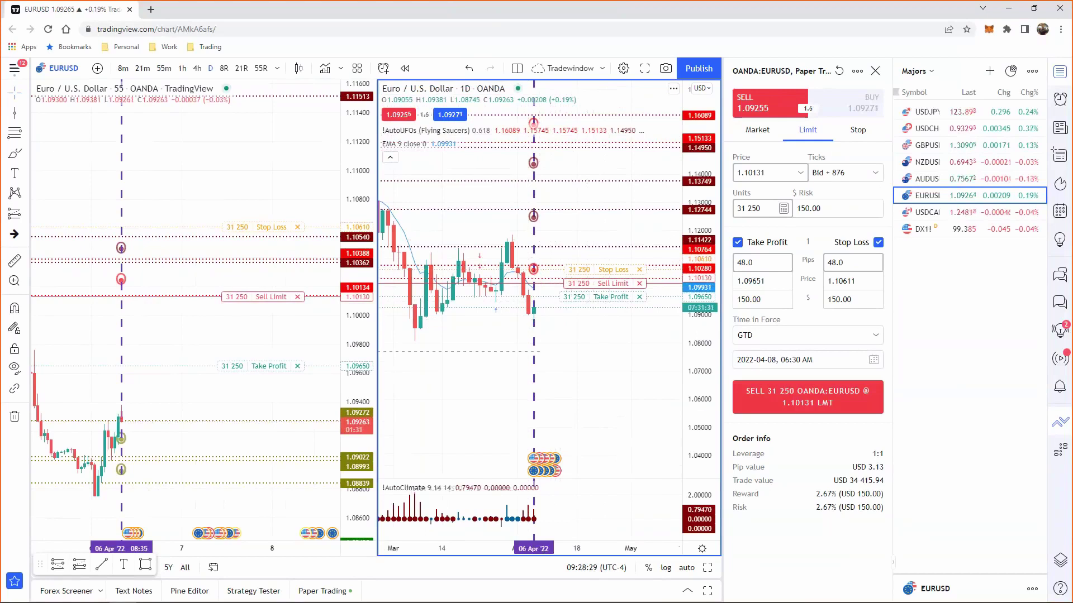
{"action": "mouse_move", "coordinate": [536, 311]}
{"action": "left_mouse_down"}
{"action": "mouse_move", "coordinate": [554, 282]}
{"action": "mouse_move", "coordinate": [587, 400]}
{"action": "left_mouse_up"}
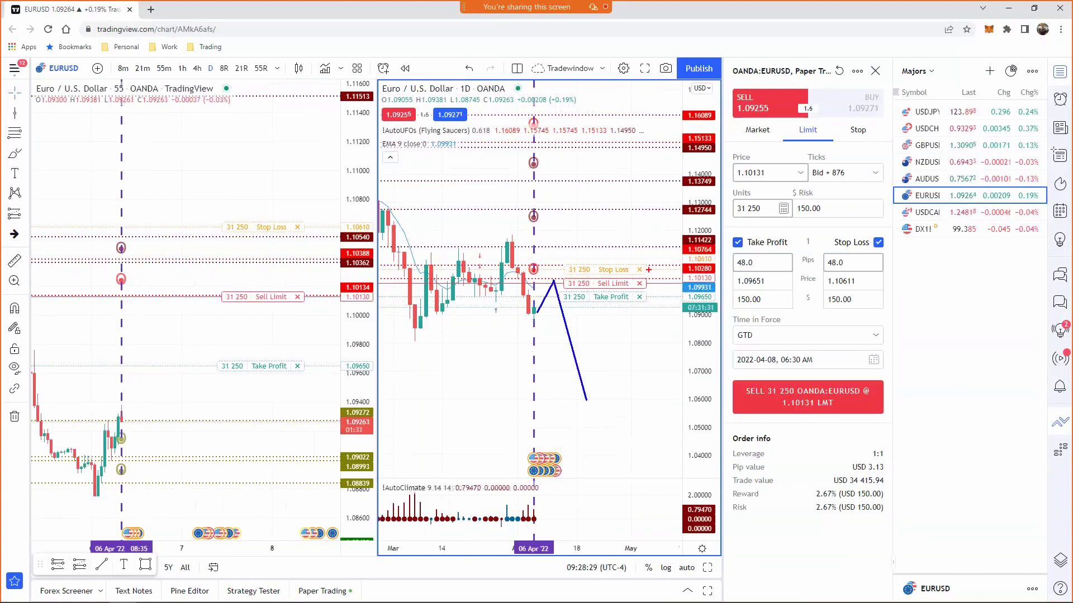
{"action": "mouse_move", "coordinate": [648, 270]}
{"action": "left_mouse_down"}
{"action": "mouse_move", "coordinate": [660, 288]}
{"action": "mouse_move", "coordinate": [604, 337]}
{"action": "mouse_move", "coordinate": [719, 349]}
{"action": "left_mouse_up"}
{"action": "left_click_drag", "start_coordinate": [567, 367], "coordinate": [692, 367]}
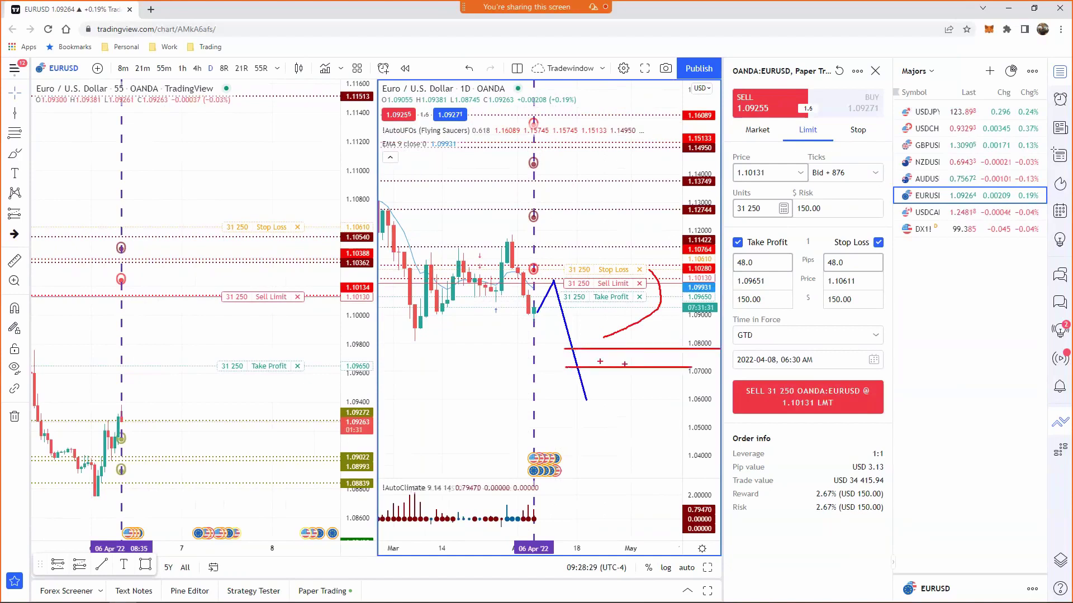
{"action": "mouse_move", "coordinate": [584, 352]}
{"action": "left_mouse_down"}
{"action": "mouse_move", "coordinate": [614, 362]}
{"action": "mouse_move", "coordinate": [597, 355]}
{"action": "left_mouse_up"}
{"action": "left_click_drag", "start_coordinate": [570, 338], "coordinate": [687, 338]}
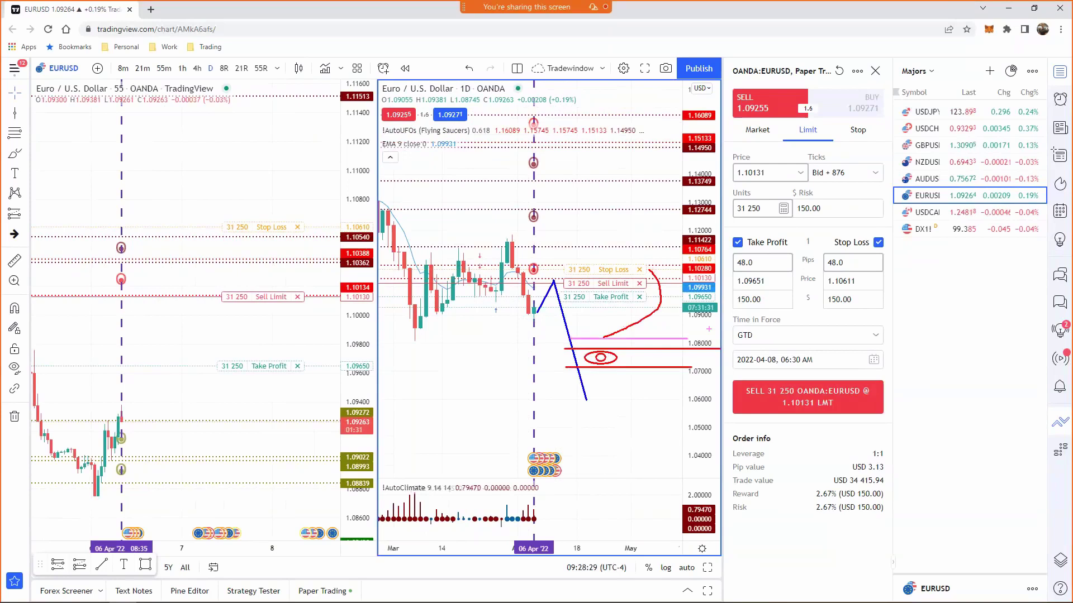
{"action": "left_click_drag", "start_coordinate": [603, 336], "coordinate": [614, 324]}
{"action": "key", "text": "Escape"}
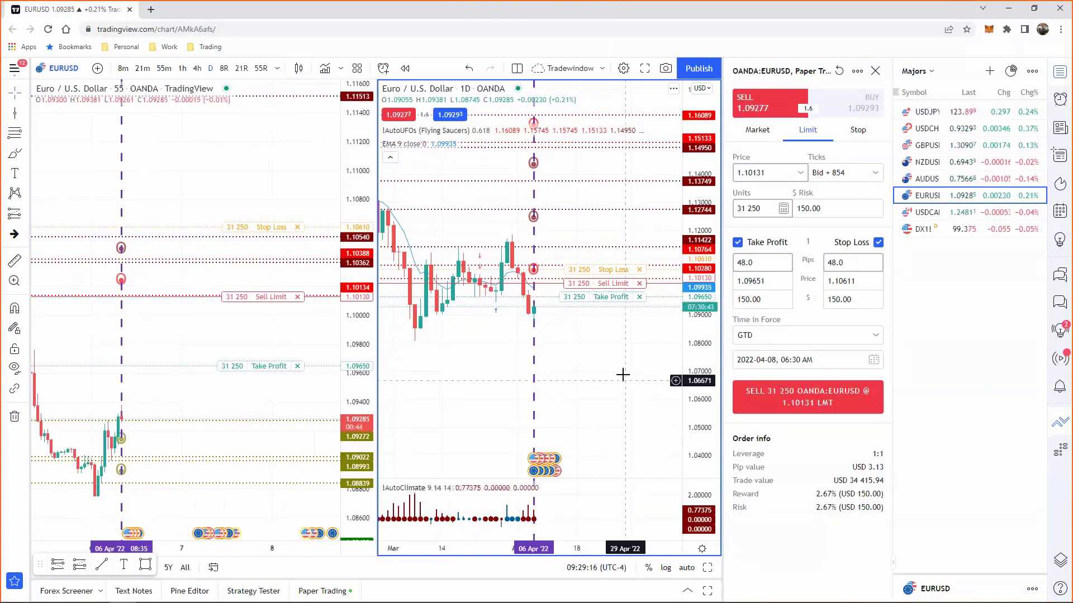
{"action": "type", "text": "b"}
{"action": "key", "text": "Escape"}
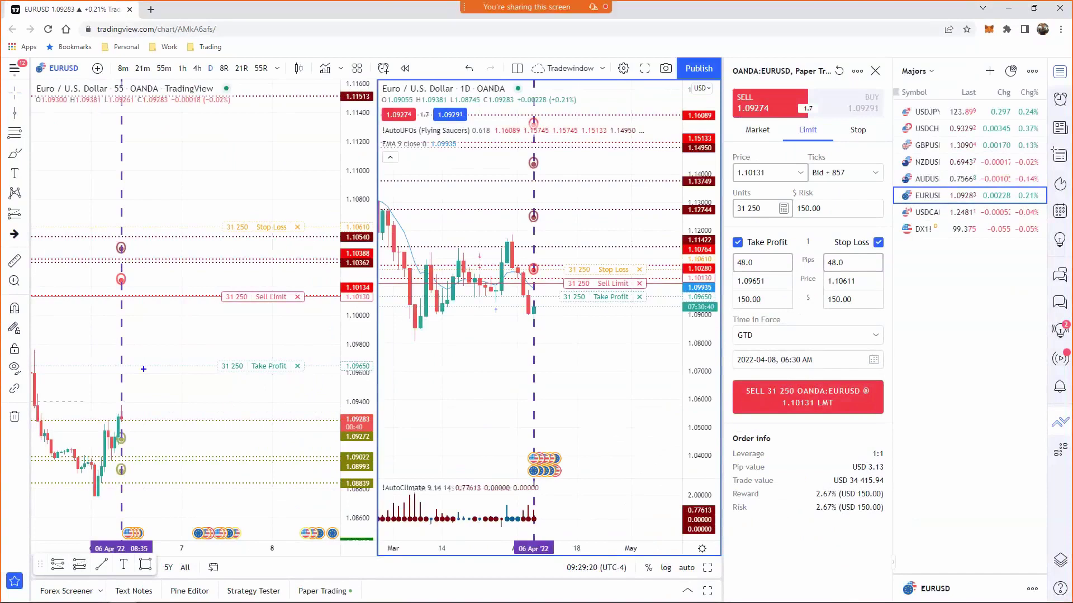
{"action": "left_click_drag", "start_coordinate": [158, 370], "coordinate": [180, 384]}
{"action": "type", "text": "50%"}
{"action": "left_click_drag", "start_coordinate": [203, 224], "coordinate": [212, 218]}
{"action": "type", "text": "-50%   "}
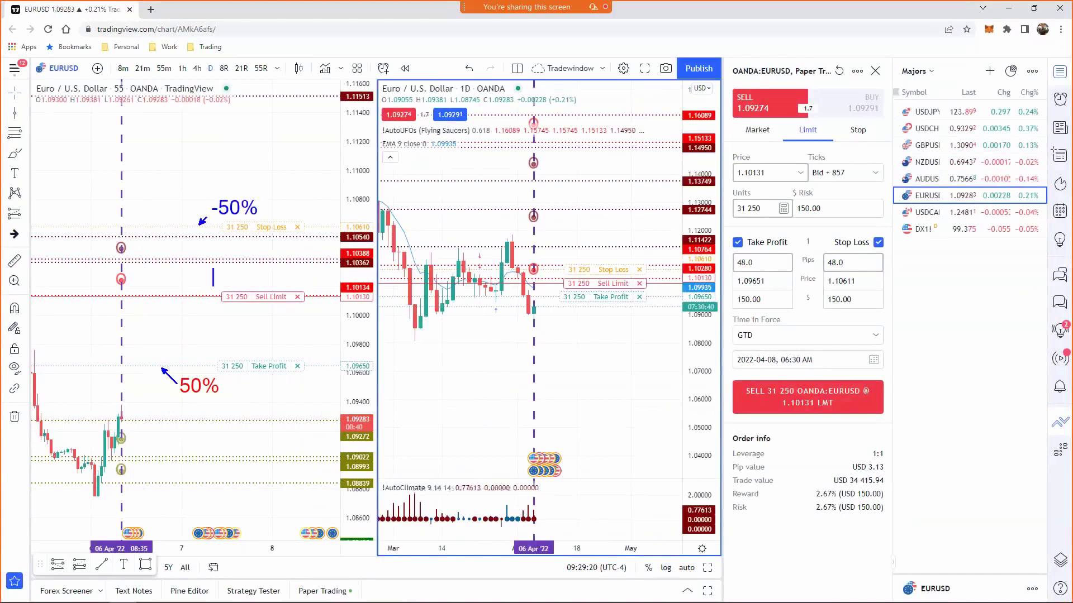
{"action": "type", "text": "$0"}
{"action": "left_click_drag", "start_coordinate": [277, 276], "coordinate": [237, 276]}
{"action": "key", "text": "Escape"}
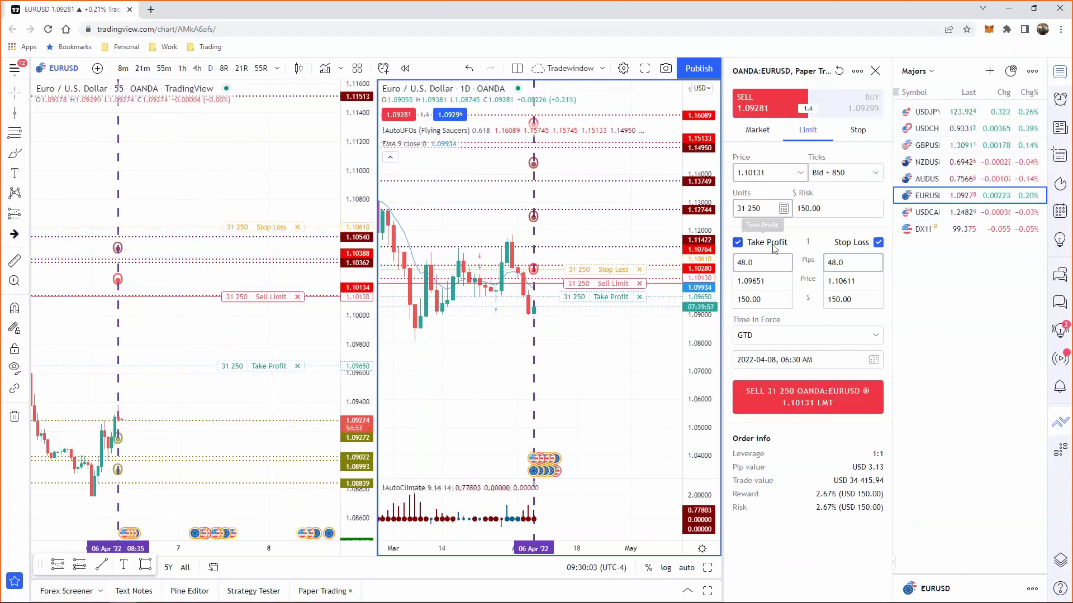
Set take profit to 1.06 and send the 31 250 EURUSD sell limit at 1.10131, then list it in Paper Trading orders
{"action": "left_click_drag", "start_coordinate": [772, 285], "coordinate": [708, 287]}
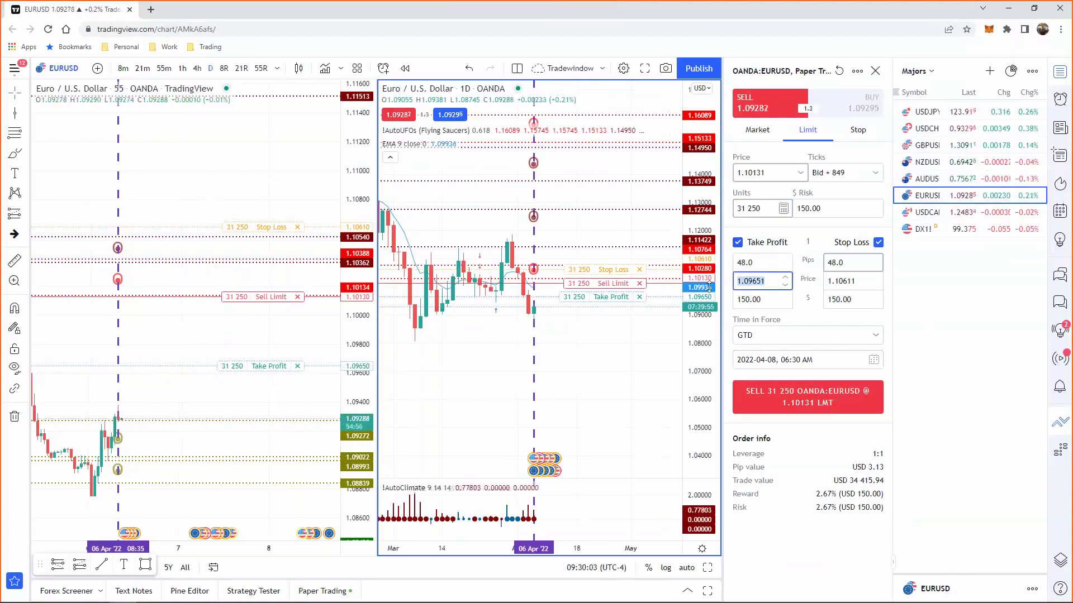
{"action": "type", "text": "1.0"}
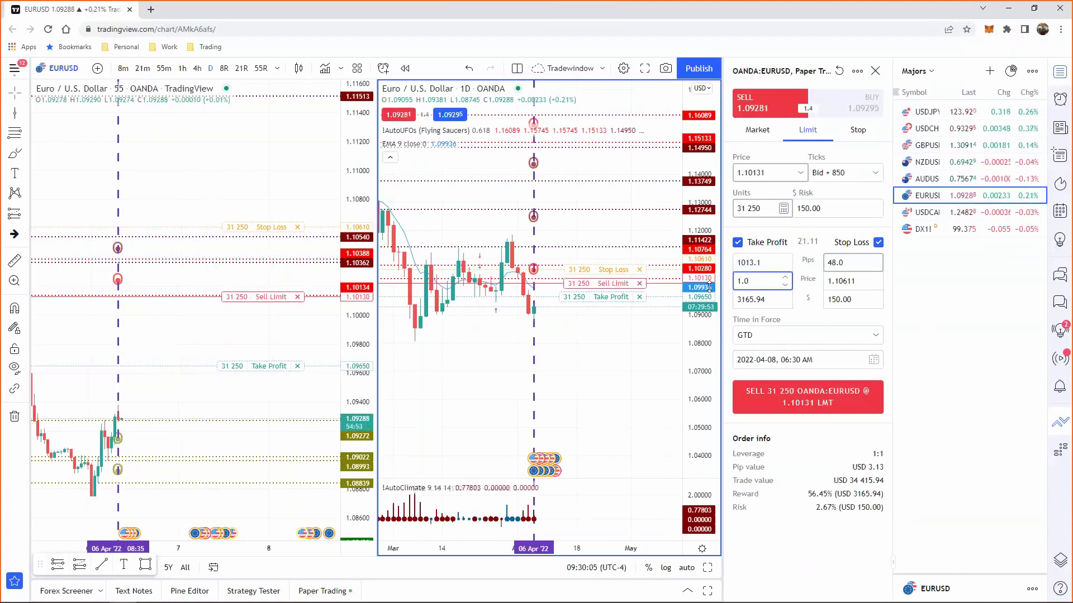
{"action": "type", "text": "6"}
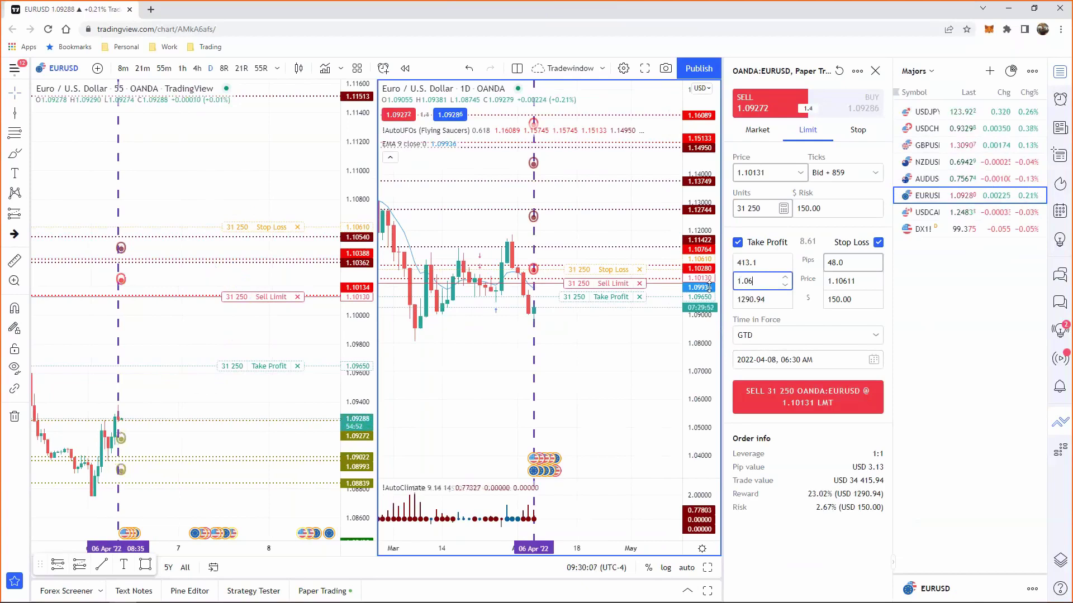
{"action": "left_click", "coordinate": [813, 401]}
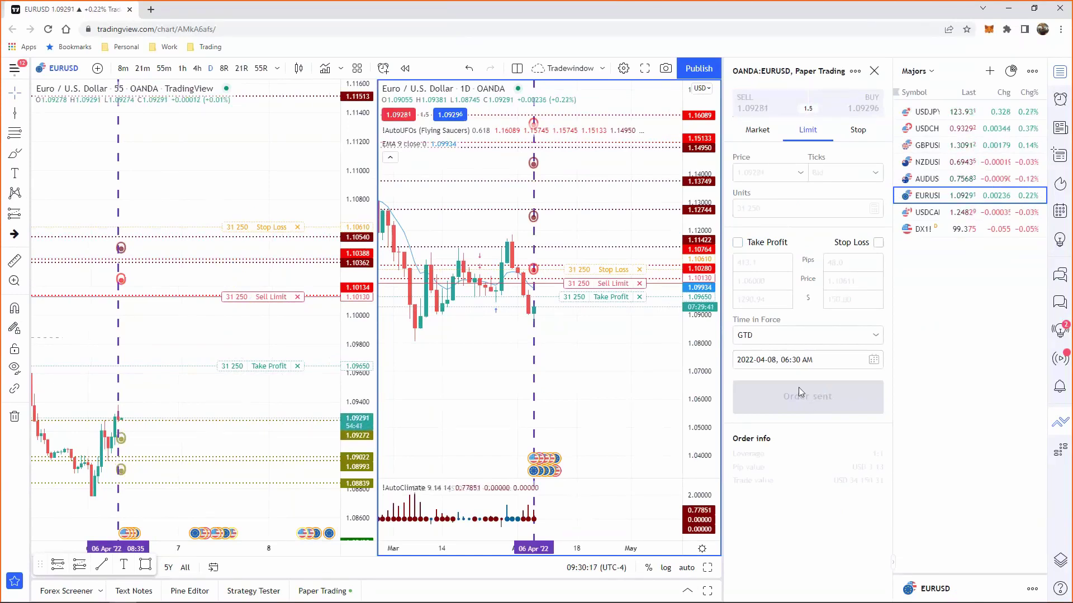
{"action": "left_click", "coordinate": [322, 591]}
{"action": "left_click", "coordinate": [118, 334]}
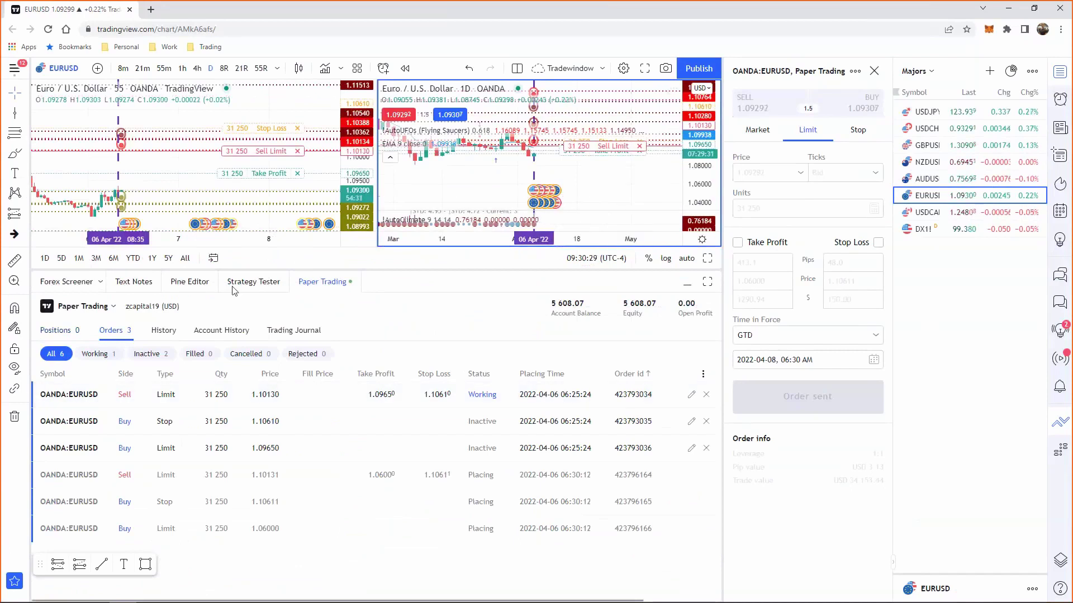
Hide the Paper Trading panel and compress the daily price scale so the 1.06000 take profit shows
{"action": "left_click", "coordinate": [324, 281]}
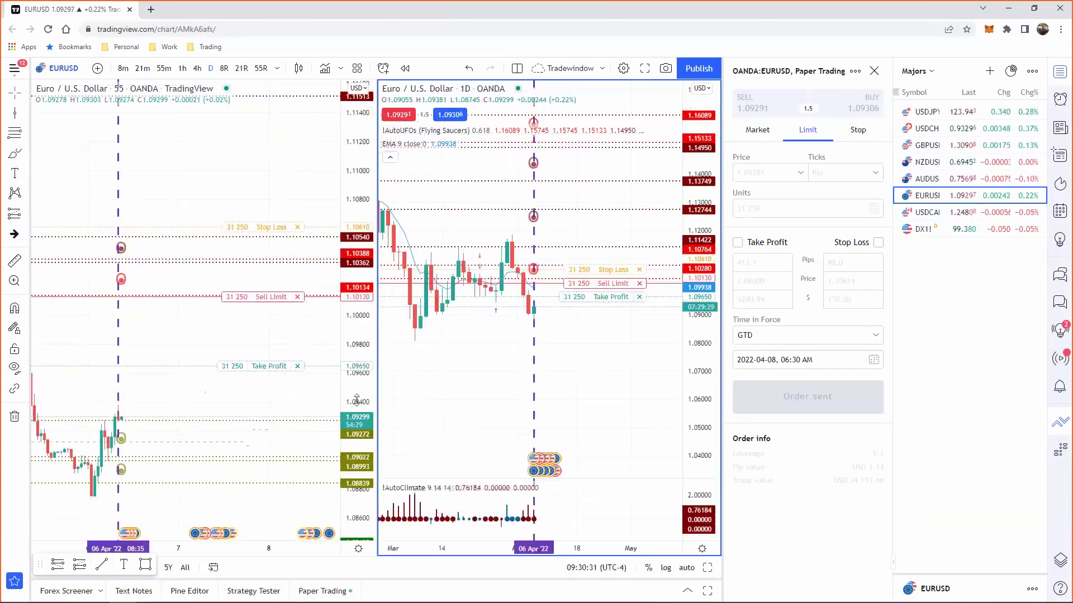
{"action": "mouse_move", "coordinate": [697, 391]}
{"action": "left_mouse_down"}
{"action": "mouse_move", "coordinate": [696, 417]}
{"action": "mouse_move", "coordinate": [696, 394]}
{"action": "left_mouse_up"}
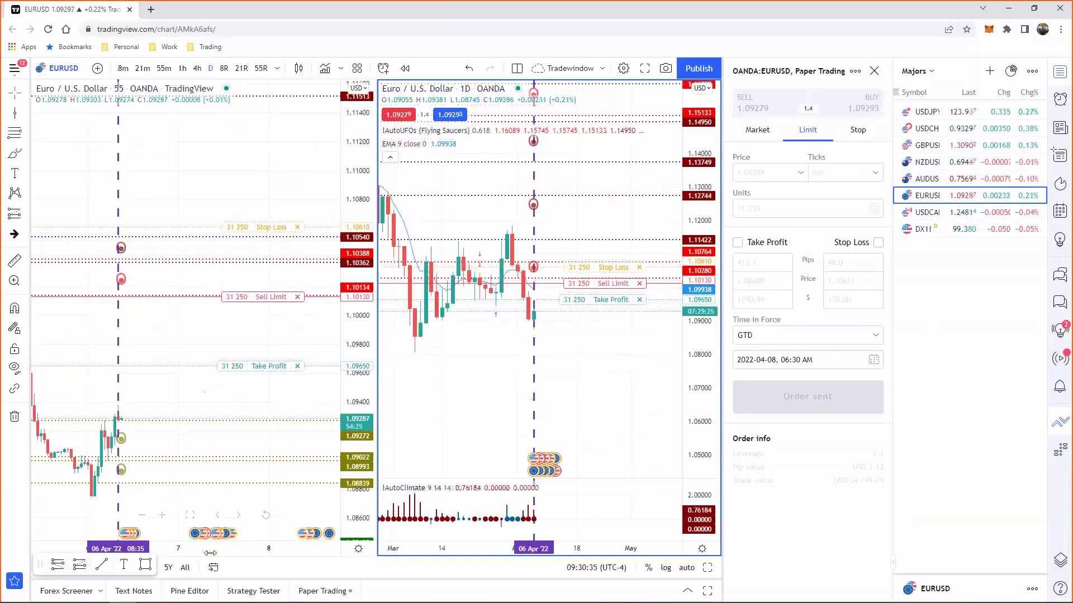
{"action": "left_click", "coordinate": [326, 590]}
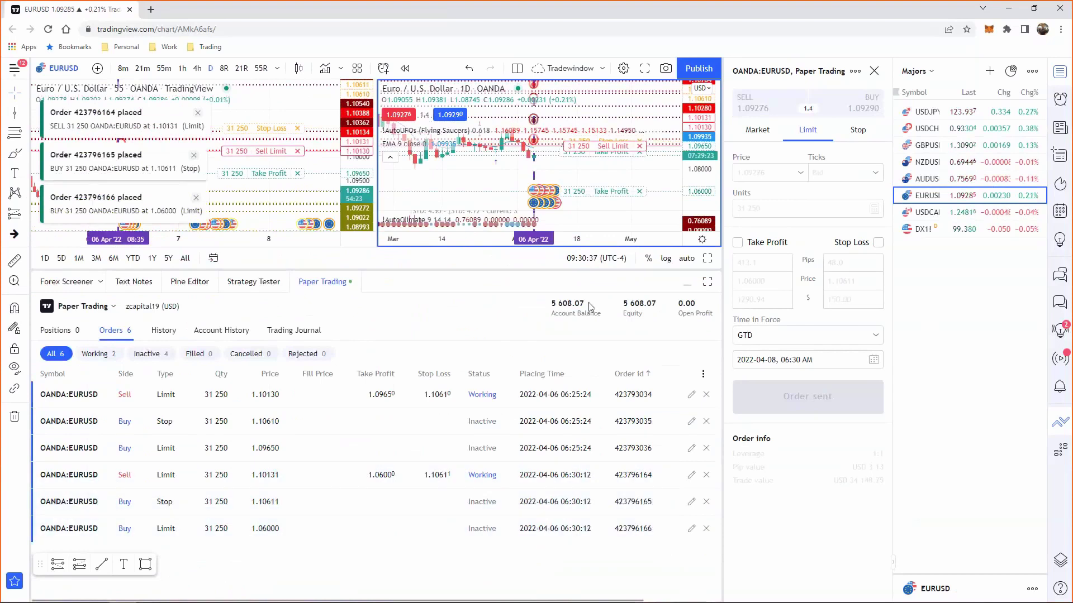
{"action": "left_click", "coordinate": [327, 282]}
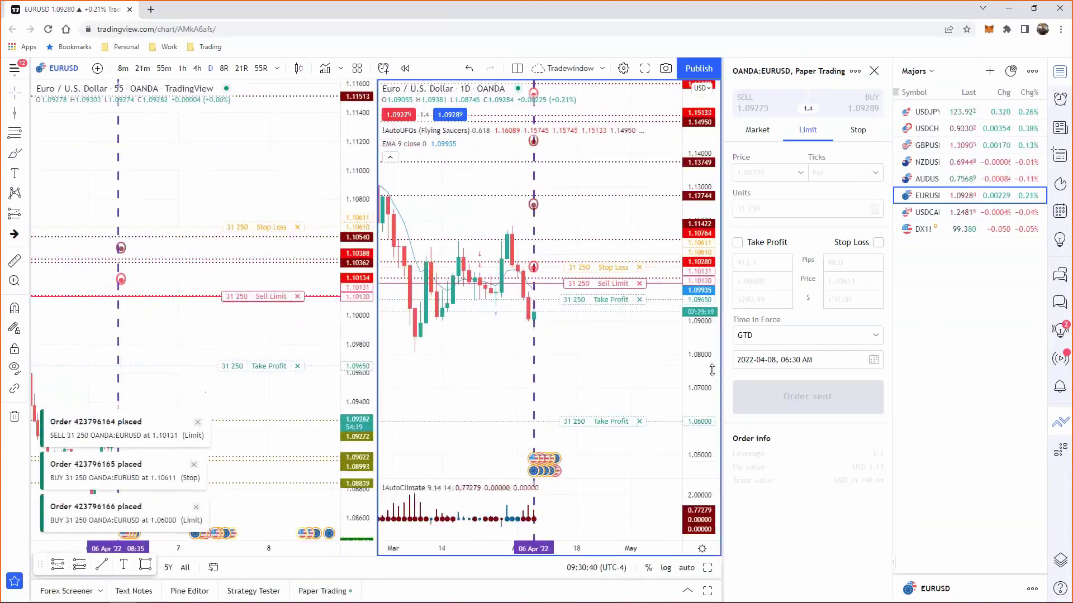
{"action": "left_click", "coordinate": [322, 364]}
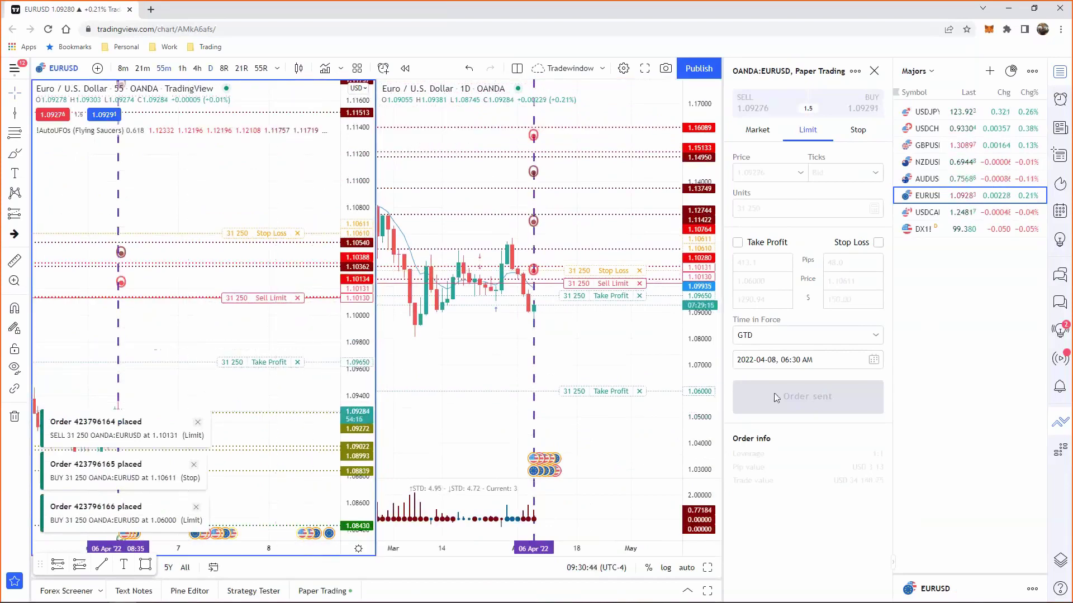
Pan the 55-minute chart and re-fit its price scale to show the levels around 1.12
{"action": "left_click_drag", "start_coordinate": [179, 314], "coordinate": [250, 399]}
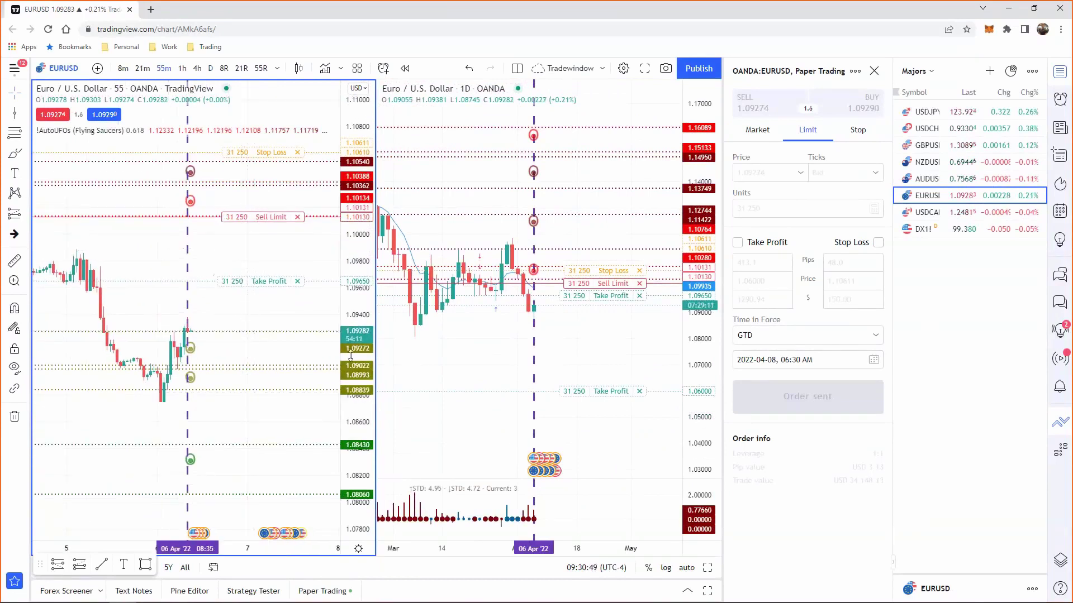
{"action": "left_click_drag", "start_coordinate": [266, 447], "coordinate": [239, 438]}
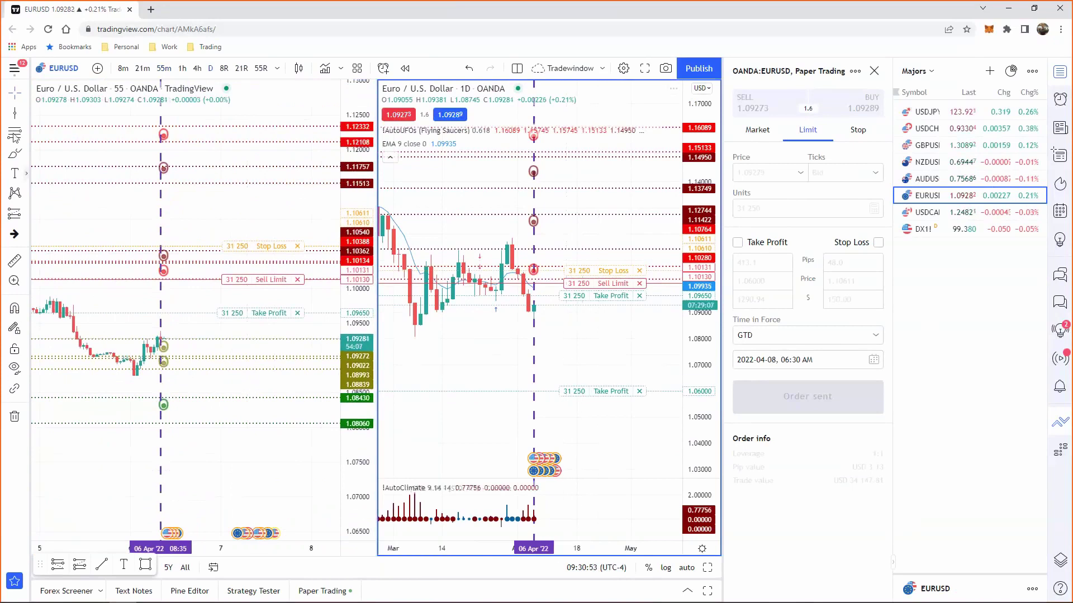
{"action": "left_click", "coordinate": [14, 173]}
Add the note 'No T2, filler Price target, trail stop according to rules' just above the 1.06 line
{"action": "left_click", "coordinate": [566, 371]}
{"action": "type", "text": "N"}
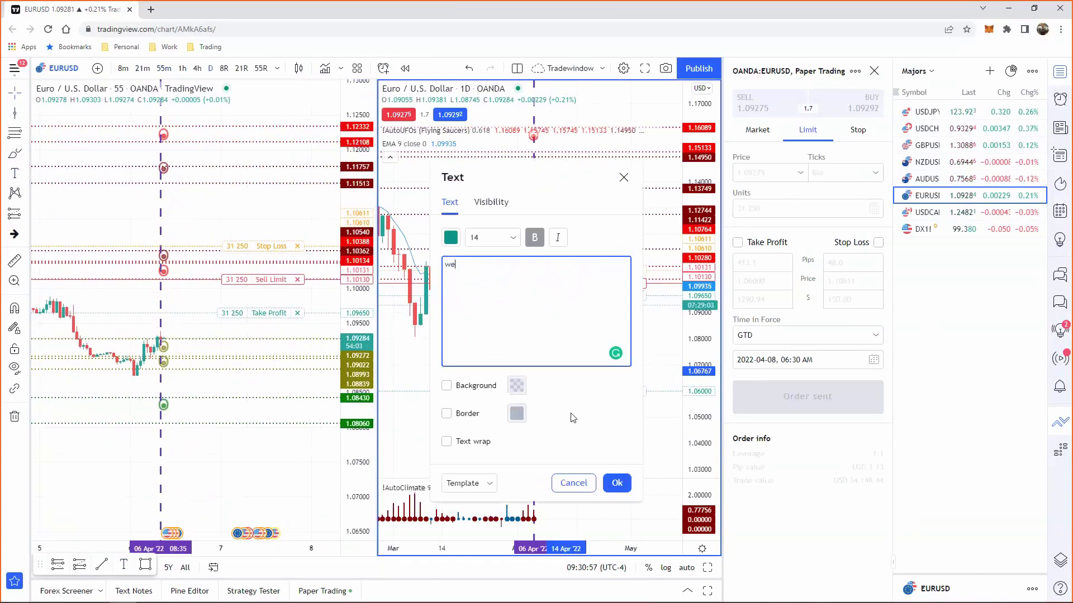
{"action": "type", "text": "o T"}
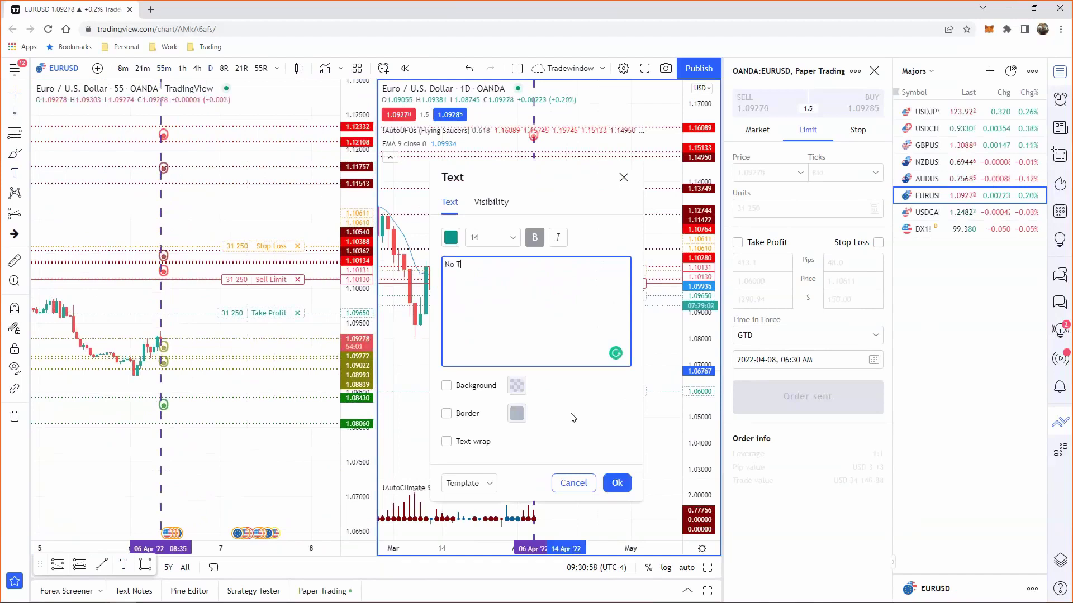
{"action": "type", "text": "2, filler Price target"}
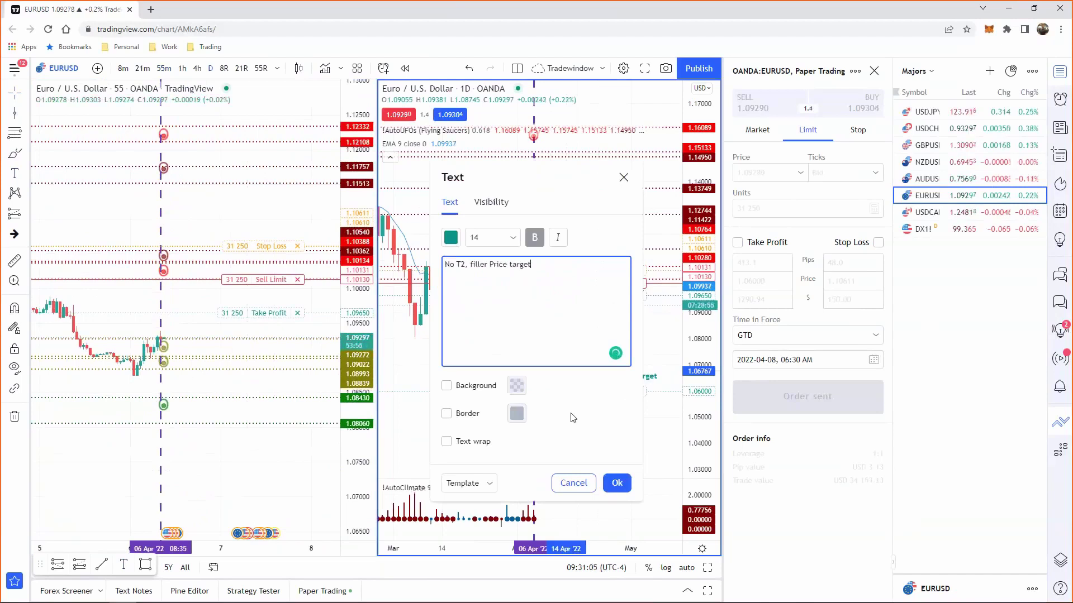
{"action": "type", "text": ", trail stop according t"}
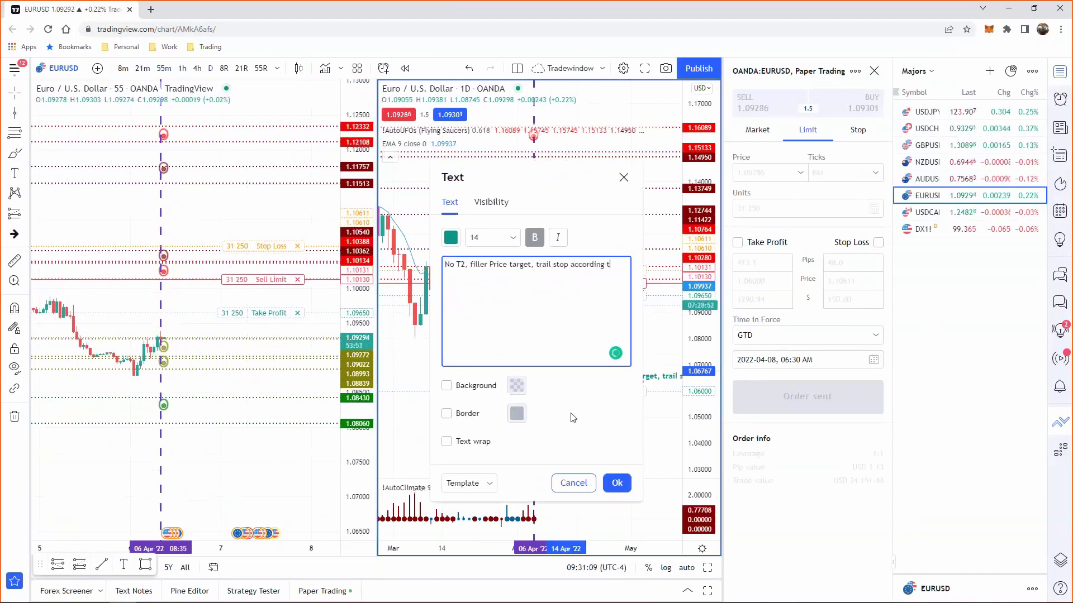
{"action": "type", "text": "o plan"}
{"action": "left_click", "coordinate": [617, 482]}
{"action": "left_click_drag", "start_coordinate": [601, 376], "coordinate": [510, 383]}
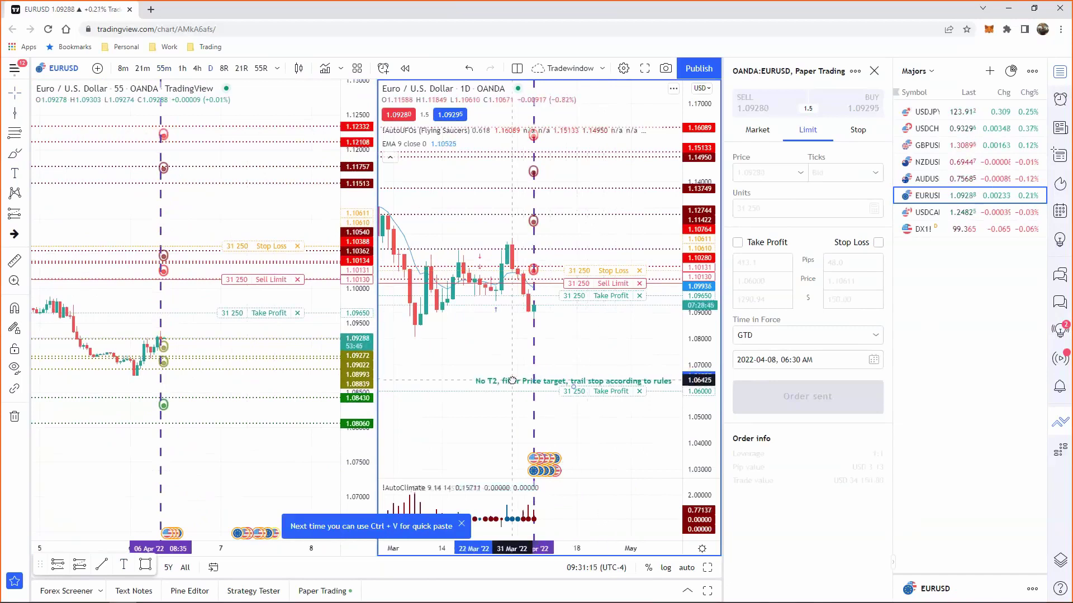
Reposition and stretch the daily chart's price scale, then close the order entry panel
{"action": "left_click_drag", "start_coordinate": [617, 441], "coordinate": [611, 459]}
{"action": "left_click_drag", "start_coordinate": [701, 453], "coordinate": [701, 422]}
{"action": "left_click_drag", "start_coordinate": [630, 389], "coordinate": [634, 374]}
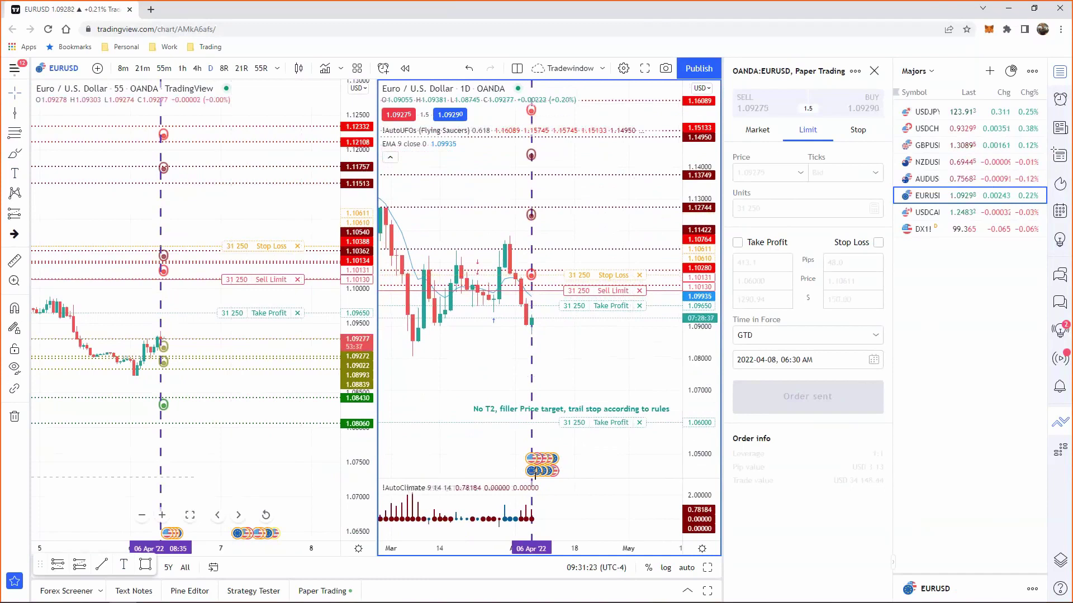
{"action": "left_click", "coordinate": [873, 71]}
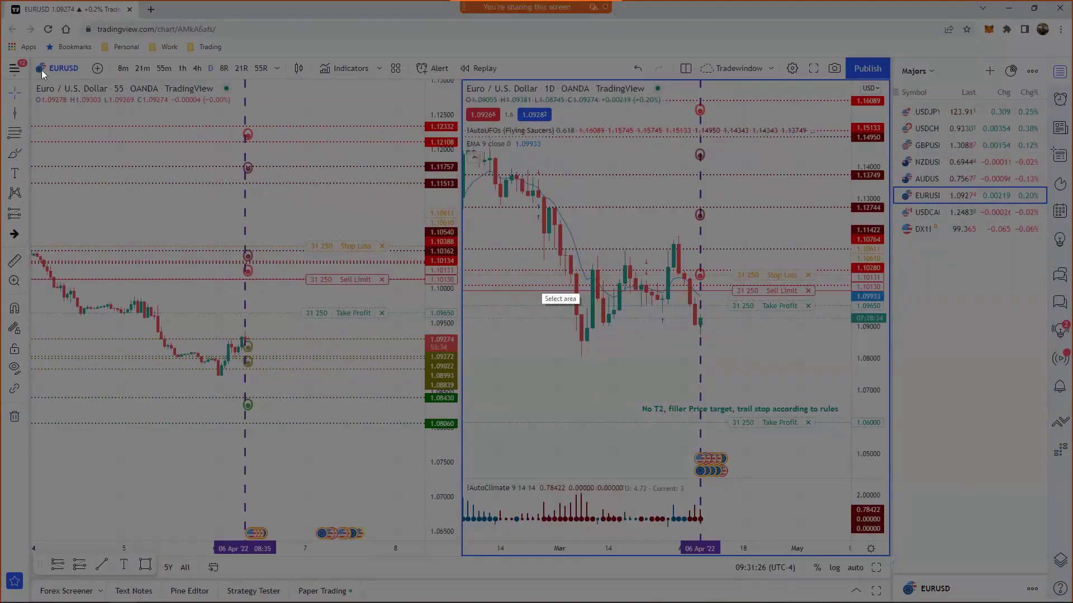
Load USDJPY on both charts from the Majors watchlist
{"action": "left_click_drag", "start_coordinate": [30, 56], "coordinate": [888, 557]}
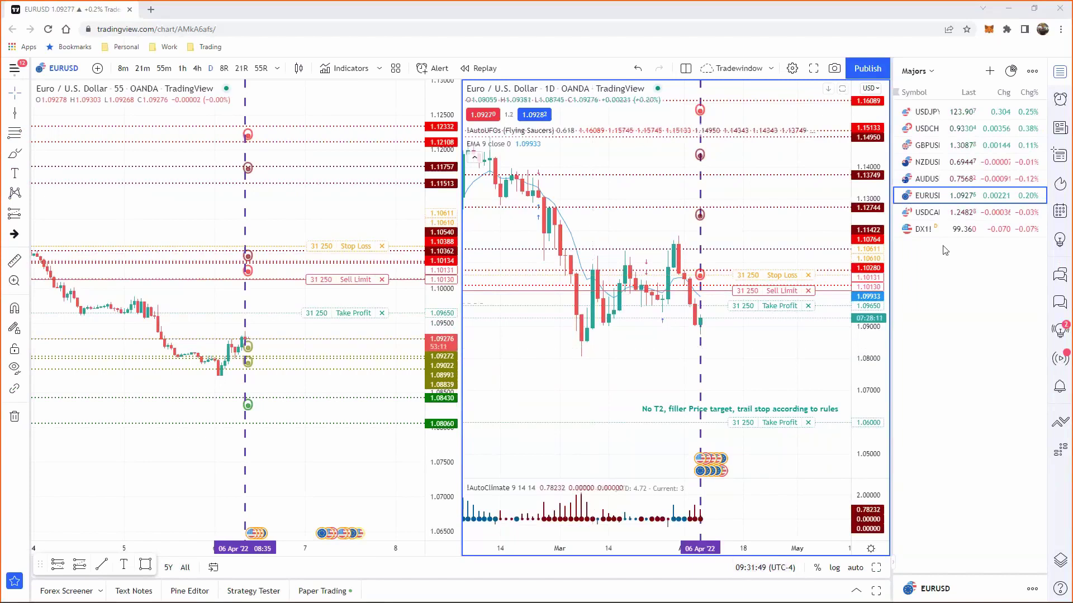
{"action": "left_click", "coordinate": [930, 115]}
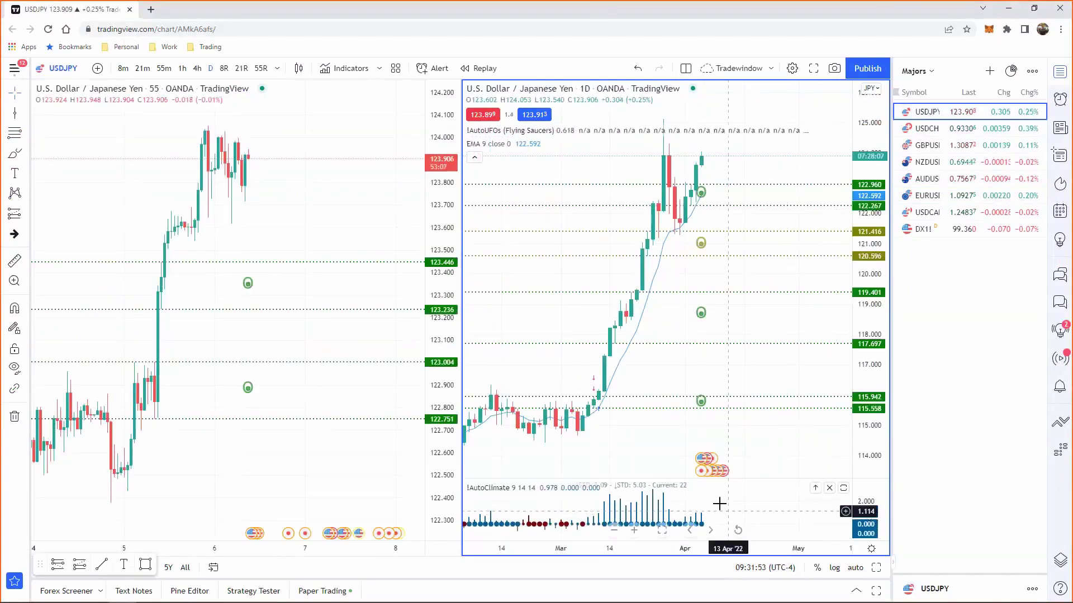
Put the right chart on 1-hour candles, then load USDCHF on both charts
{"action": "left_click_drag", "start_coordinate": [688, 505], "coordinate": [724, 506]}
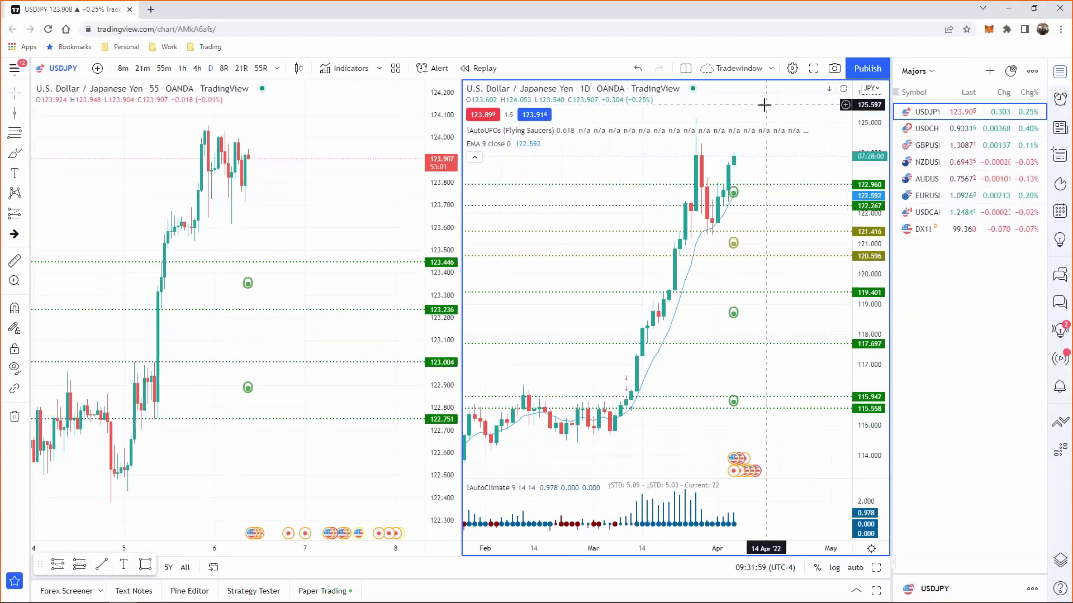
{"action": "left_click", "coordinate": [196, 76]}
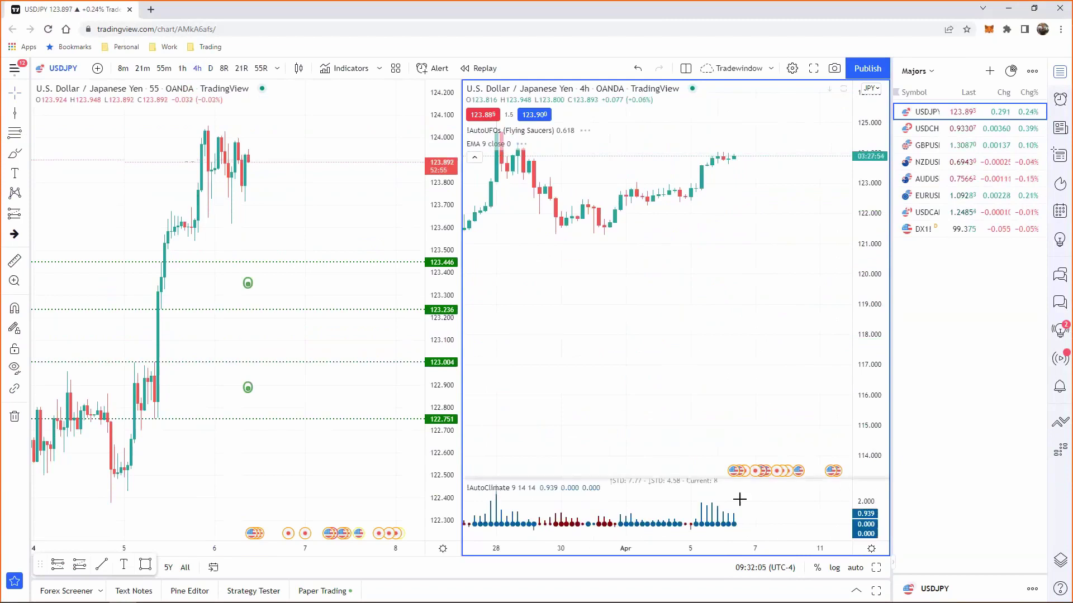
{"action": "left_click", "coordinate": [641, 491]}
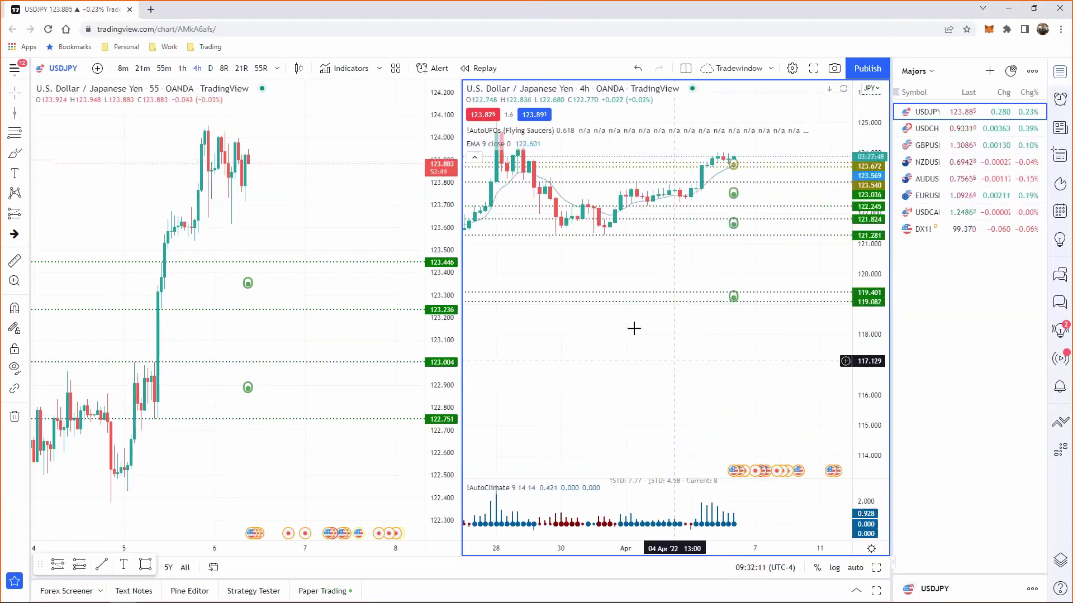
{"action": "left_click", "coordinate": [184, 71]}
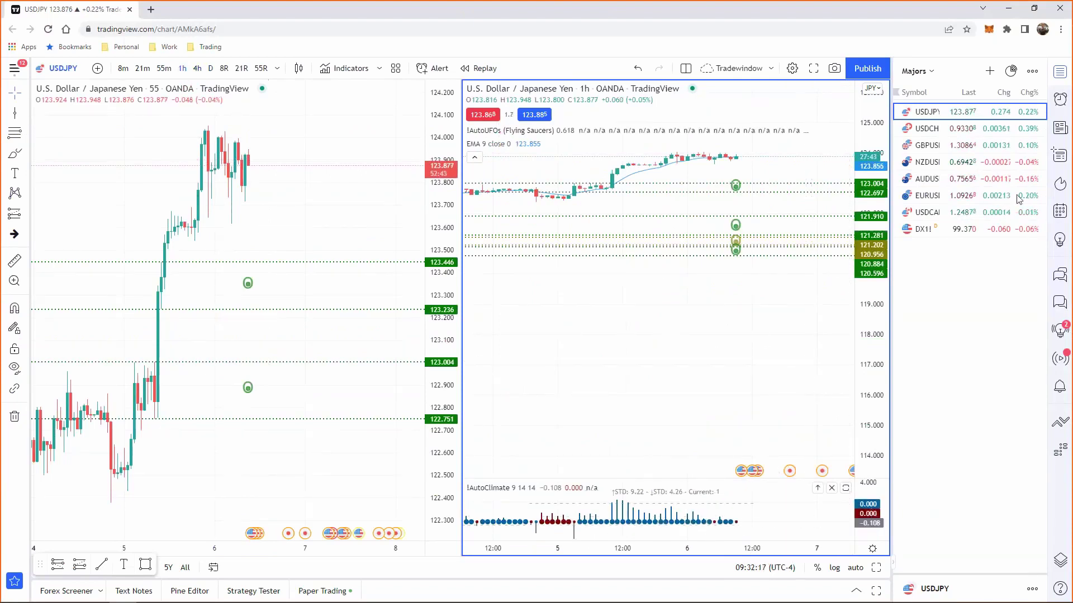
{"action": "left_click", "coordinate": [965, 130]}
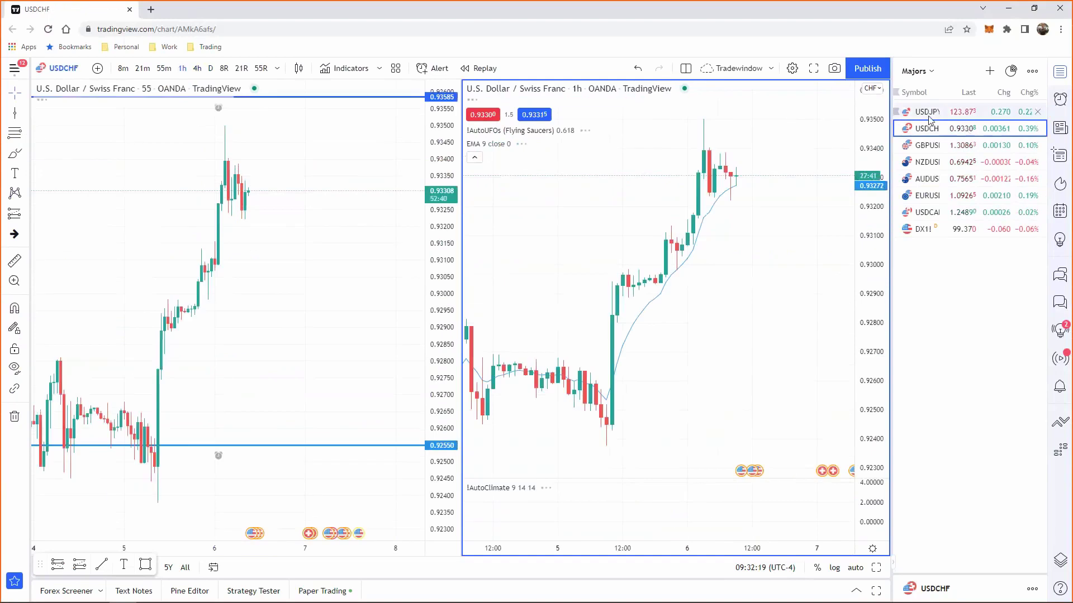
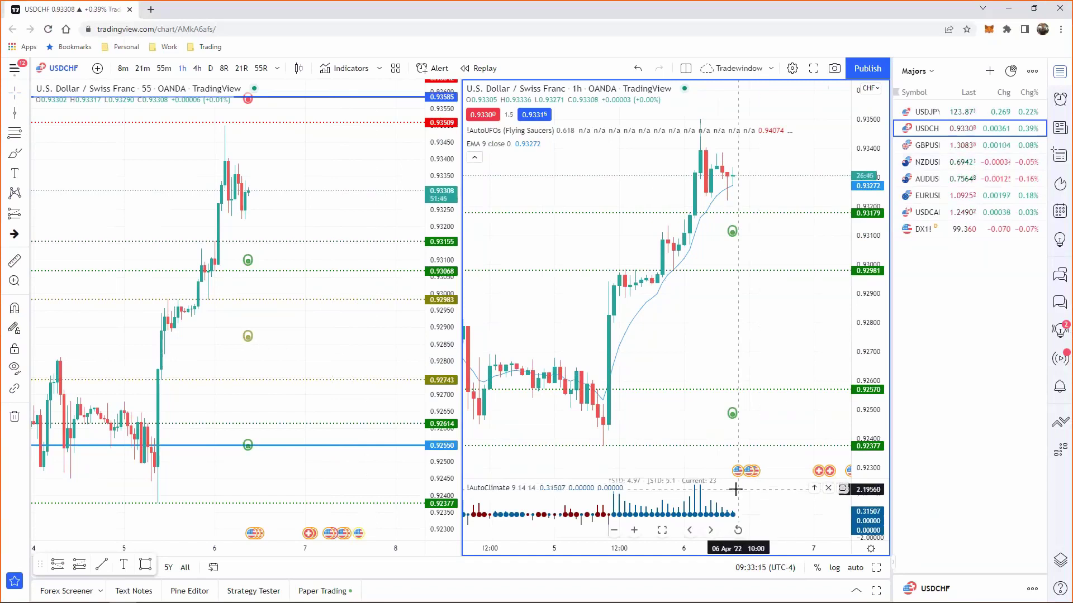
Switch the right USDCHF chart from 4h to daily and squeeze the price scale to fit all candles
{"action": "left_click_drag", "start_coordinate": [637, 476], "coordinate": [667, 446]}
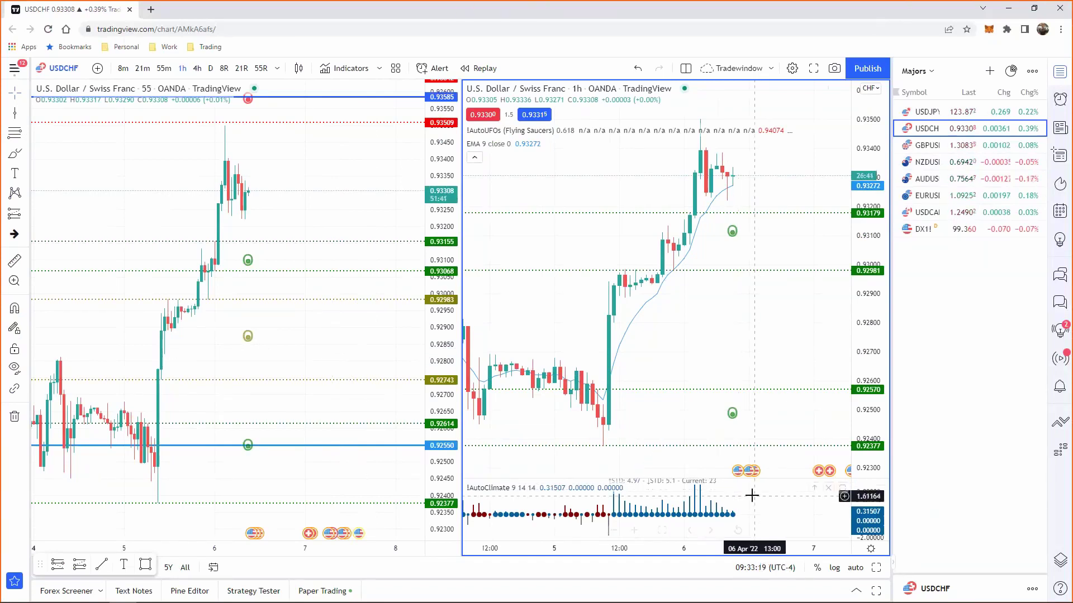
{"action": "mouse_move", "coordinate": [595, 130]}
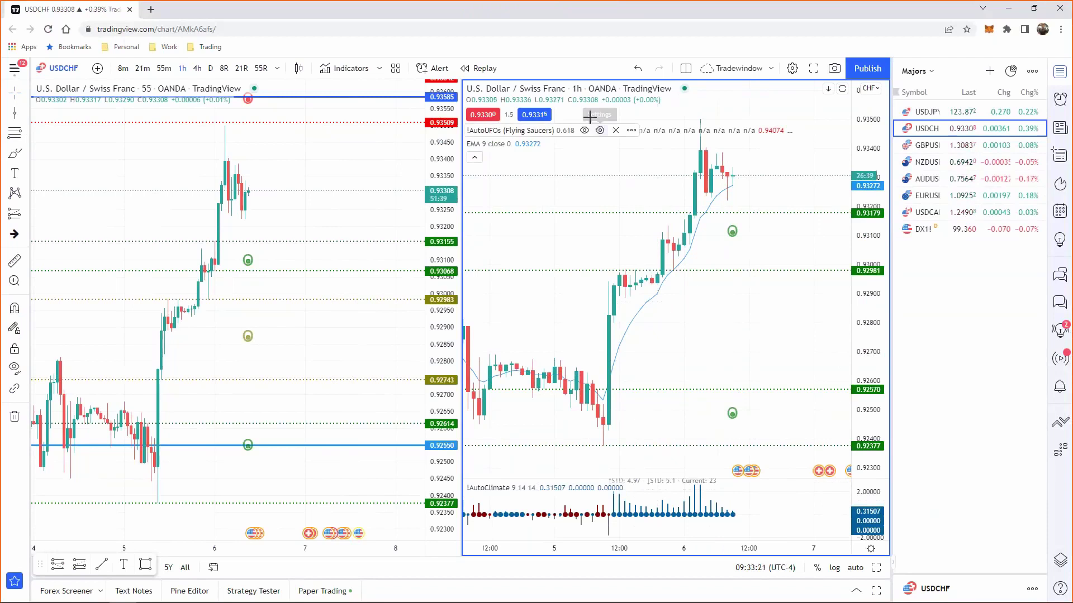
{"action": "left_click", "coordinate": [198, 68]}
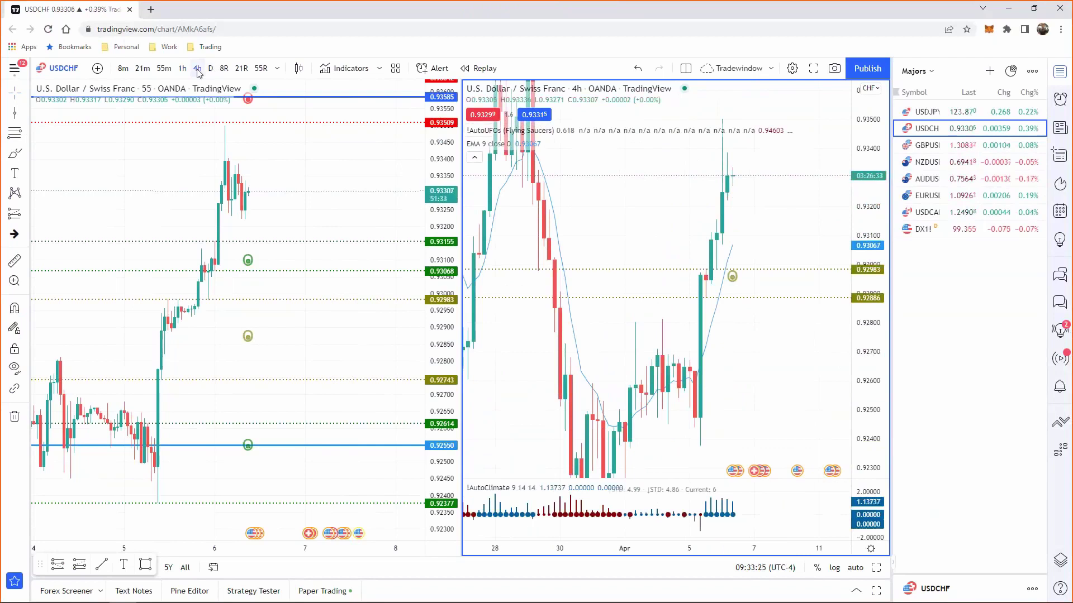
{"action": "left_click", "coordinate": [212, 70]}
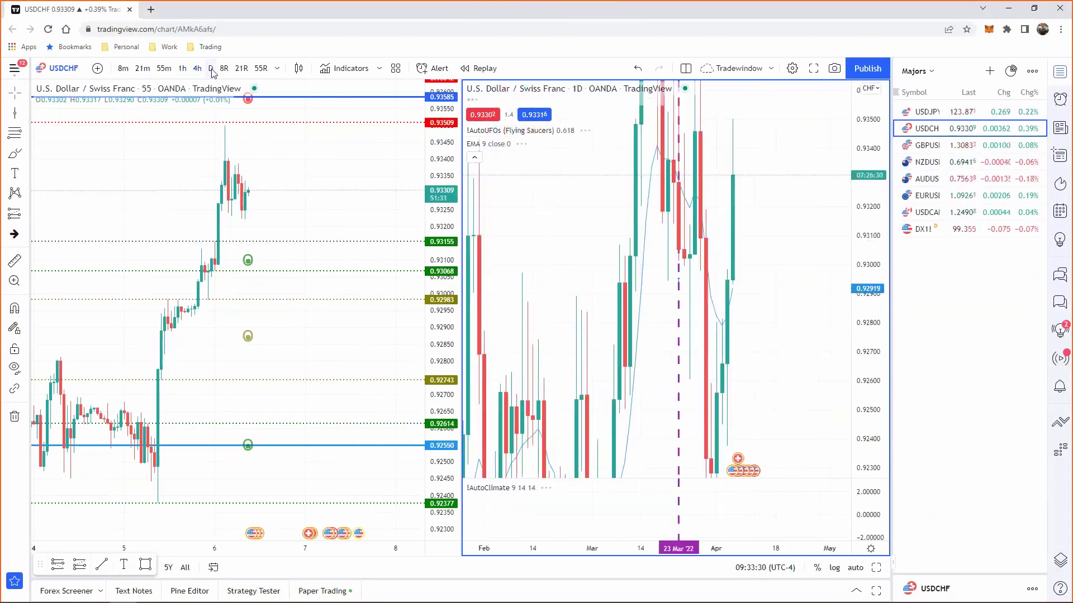
{"action": "left_click_drag", "start_coordinate": [868, 177], "coordinate": [885, 435]}
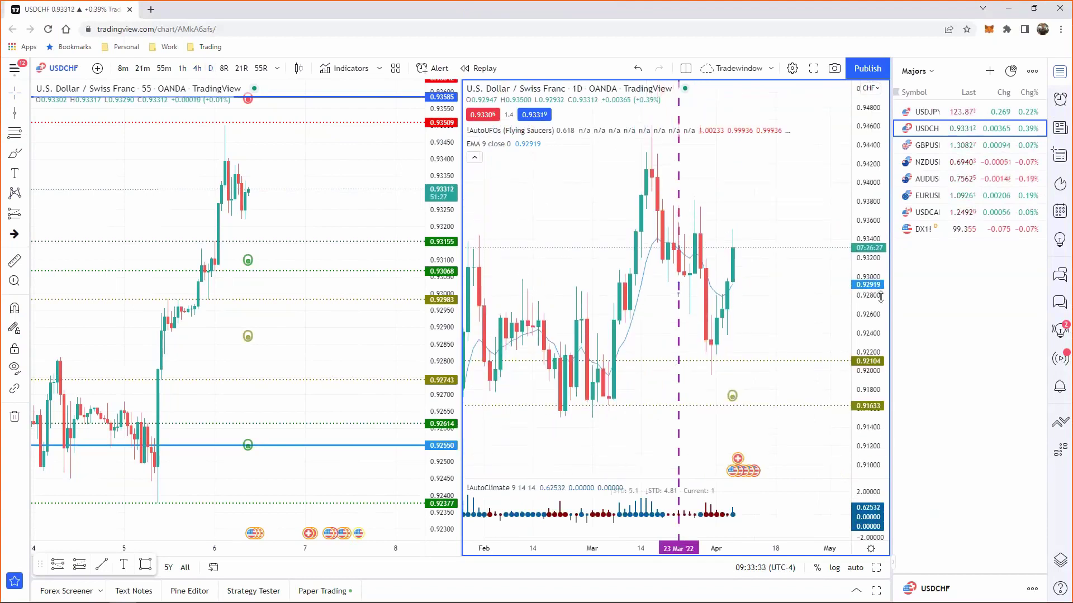
{"action": "mouse_move", "coordinate": [736, 517]}
{"action": "left_mouse_down"}
{"action": "mouse_move", "coordinate": [758, 510]}
{"action": "mouse_move", "coordinate": [731, 494]}
{"action": "left_mouse_up"}
{"action": "left_click_drag", "start_coordinate": [633, 485], "coordinate": [646, 477]}
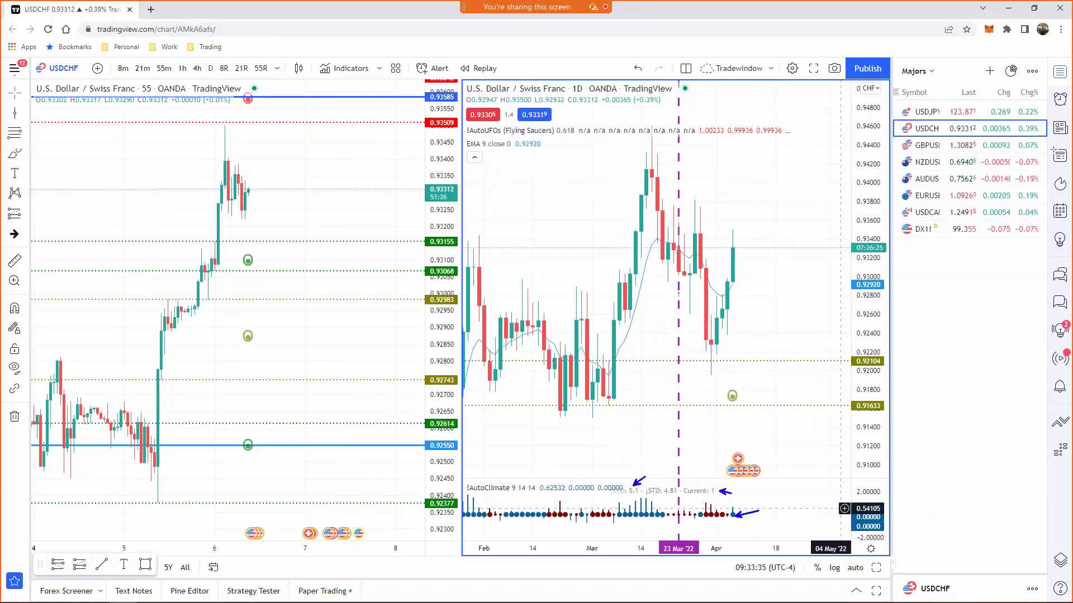
{"action": "key", "text": "Escape"}
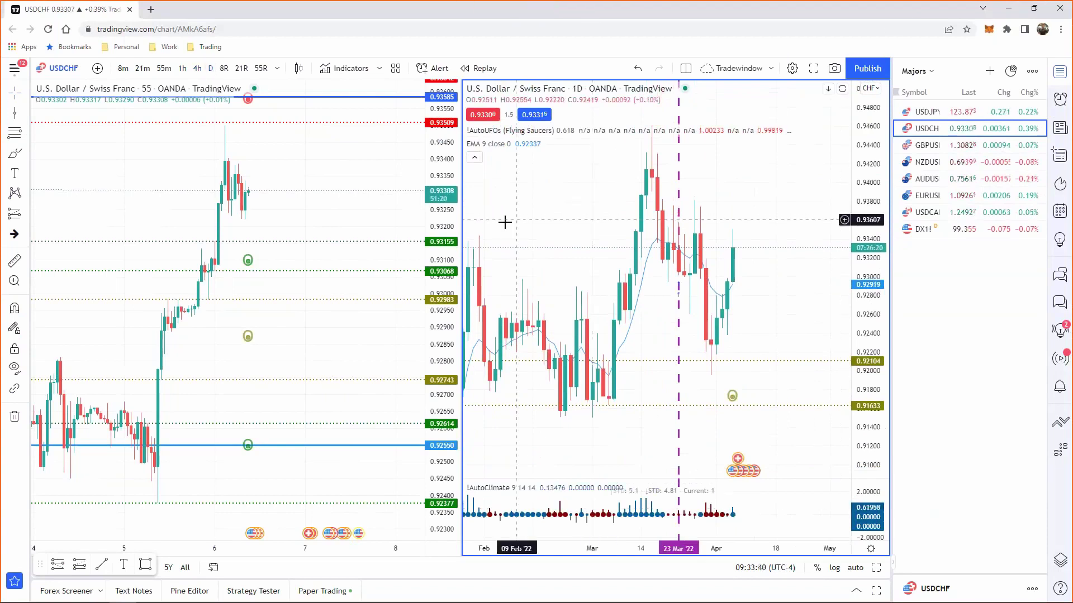
Pan the daily chart to March–May and add a vertical line near 06 Apr '22
{"action": "left_click", "coordinate": [328, 151]}
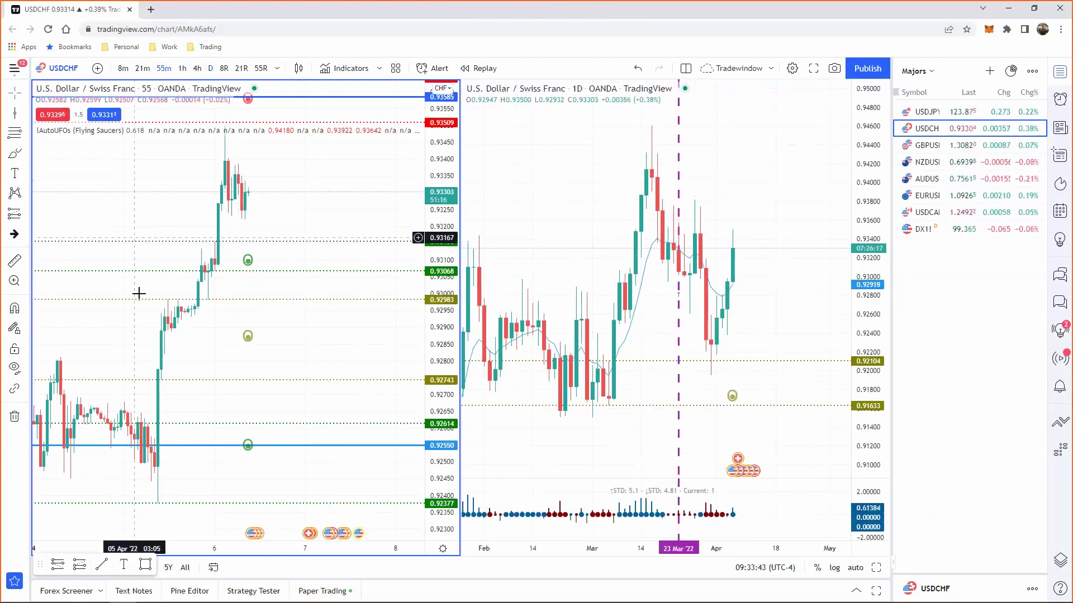
{"action": "left_click", "coordinate": [564, 178]}
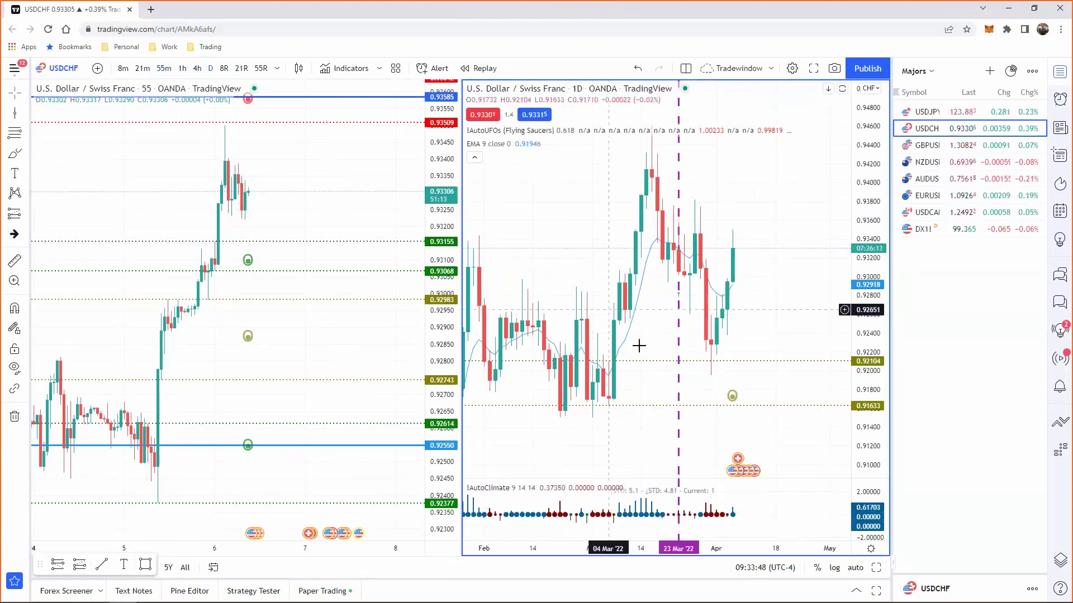
{"action": "left_click_drag", "start_coordinate": [807, 352], "coordinate": [722, 322]}
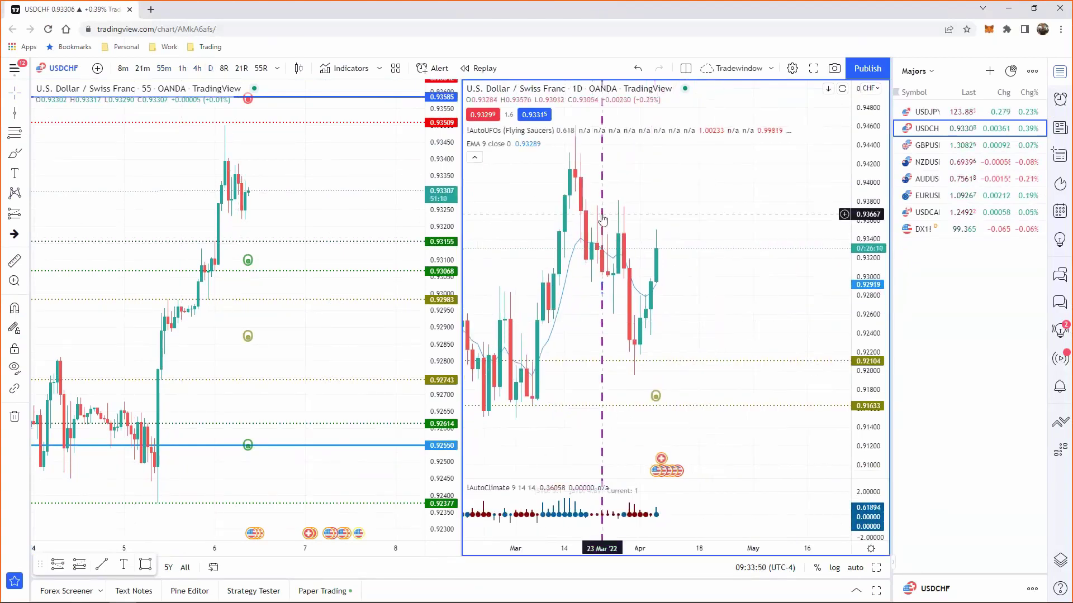
{"action": "key", "text": "alt+v"}
{"action": "left_click_drag", "start_coordinate": [648, 193], "coordinate": [658, 195]}
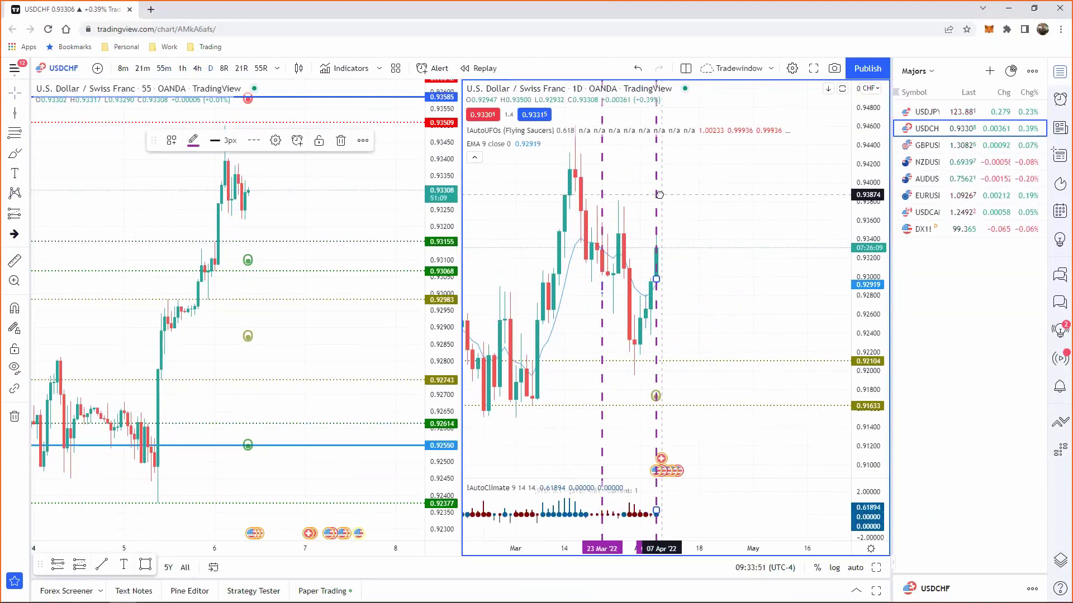
Settle the vertical line on 06 Apr '22, then make the left 55-minute chart active
{"action": "left_click", "coordinate": [749, 256]}
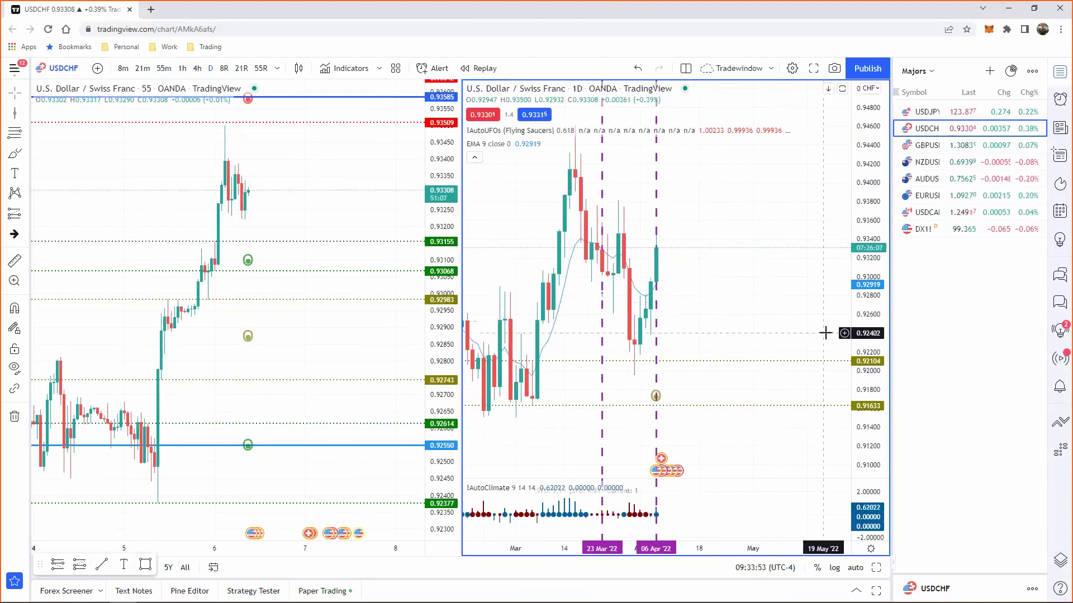
{"action": "left_click_drag", "start_coordinate": [796, 300], "coordinate": [849, 286]}
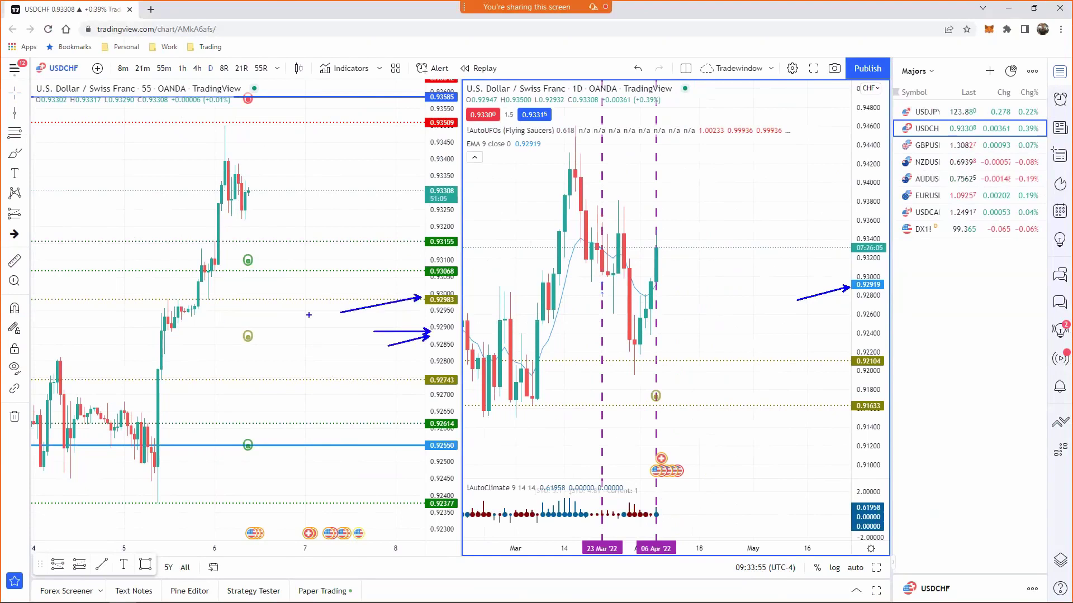
{"action": "left_click", "coordinate": [422, 380]}
{"action": "left_click", "coordinate": [347, 172]}
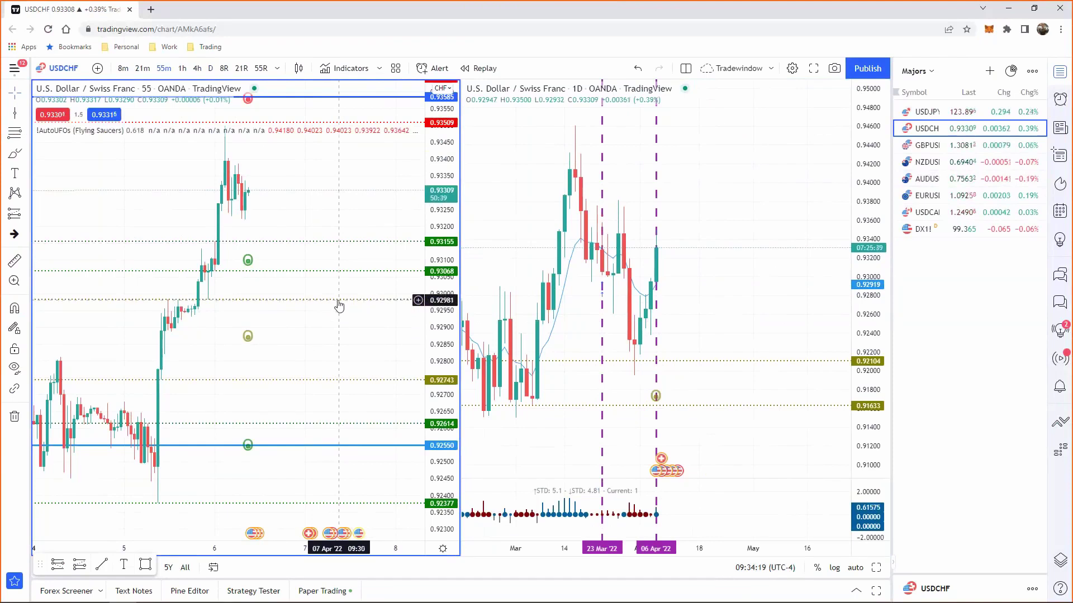
Start a USDCHF paper buy limit priced at 0.92990 and switch to the 4X.txt notes
{"action": "left_click", "coordinate": [1061, 356]}
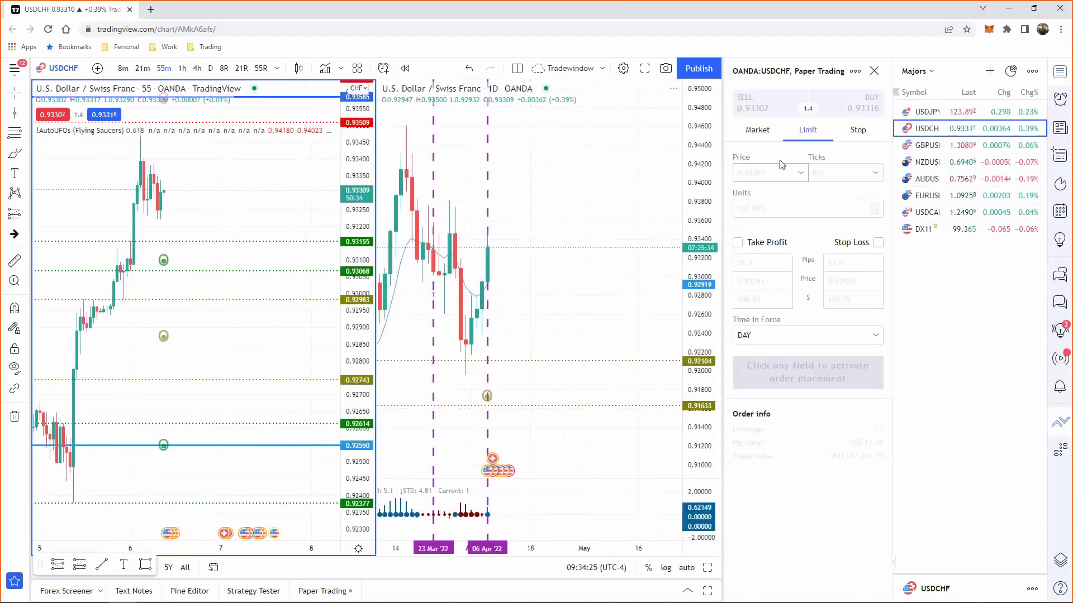
{"action": "left_click", "coordinate": [839, 102]}
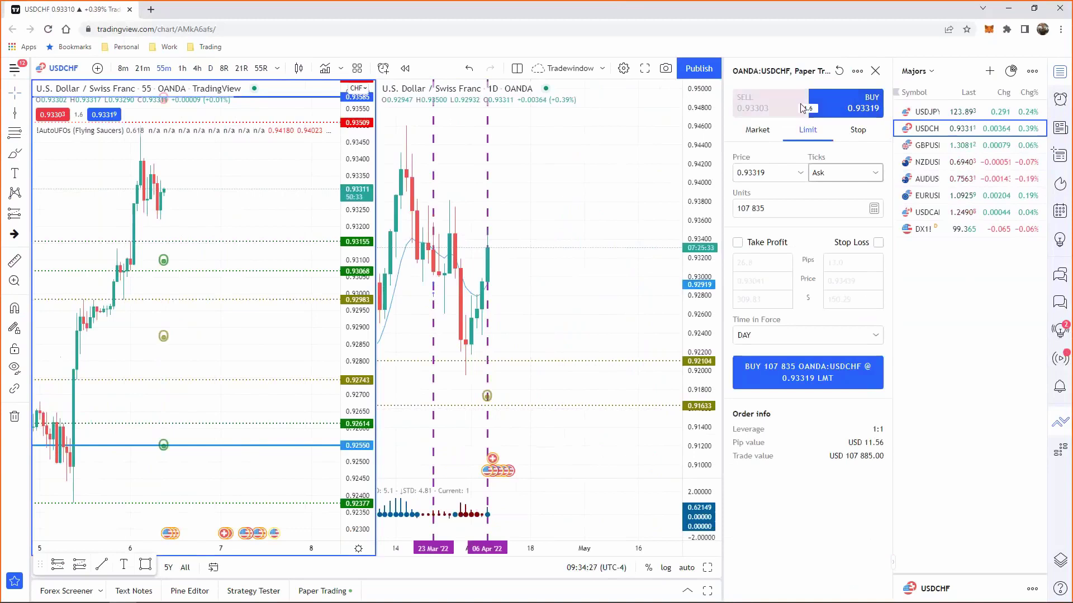
{"action": "left_click", "coordinate": [772, 172]}
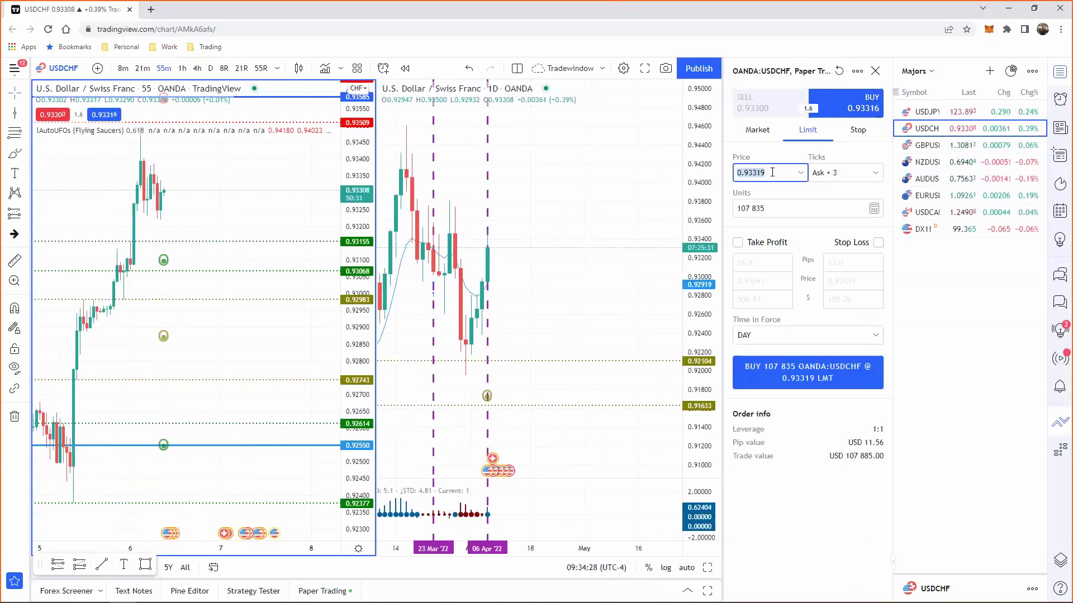
{"action": "type", "text": "0.92983"}
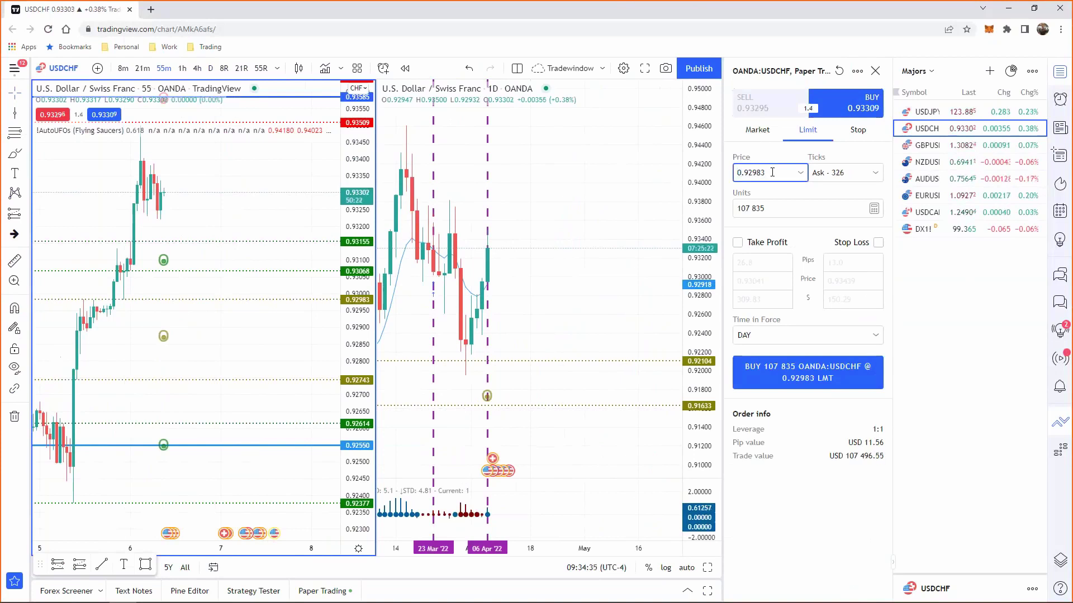
{"action": "key", "text": "BackSpace"}
{"action": "key", "text": "BackSpace"}
{"action": "type", "text": "9"}
{"action": "key", "text": "alt+Tab"}
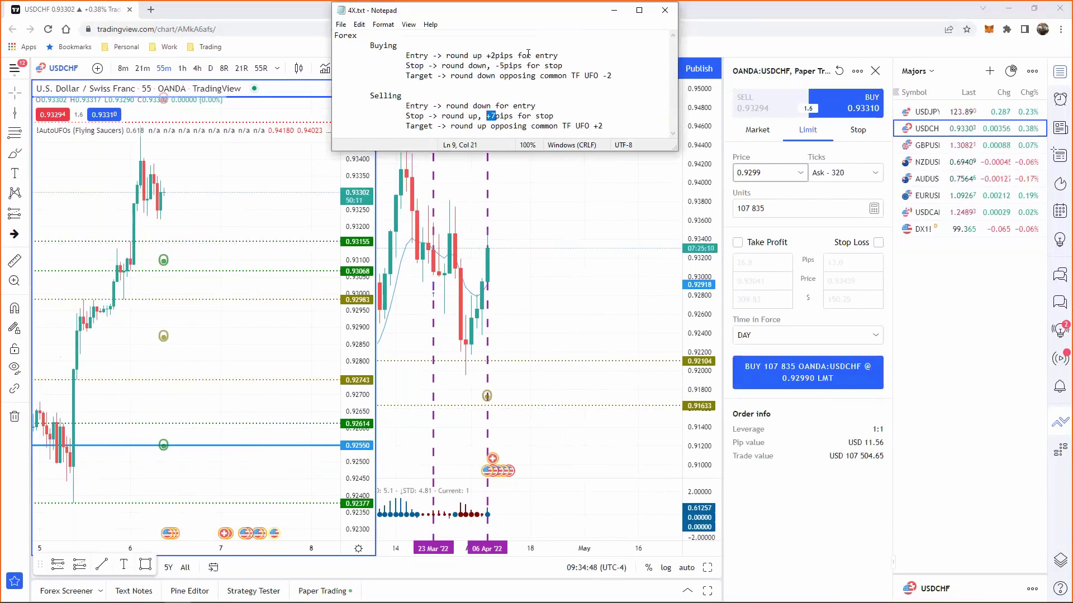
Reprice the buy limit to 0.93010, enable take profit, set stop loss 0.92743, then check 4X.txt
{"action": "left_click", "coordinate": [785, 173]}
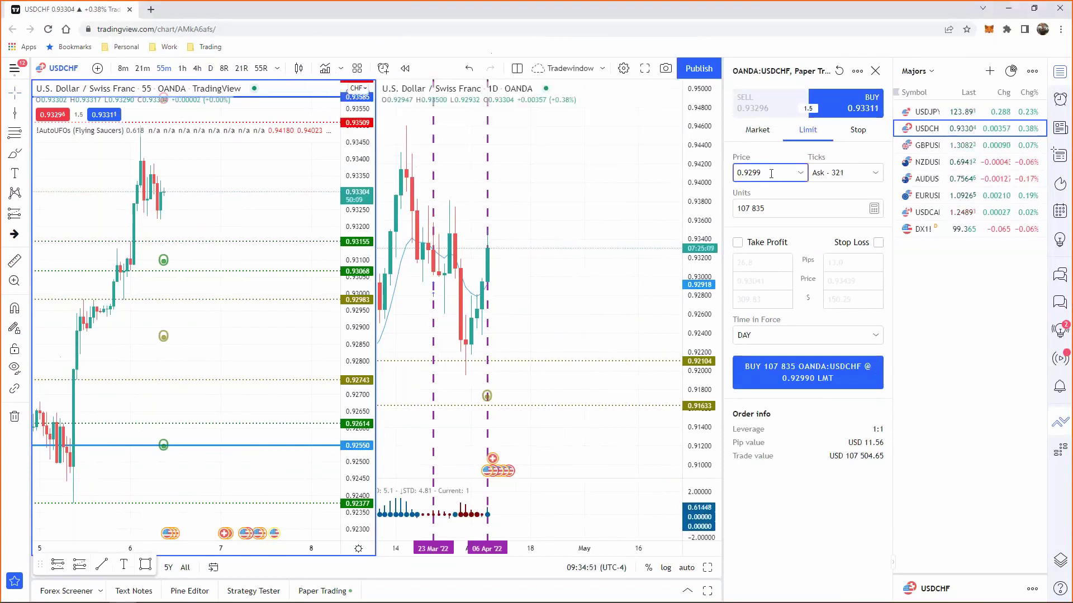
{"action": "key", "text": "BackSpace"}
{"action": "key", "text": "BackSpace"}
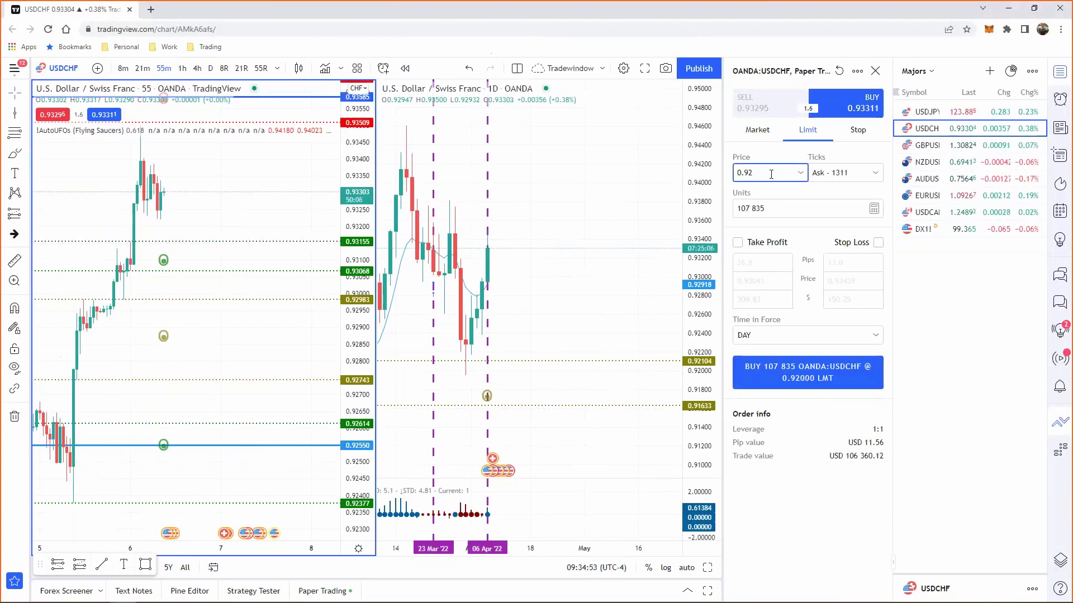
{"action": "type", "text": "301"}
{"action": "left_click", "coordinate": [738, 243]}
{"action": "left_click", "coordinate": [879, 242]}
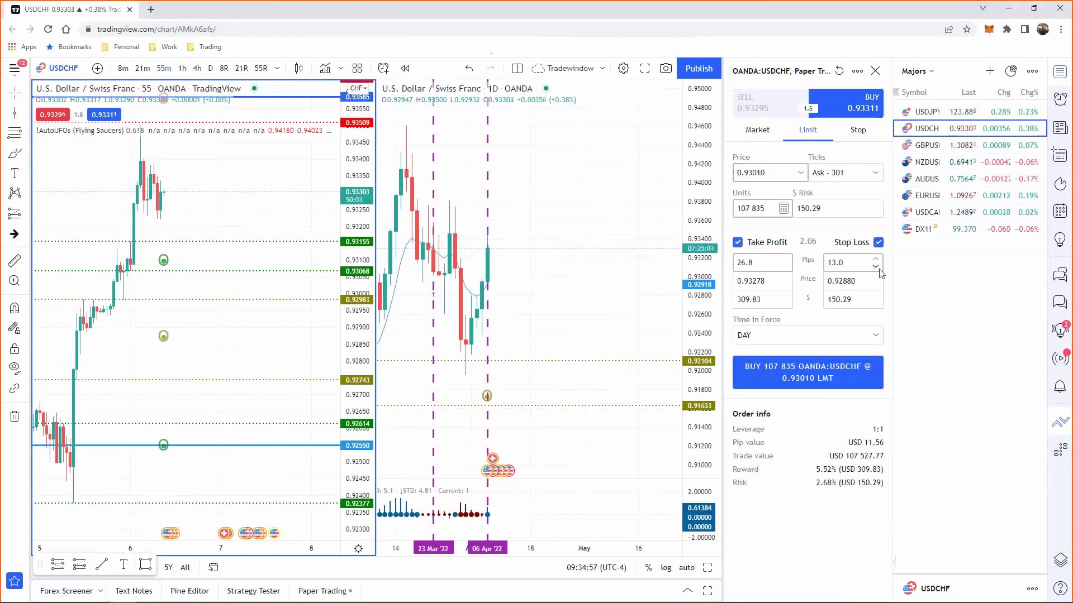
{"action": "left_click", "coordinate": [858, 281]}
{"action": "double_click", "coordinate": [858, 281]}
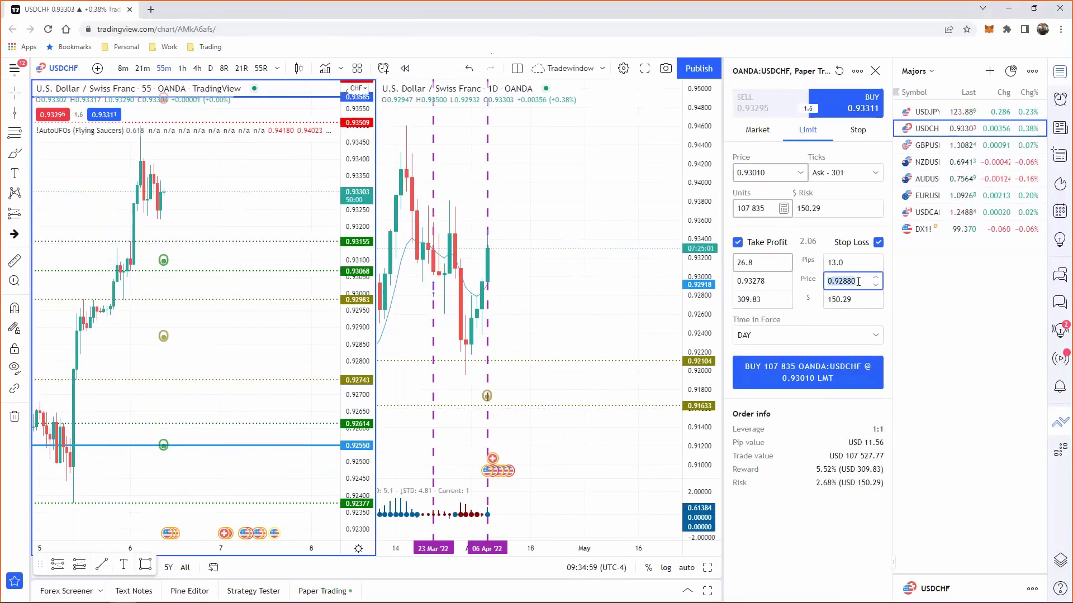
{"action": "type", "text": ".92743"}
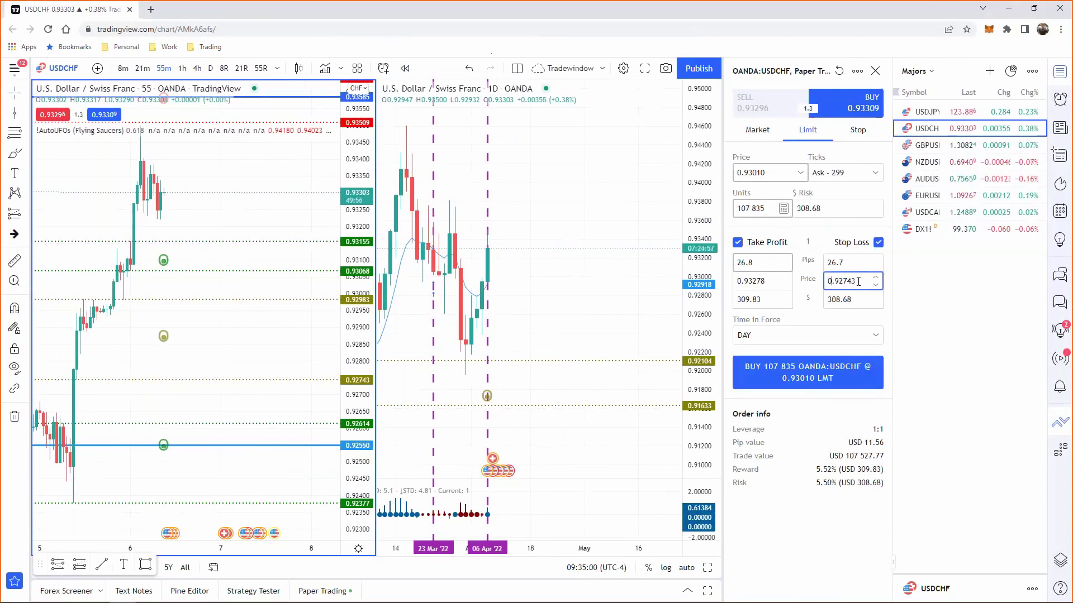
{"action": "left_click", "coordinate": [943, 314]}
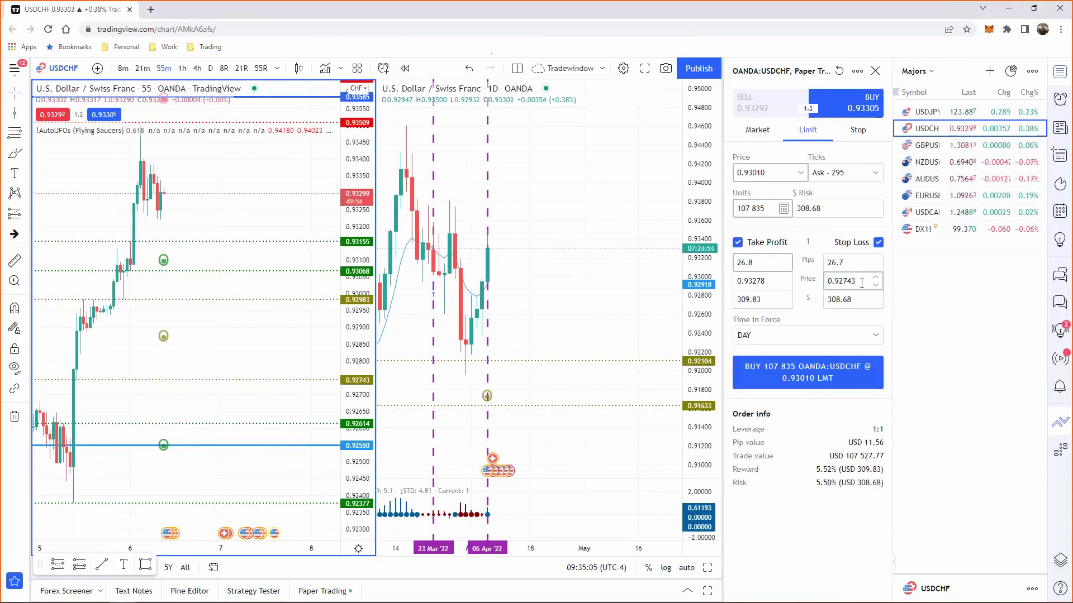
{"action": "key", "text": "alt+Tab"}
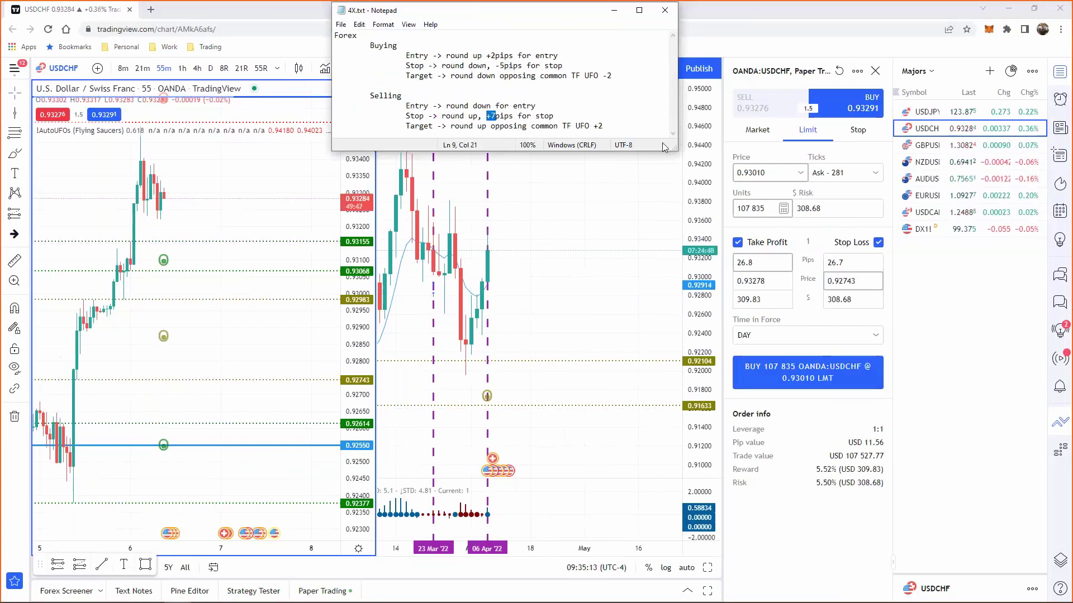
{"action": "left_click", "coordinate": [627, 125]}
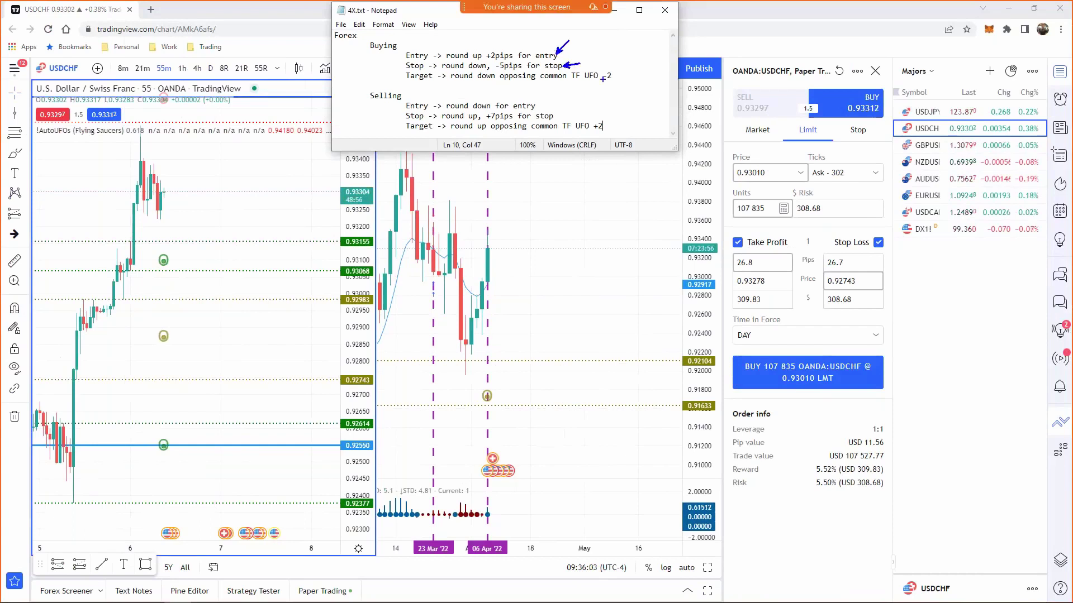
{"action": "left_click_drag", "start_coordinate": [634, 77], "coordinate": [613, 77]}
{"action": "key", "text": "Escape"}
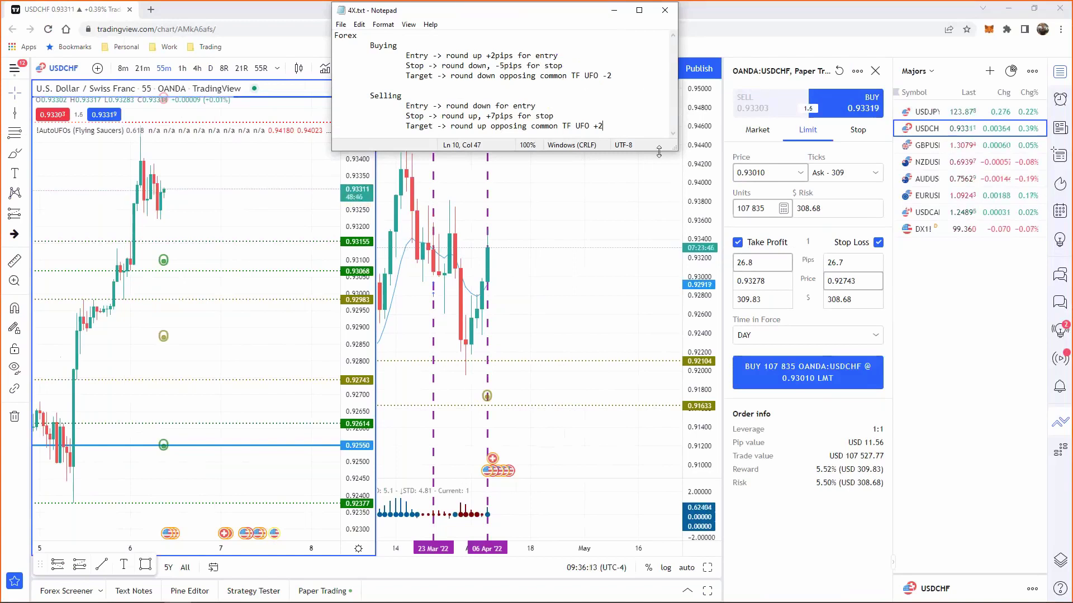
Set the stop loss to 0.92690 and copy its 32 pips into the take profit
{"action": "left_click", "coordinate": [858, 280]}
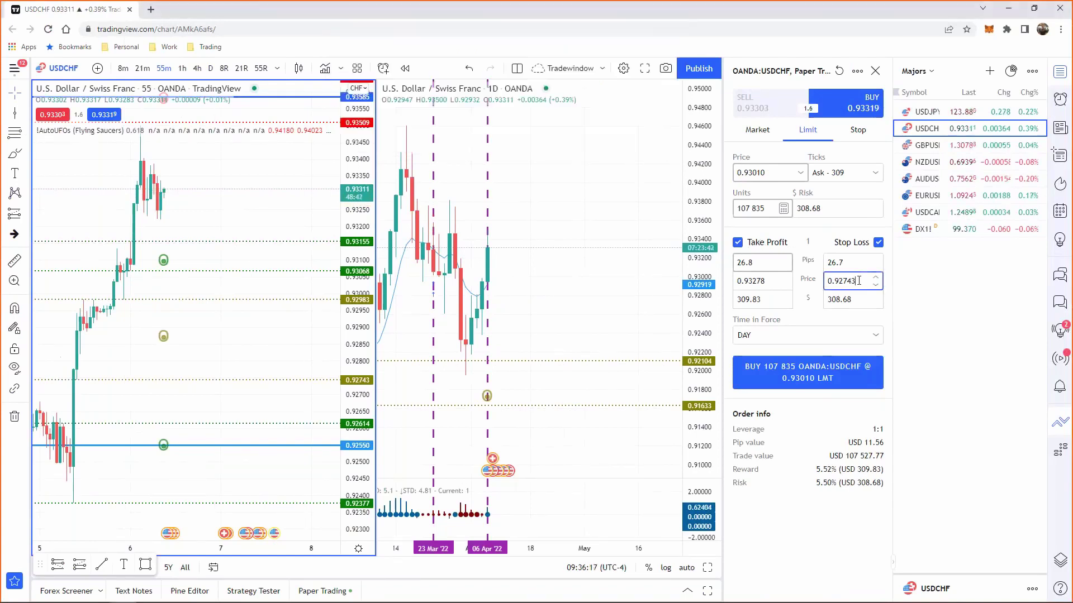
{"action": "key", "text": "BackSpace"}
{"action": "key", "text": "BackSpace"}
{"action": "key", "text": "BackSpace"}
{"action": "type", "text": "69"}
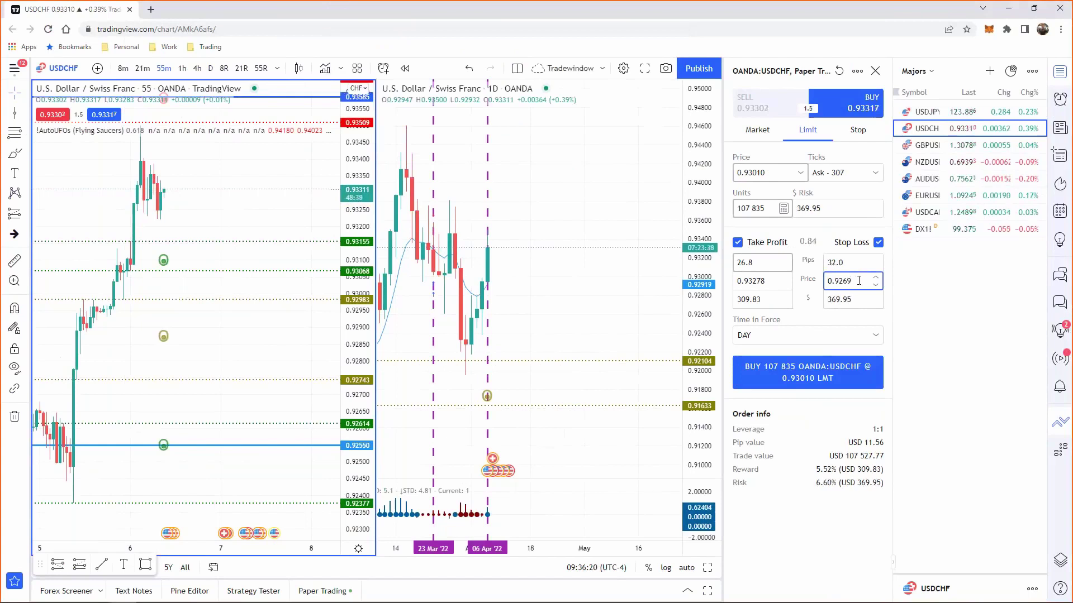
{"action": "double_click", "coordinate": [835, 262]}
{"action": "key", "text": "ctrl+c"}
{"action": "double_click", "coordinate": [754, 263]}
{"action": "key", "text": "ctrl+v"}
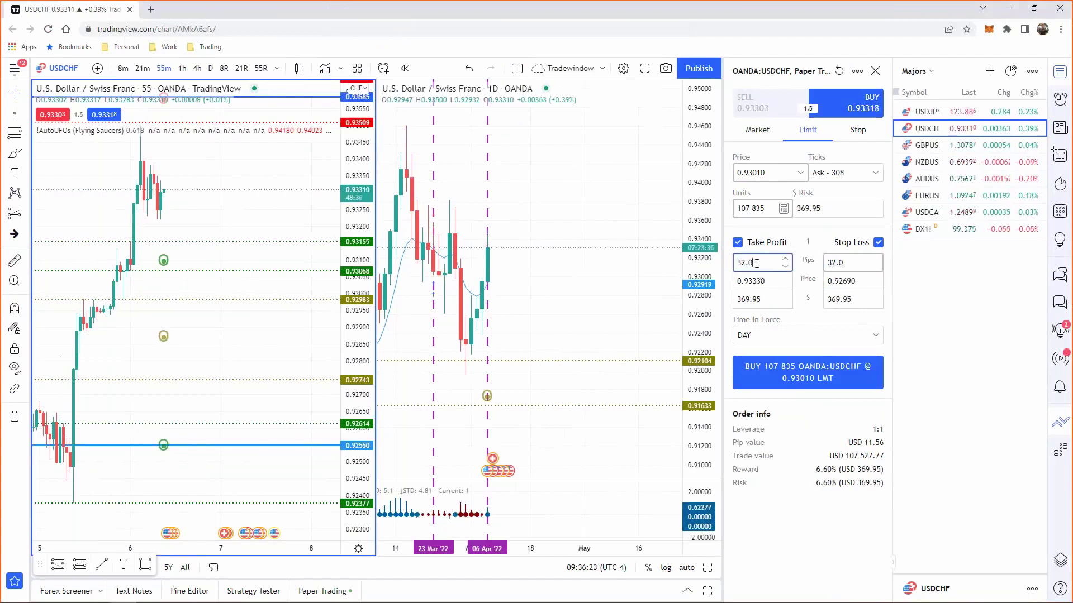
Change the order's Time in Force from DAY to WEEK
{"action": "left_click", "coordinate": [824, 338]}
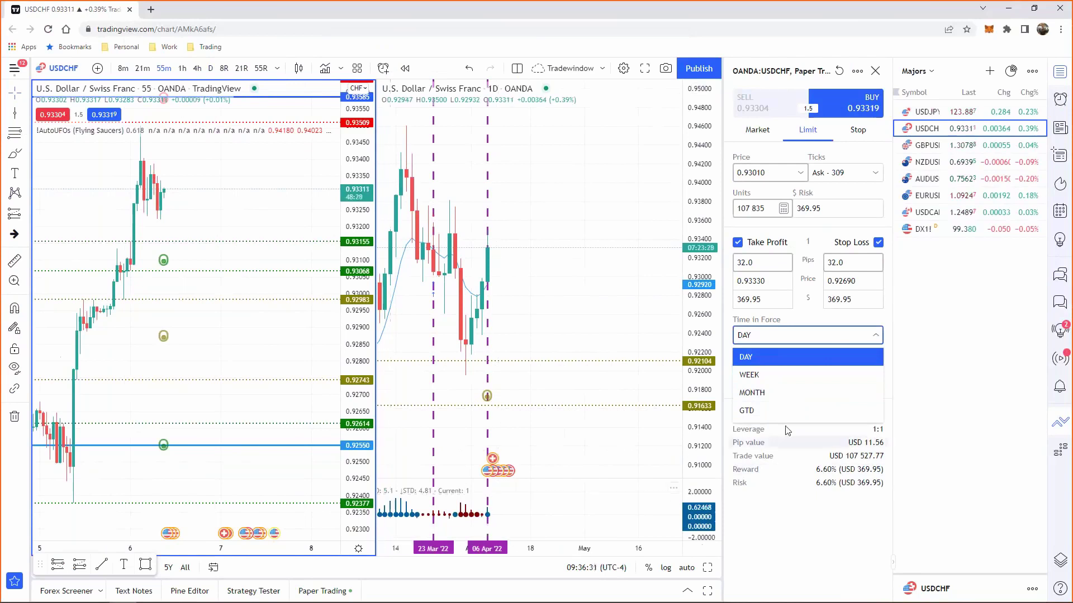
{"action": "left_click", "coordinate": [810, 375]}
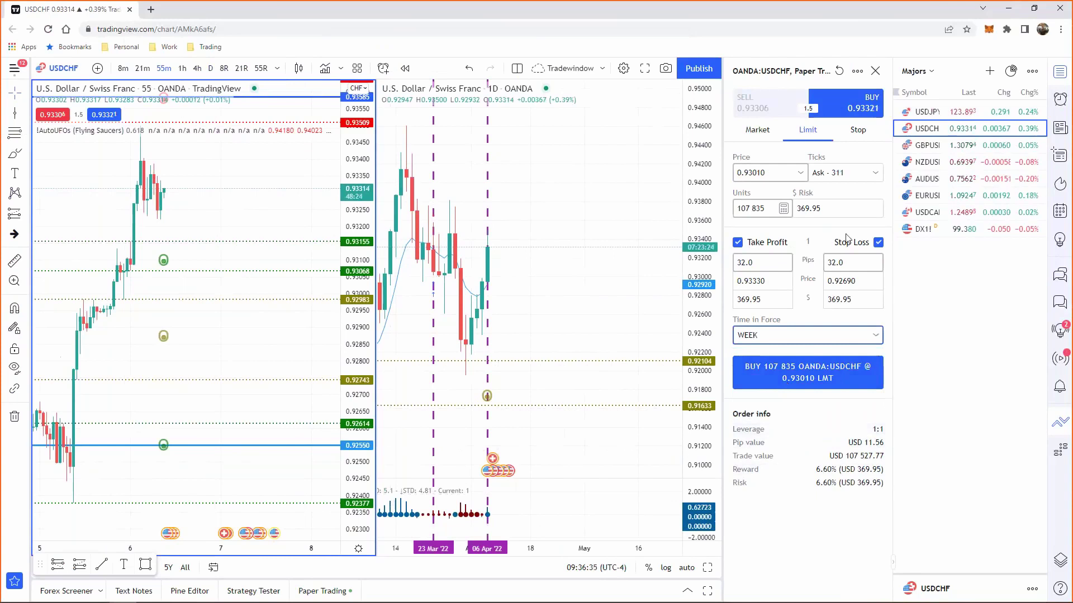
{"action": "left_click", "coordinate": [799, 336]}
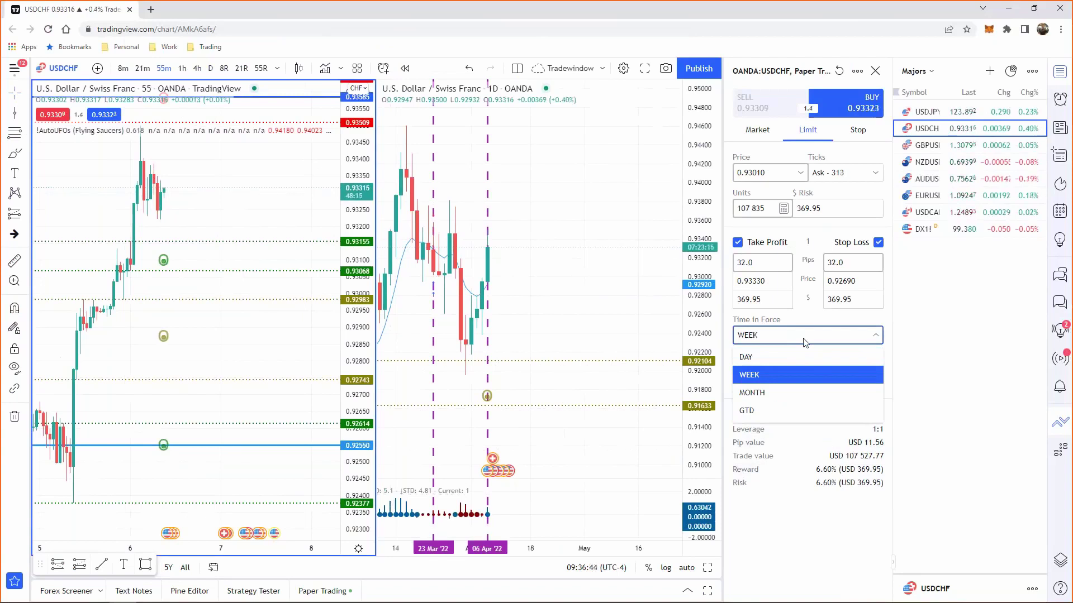
{"action": "left_click", "coordinate": [804, 339]}
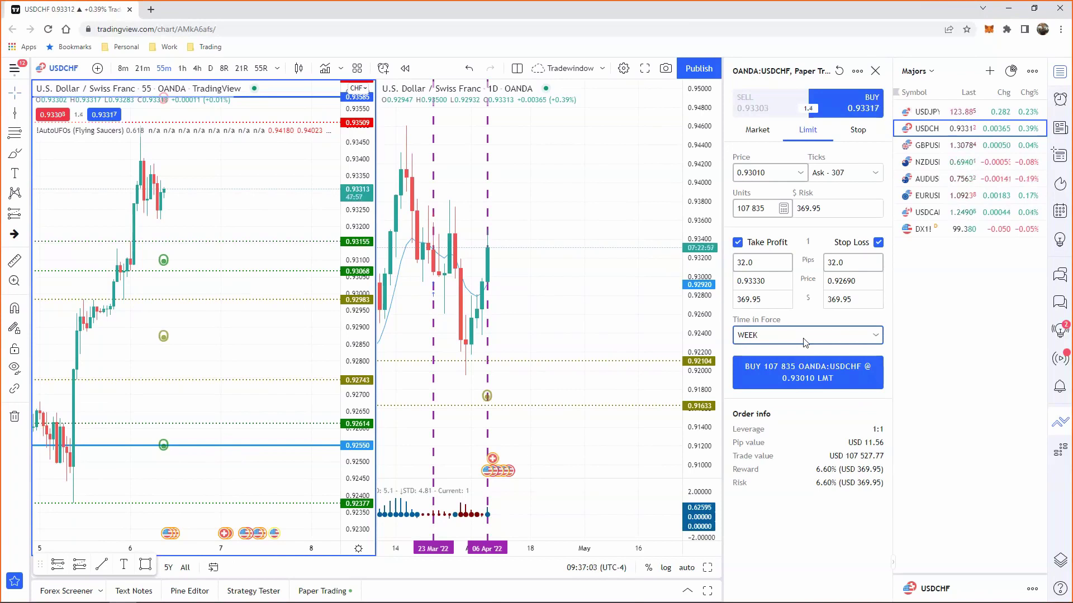
Place the 0.93010 buy limit, then start a second one at 0.92691 with take profit and stop loss
{"action": "left_click", "coordinate": [796, 364]}
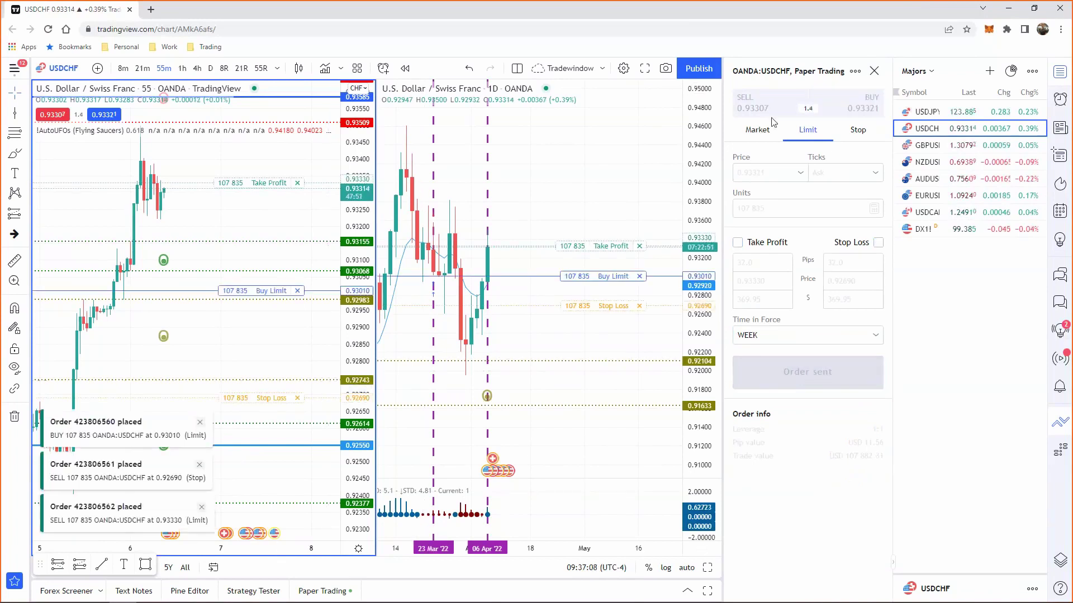
{"action": "left_click", "coordinate": [792, 171]}
{"action": "double_click", "coordinate": [783, 171]}
{"action": "type", "text": "0."}
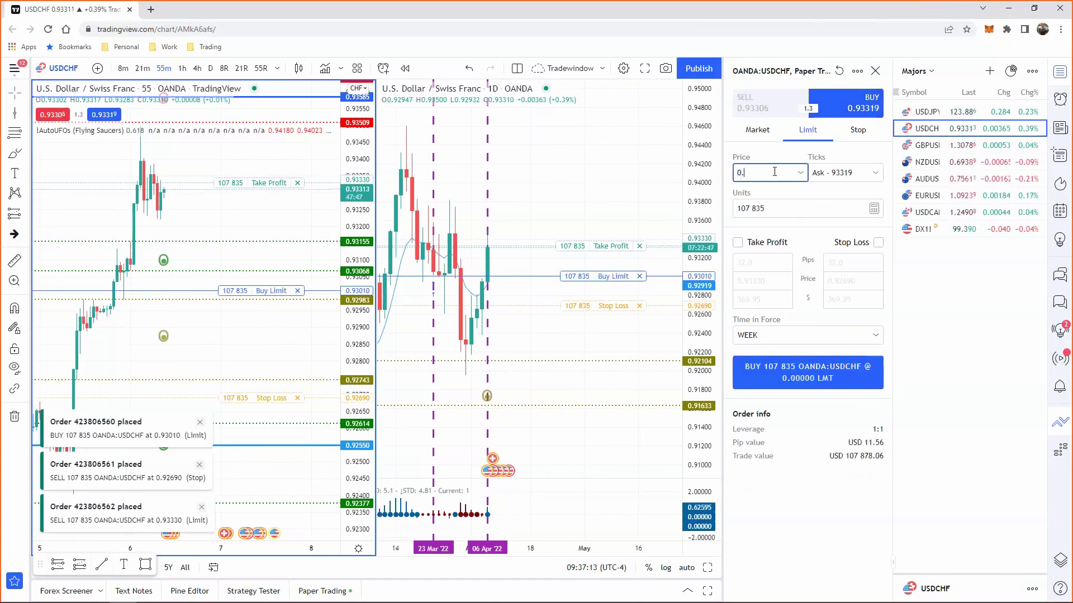
{"action": "type", "text": "92691"}
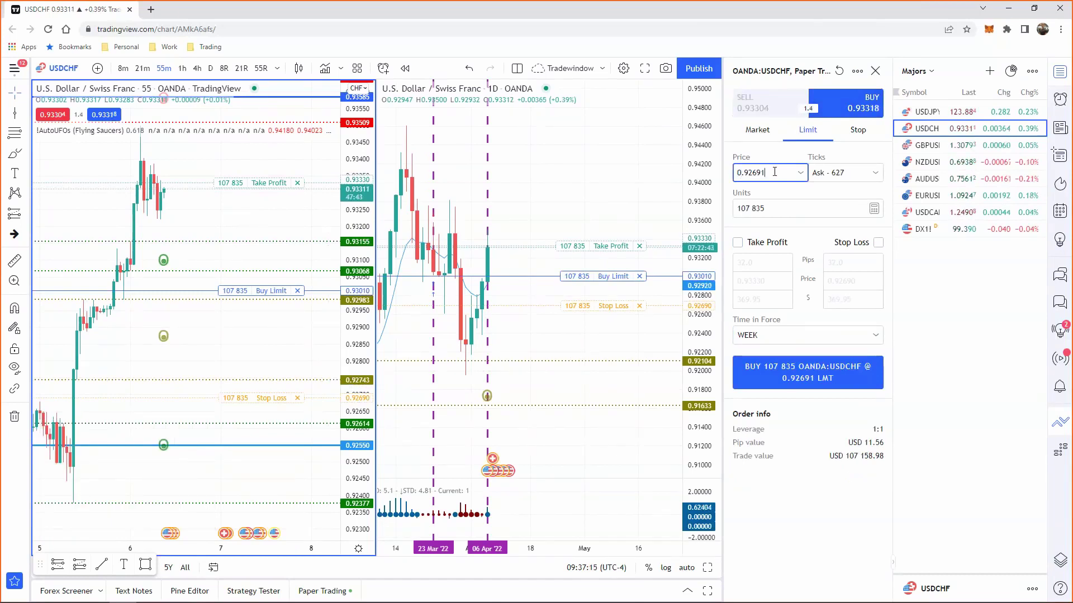
{"action": "left_click", "coordinate": [770, 246]}
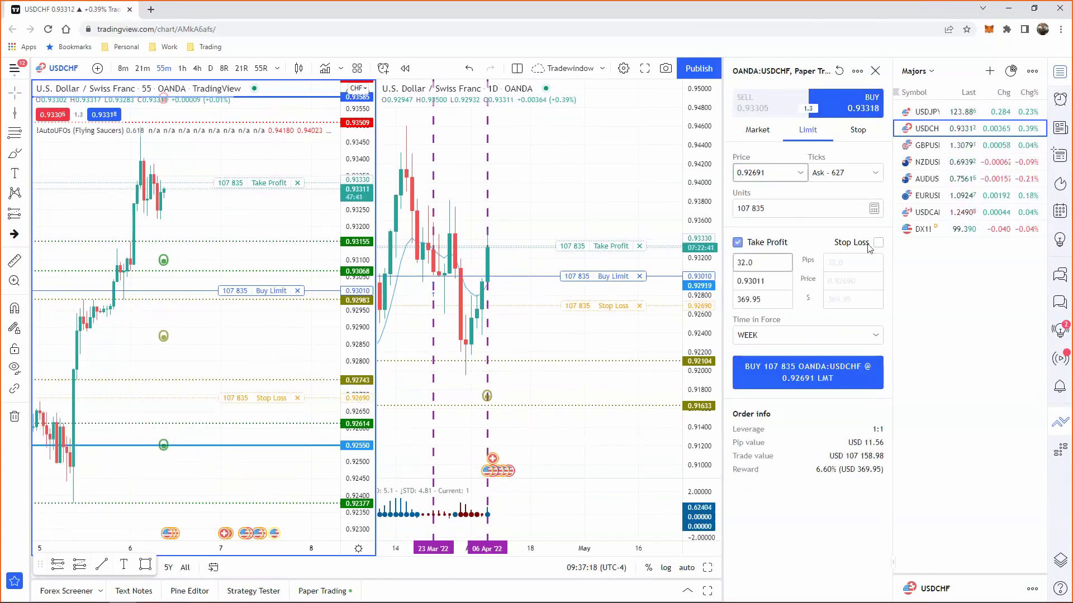
{"action": "left_click", "coordinate": [853, 244]}
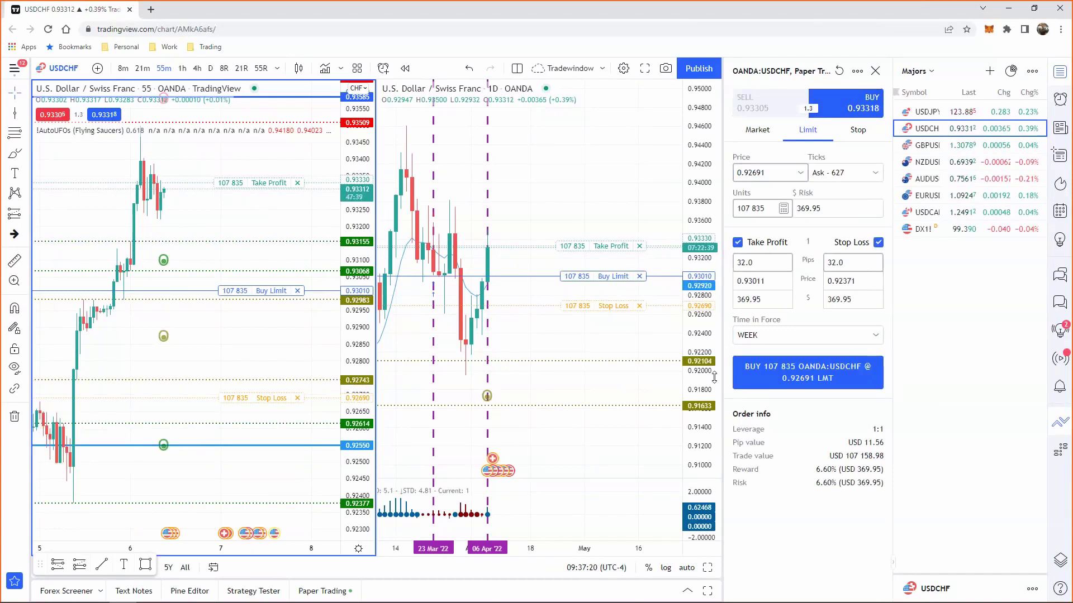
Compress the daily price scale and temporarily arrow-mark the 0.95558 and other dotted levels
{"action": "left_click_drag", "start_coordinate": [706, 340], "coordinate": [706, 391]}
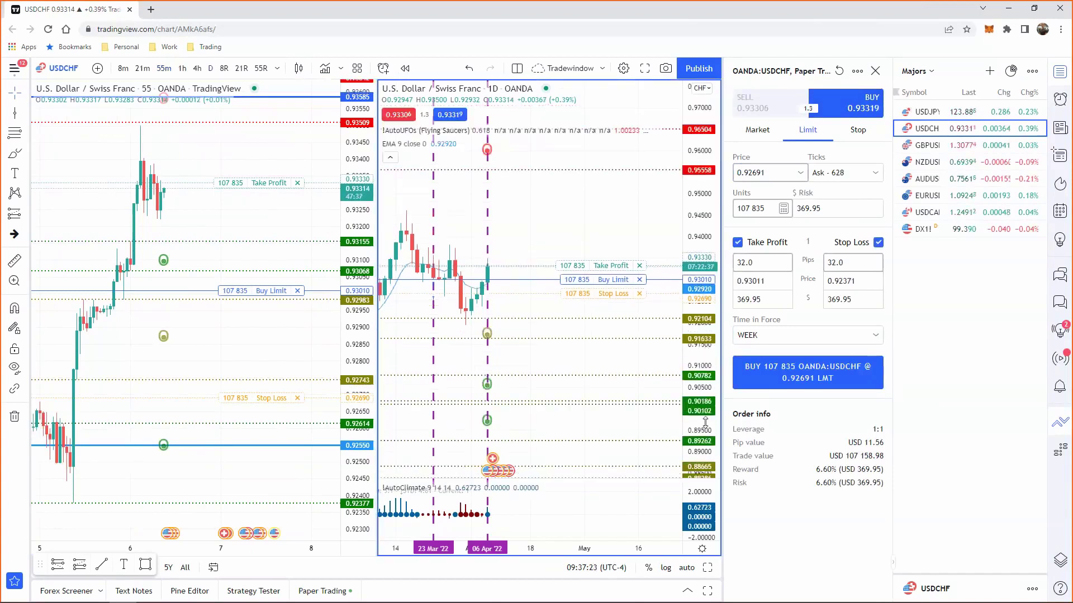
{"action": "left_click_drag", "start_coordinate": [598, 213], "coordinate": [596, 266]}
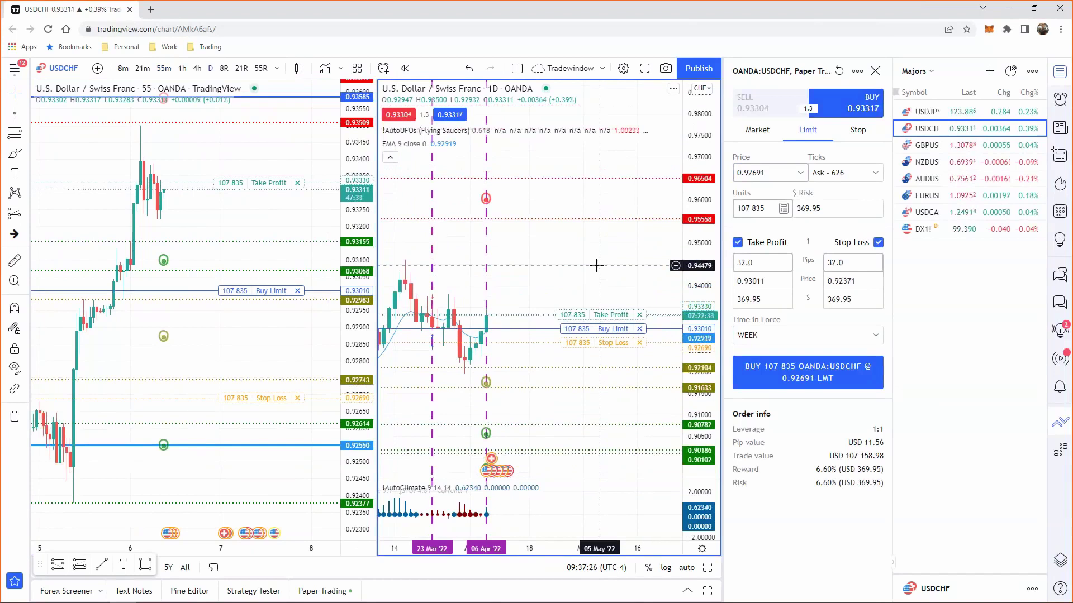
{"action": "left_click_drag", "start_coordinate": [590, 220], "coordinate": [611, 240]}
{"action": "left_click_drag", "start_coordinate": [703, 223], "coordinate": [689, 244]}
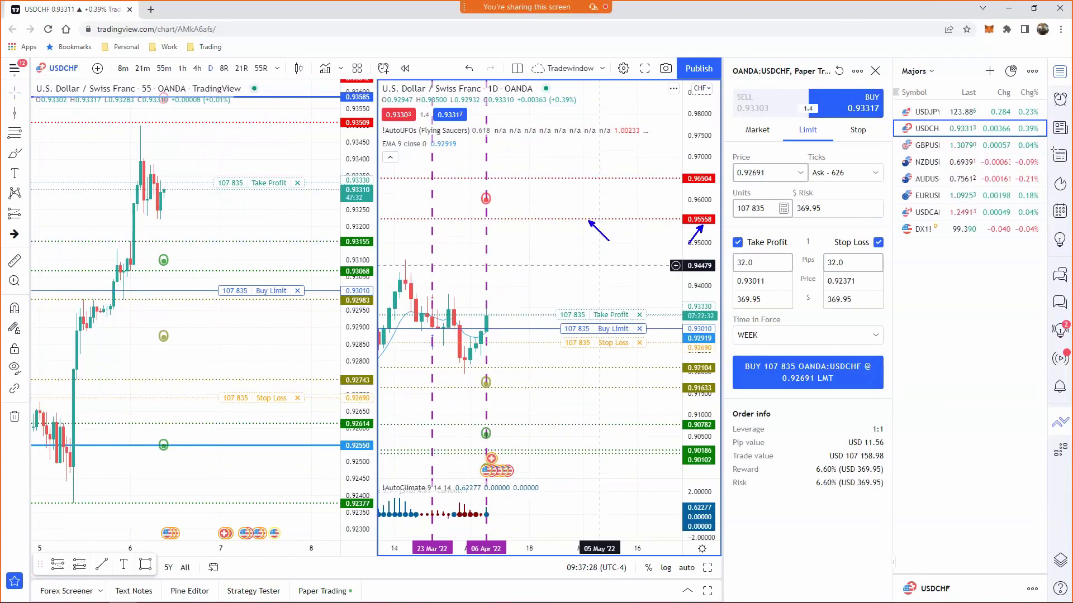
{"action": "left_click_drag", "start_coordinate": [498, 85], "coordinate": [508, 75]}
{"action": "left_click_drag", "start_coordinate": [506, 199], "coordinate": [595, 199]}
{"action": "left_click_drag", "start_coordinate": [500, 178], "coordinate": [570, 177]}
{"action": "left_click_drag", "start_coordinate": [502, 218], "coordinate": [553, 218]}
{"action": "left_click_drag", "start_coordinate": [542, 368], "coordinate": [520, 388]}
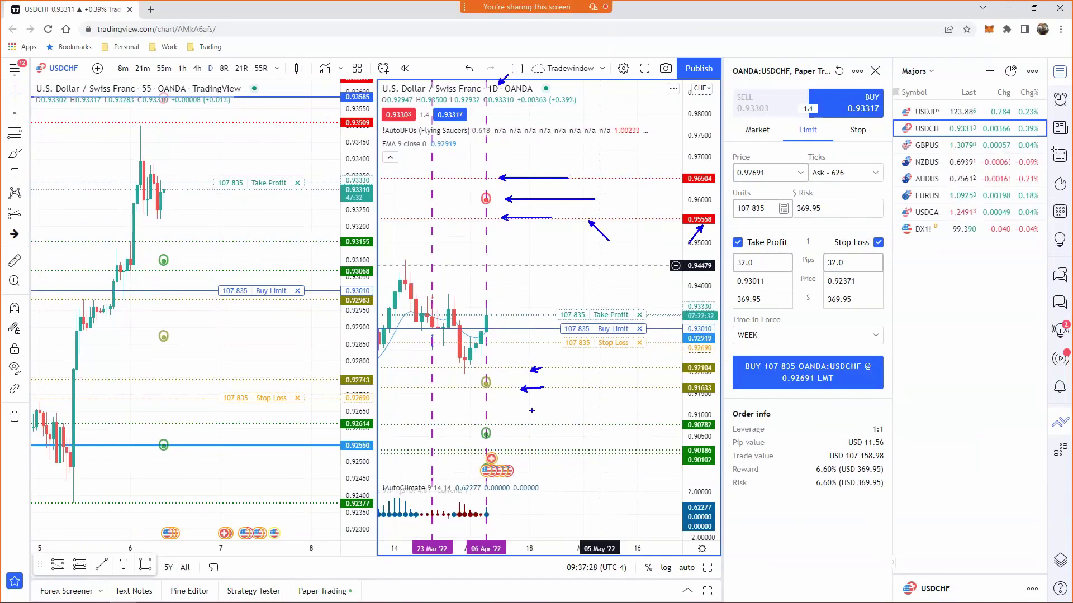
{"action": "key", "text": "Escape"}
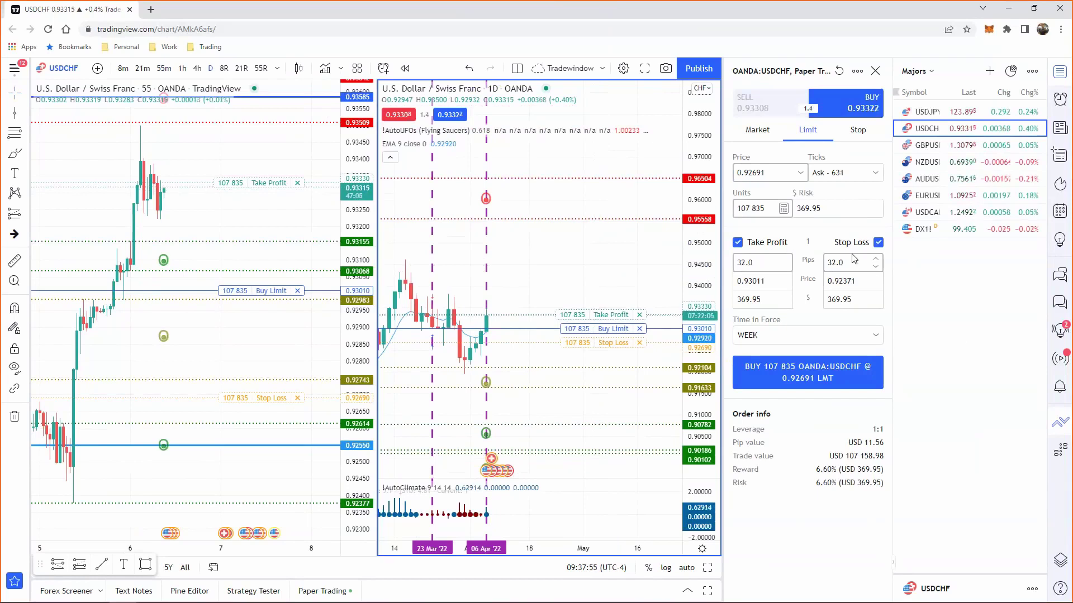
Enter 0.95558 as the second buy limit's take profit price and switch to 4X.txt
{"action": "double_click", "coordinate": [752, 281]}
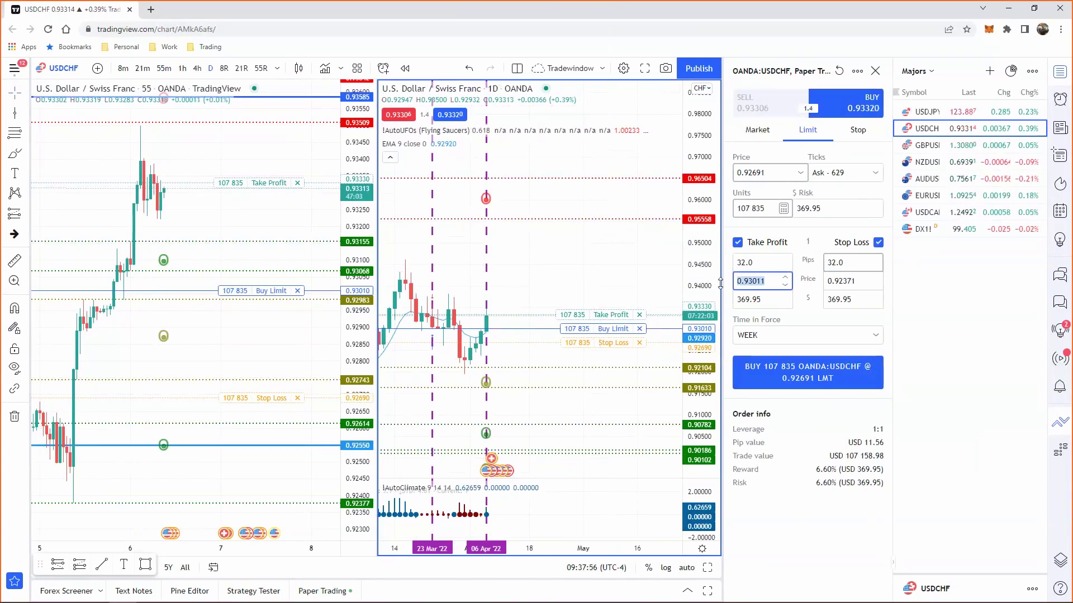
{"action": "type", "text": "0.95558"}
{"action": "key", "text": "alt+Tab"}
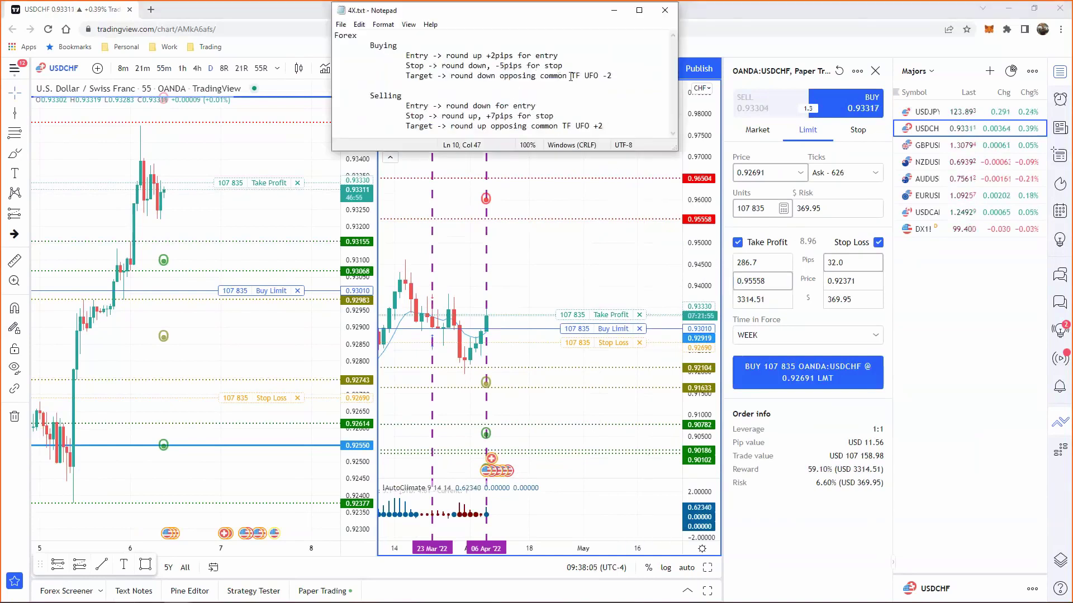
Check the Buying Target rule in 4X.txt and minimize Notepad
{"action": "left_click", "coordinate": [611, 76]}
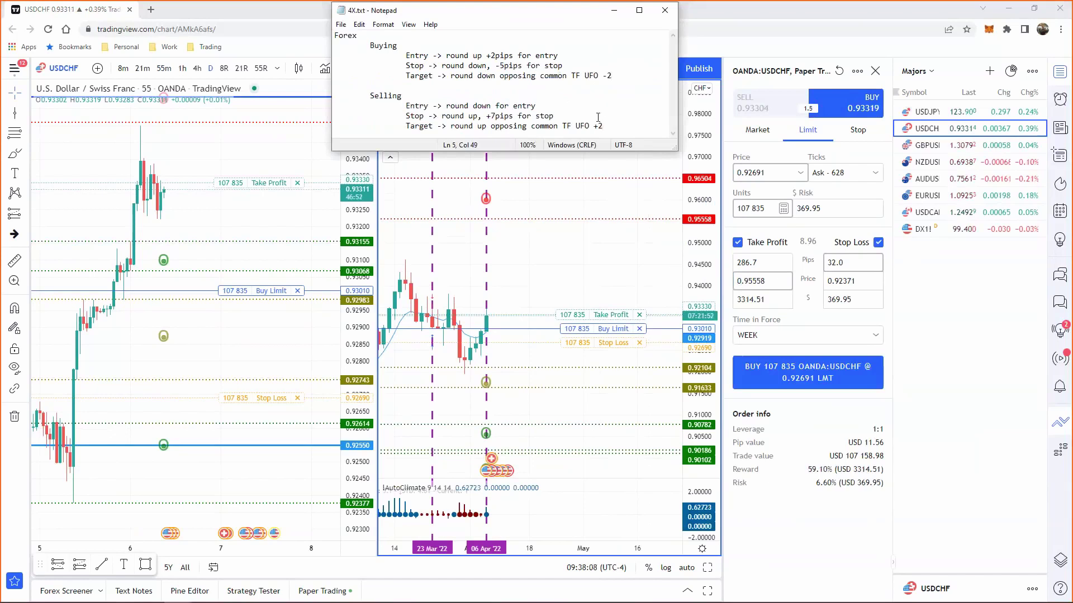
{"action": "left_click", "coordinate": [615, 11]}
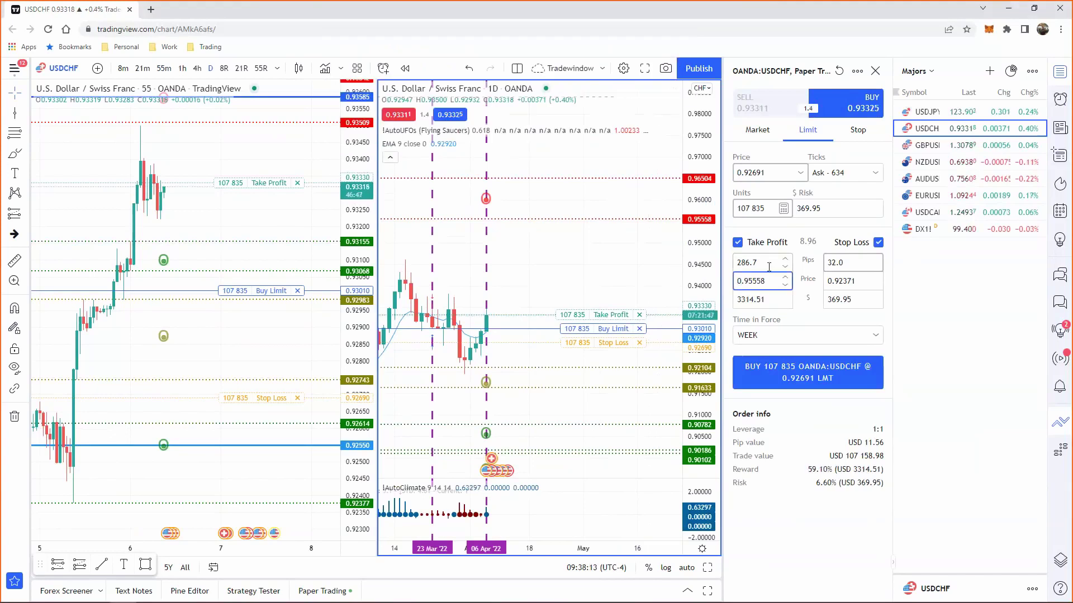
Edit the take profit to 0.95530 and place the 0.92691 buy limit order
{"action": "key", "text": "BackSpace"}
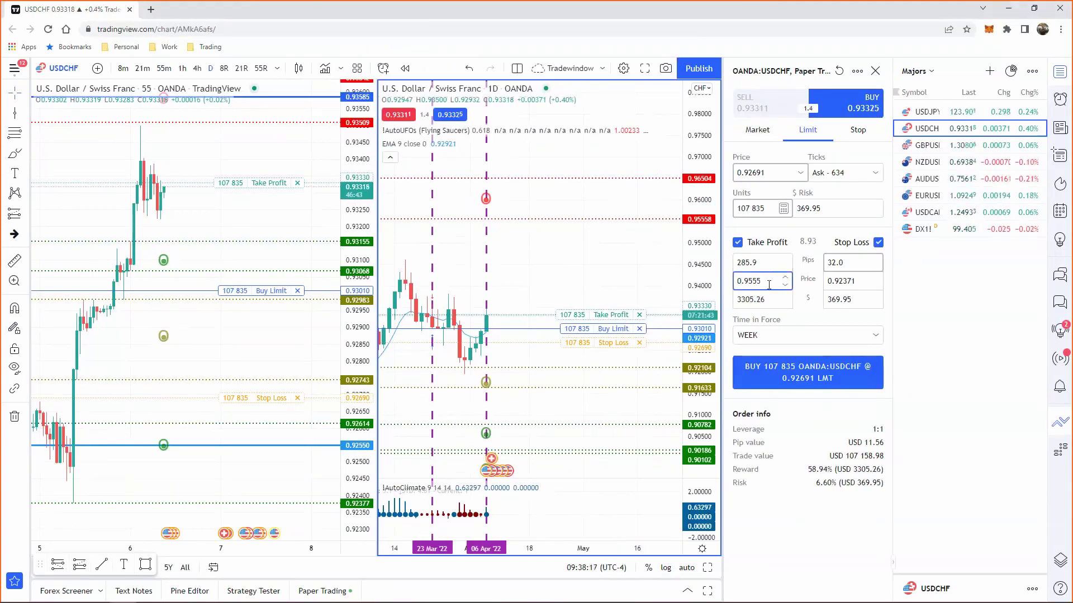
{"action": "key", "text": "BackSpace"}
{"action": "type", "text": "3"}
{"action": "left_click", "coordinate": [793, 372]}
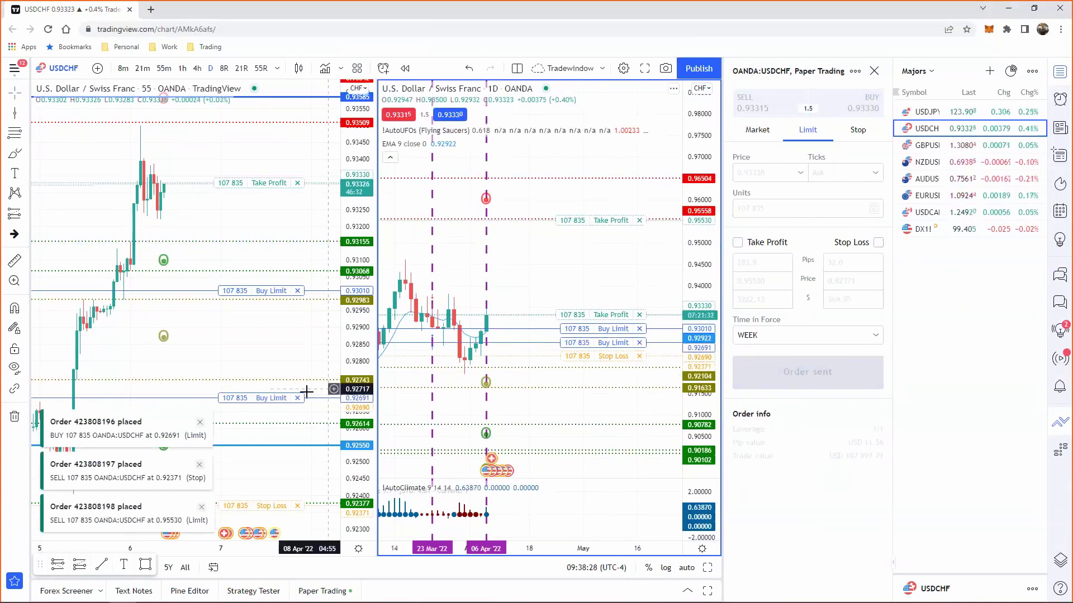
Modify the USDCHF buy limit order so its price is 0.93011 and its stop loss 0.9269
{"action": "left_click", "coordinate": [266, 403]}
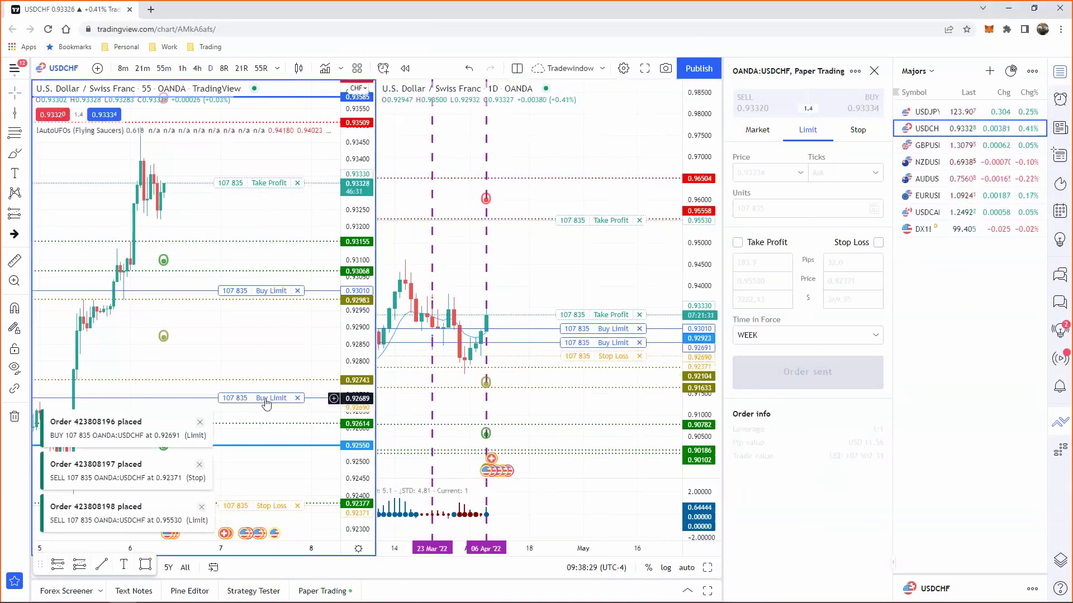
{"action": "right_click", "coordinate": [267, 402]}
{"action": "left_click", "coordinate": [291, 429]}
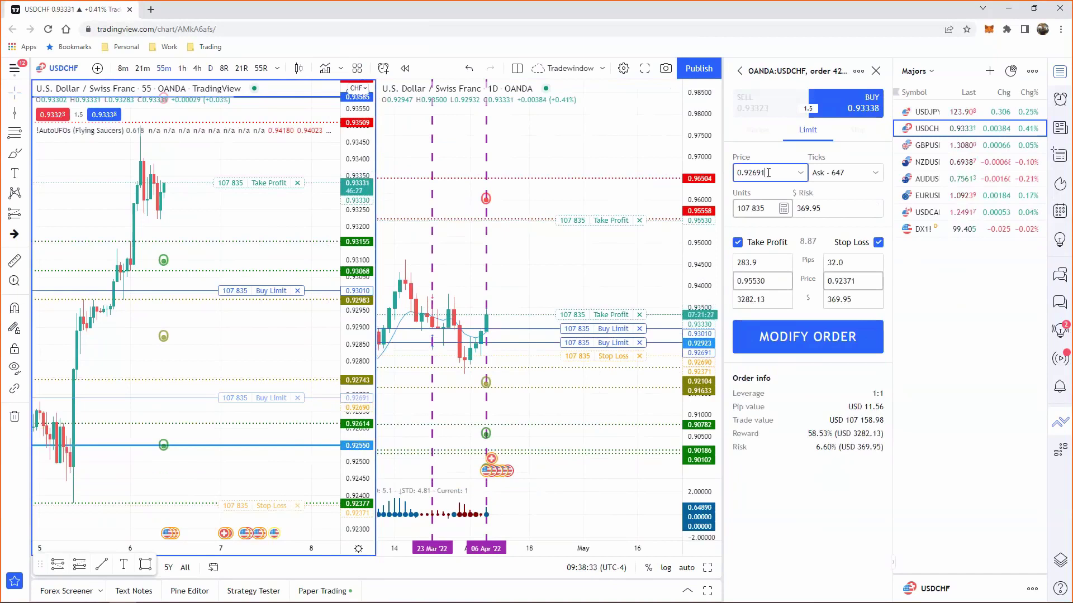
{"action": "key", "text": "BackSpace"}
{"action": "key", "text": "BackSpace"}
{"action": "key", "text": "BackSpace"}
{"action": "key", "text": "BackSpace"}
{"action": "type", "text": "3011"}
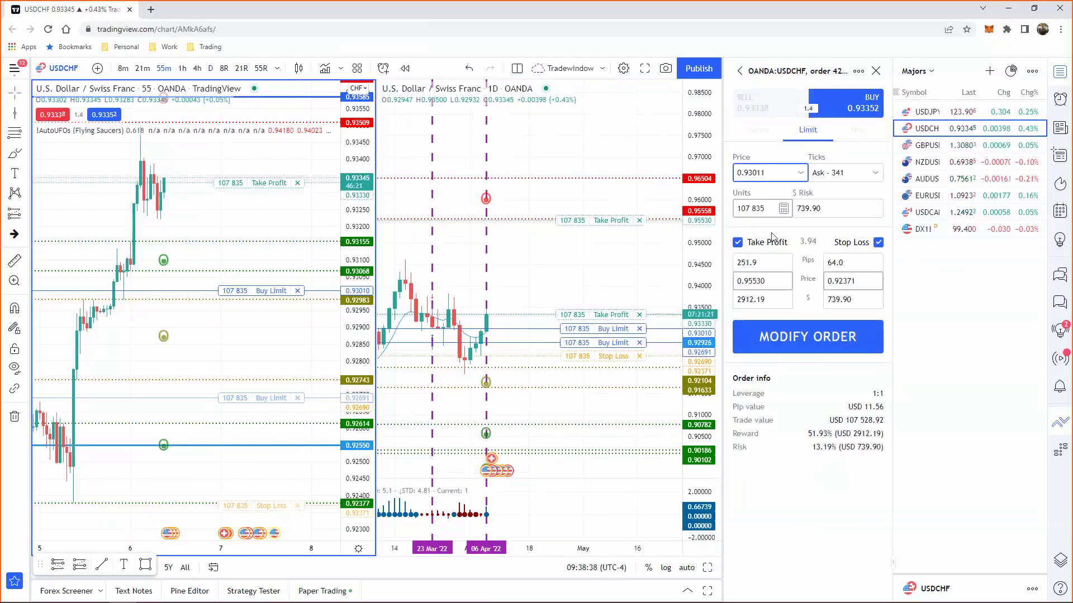
{"action": "left_click", "coordinate": [861, 283]}
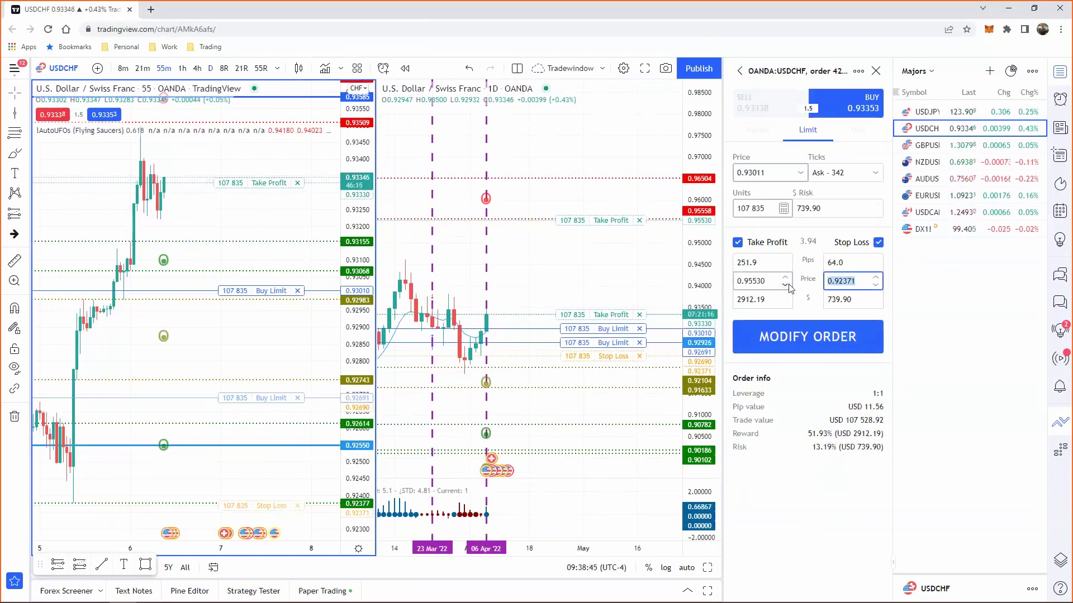
{"action": "type", "text": "."}
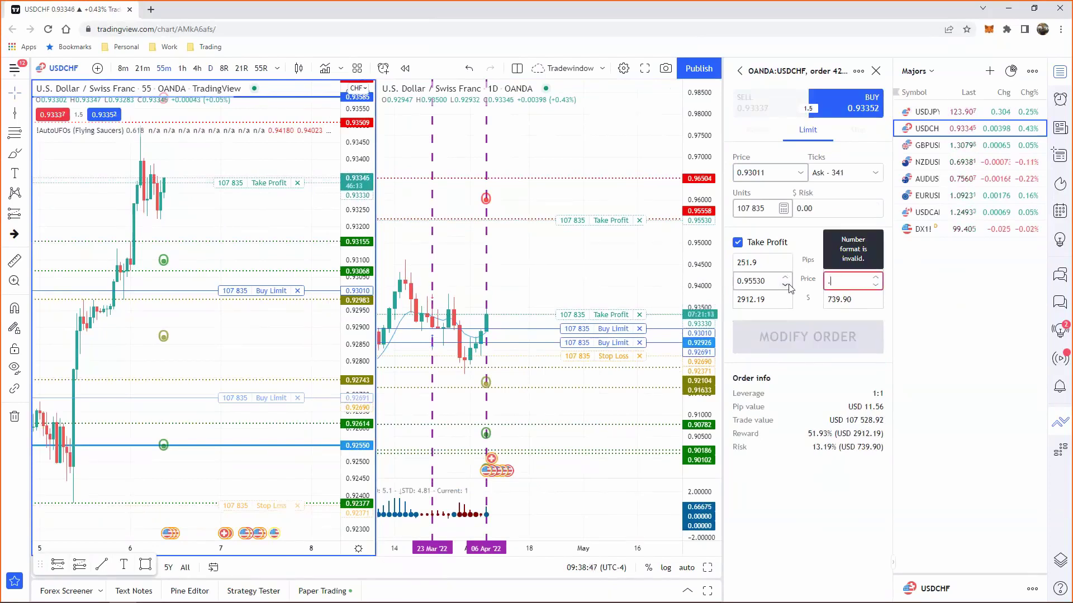
{"action": "type", "text": "9269"}
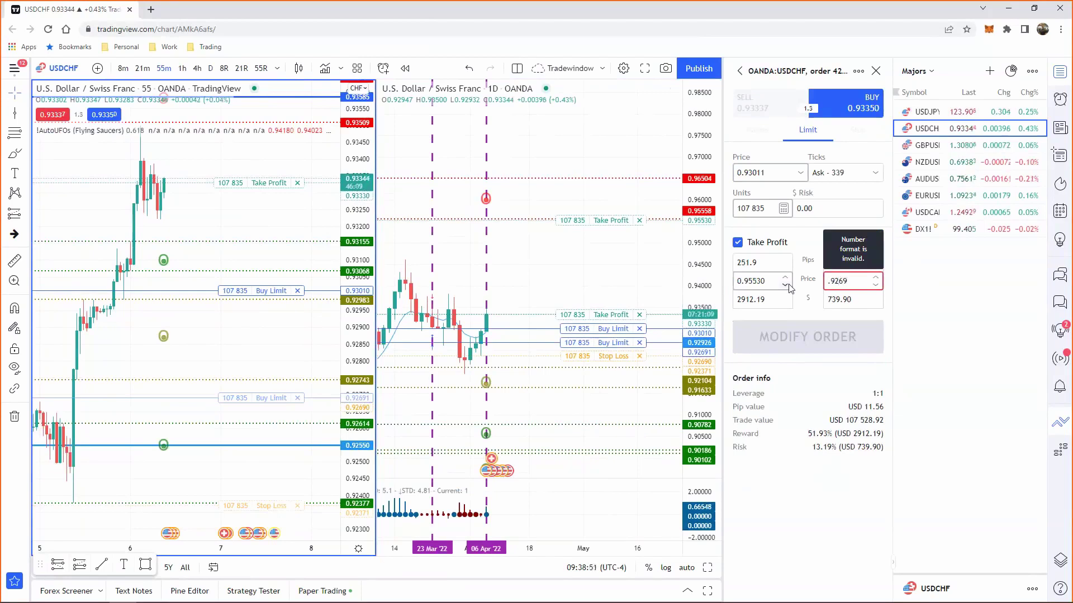
{"action": "left_click", "coordinate": [793, 335]}
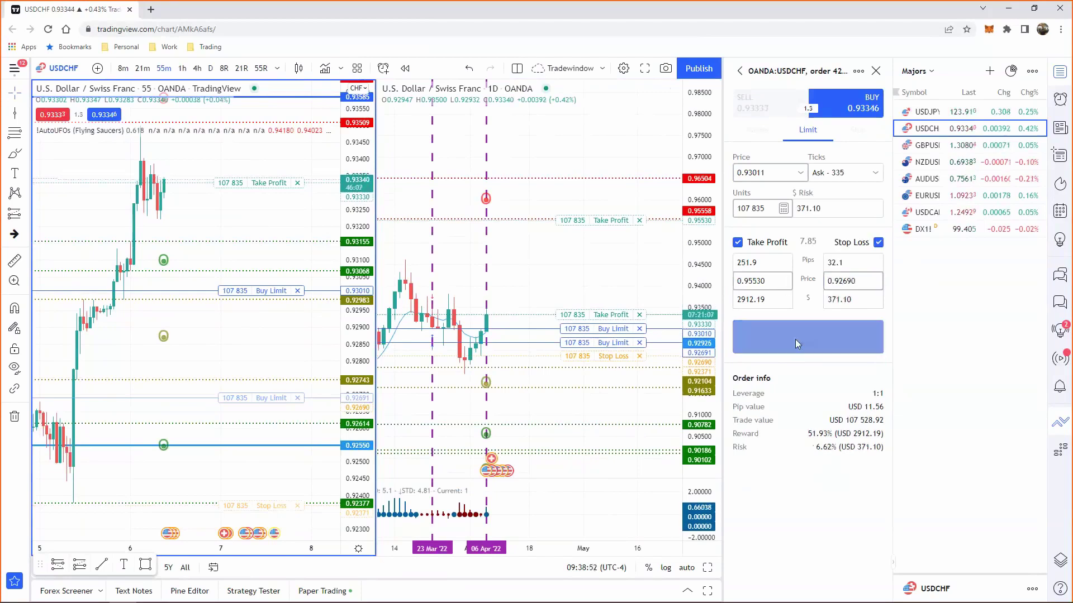
{"action": "left_click_drag", "start_coordinate": [361, 413], "coordinate": [363, 447]}
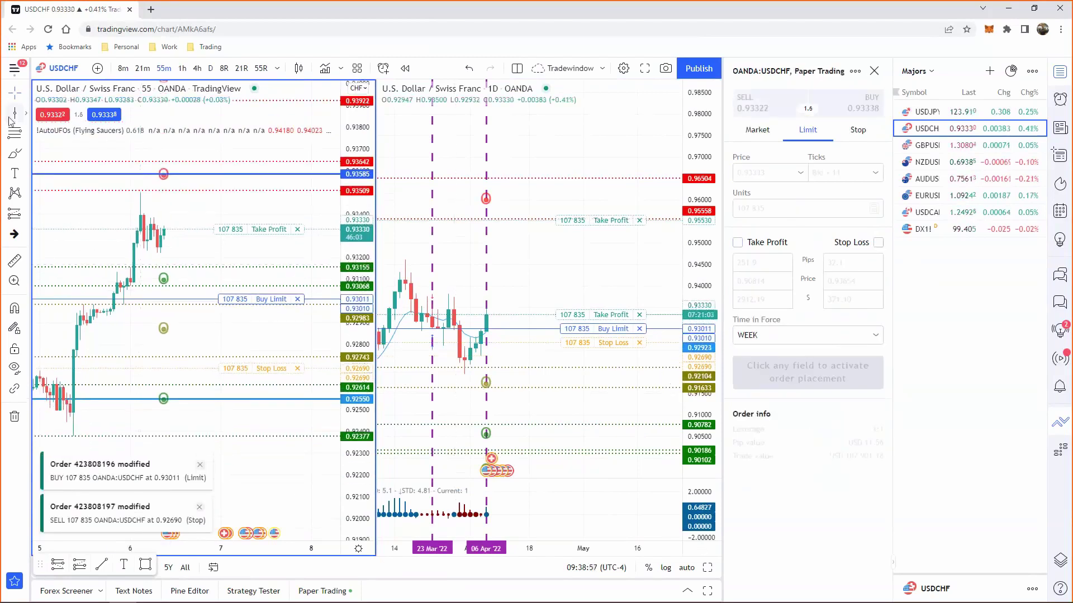
Delete the blue 0.92550 line on the 55-minute chart, then close the Paper Trading panel
{"action": "left_click", "coordinate": [163, 244]}
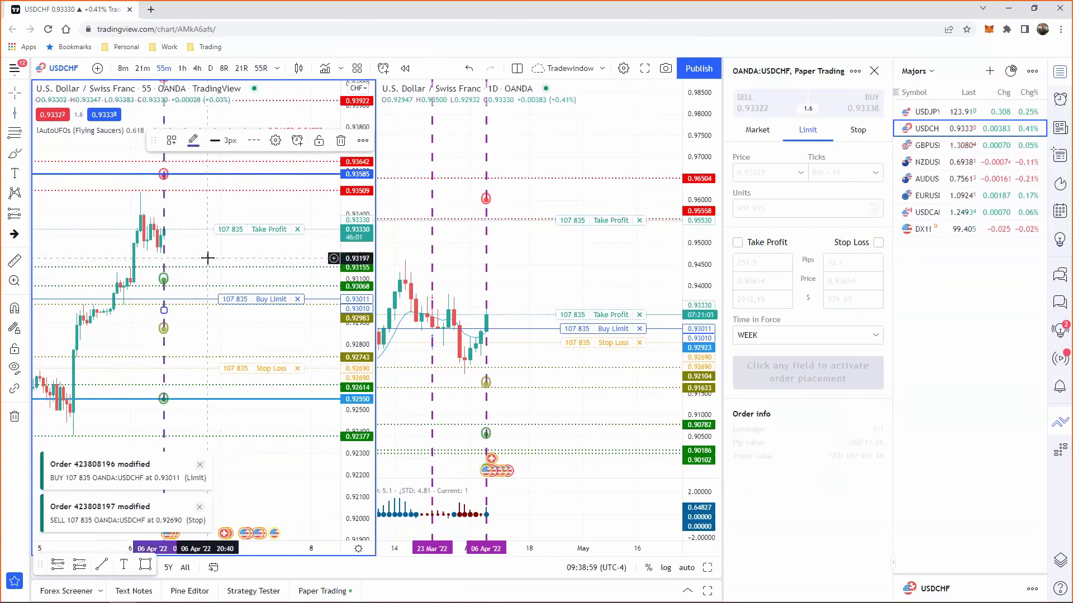
{"action": "left_click_drag", "start_coordinate": [164, 245], "coordinate": [164, 290]}
{"action": "left_click_drag", "start_coordinate": [347, 311], "coordinate": [349, 334]}
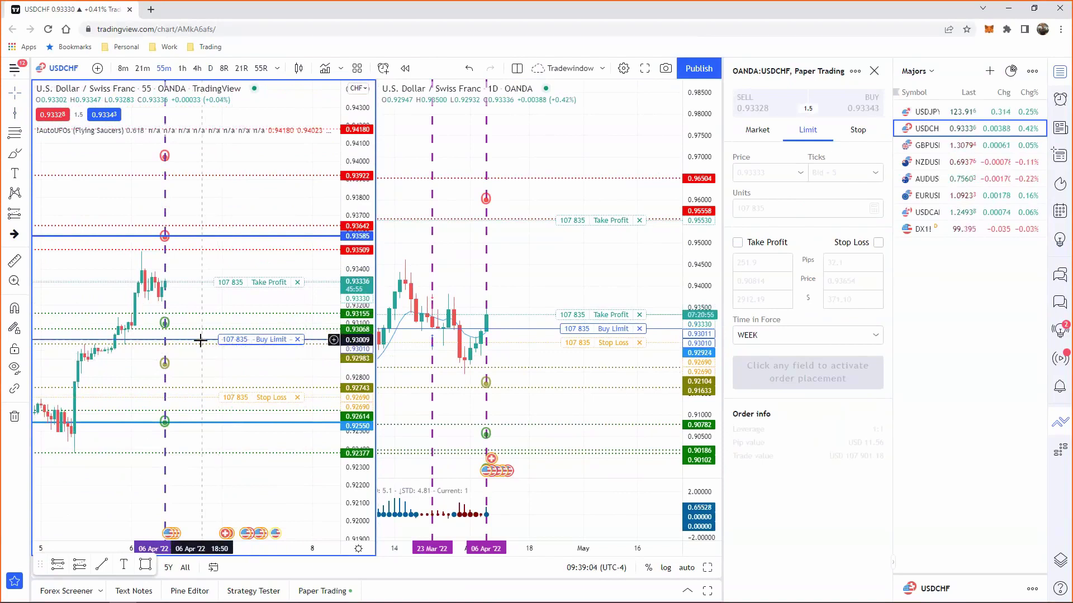
{"action": "left_click", "coordinate": [235, 423]}
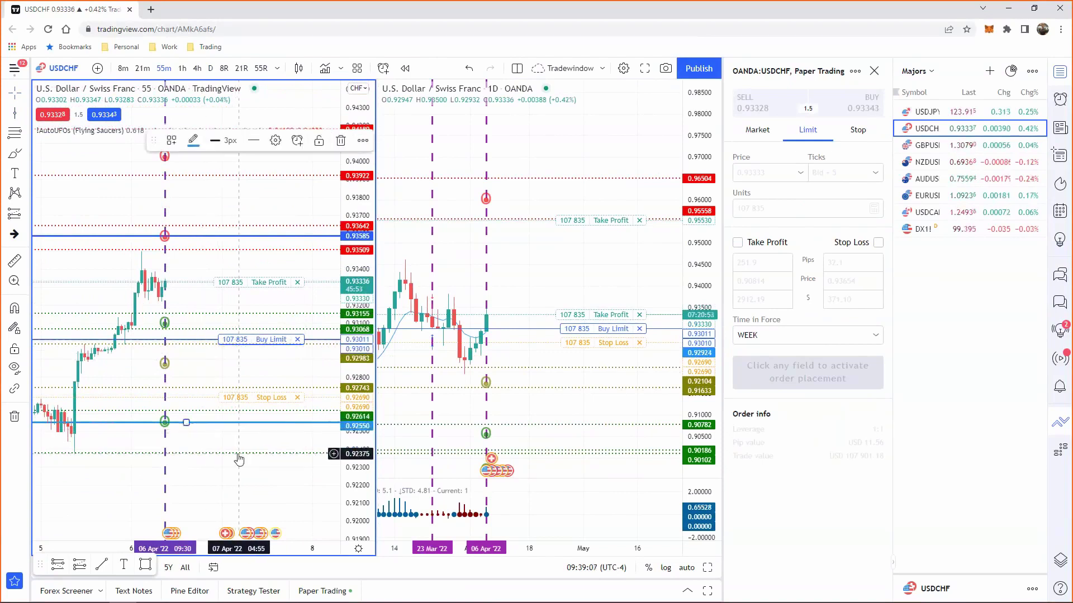
{"action": "key", "text": "Delete"}
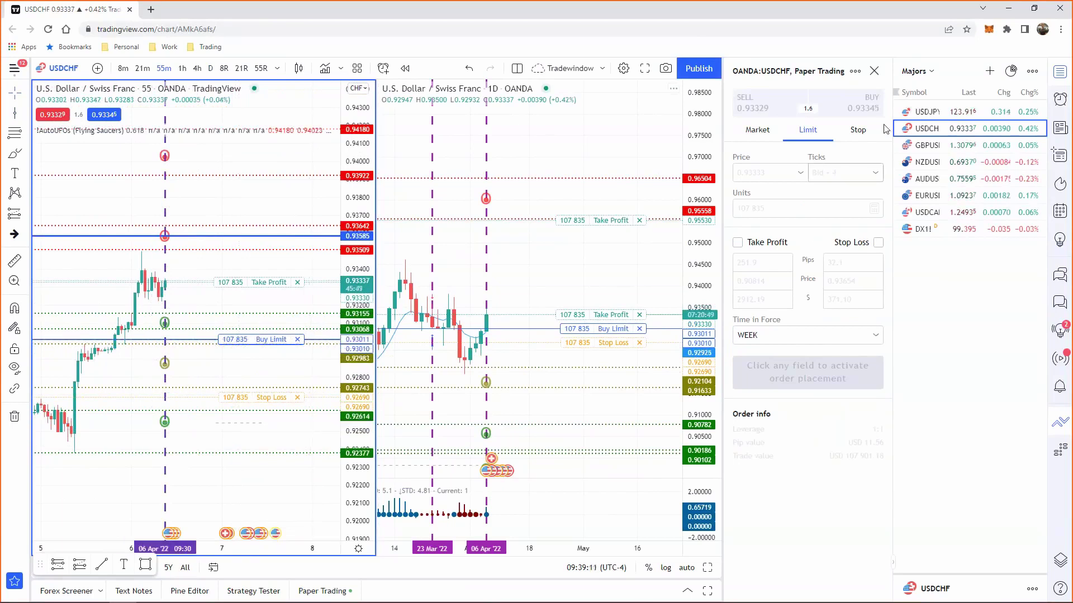
{"action": "left_click", "coordinate": [873, 71]}
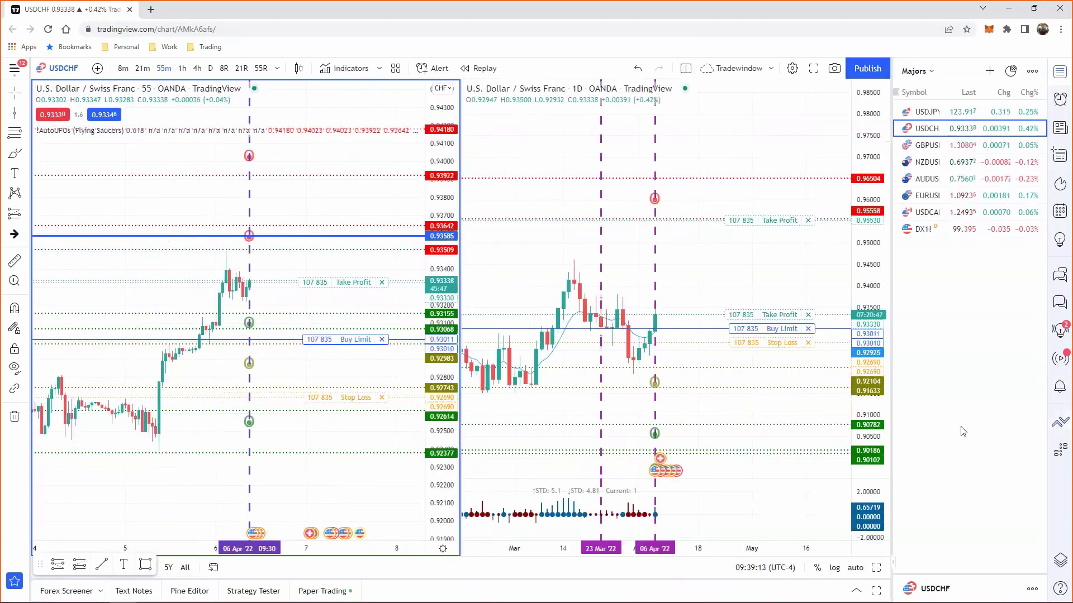
Use Lightshot to capture a region spanning both USDCHF charts
{"action": "key", "text": "Print"}
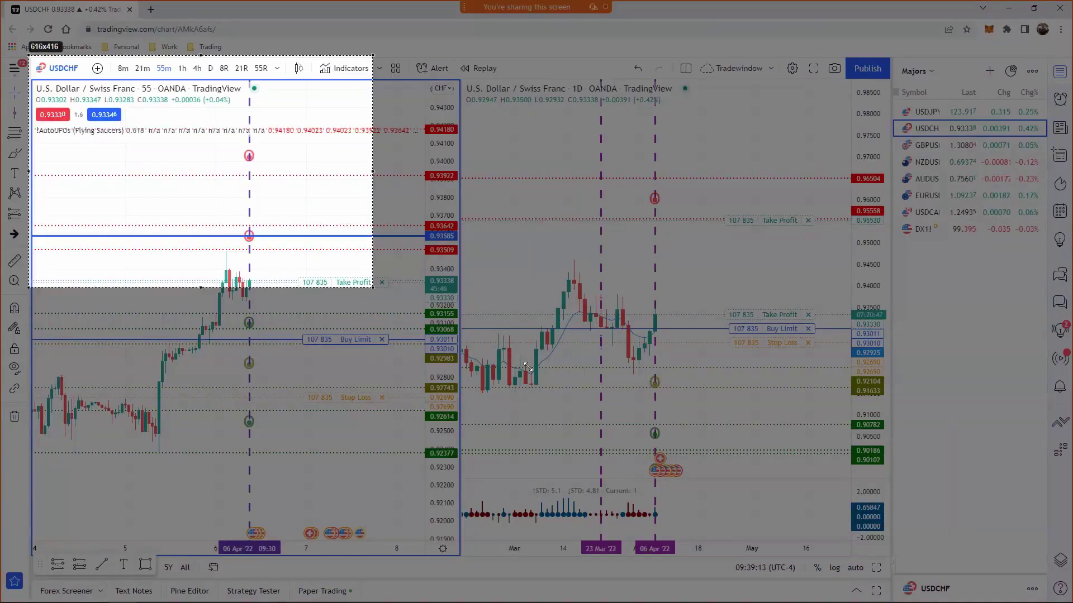
{"action": "left_click_drag", "start_coordinate": [527, 366], "coordinate": [891, 580]}
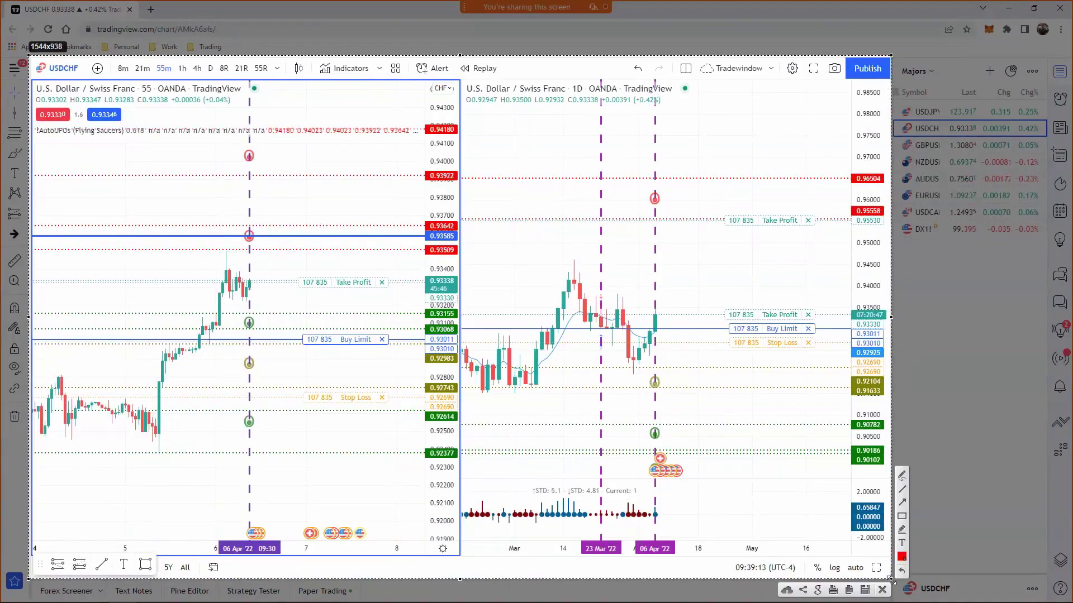
{"action": "left_click", "coordinate": [864, 591]}
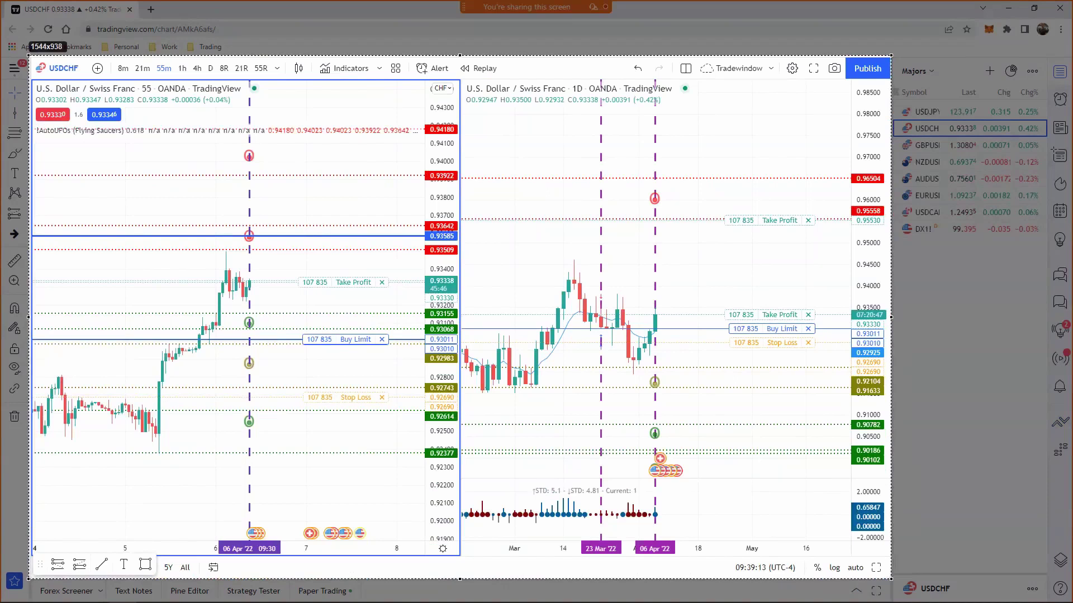
{"action": "key", "text": "Return"}
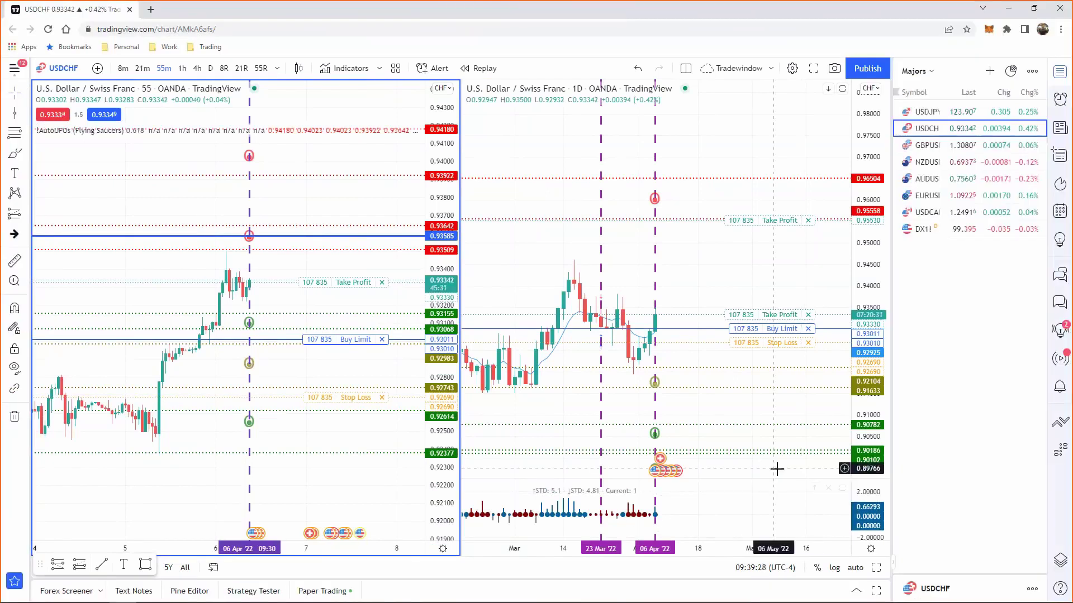
Load the OANDA XAUUSD Gold Spot symbol into the USDCHF chart panes via Symbol Search
{"action": "left_click", "coordinate": [760, 255]}
{"action": "type", "text": "XAU"}
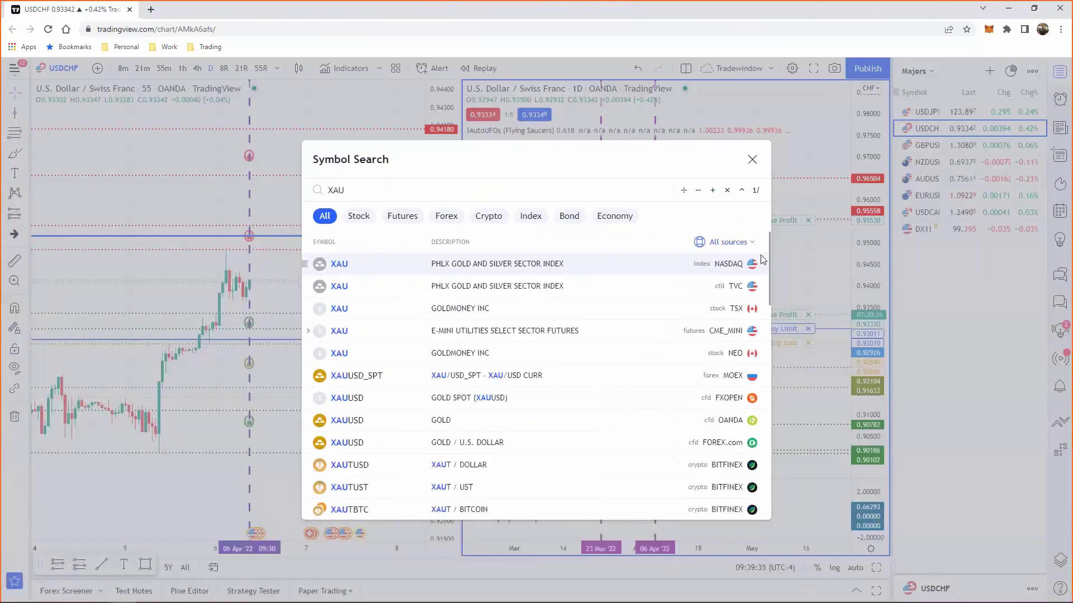
{"action": "type", "text": "USD"}
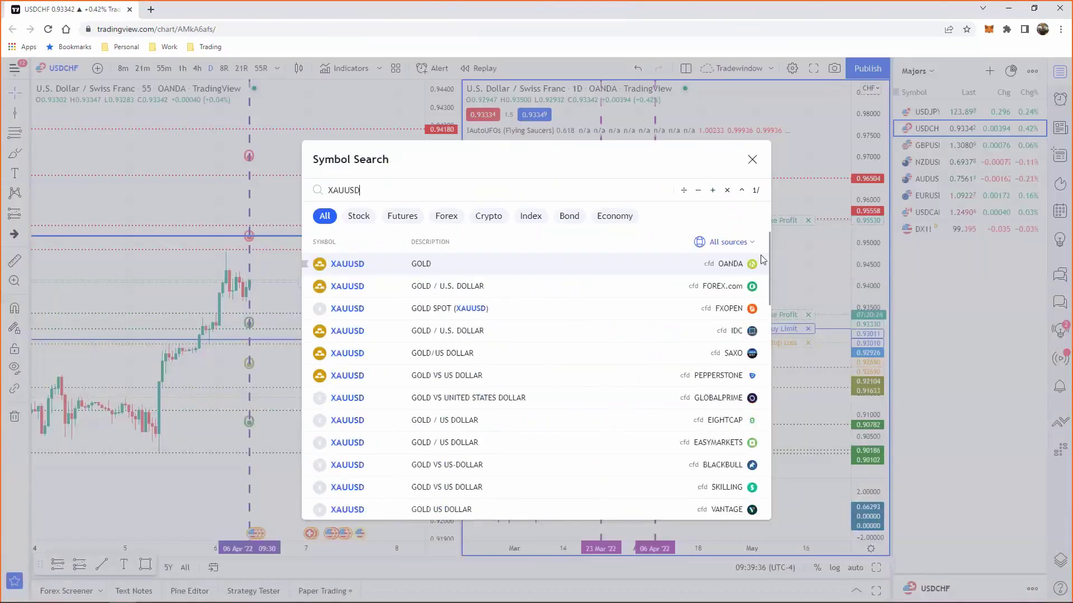
{"action": "left_click", "coordinate": [510, 273]}
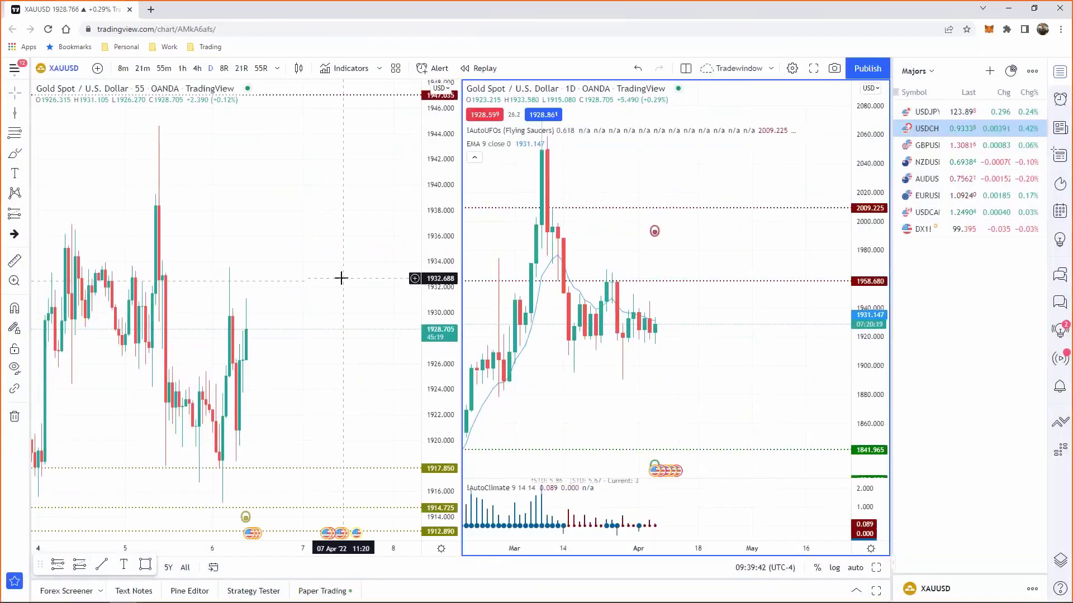
{"action": "left_click", "coordinate": [410, 265]}
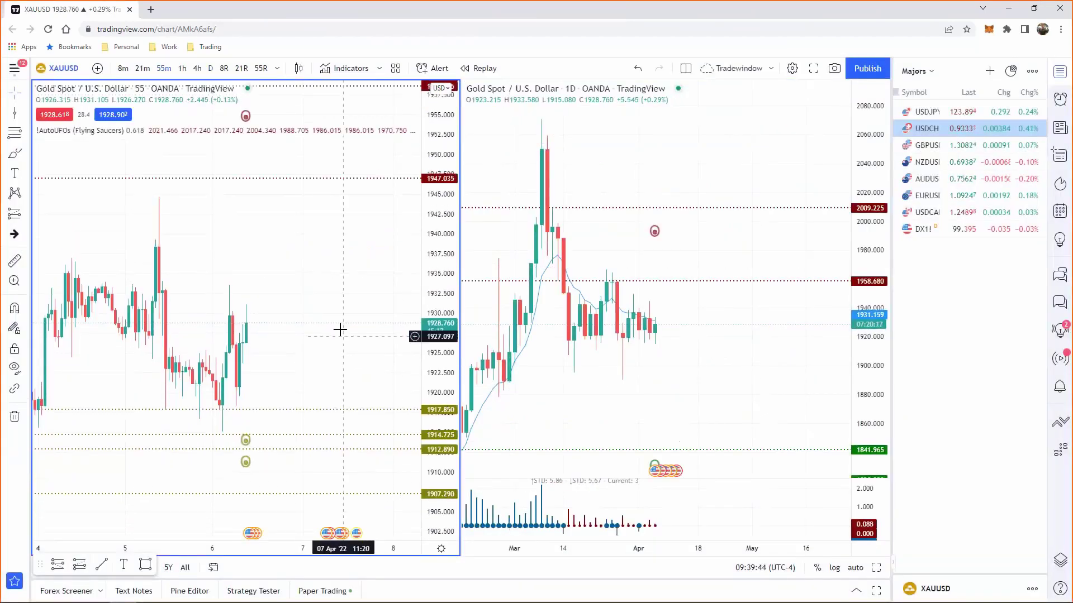
Put the left gold chart on 21 minutes and stretch the right chart's price range taller
{"action": "left_click_drag", "start_coordinate": [354, 249], "coordinate": [354, 235]}
{"action": "left_click", "coordinate": [680, 240]}
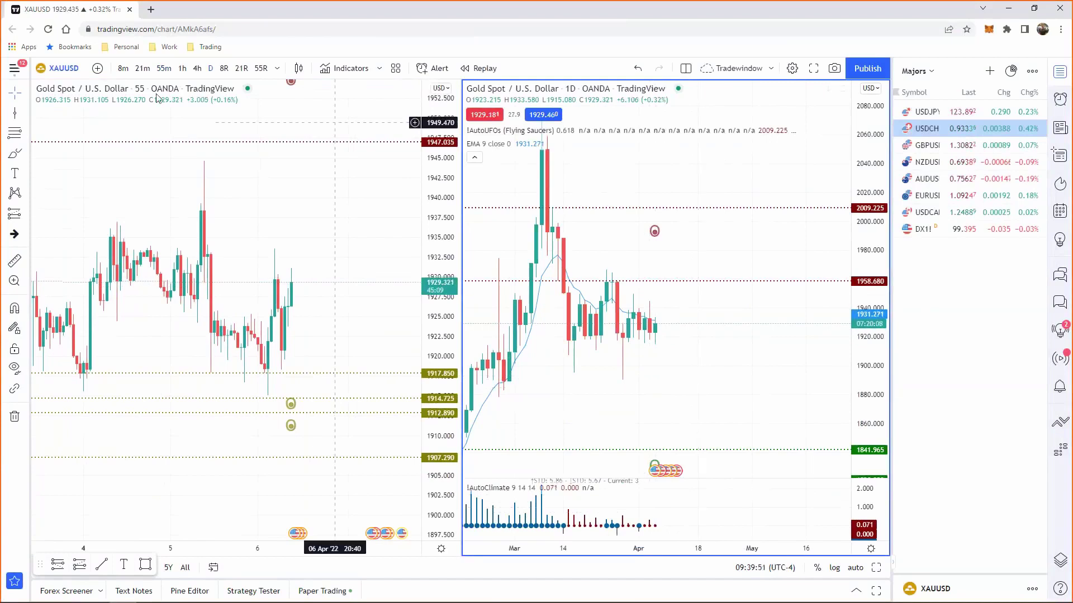
{"action": "left_click", "coordinate": [298, 117]}
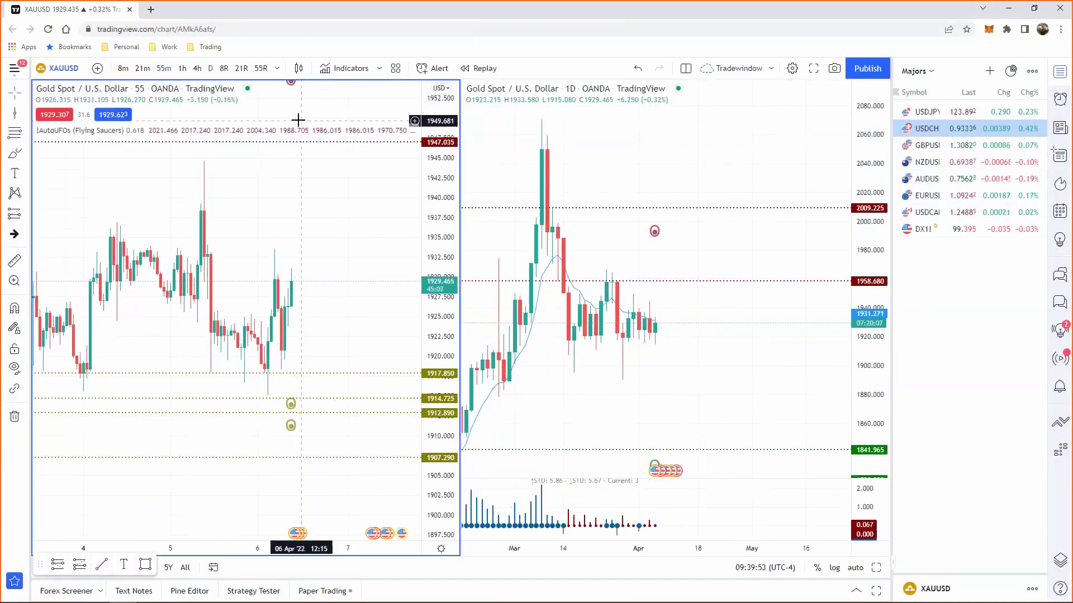
{"action": "left_click", "coordinate": [196, 68]}
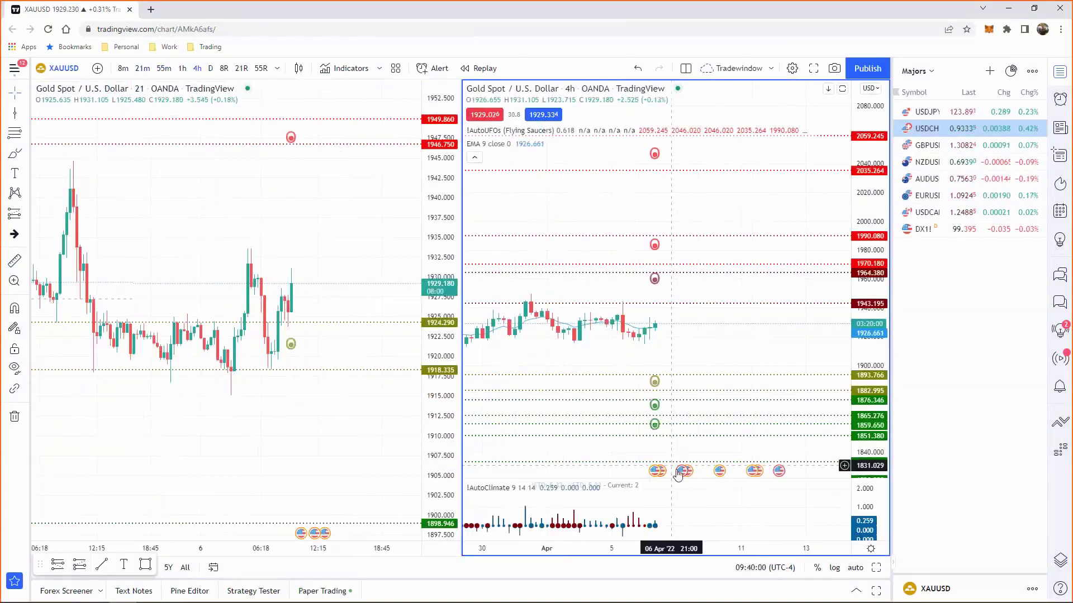
{"action": "left_click_drag", "start_coordinate": [736, 359], "coordinate": [745, 225]}
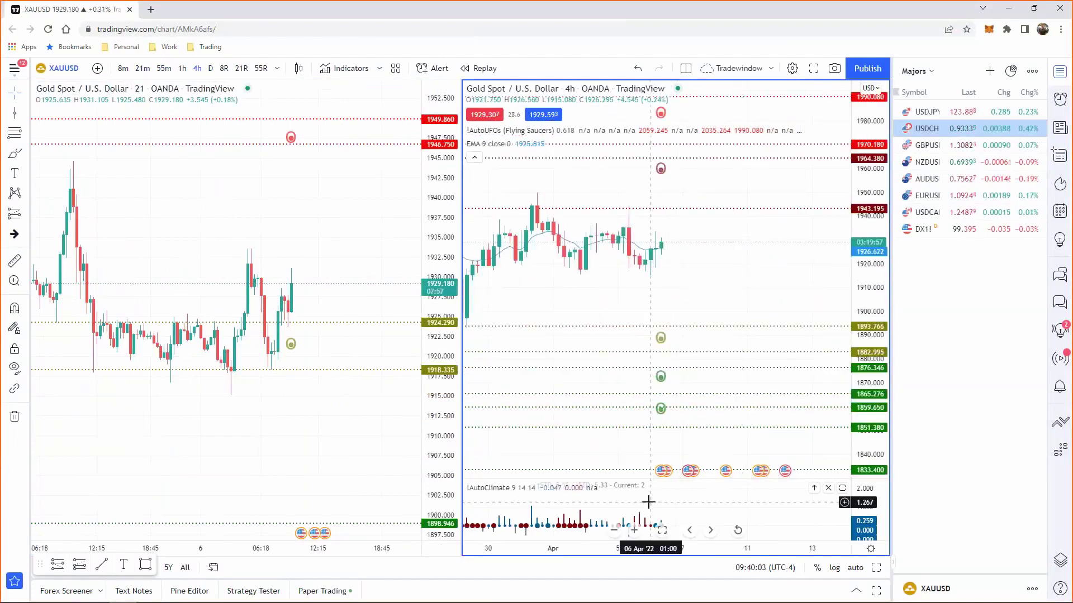
{"action": "left_click_drag", "start_coordinate": [859, 503], "coordinate": [859, 525]}
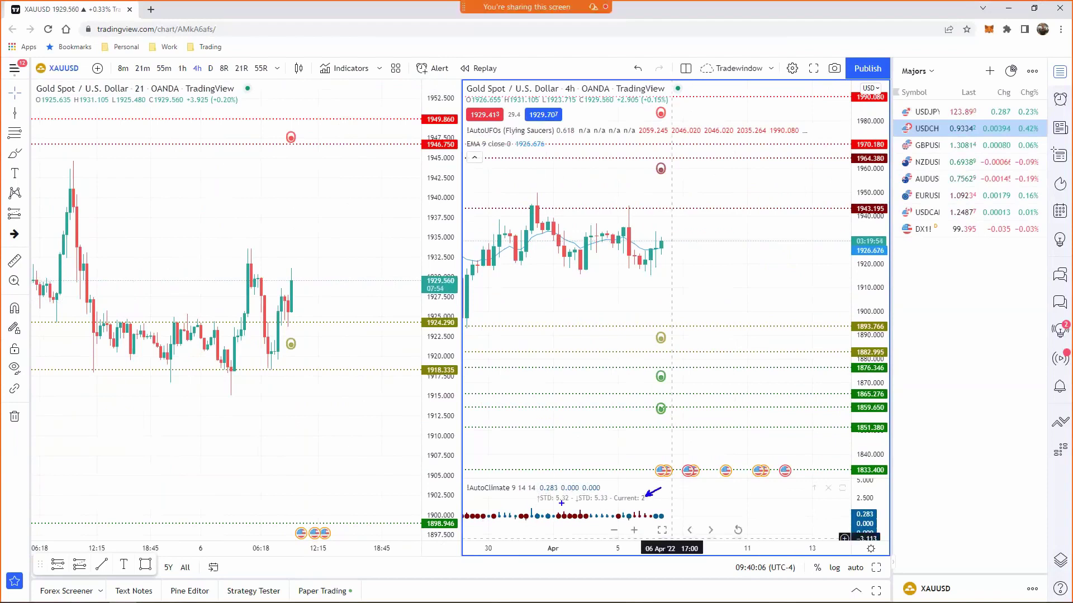
Draw arrows at the STD reading and the 1924.290 and 1918.335 levels, circling the nearby wicks
{"action": "left_click_drag", "start_coordinate": [571, 511], "coordinate": [563, 503]}
{"action": "left_click_drag", "start_coordinate": [841, 254], "coordinate": [751, 264]}
{"action": "left_click_drag", "start_coordinate": [330, 321], "coordinate": [361, 314]}
{"action": "left_click", "coordinate": [371, 443]}
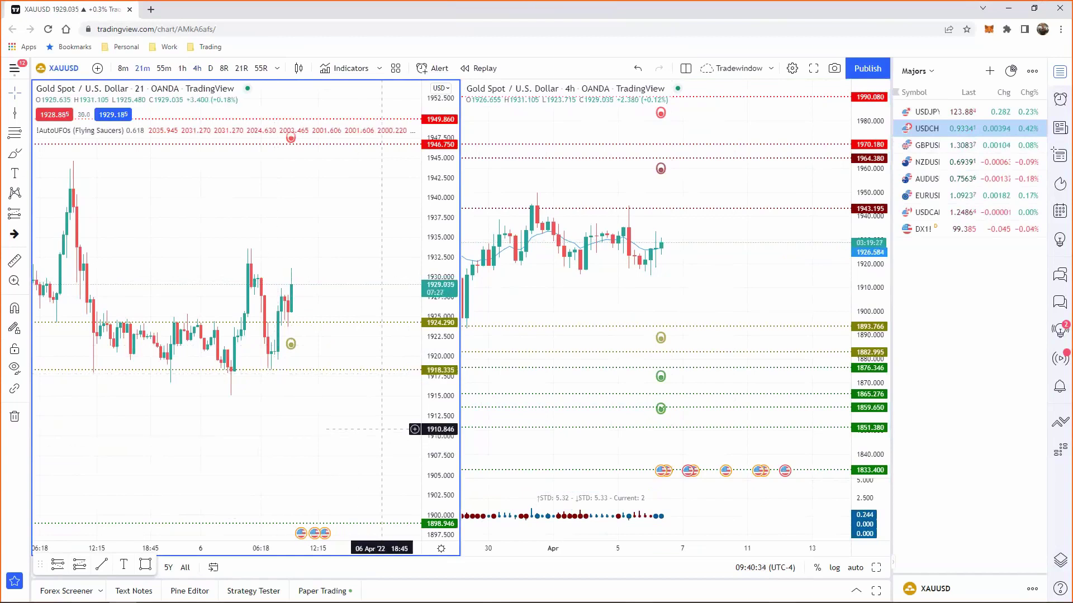
{"action": "left_click", "coordinate": [284, 323]}
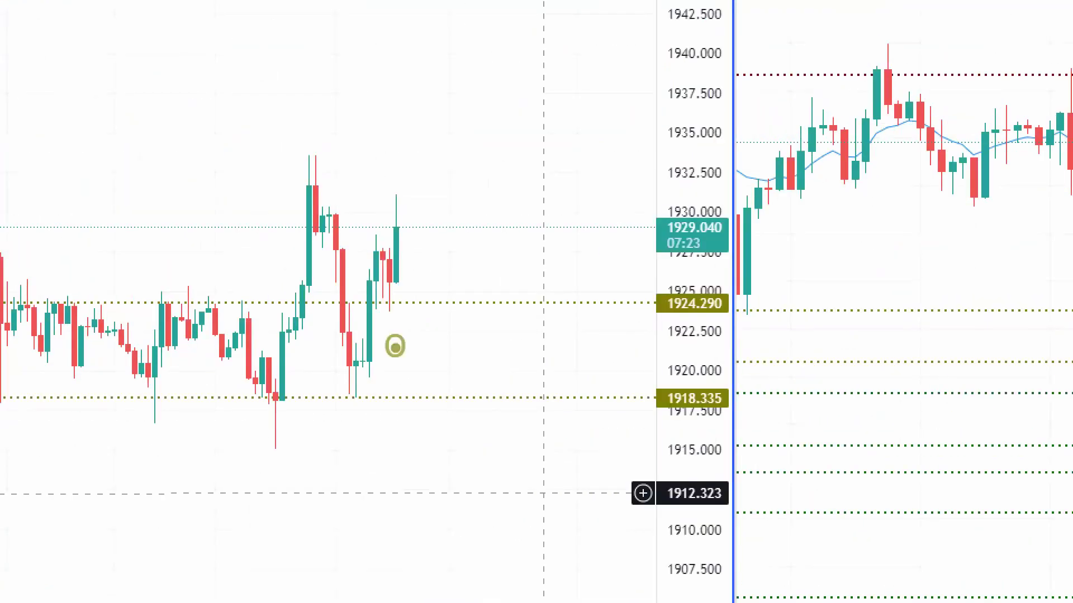
{"action": "left_click_drag", "start_coordinate": [419, 300], "coordinate": [557, 277]}
{"action": "left_click_drag", "start_coordinate": [431, 394], "coordinate": [498, 416]}
{"action": "left_click_drag", "start_coordinate": [361, 294], "coordinate": [406, 324]}
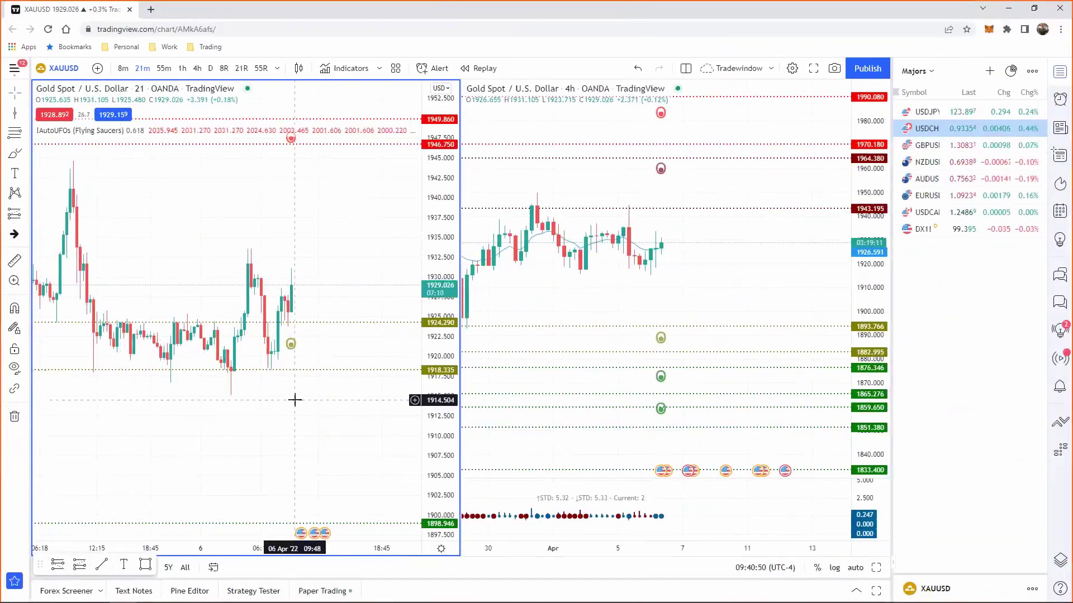
Shift and rescale the candles on the right 4-hour chart
{"action": "left_click", "coordinate": [704, 301]}
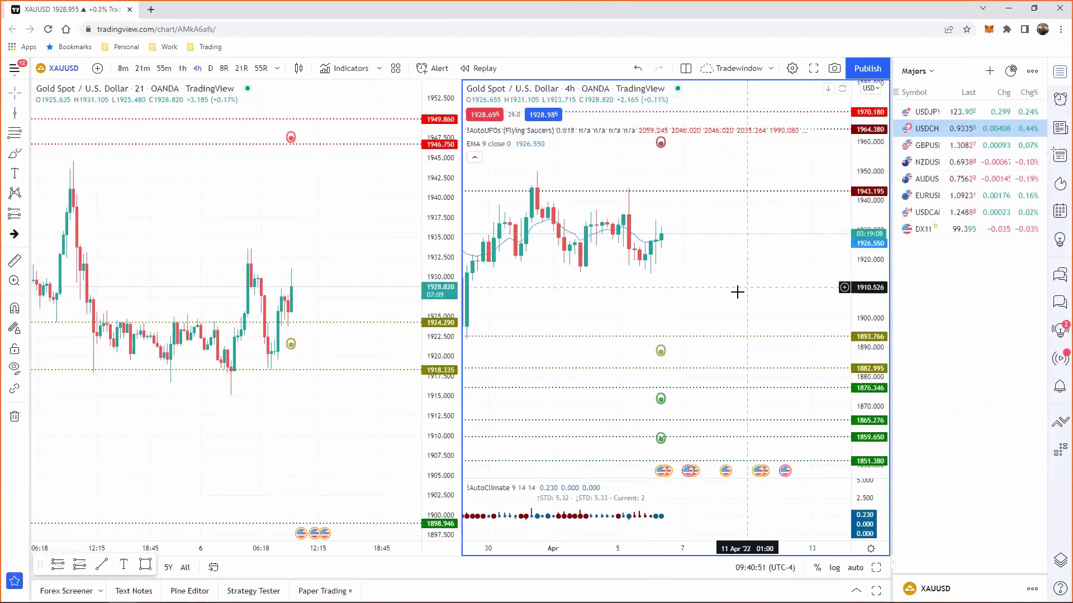
{"action": "left_click_drag", "start_coordinate": [736, 290], "coordinate": [750, 291]}
{"action": "left_click_drag", "start_coordinate": [778, 330], "coordinate": [786, 330]}
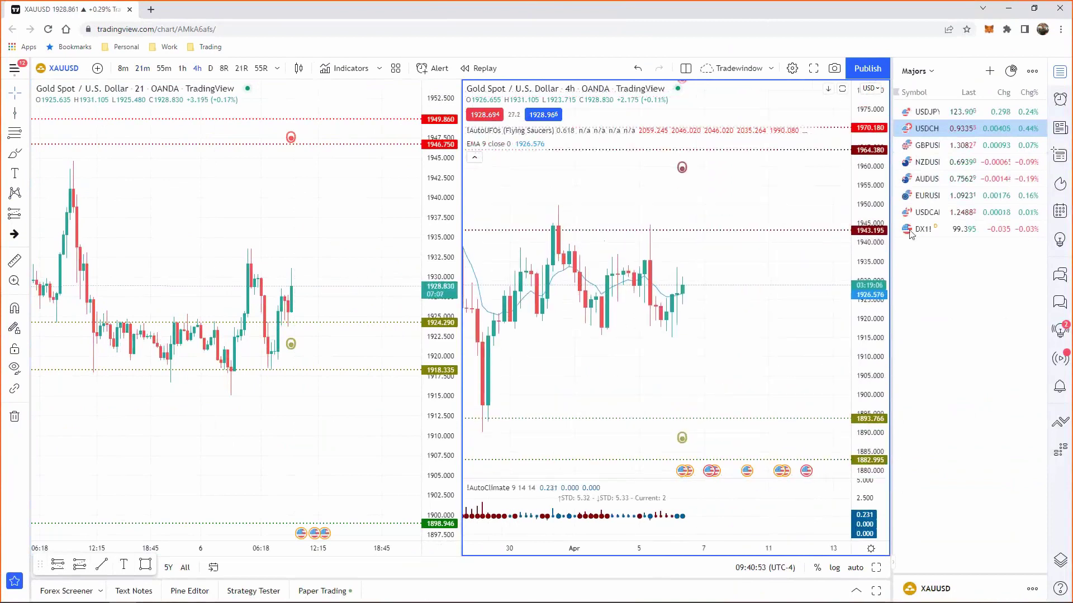
Enter a 1924.29 limit price, enable take profit and stop loss, and set stop loss 1918.335
{"action": "left_click", "coordinate": [1060, 420]}
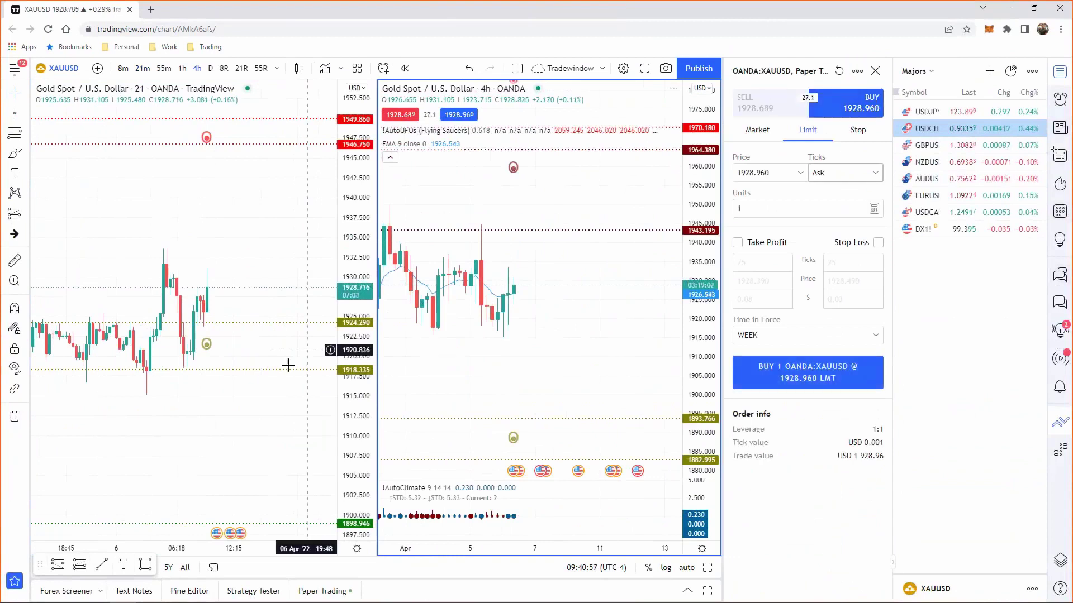
{"action": "left_click", "coordinate": [786, 174]}
{"action": "double_click", "coordinate": [786, 175]}
{"action": "type", "text": "1"}
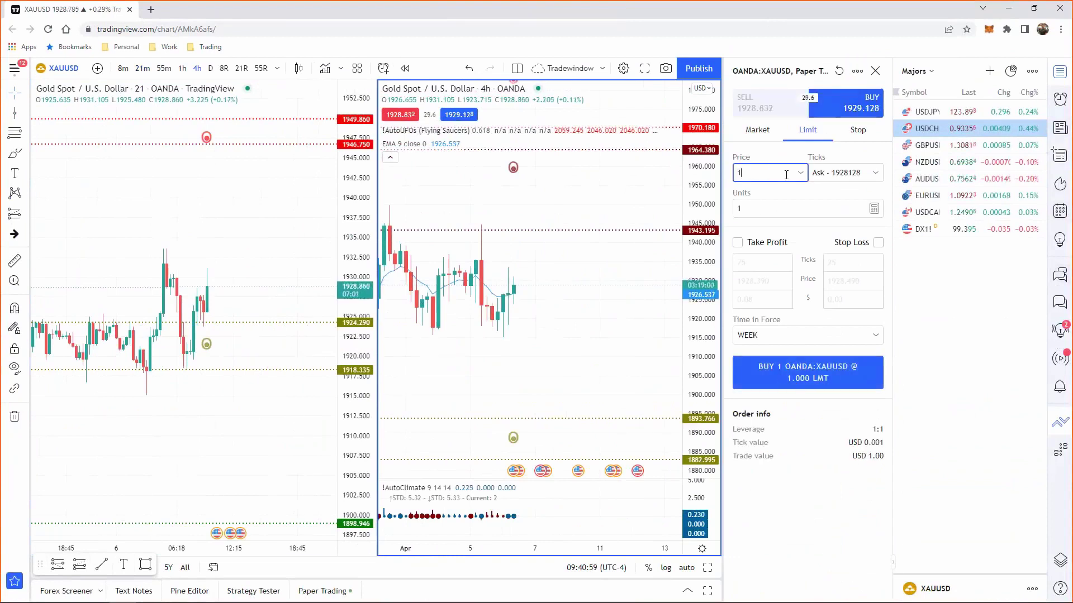
{"action": "type", "text": "924.29"}
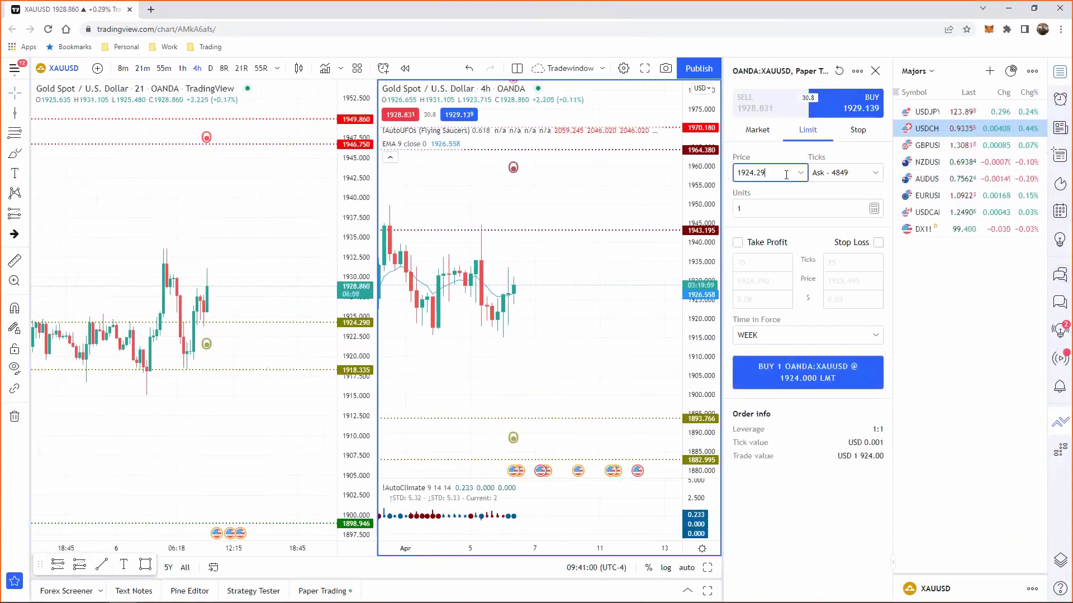
{"action": "left_click", "coordinate": [737, 242]}
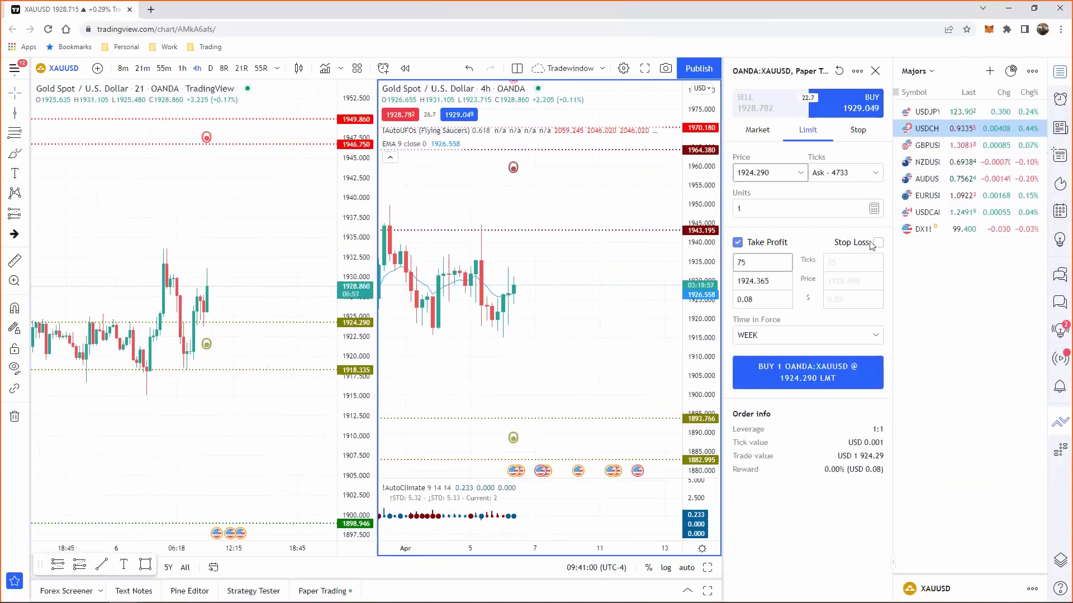
{"action": "left_click", "coordinate": [878, 242]}
{"action": "left_click", "coordinate": [856, 283]}
{"action": "type", "text": "1"}
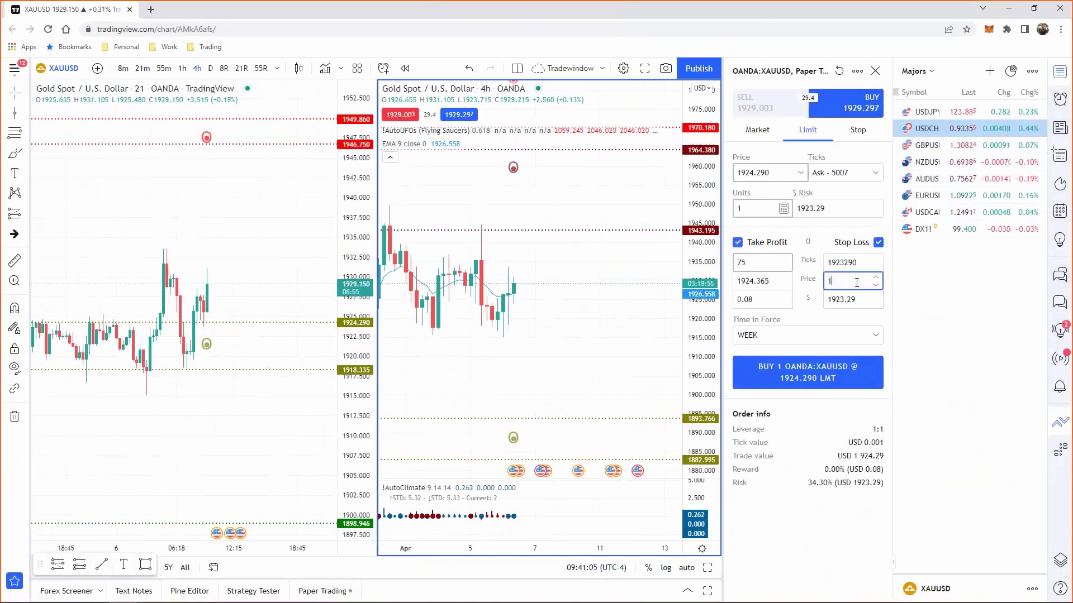
{"action": "type", "text": "918.335"}
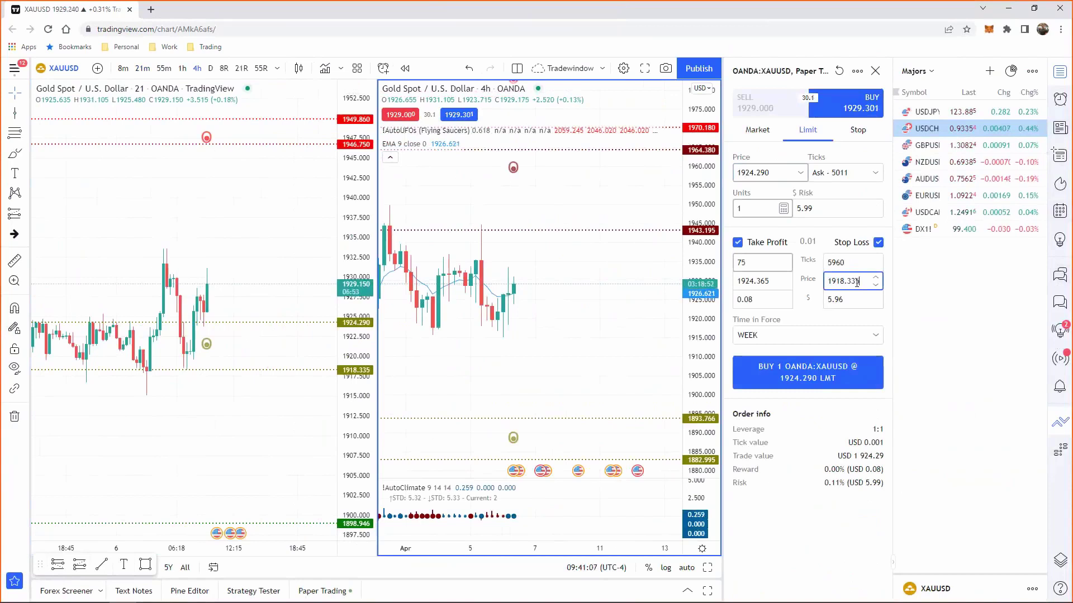
{"action": "left_click", "coordinate": [765, 288]}
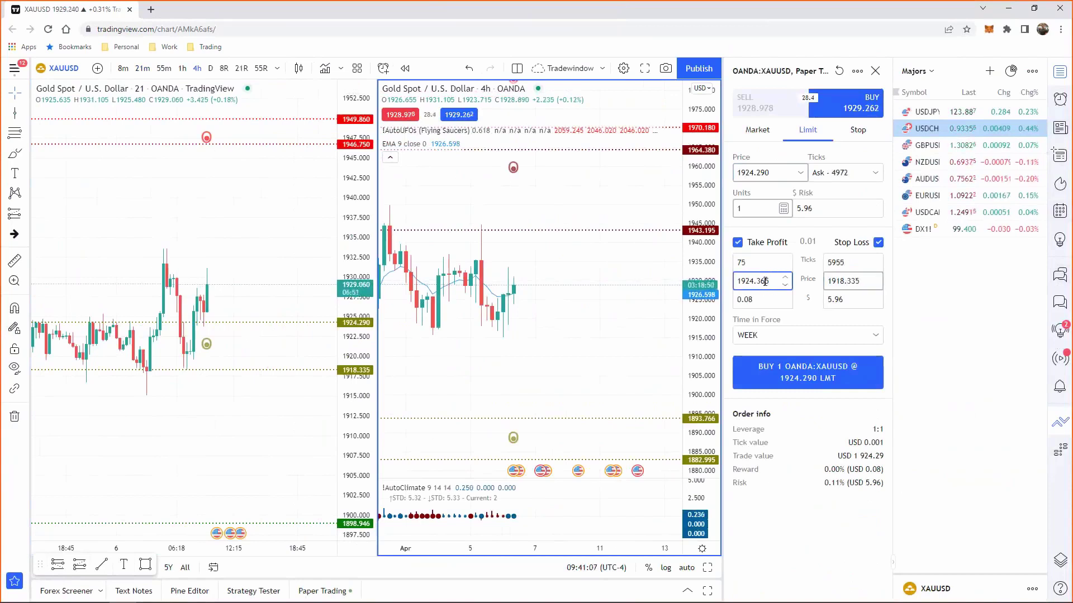
Set the take profit to 5955 ticks and the dollar risk amount to 150
{"action": "left_click", "coordinate": [759, 262]}
{"action": "key", "text": "BackSpace"}
{"action": "key", "text": "BackSpace"}
{"action": "type", "text": "5955"}
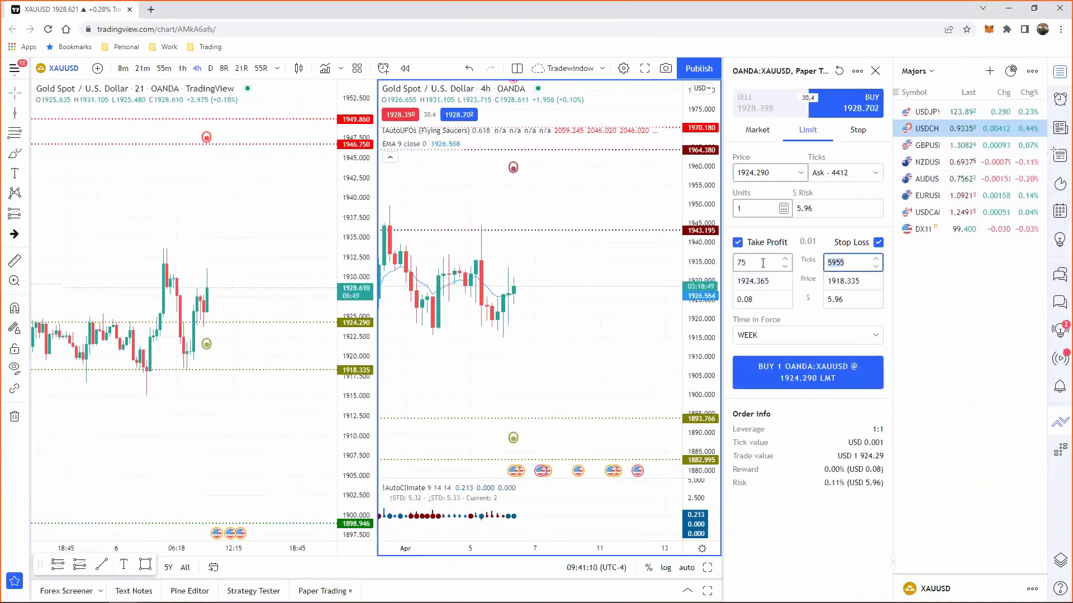
{"action": "double_click", "coordinate": [819, 209]}
{"action": "type", "text": "150"}
{"action": "left_click", "coordinate": [806, 246]}
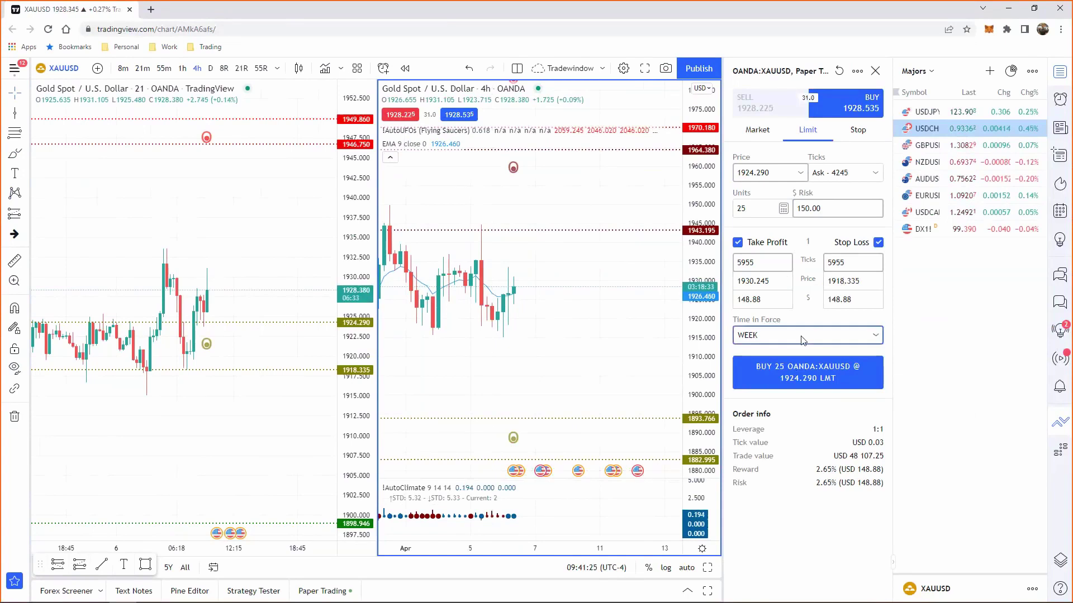
Set time in force to GTD expiring at 12:00 and submit the 25-unit gold buy limit
{"action": "left_click", "coordinate": [776, 335]}
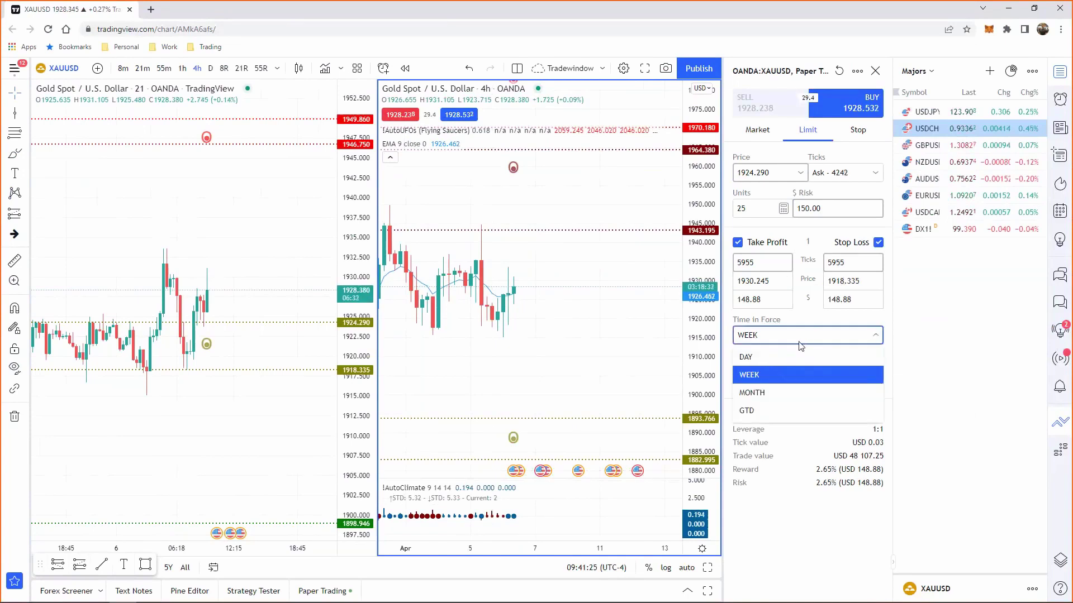
{"action": "left_click", "coordinate": [751, 411]}
{"action": "left_click", "coordinate": [874, 360]}
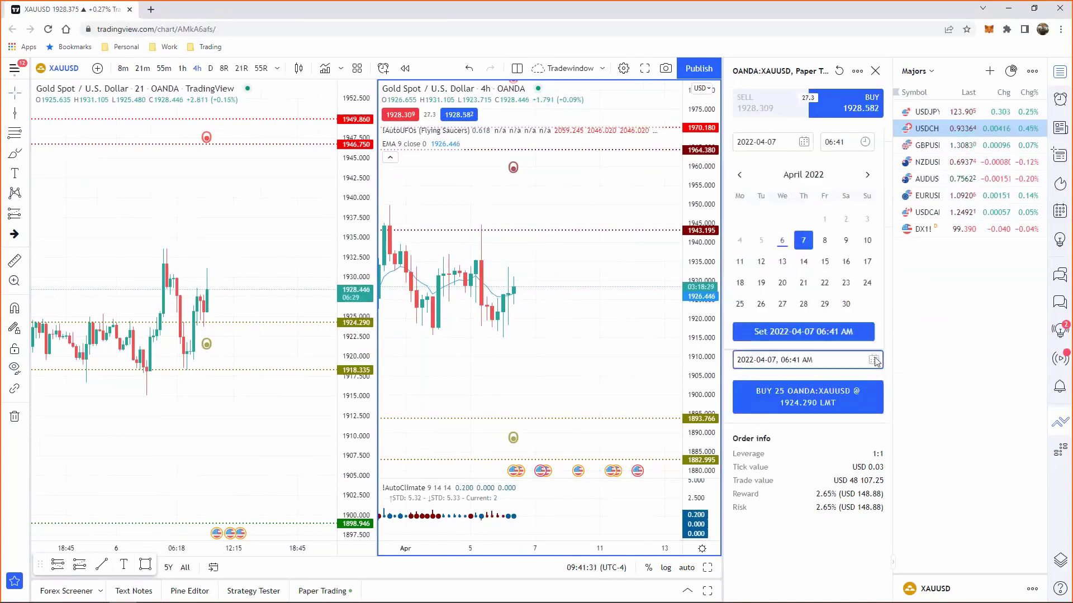
{"action": "left_click", "coordinate": [866, 143]}
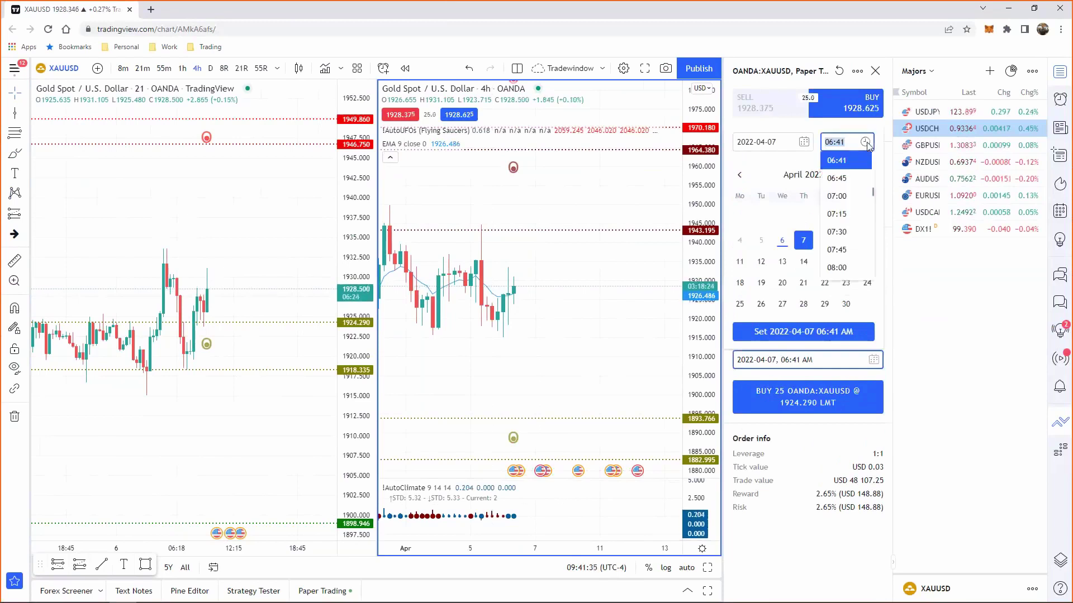
{"action": "left_click", "coordinate": [804, 146]}
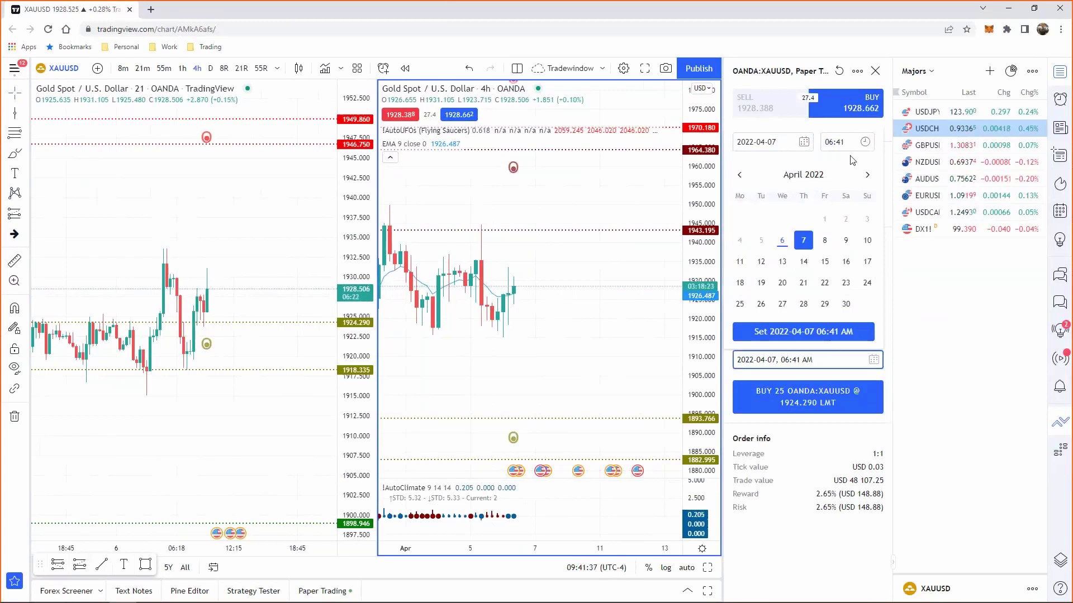
{"action": "left_click", "coordinate": [865, 143]}
{"action": "scroll", "coordinate": [851, 229], "scroll_direction": "down", "scroll_amount": 3}
{"action": "scroll", "coordinate": [851, 229], "scroll_direction": "down", "scroll_amount": 3}
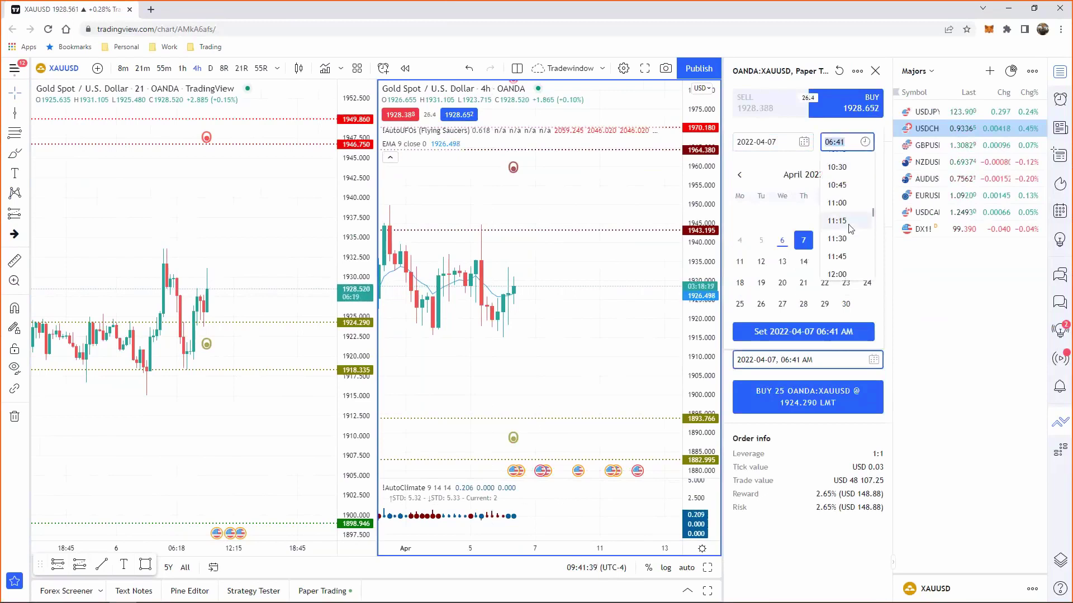
{"action": "left_click", "coordinate": [841, 258]}
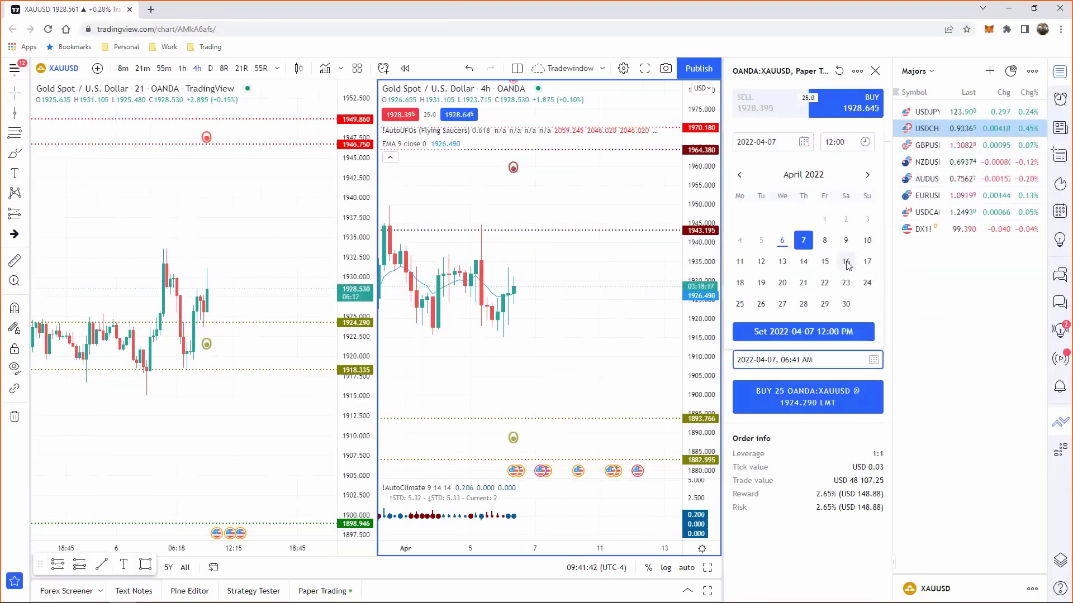
{"action": "left_click", "coordinate": [815, 404]}
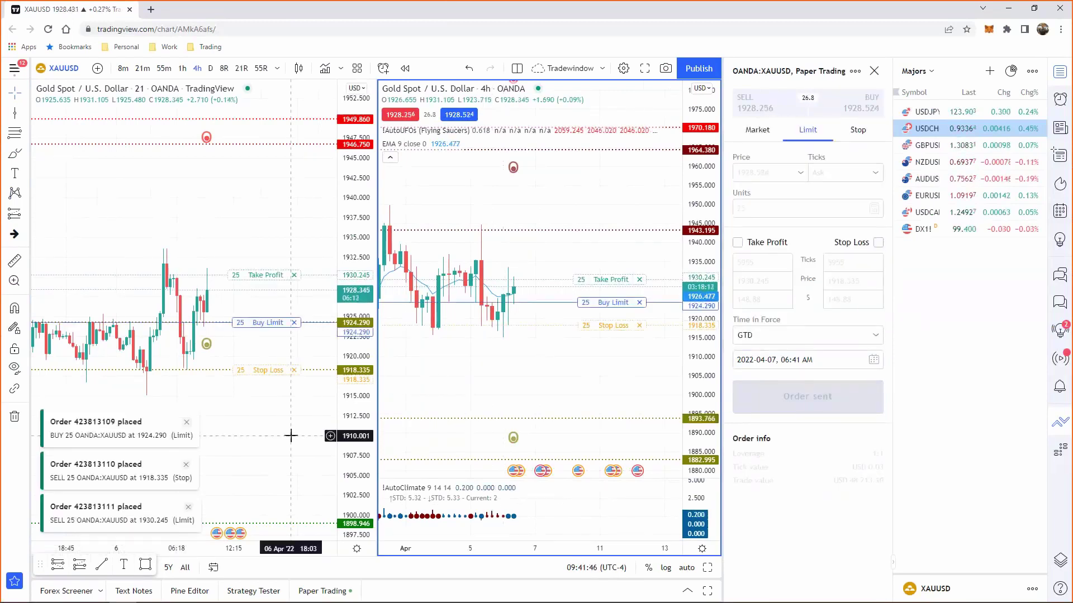
Open Modify Order on the gold buy limit and change its stop loss to 1918.280
{"action": "left_click", "coordinate": [277, 377]}
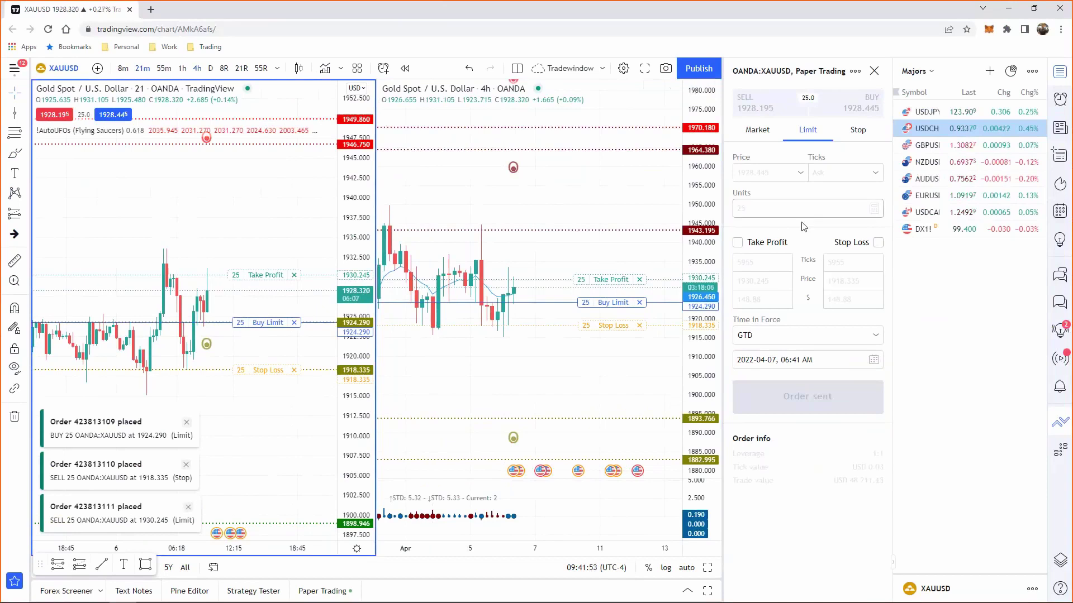
{"action": "left_click", "coordinate": [293, 323]}
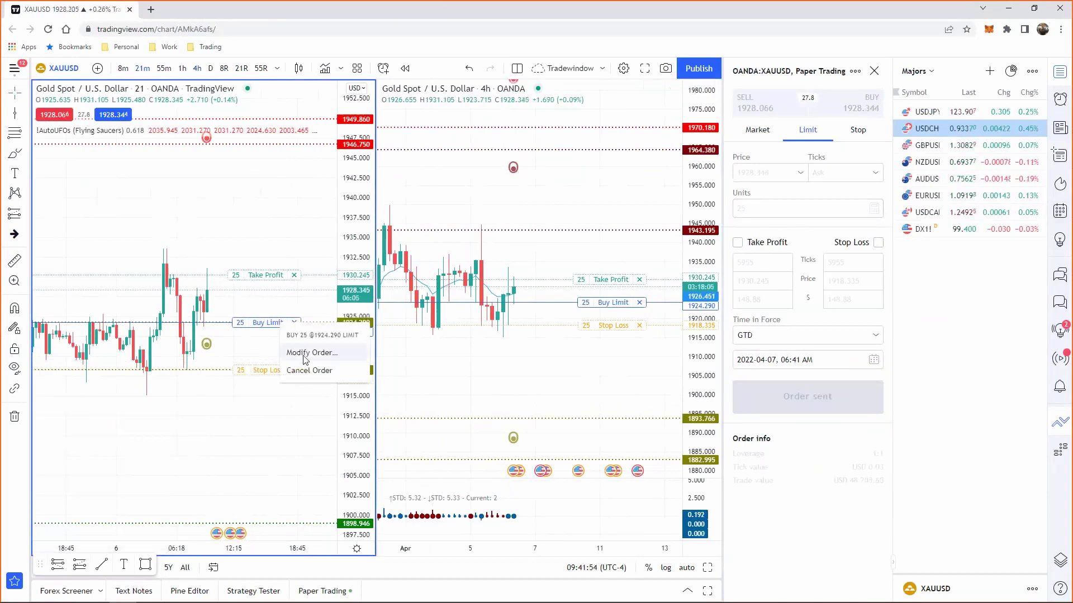
{"action": "left_click", "coordinate": [305, 354]}
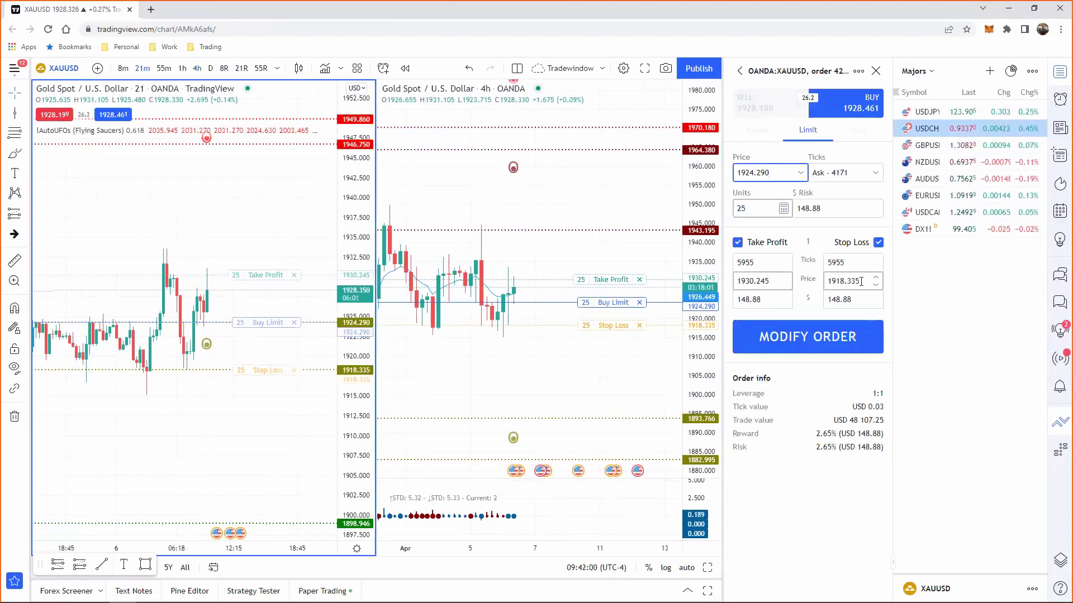
{"action": "left_click", "coordinate": [860, 283]}
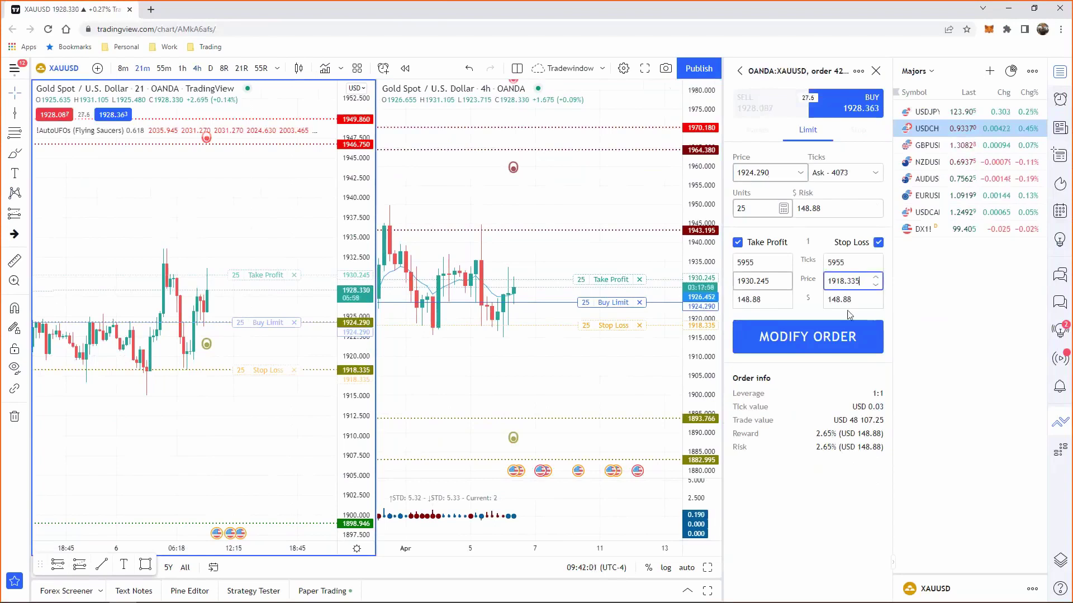
{"action": "key", "text": "BackSpace"}
{"action": "type", "text": "0"}
{"action": "key", "text": "Return"}
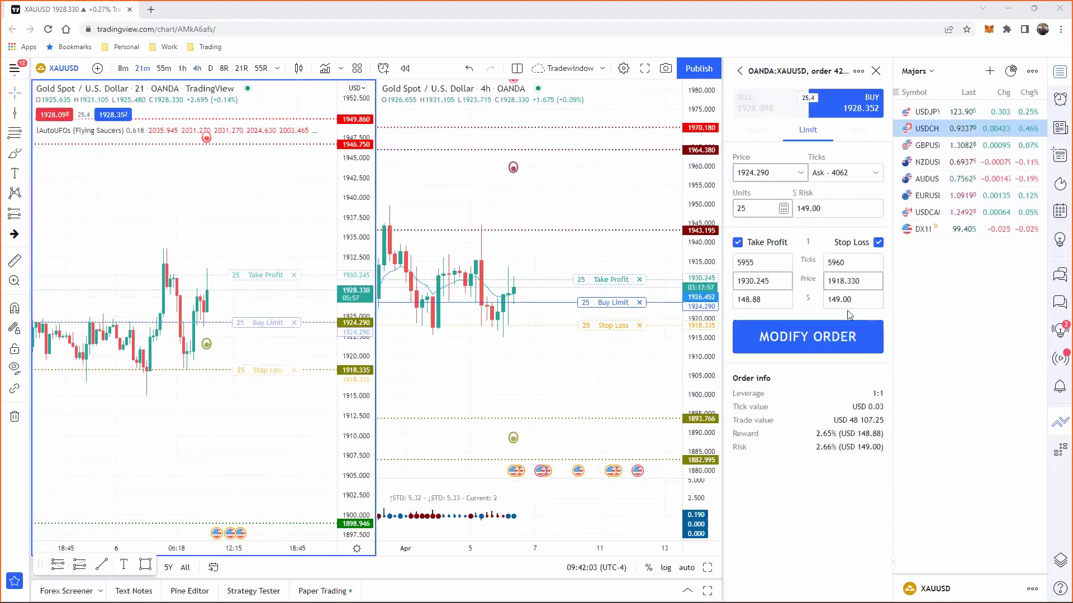
{"action": "key", "text": "alt+Tab"}
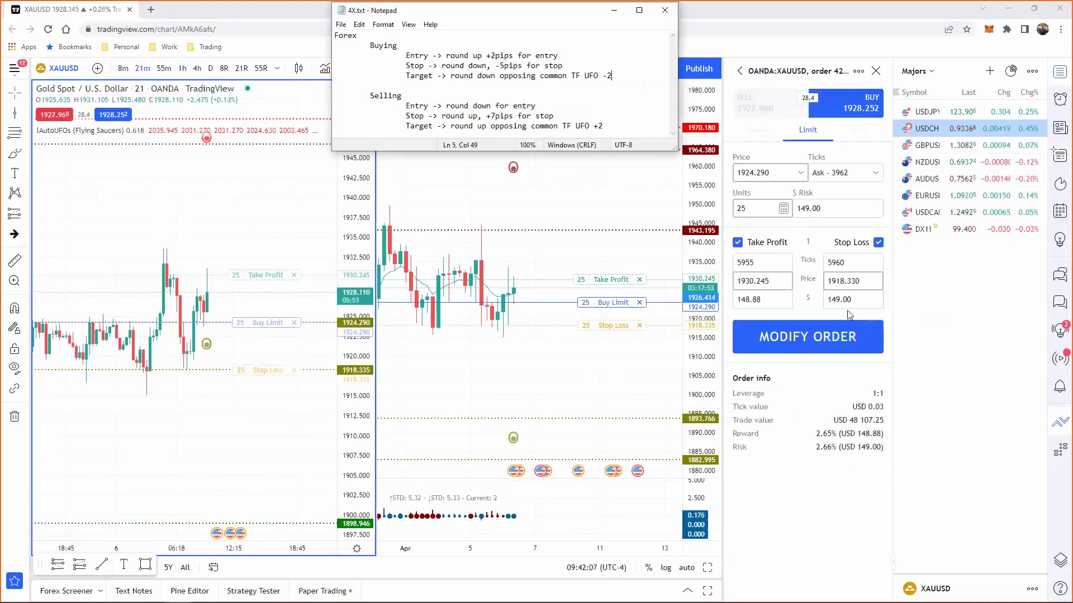
{"action": "key", "text": "alt+Tab"}
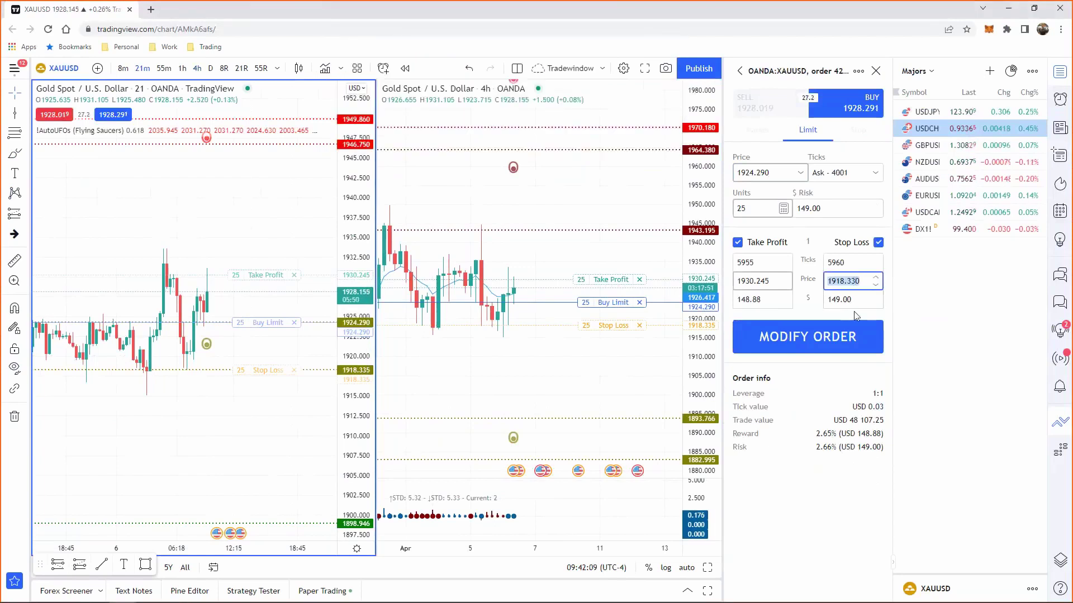
{"action": "key", "text": "BackSpace"}
{"action": "key", "text": "BackSpace"}
{"action": "type", "text": "2"}
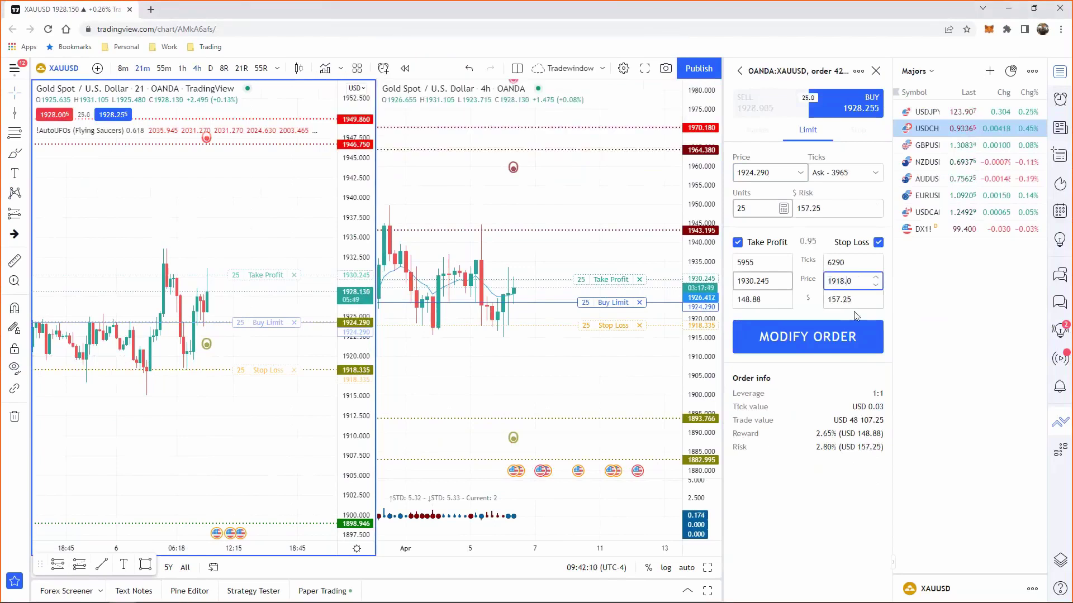
{"action": "type", "text": "8"}
{"action": "key", "text": "shift+Tab"}
Set the take profit to 6010 ticks (1930.300) and save the modified order
{"action": "key", "text": "ctrl+c"}
{"action": "double_click", "coordinate": [760, 262]}
{"action": "key", "text": "ctrl+v"}
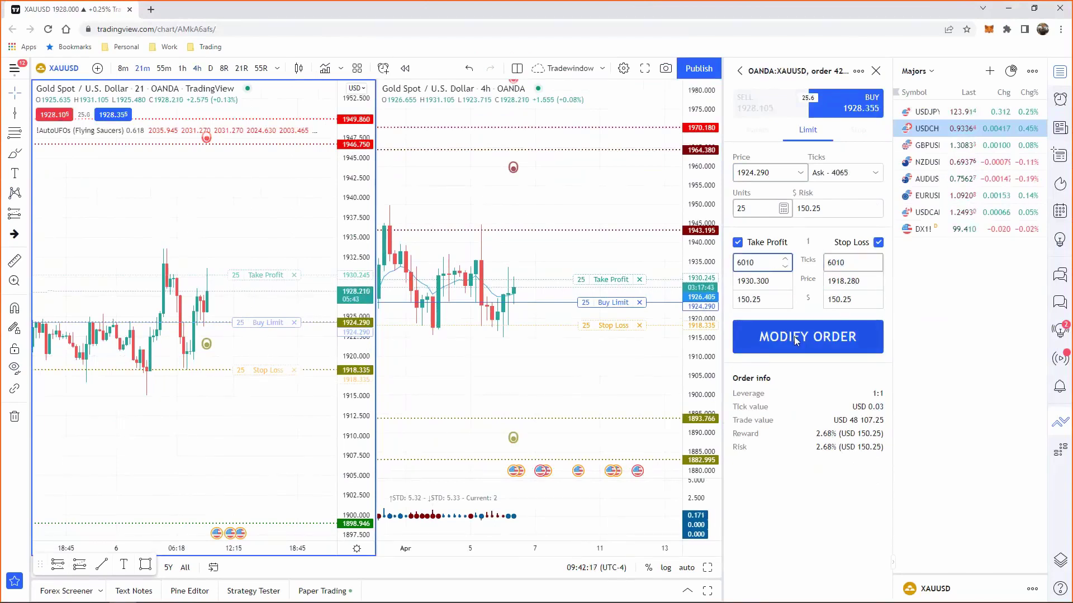
{"action": "left_click", "coordinate": [793, 336]}
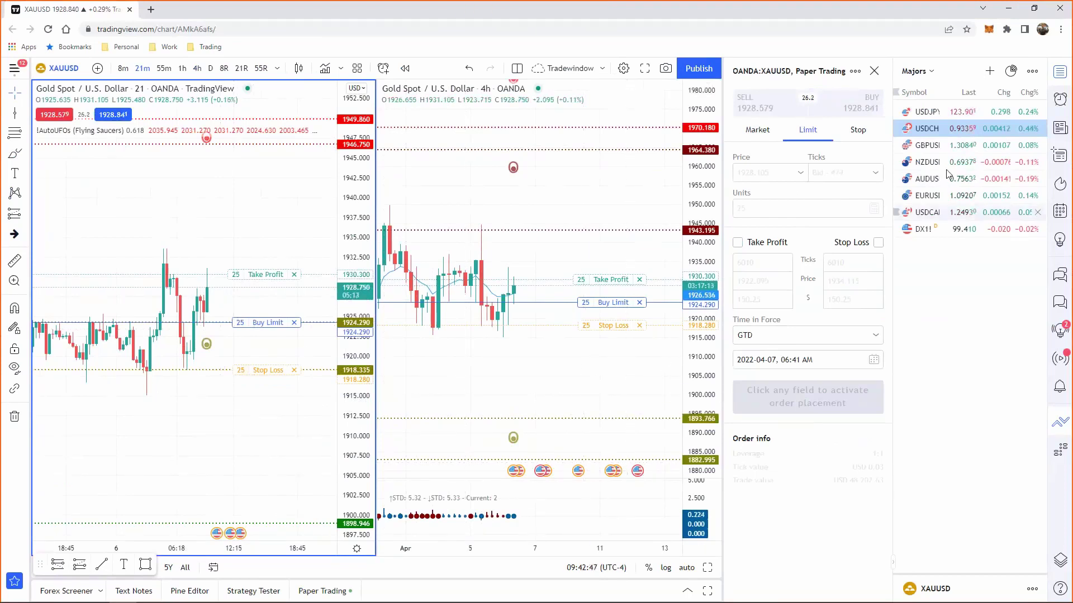
Start a new buy order with limit price 1924.298, take profit and stop loss on, stop 1918.28
{"action": "left_click", "coordinate": [823, 99]}
{"action": "left_click", "coordinate": [824, 100]}
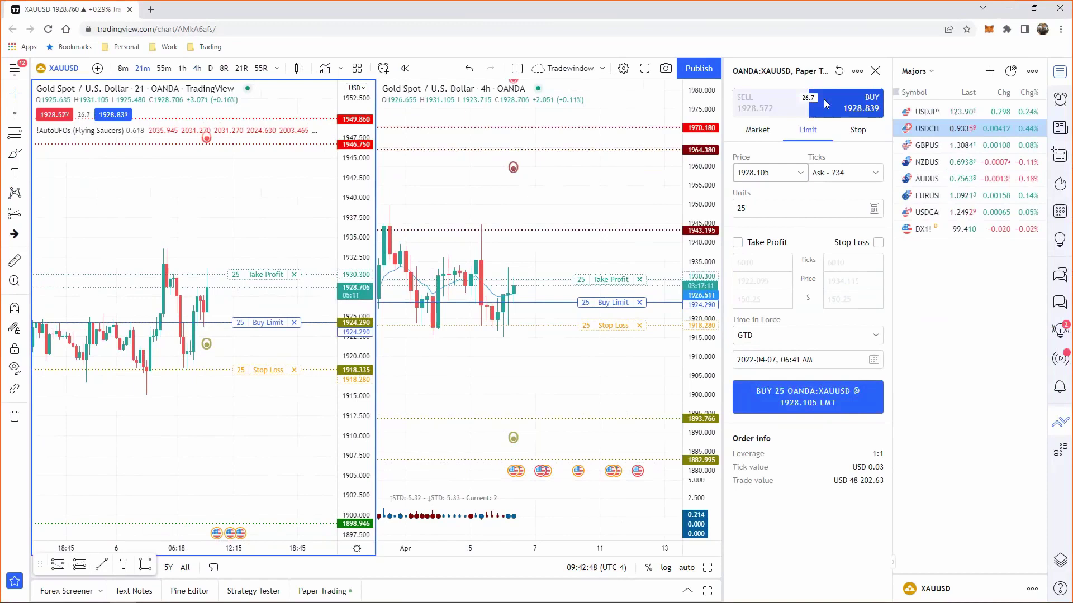
{"action": "scroll", "coordinate": [632, 262], "scroll_direction": "down", "scroll_amount": 2}
{"action": "left_click", "coordinate": [639, 257]}
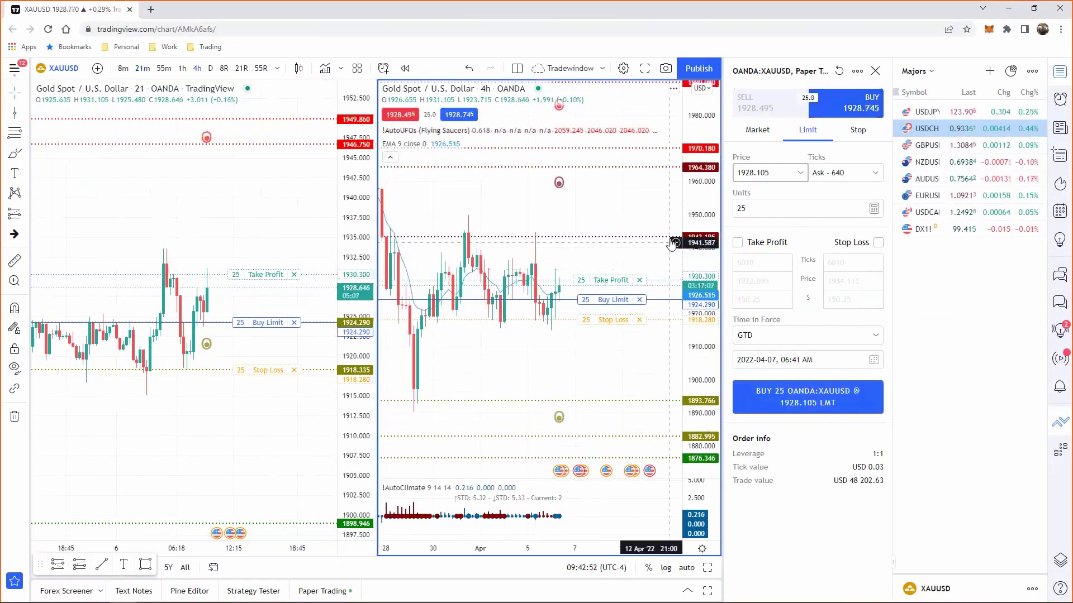
{"action": "left_click", "coordinate": [778, 174]}
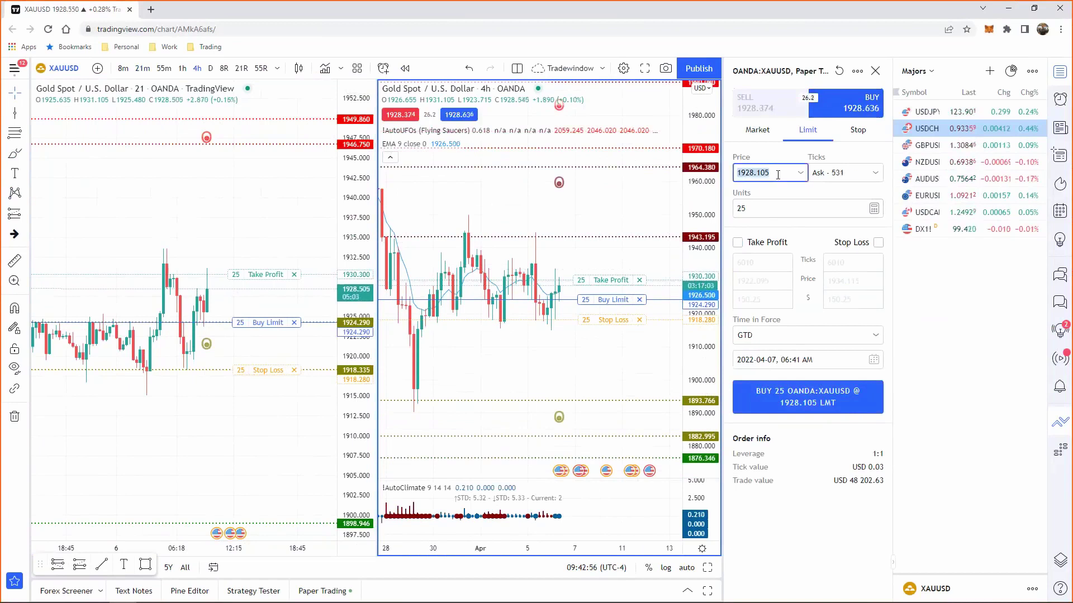
{"action": "type", "text": "1924.29"}
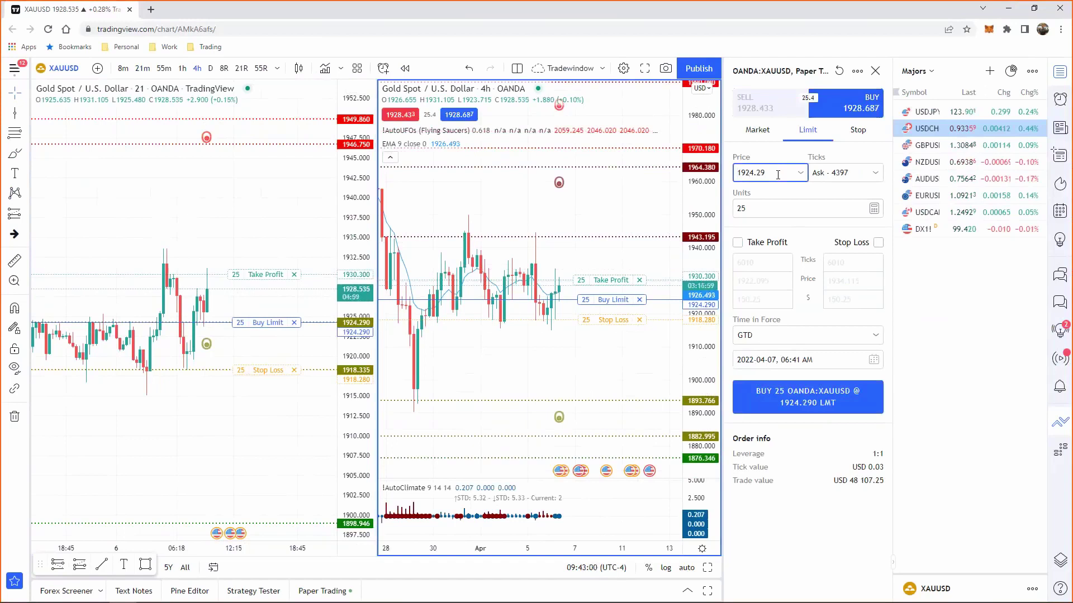
{"action": "type", "text": "8"}
{"action": "left_click", "coordinate": [776, 247]}
{"action": "left_click", "coordinate": [852, 242]}
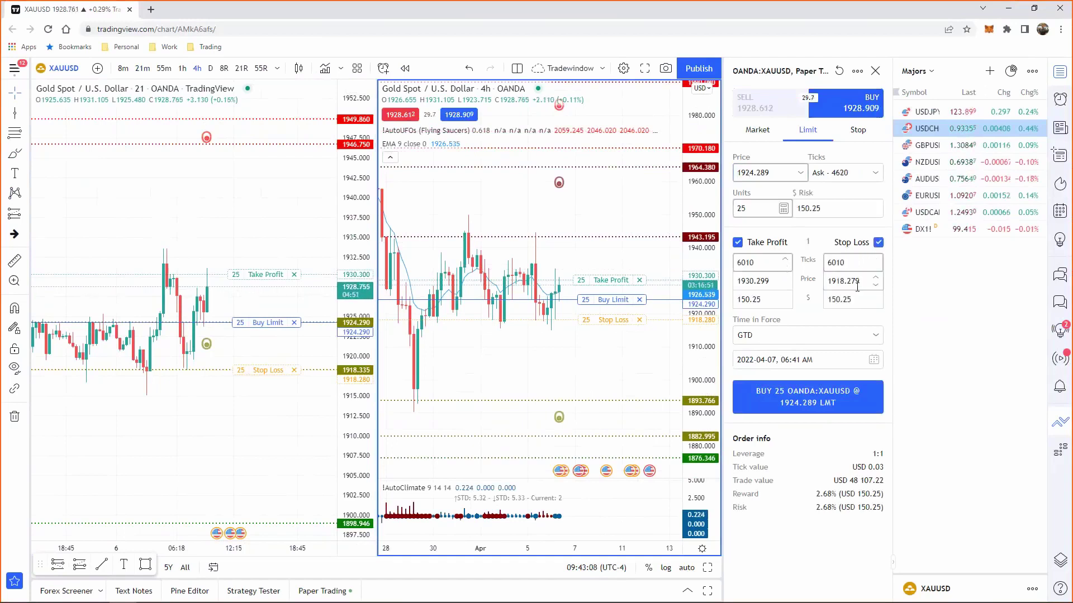
{"action": "left_click", "coordinate": [862, 283]}
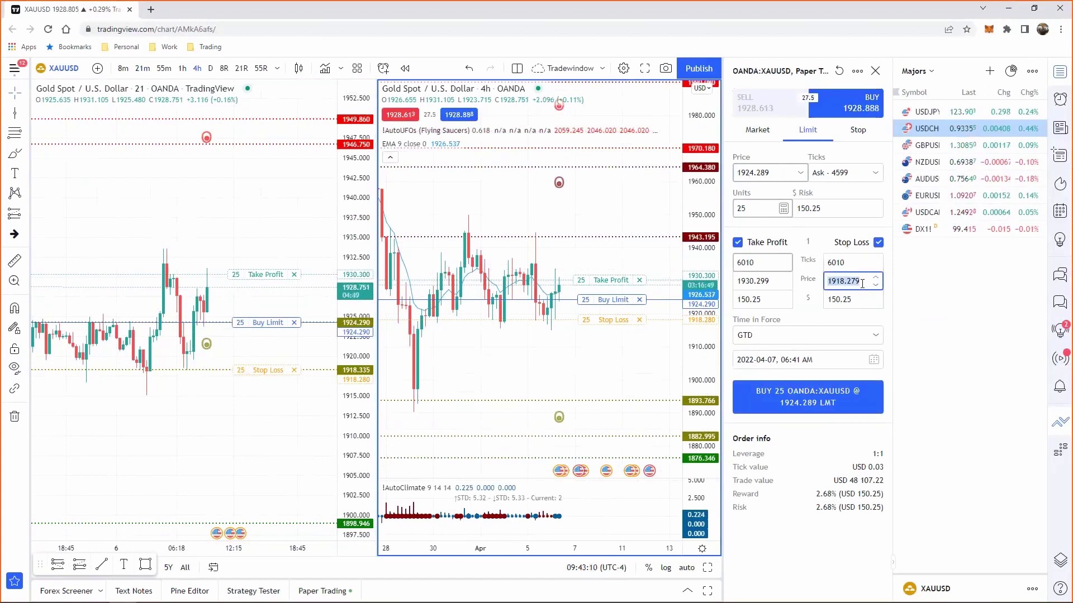
{"action": "type", "text": "1918.28"}
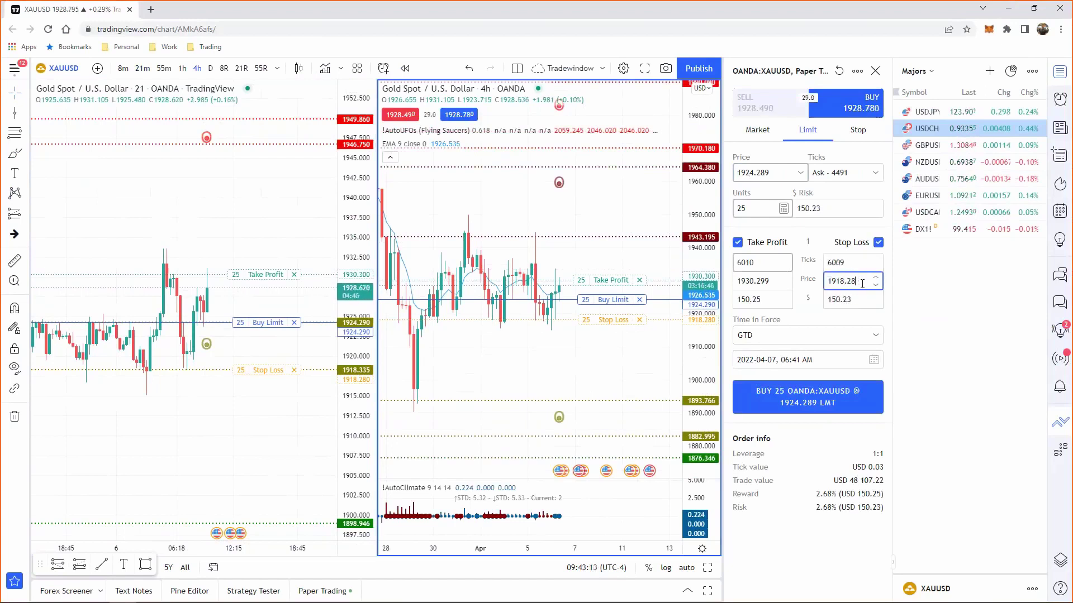
Set the take profit price to 1943.17
{"action": "double_click", "coordinate": [770, 281]}
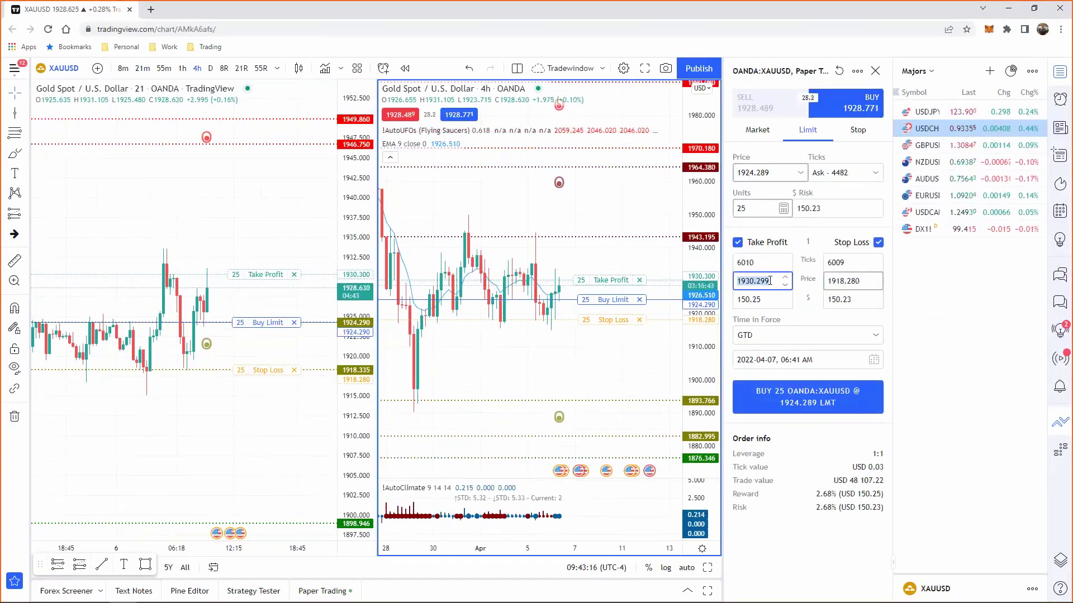
{"action": "type", "text": "1943.195"}
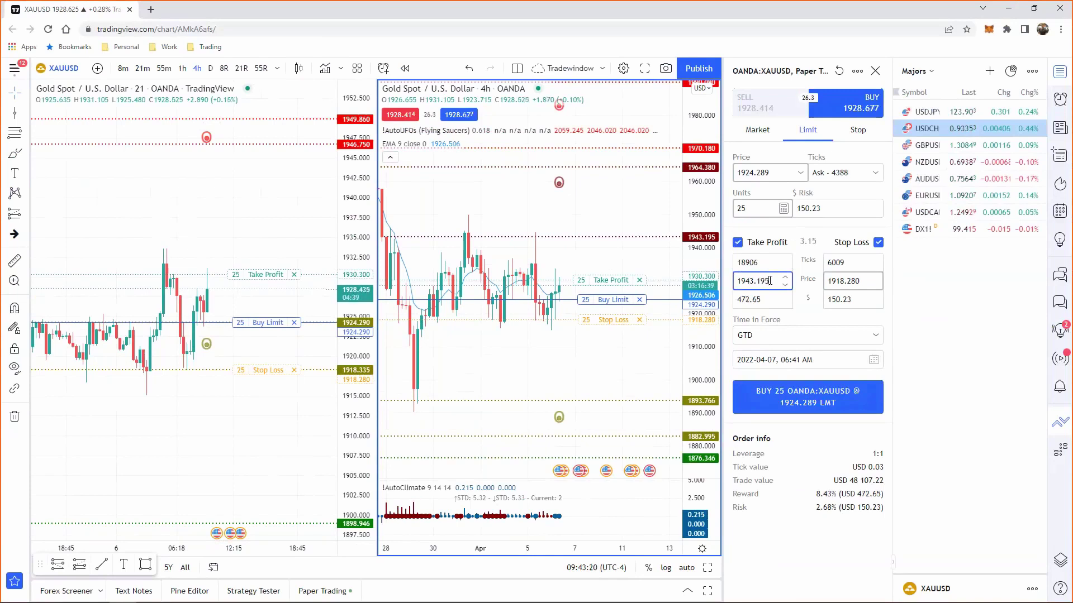
{"action": "key", "text": "BackSpace"}
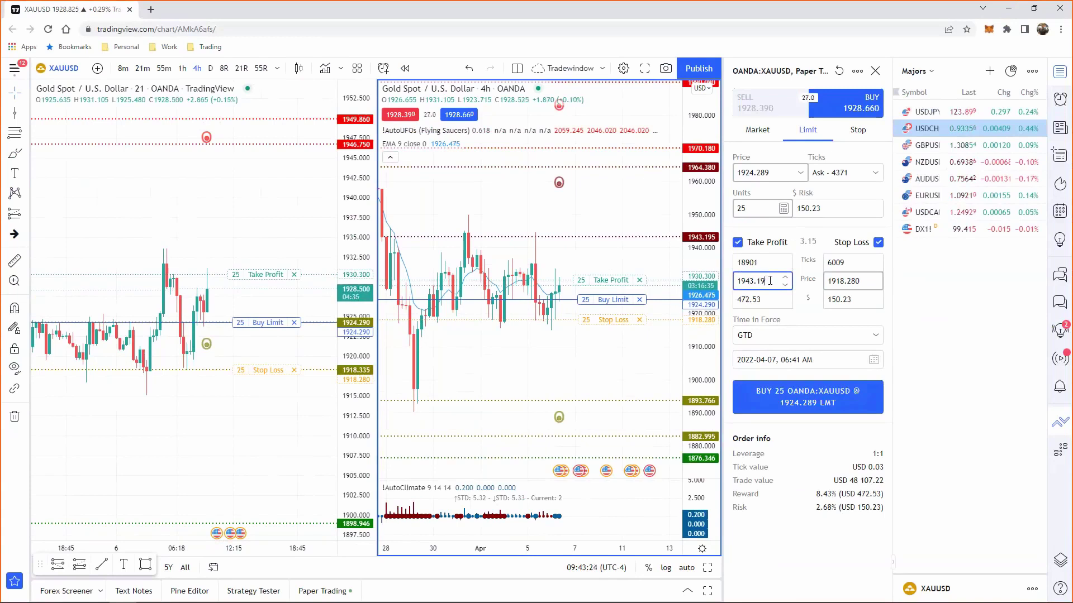
{"action": "key", "text": "alt+Tab"}
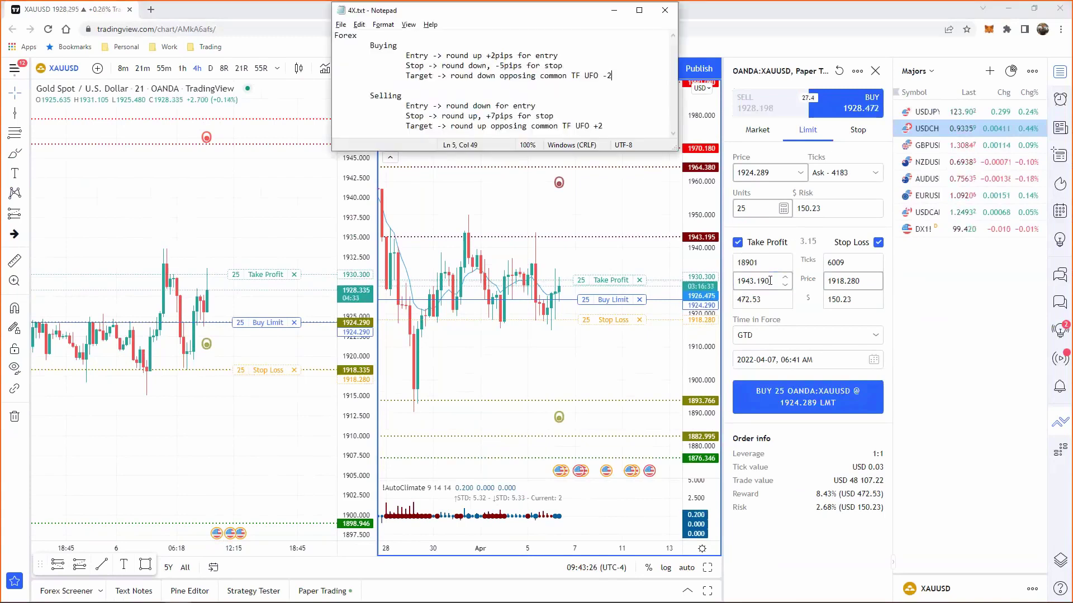
{"action": "key", "text": "alt+Tab"}
{"action": "left_click", "coordinate": [770, 281]}
{"action": "key", "text": "BackSpace"}
{"action": "key", "text": "BackSpace"}
{"action": "type", "text": "7"}
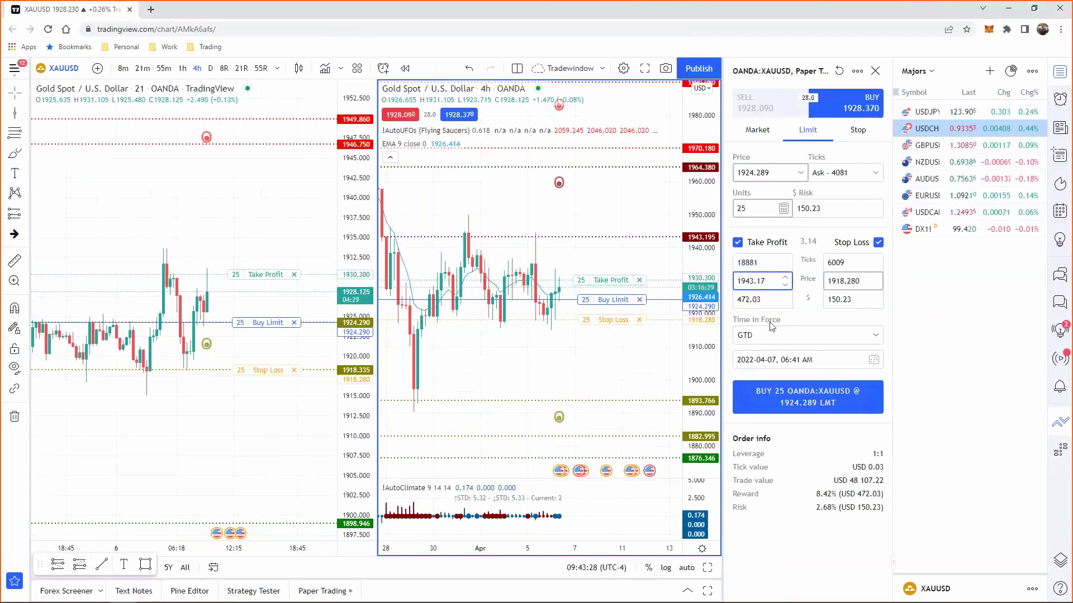
Set the expiry time to 12:00 and submit the second gold buy limit
{"action": "left_click", "coordinate": [861, 361]}
{"action": "left_click", "coordinate": [866, 143]}
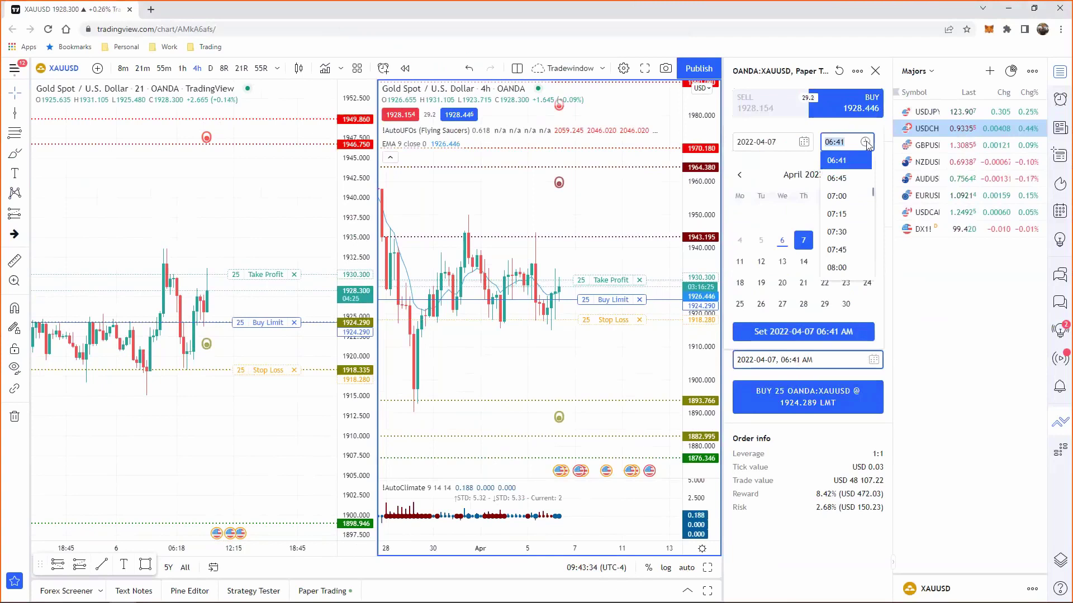
{"action": "scroll", "coordinate": [845, 245], "scroll_direction": "down", "scroll_amount": 5}
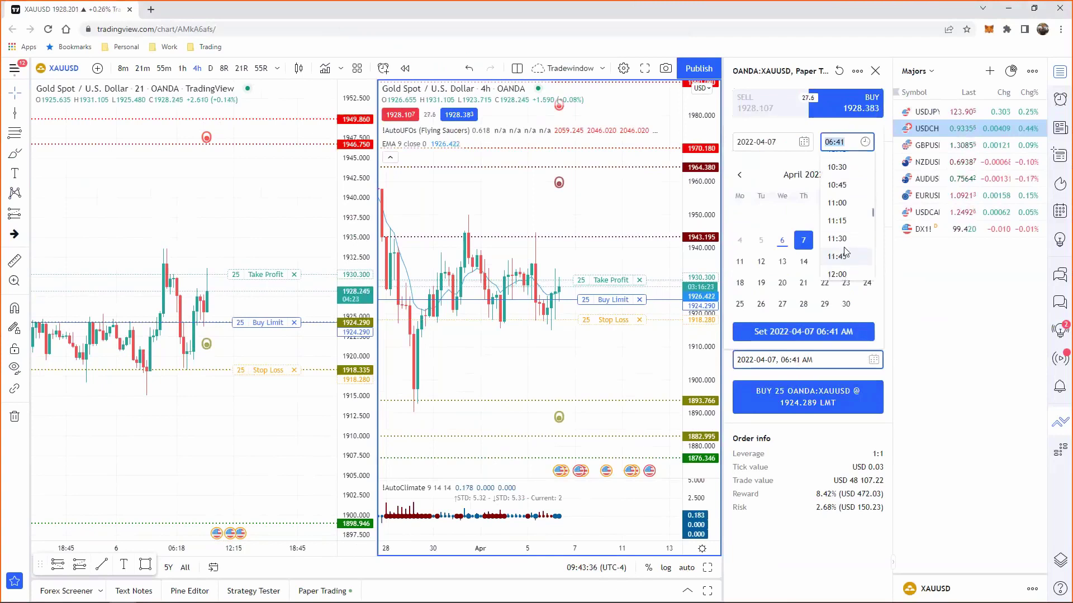
{"action": "left_click", "coordinate": [838, 274]}
{"action": "left_click", "coordinate": [820, 399]}
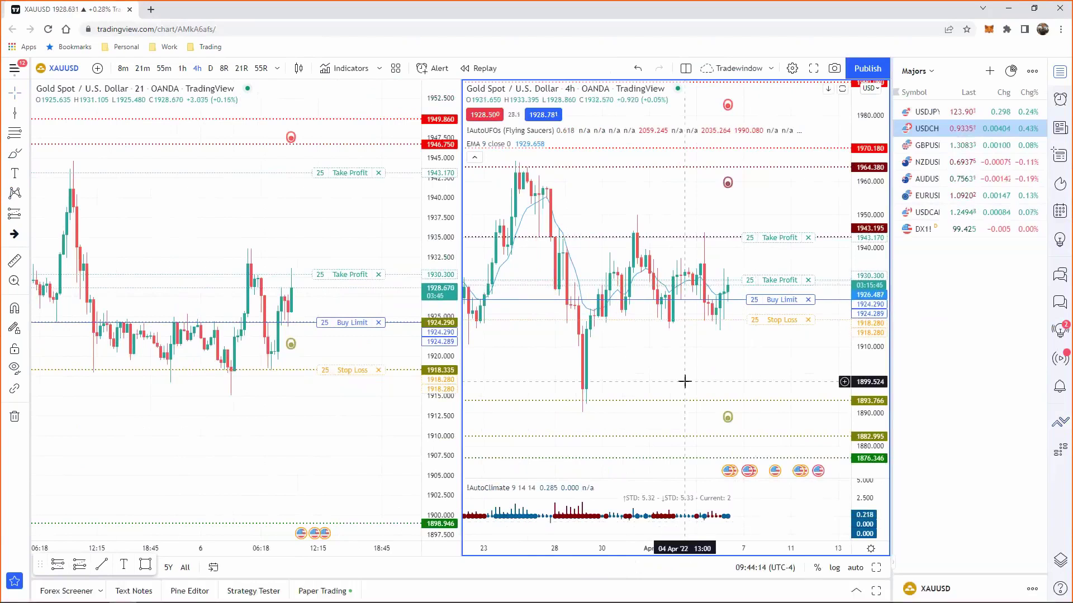
From the Crypto watchlist, load BTCUSD and then ETHUSD perpetuals, leaving the right chart on 4h
{"action": "left_click", "coordinate": [916, 70]}
{"action": "left_click", "coordinate": [919, 144]}
{"action": "left_click", "coordinate": [932, 151]}
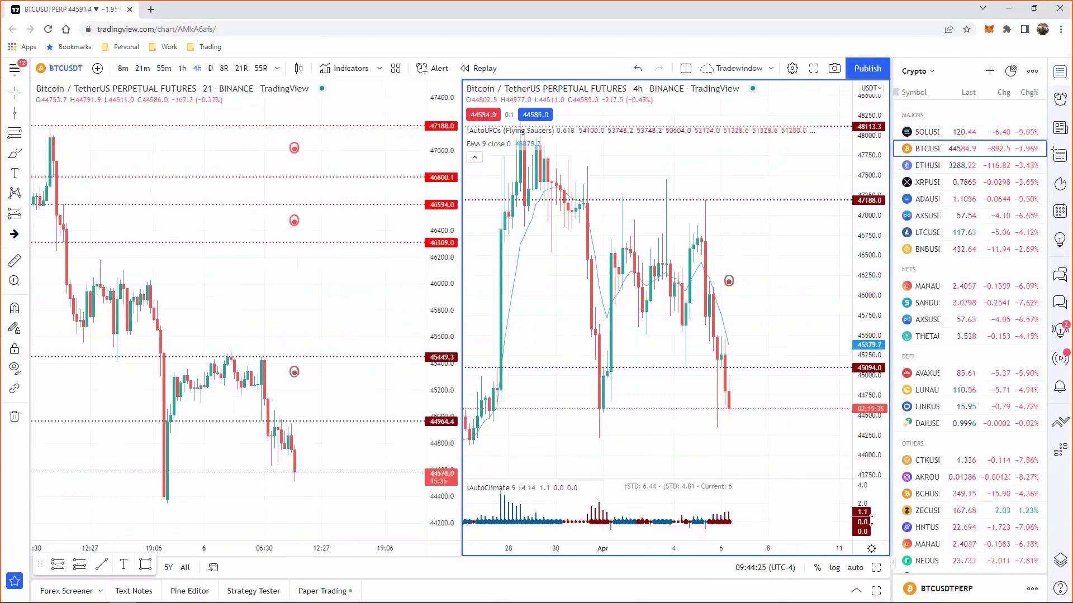
{"action": "left_click", "coordinate": [182, 68]}
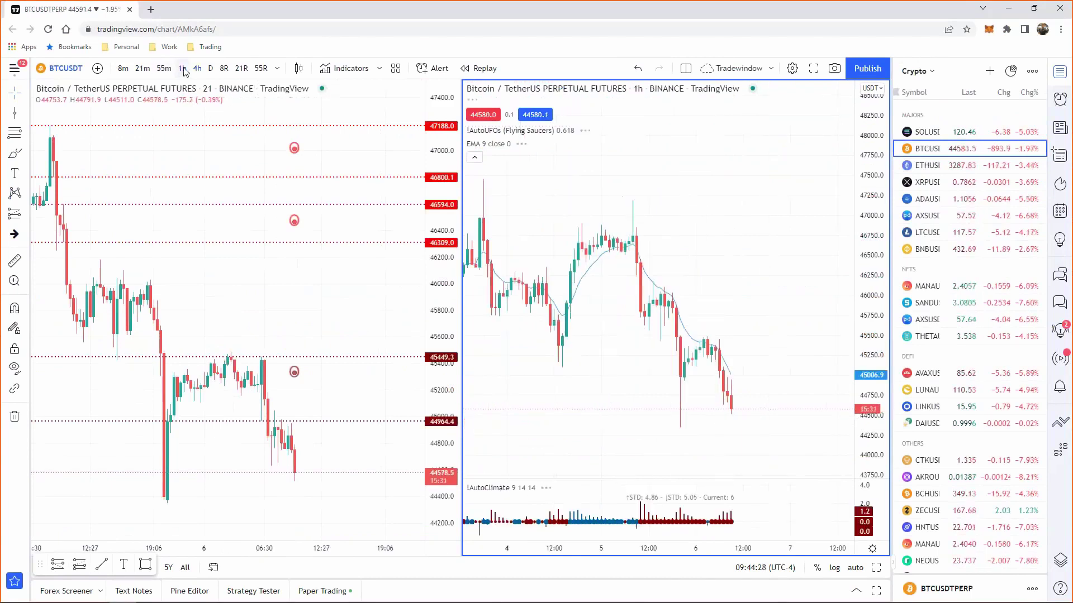
{"action": "left_click", "coordinate": [927, 165]}
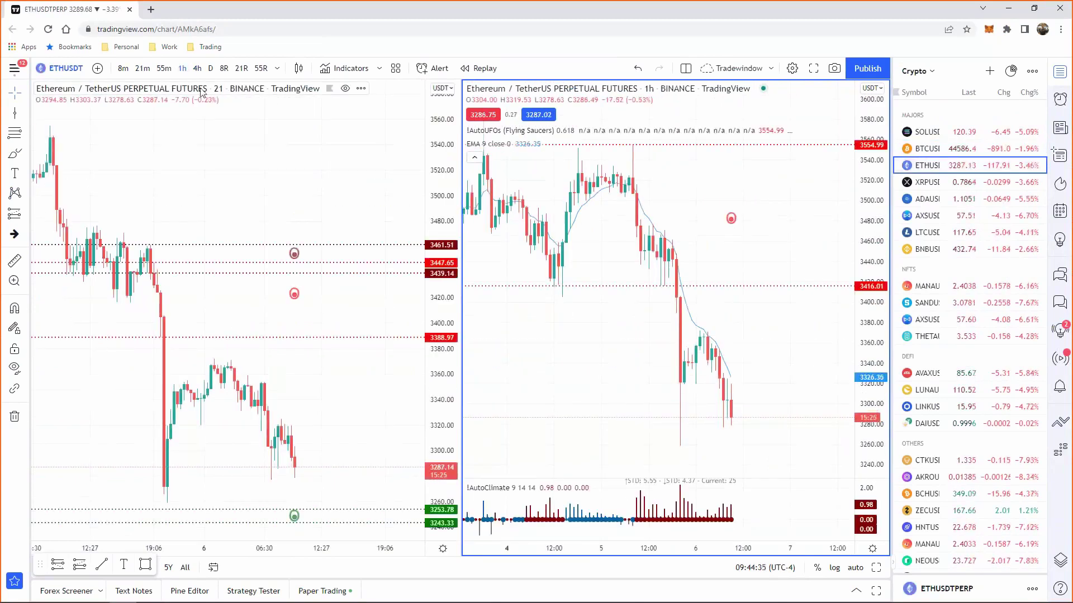
{"action": "left_click", "coordinate": [197, 69]}
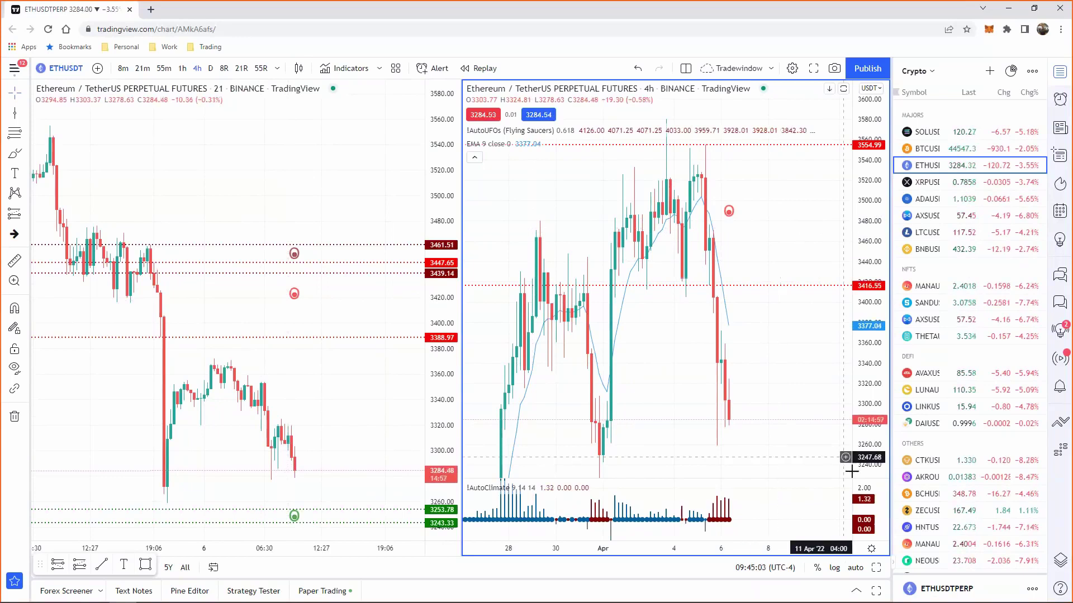
Rescale the AutoClimate pane, then draw arrows at its settings, the red marker, 3554.99 and 3416.55
{"action": "left_click_drag", "start_coordinate": [867, 501], "coordinate": [866, 517]}
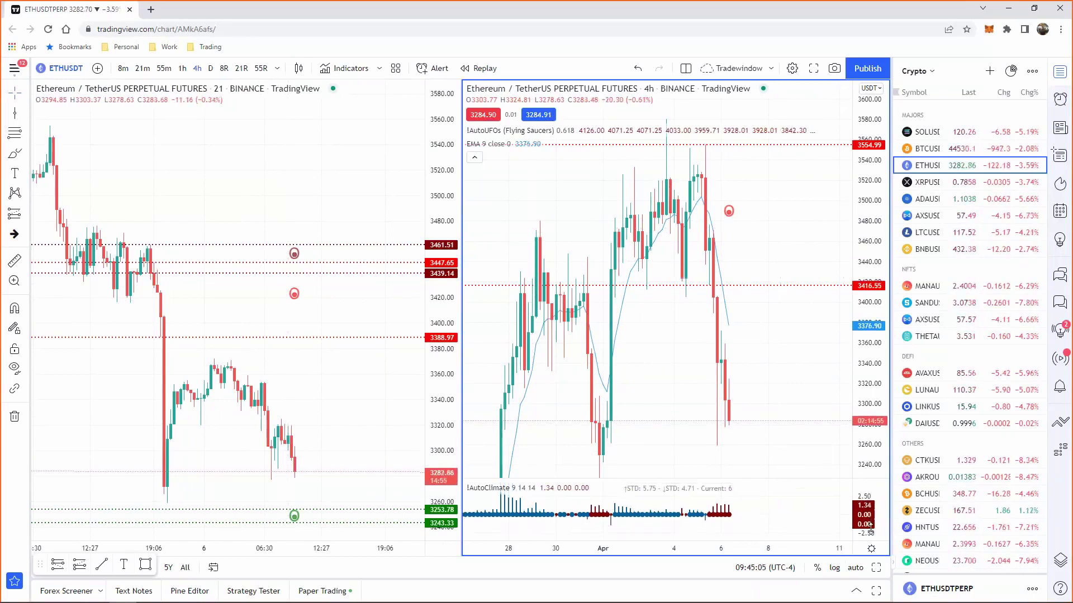
{"action": "left_click_drag", "start_coordinate": [771, 503], "coordinate": [775, 508]}
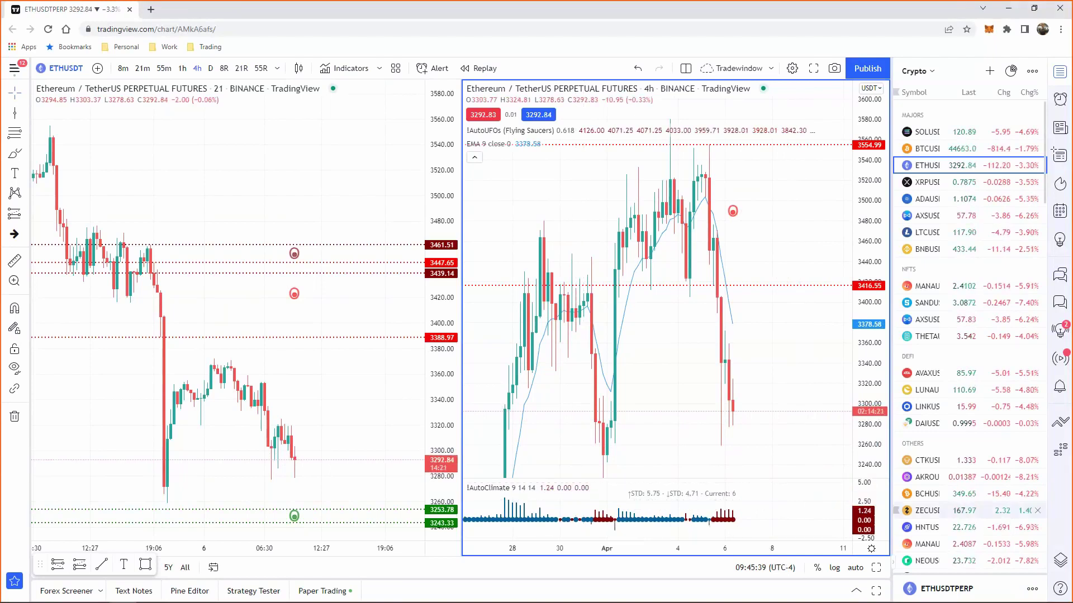
{"action": "left_click_drag", "start_coordinate": [557, 508], "coordinate": [526, 494]}
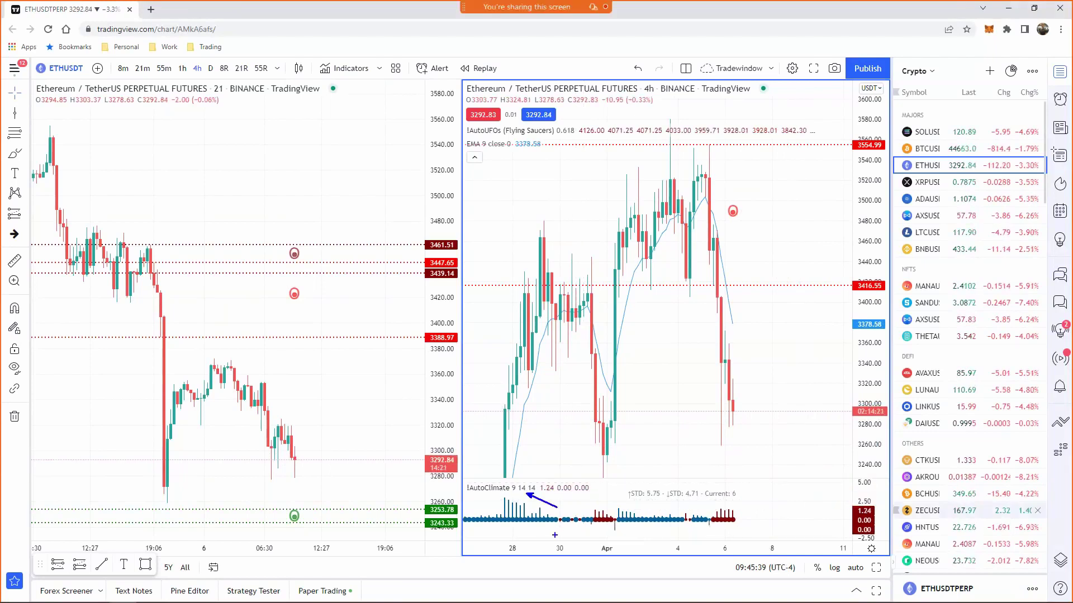
{"action": "left_click_drag", "start_coordinate": [788, 207], "coordinate": [744, 210]}
{"action": "left_click_drag", "start_coordinate": [773, 162], "coordinate": [825, 149]}
{"action": "left_click_drag", "start_coordinate": [839, 297], "coordinate": [800, 289]}
Browse the watchlist charts for XRP, ADA, AXS, LTC, BNB, MANA, SAND, AXSUSDT and THETA
{"action": "left_click", "coordinate": [959, 184]}
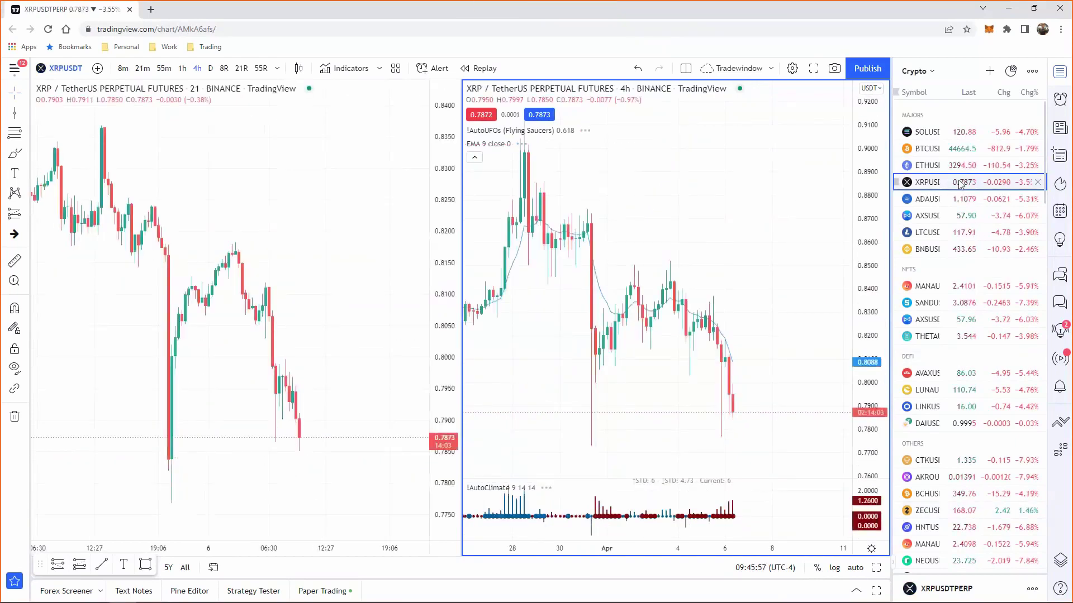
{"action": "key", "text": "Down"}
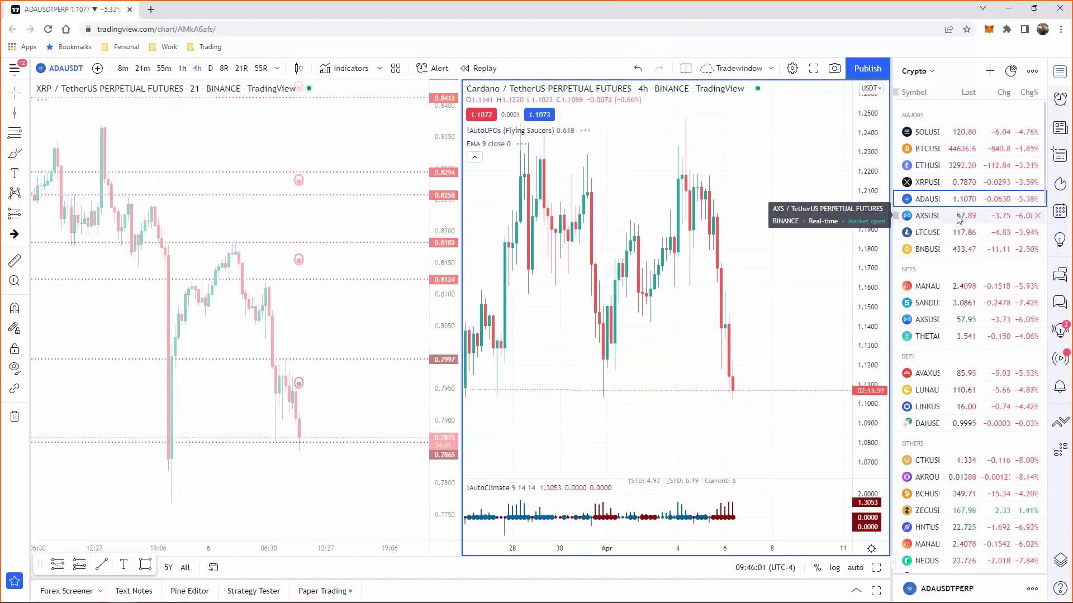
{"action": "left_click", "coordinate": [959, 218]}
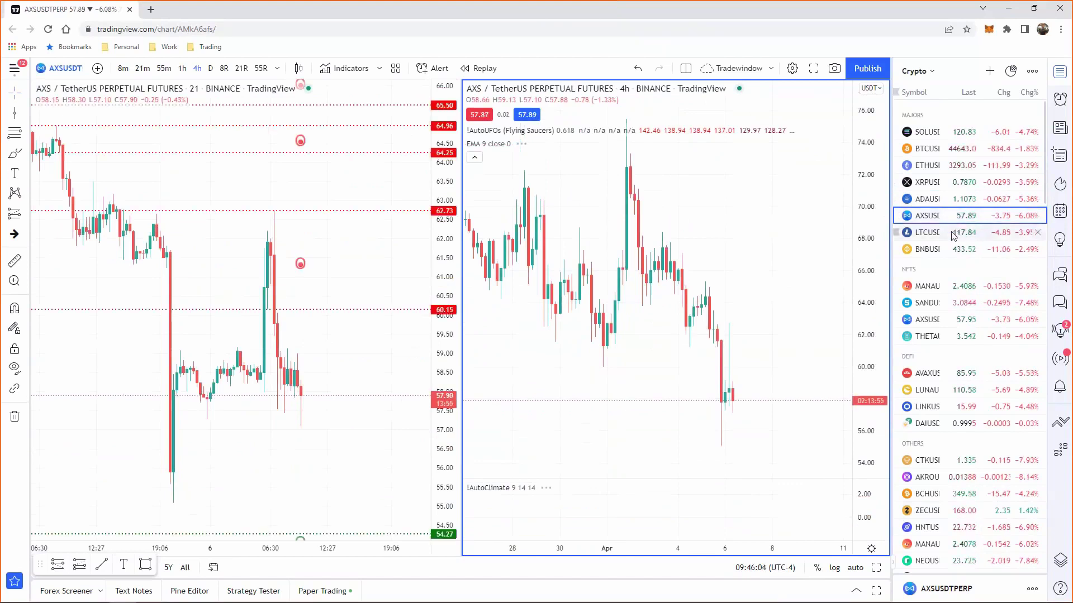
{"action": "left_click", "coordinate": [954, 234]}
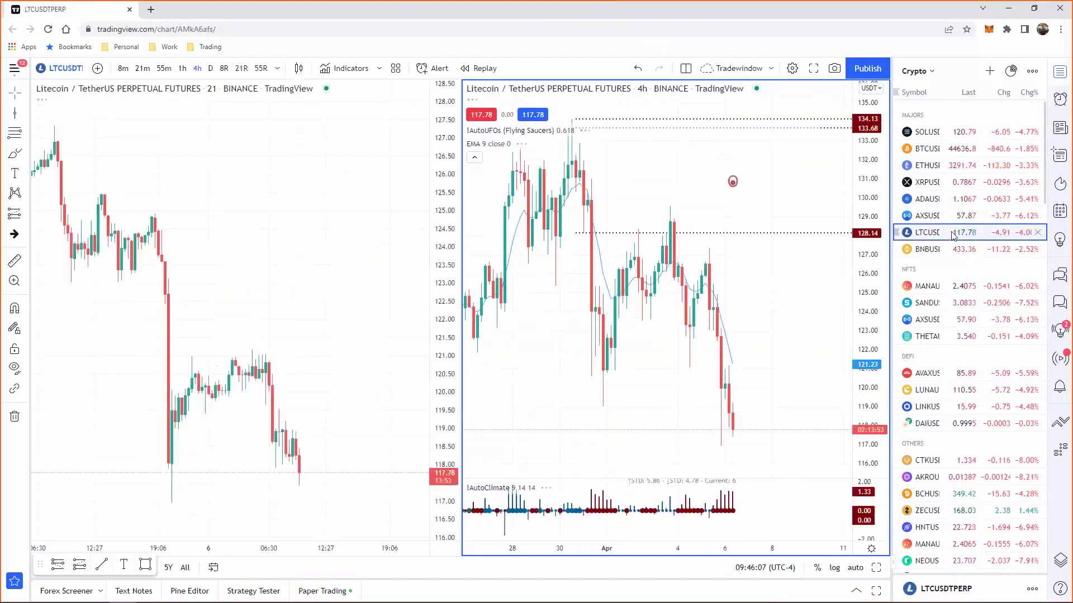
{"action": "left_click", "coordinate": [949, 249]}
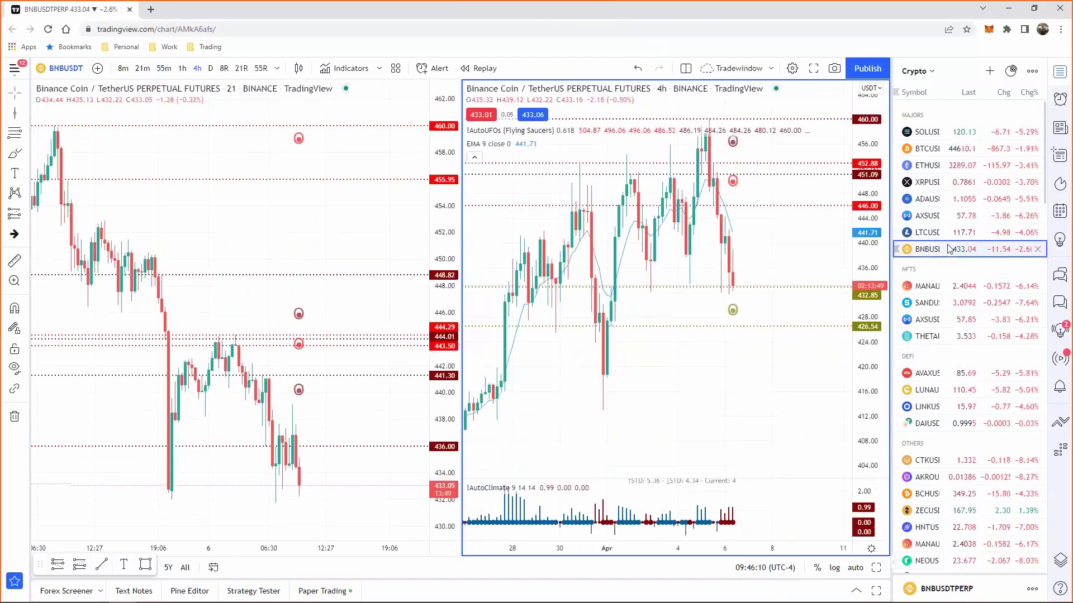
{"action": "left_click", "coordinate": [950, 286]}
{"action": "left_click", "coordinate": [948, 303]}
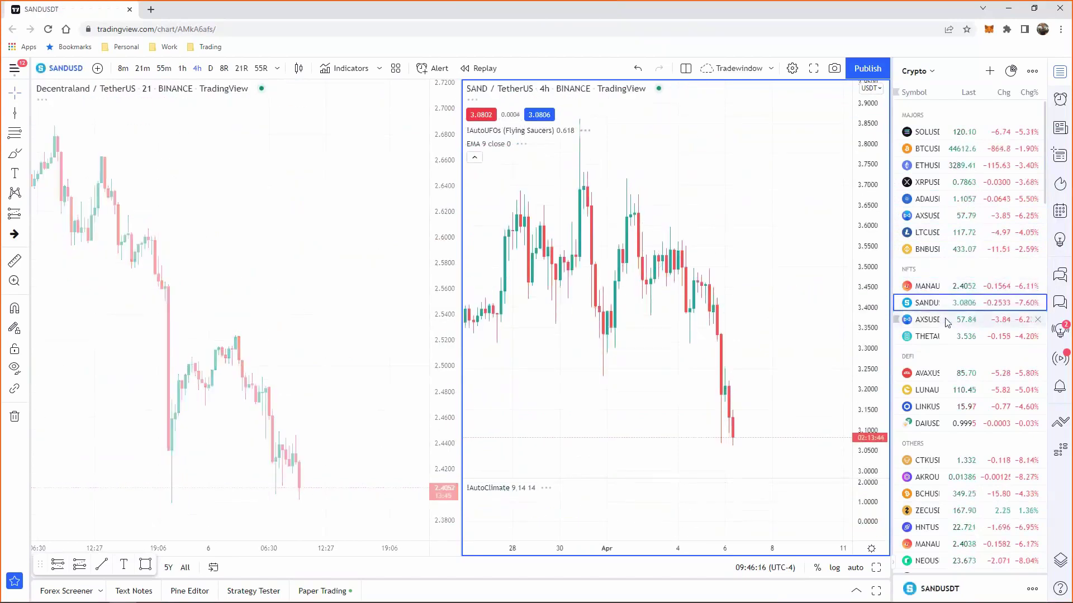
{"action": "left_click", "coordinate": [948, 320]}
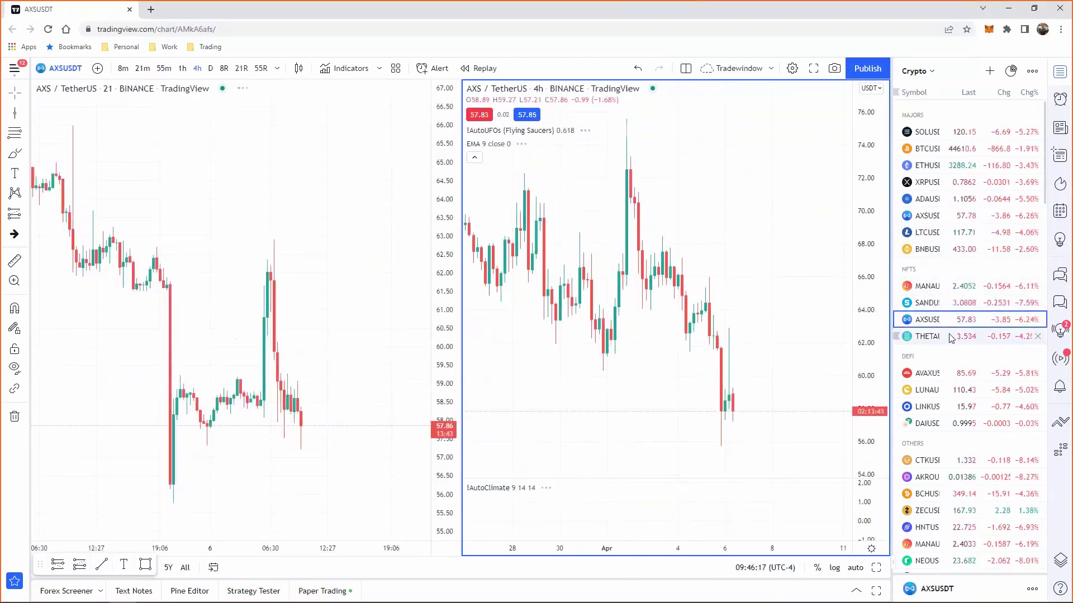
{"action": "left_click", "coordinate": [950, 337]}
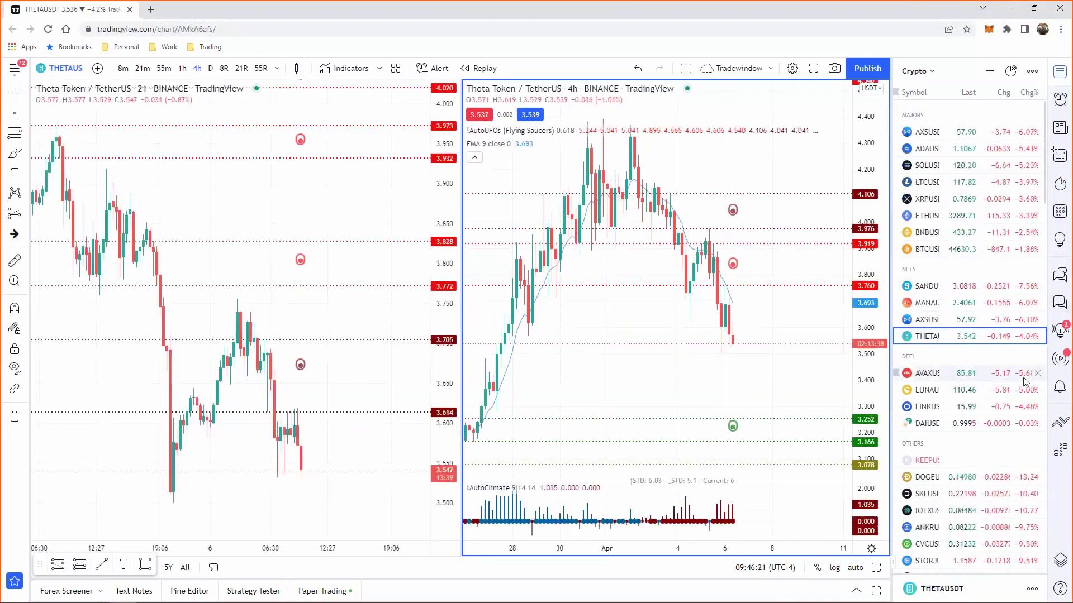
Sort the watchlist by Chg%, then load the Zilliqa, Zcash and Monero perpetual charts
{"action": "left_click", "coordinate": [1030, 92]}
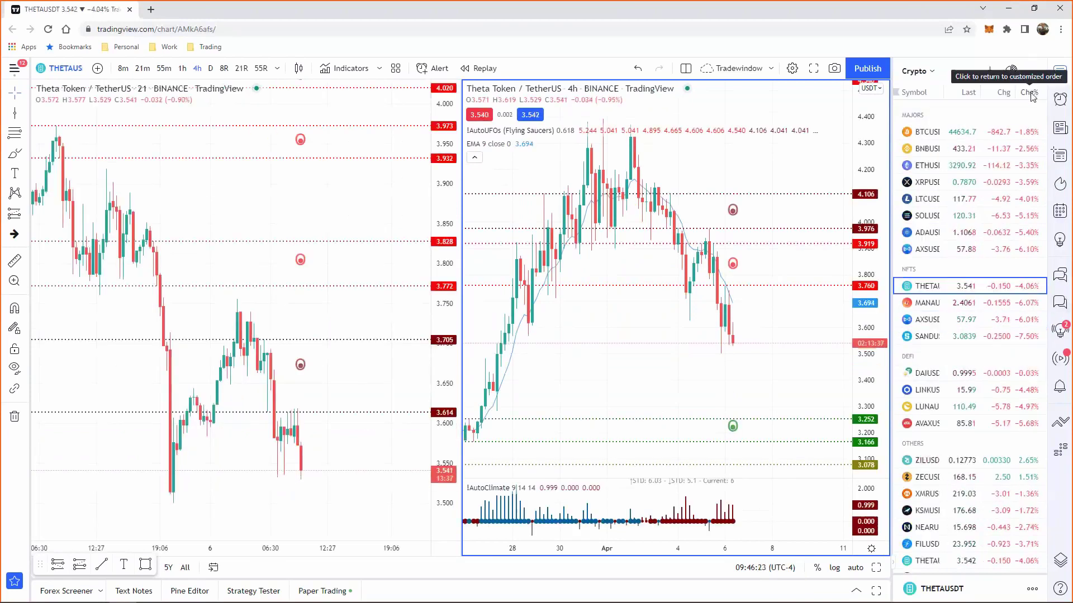
{"action": "left_click", "coordinate": [977, 463]}
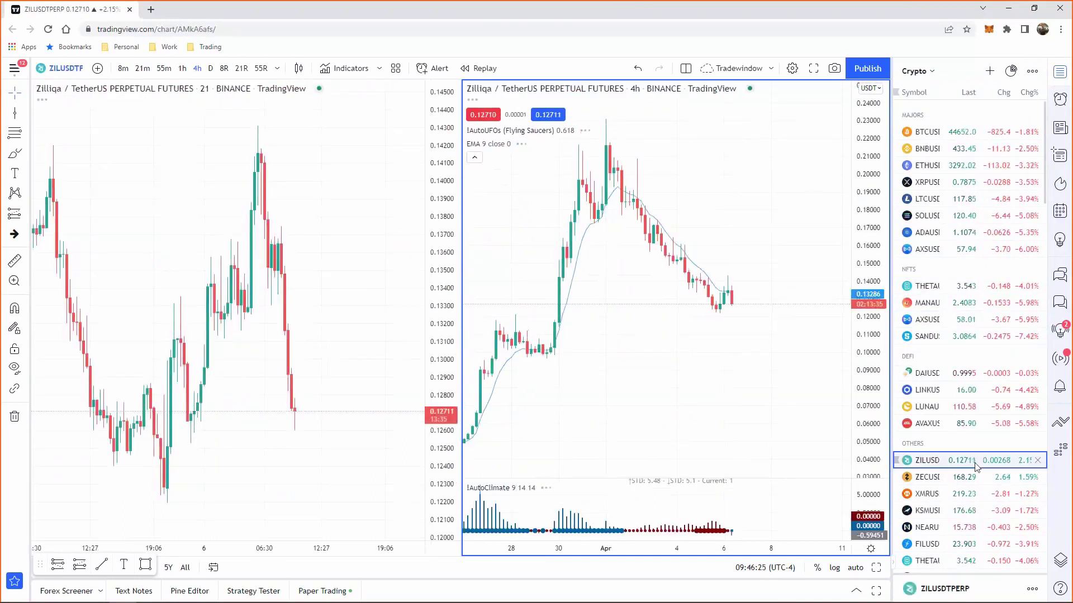
{"action": "left_click", "coordinate": [979, 476]}
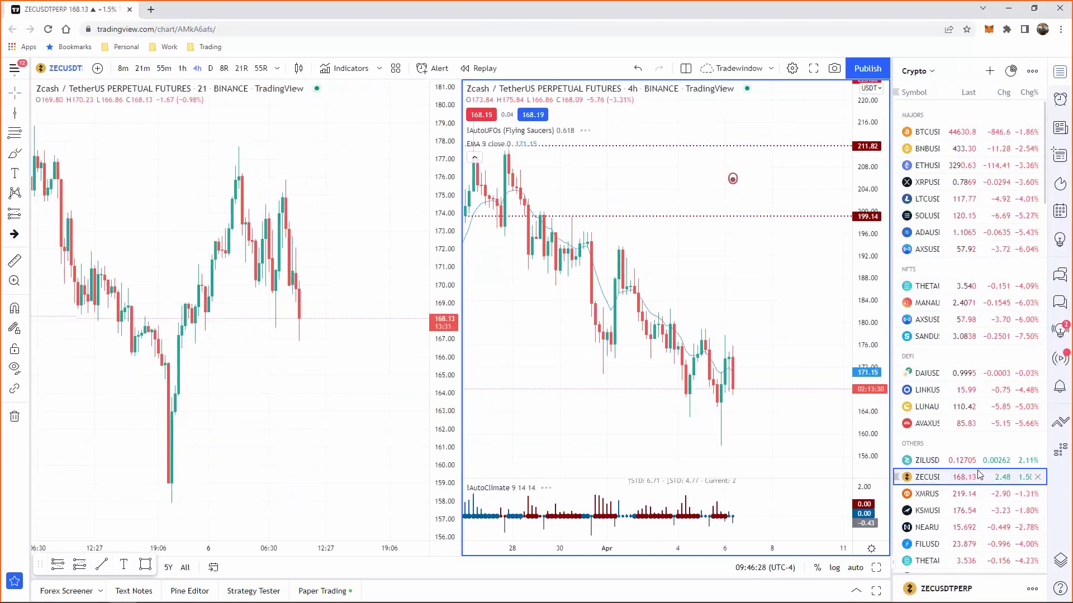
{"action": "left_click", "coordinate": [981, 493]}
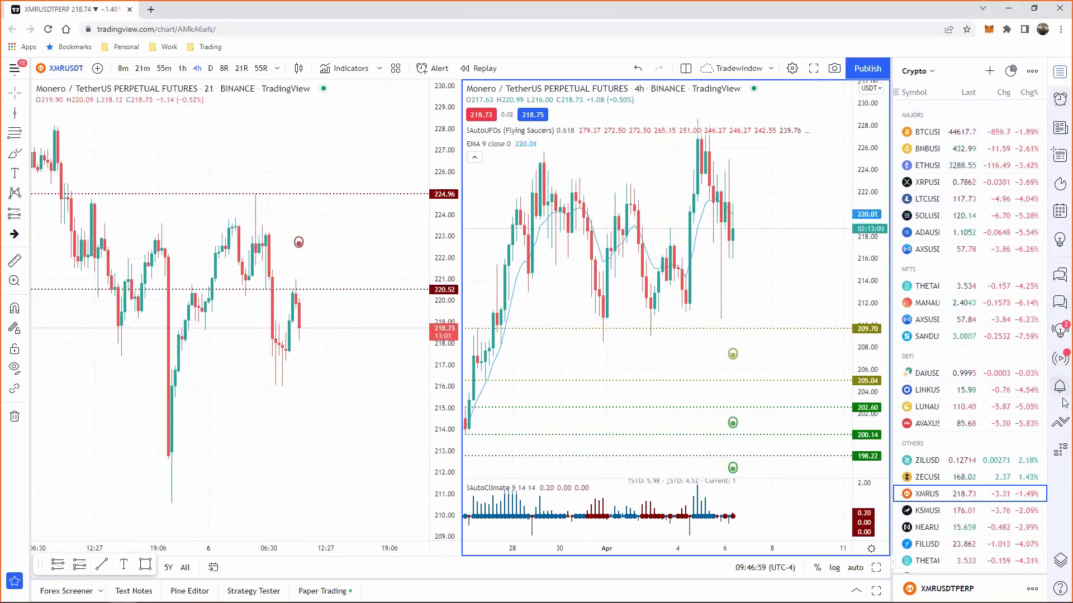
Start a limit sell order on XMRUSDT perpetuals priced at 220.52
{"action": "left_click", "coordinate": [1060, 419]}
{"action": "left_click", "coordinate": [821, 132]}
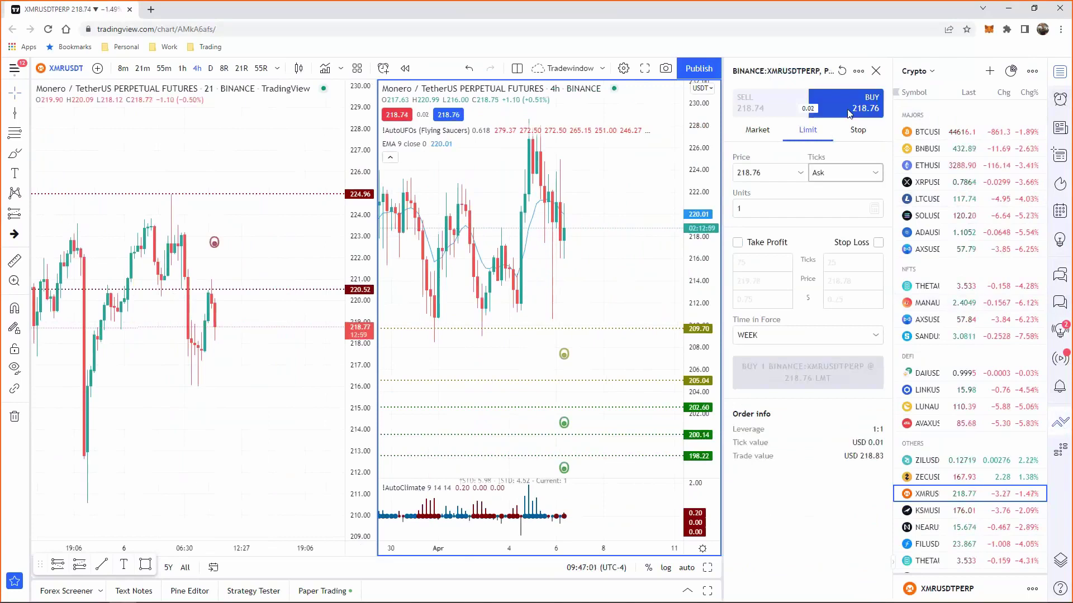
{"action": "left_click", "coordinate": [760, 104]}
{"action": "left_click", "coordinate": [776, 174]}
{"action": "type", "text": "220.52"}
Attach take profit and stop loss, setting the stop loss to 225.16
{"action": "left_click", "coordinate": [738, 242]}
{"action": "left_click", "coordinate": [878, 243]}
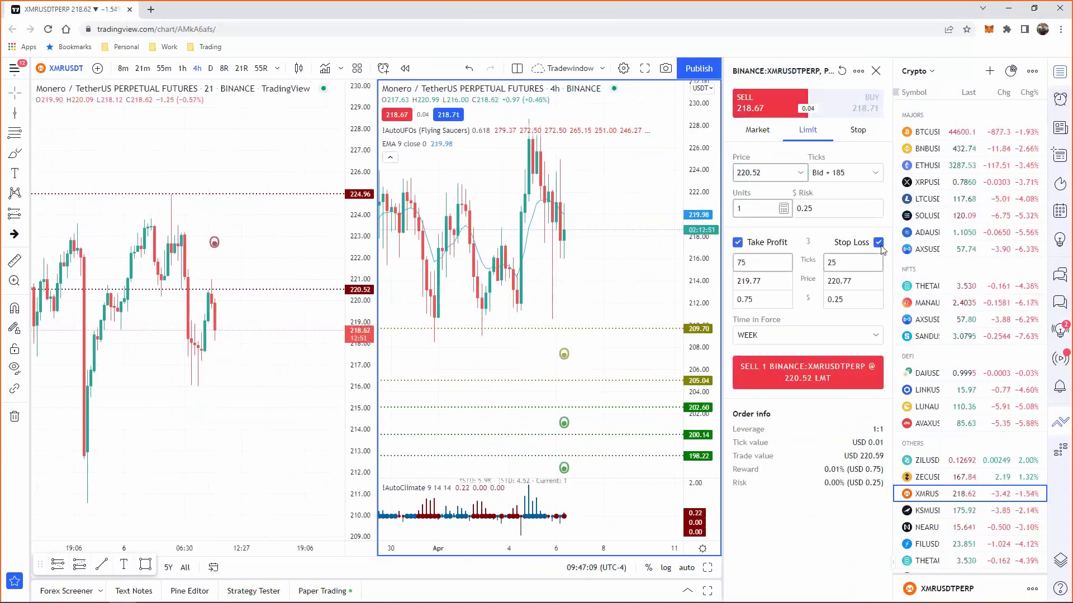
{"action": "left_click", "coordinate": [856, 281]}
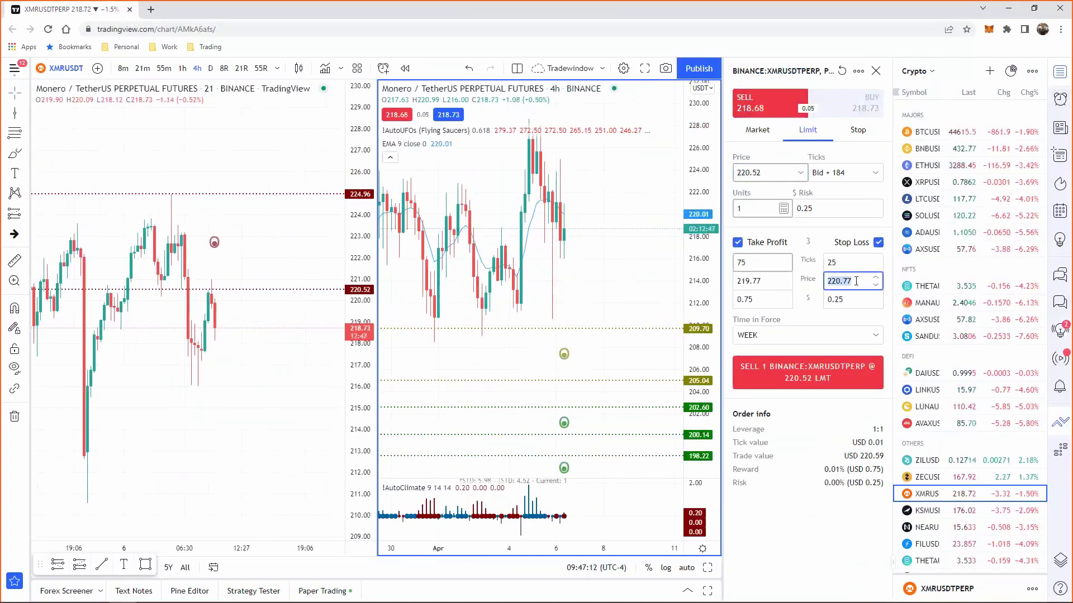
{"action": "type", "text": "224.96"}
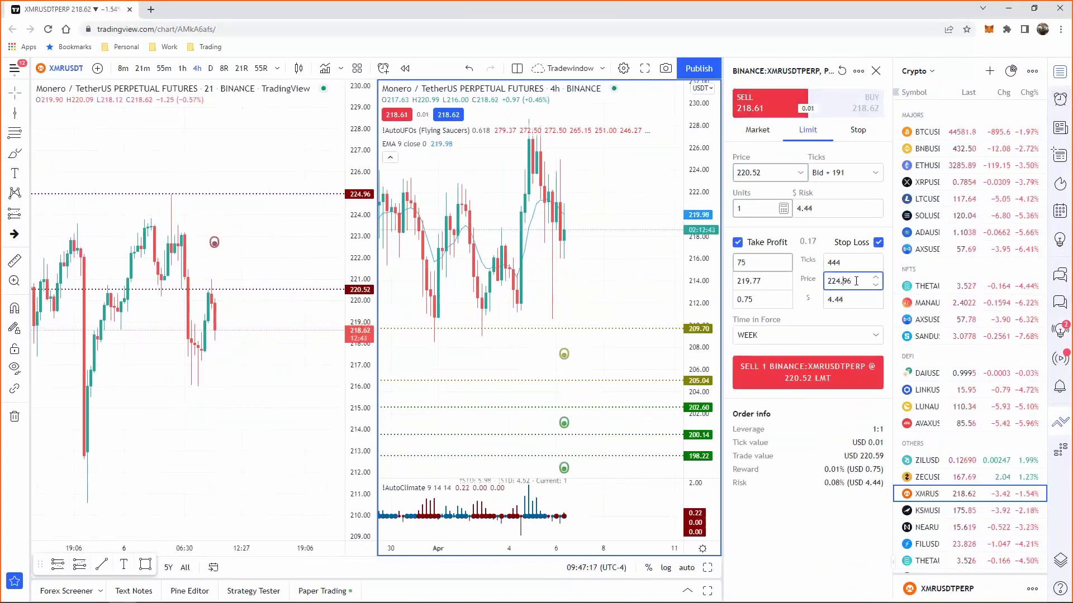
{"action": "key", "text": "Up"}
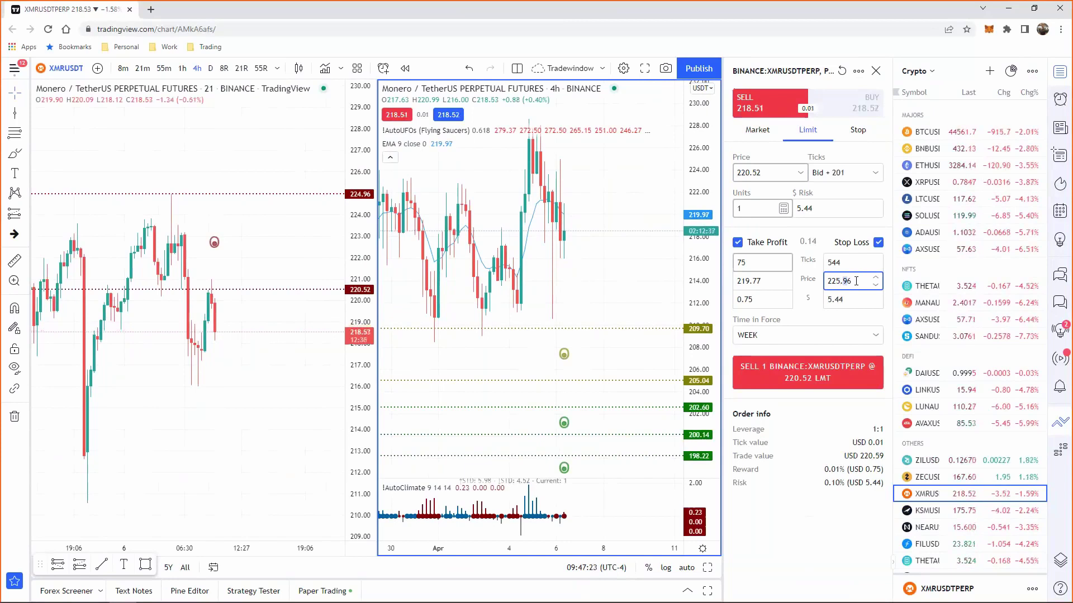
{"action": "key", "text": "BackSpace"}
{"action": "type", "text": "1"}
Set a 1:1 reward ratio and $150 risk, putting take profit at 215.88
{"action": "left_click", "coordinate": [808, 241]}
{"action": "left_click", "coordinate": [823, 208]}
{"action": "type", "text": "150"}
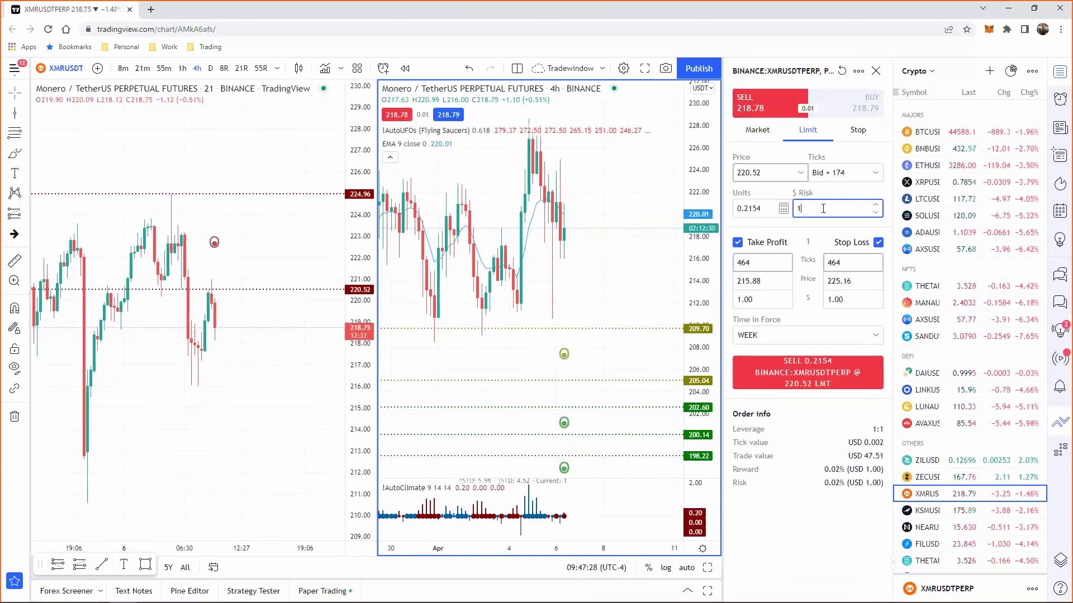
{"action": "left_click", "coordinate": [804, 237]}
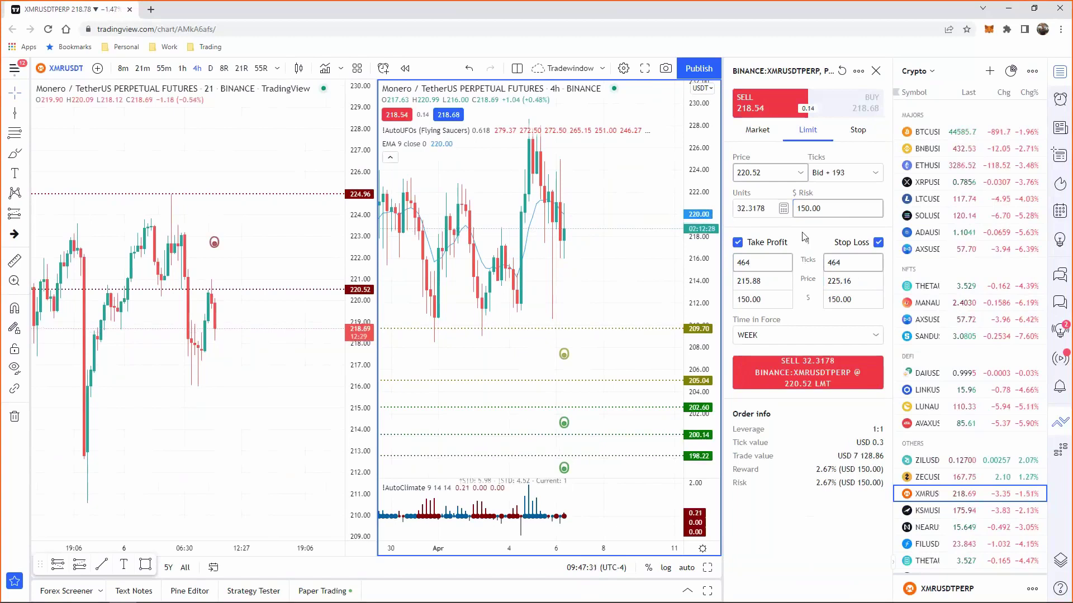
{"action": "left_click", "coordinate": [798, 336]}
{"action": "left_click", "coordinate": [782, 412]}
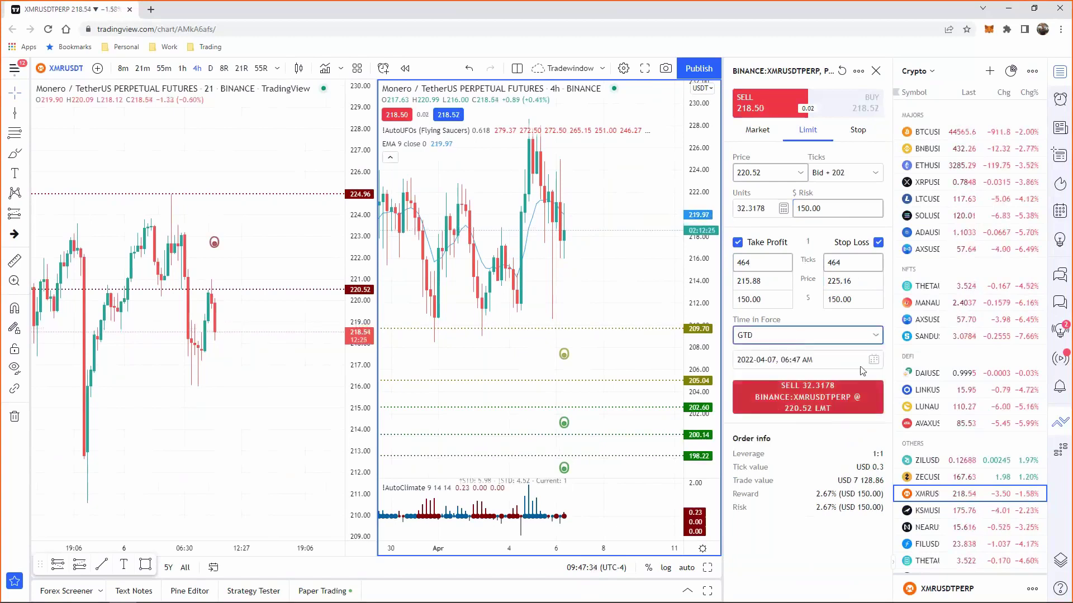
{"action": "left_click", "coordinate": [874, 361]}
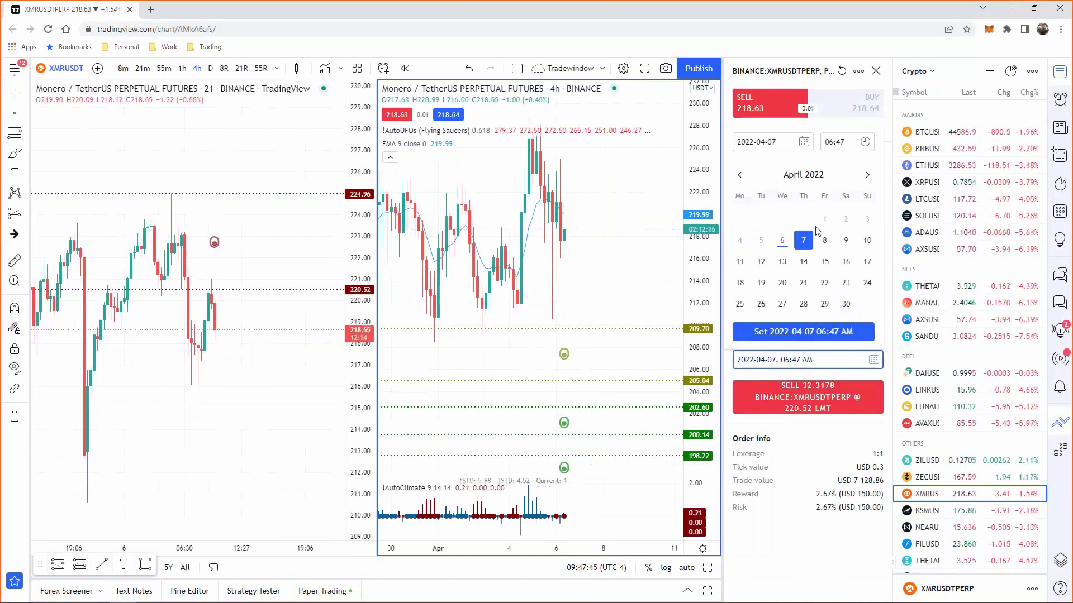
{"action": "left_click", "coordinate": [836, 142]}
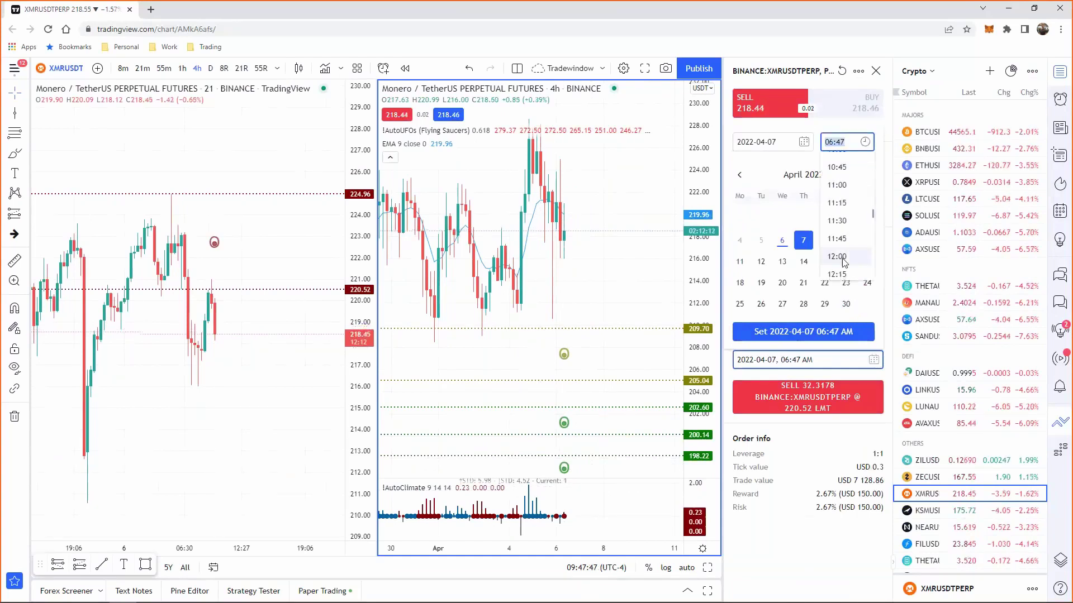
{"action": "left_click", "coordinate": [843, 260]}
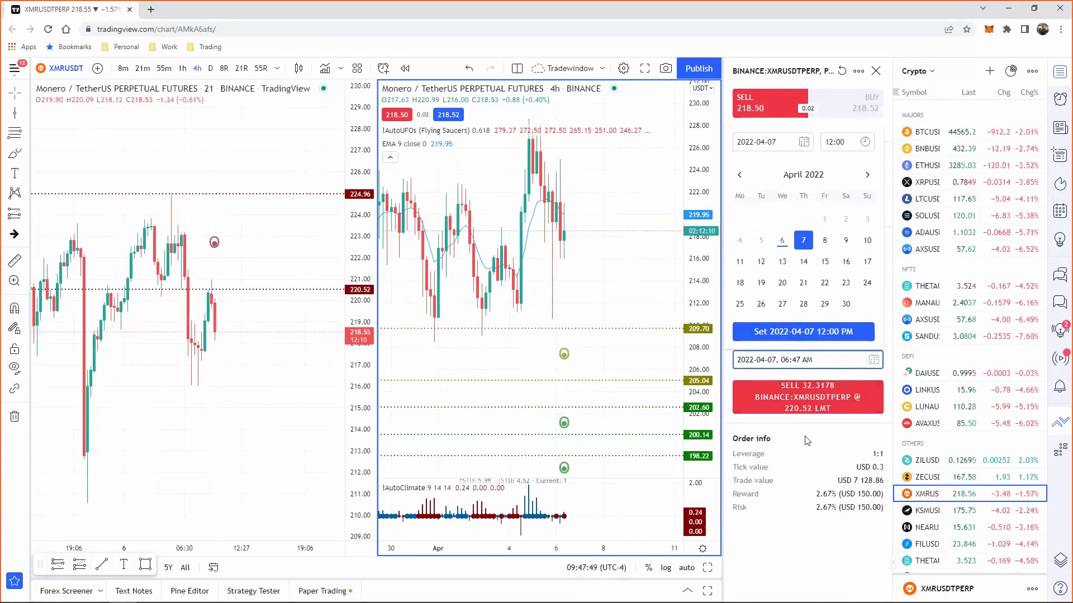
{"action": "left_click", "coordinate": [803, 331]}
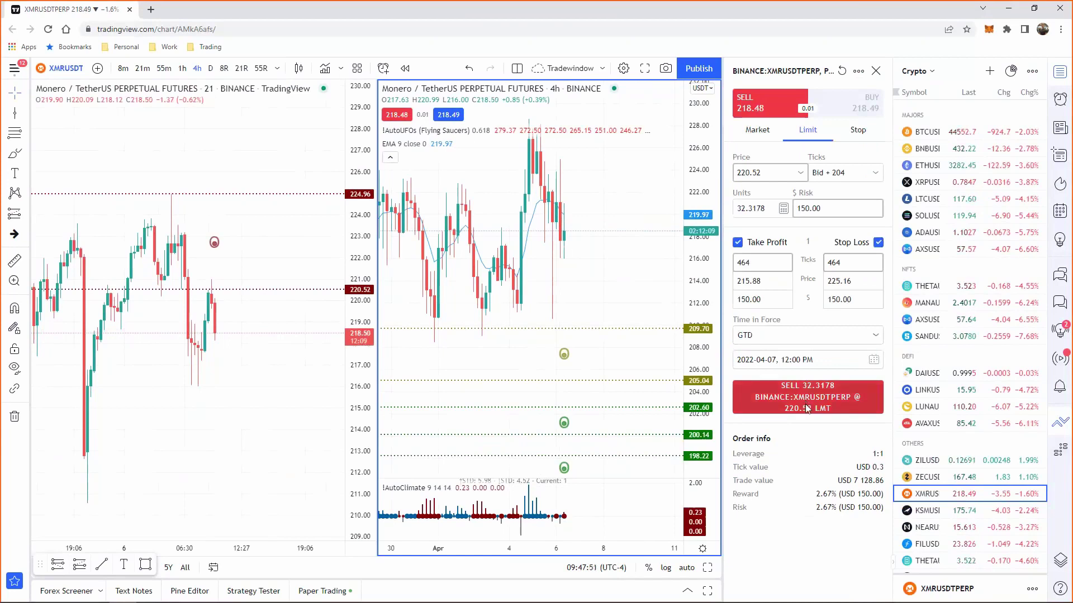
{"action": "left_click", "coordinate": [807, 408]}
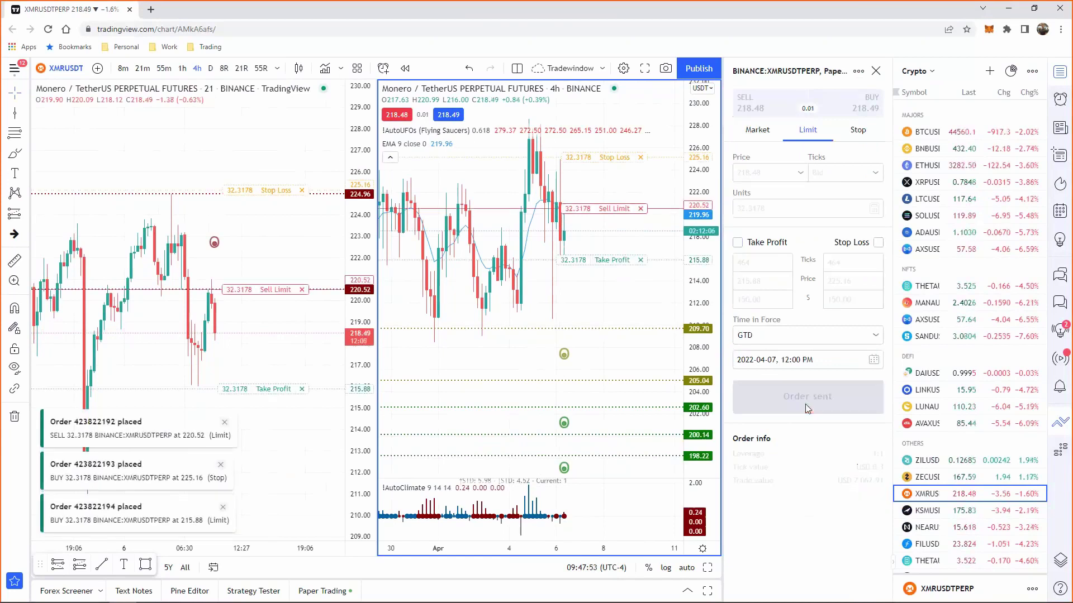
Start a second XMRUSDTPERP sell limit at 220.51 with stop loss raised to 225.16
{"action": "left_click", "coordinate": [777, 104]}
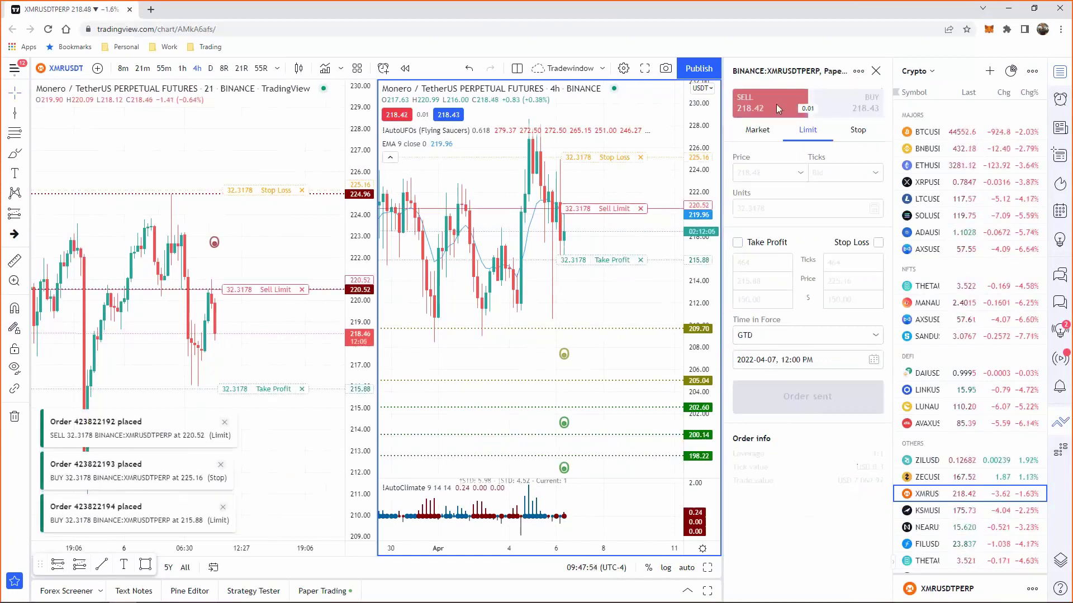
{"action": "left_click", "coordinate": [775, 174]}
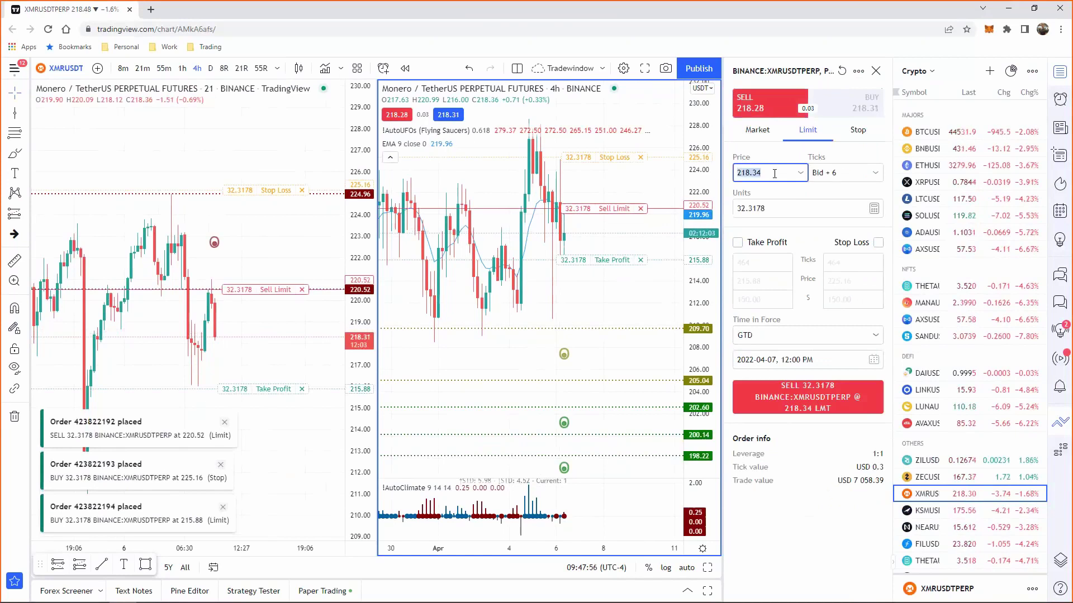
{"action": "type", "text": "220.51"}
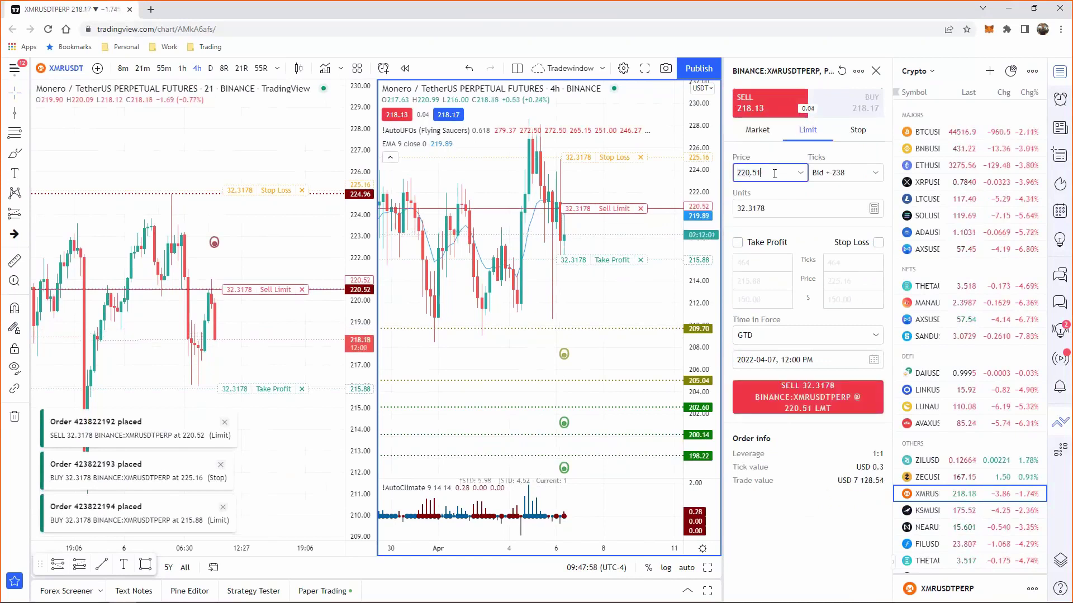
{"action": "left_click", "coordinate": [877, 243]}
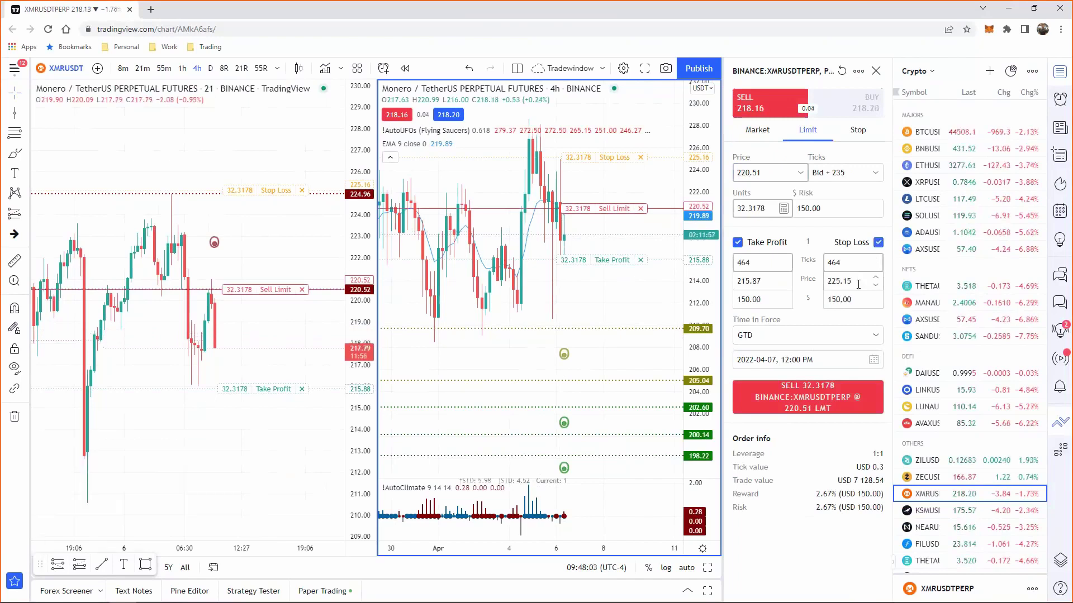
{"action": "left_click", "coordinate": [859, 285]}
{"action": "key", "text": "Up"}
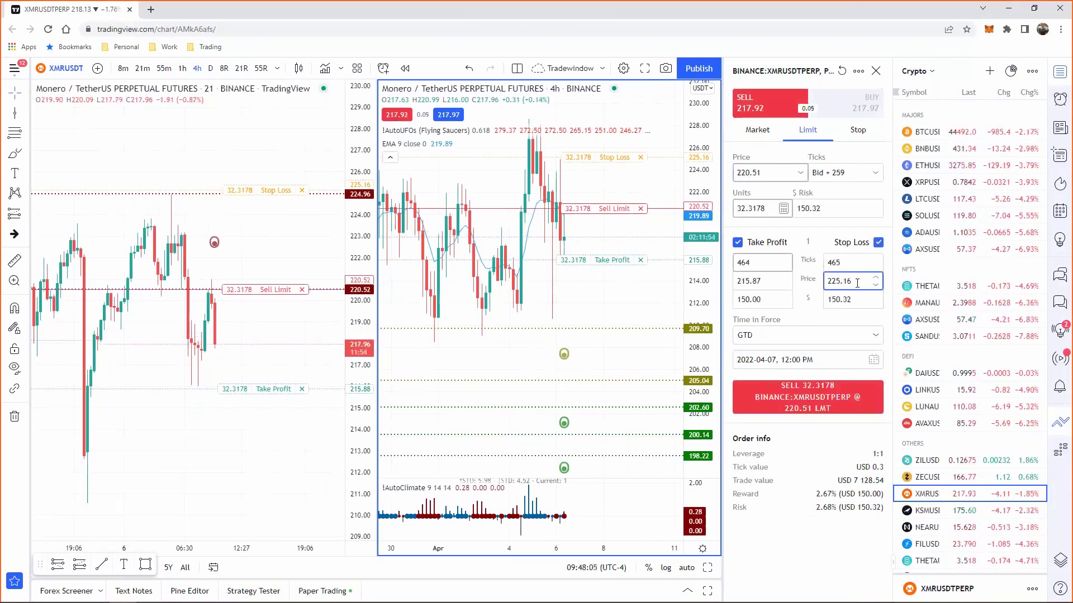
Set take profit 209.70 and $150 risk, then submit the 32.2483-unit sell order
{"action": "left_click", "coordinate": [765, 281]}
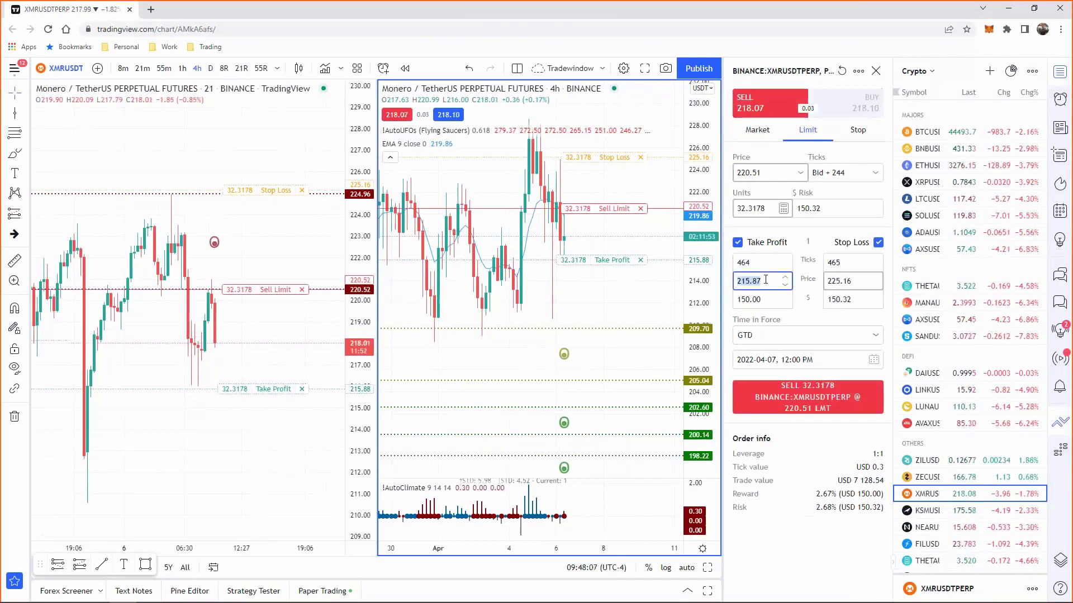
{"action": "type", "text": "209.70"}
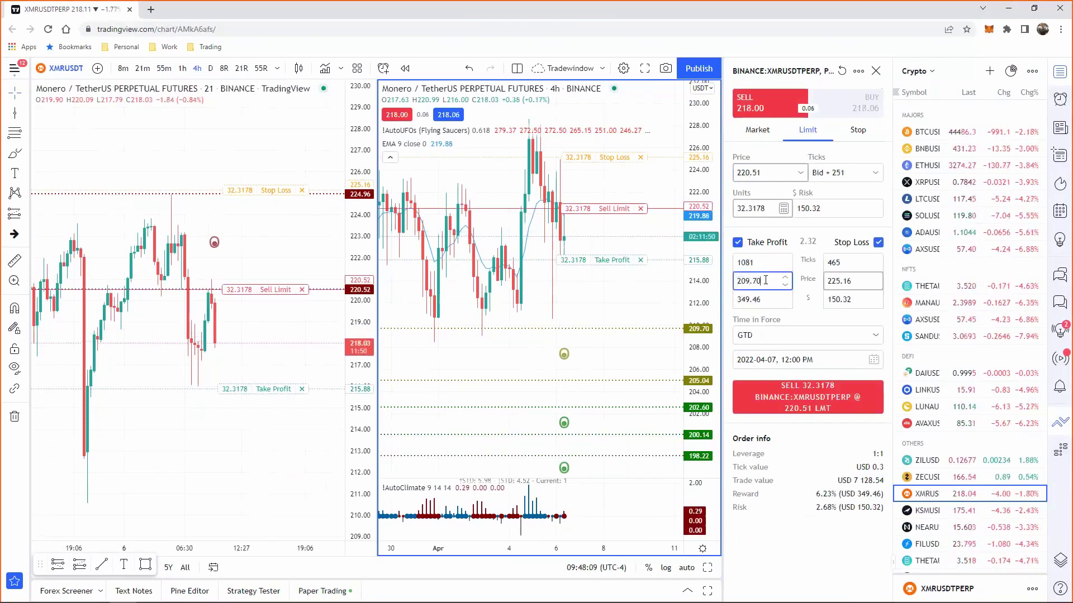
{"action": "left_click", "coordinate": [822, 210]}
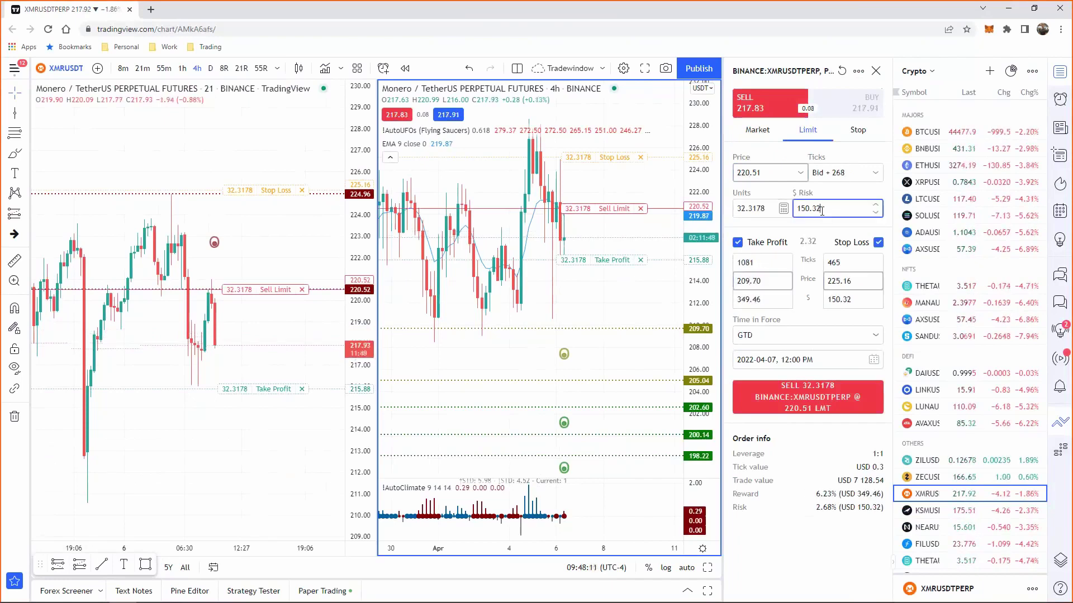
{"action": "key", "text": "BackSpace"}
{"action": "key", "text": "BackSpace"}
{"action": "type", "text": "0"}
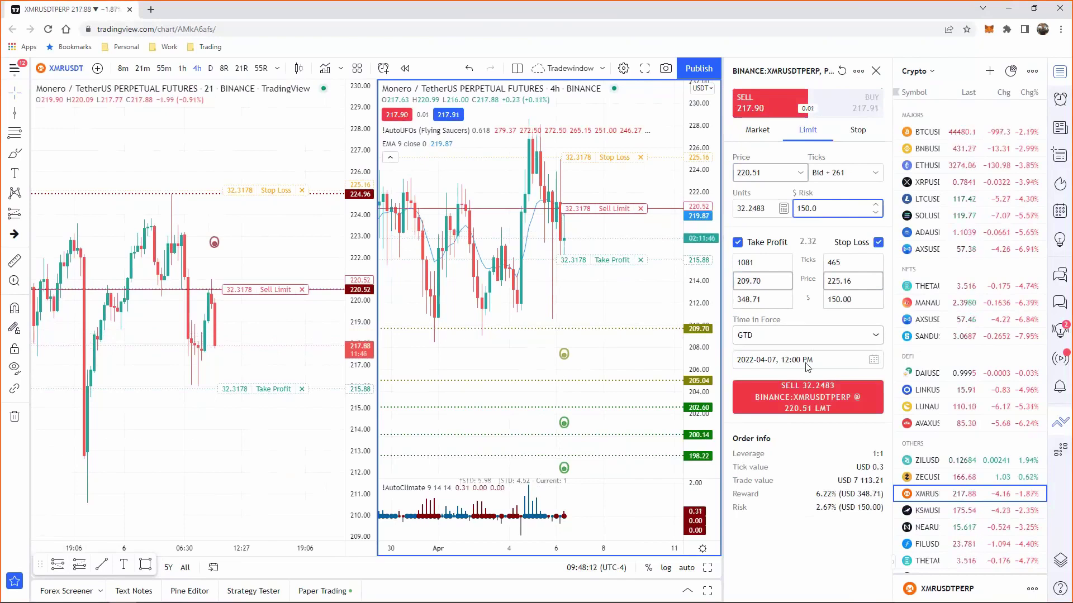
{"action": "left_click", "coordinate": [811, 401]}
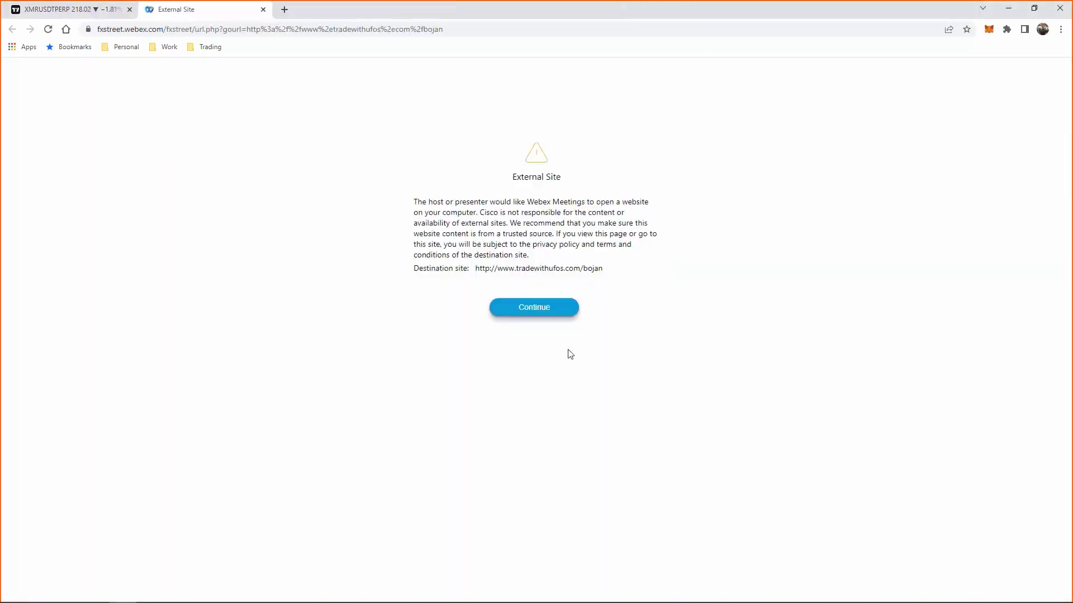
Continue to the tradewithufos coaching page, scroll to its footer, then back up
{"action": "left_click", "coordinate": [538, 314]}
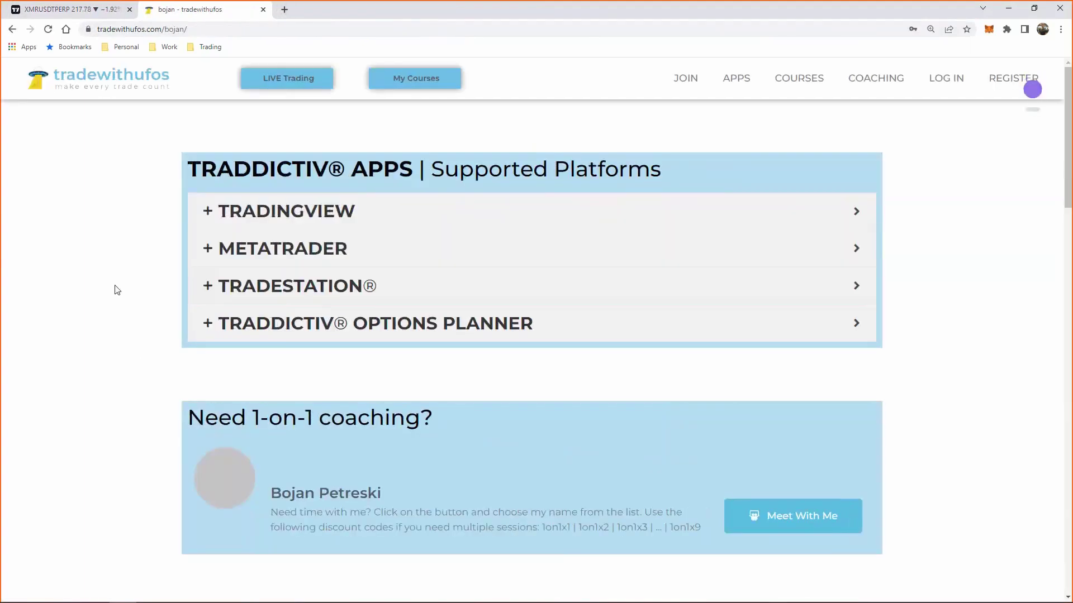
{"action": "scroll", "coordinate": [117, 310], "scroll_direction": "down", "scroll_amount": 2}
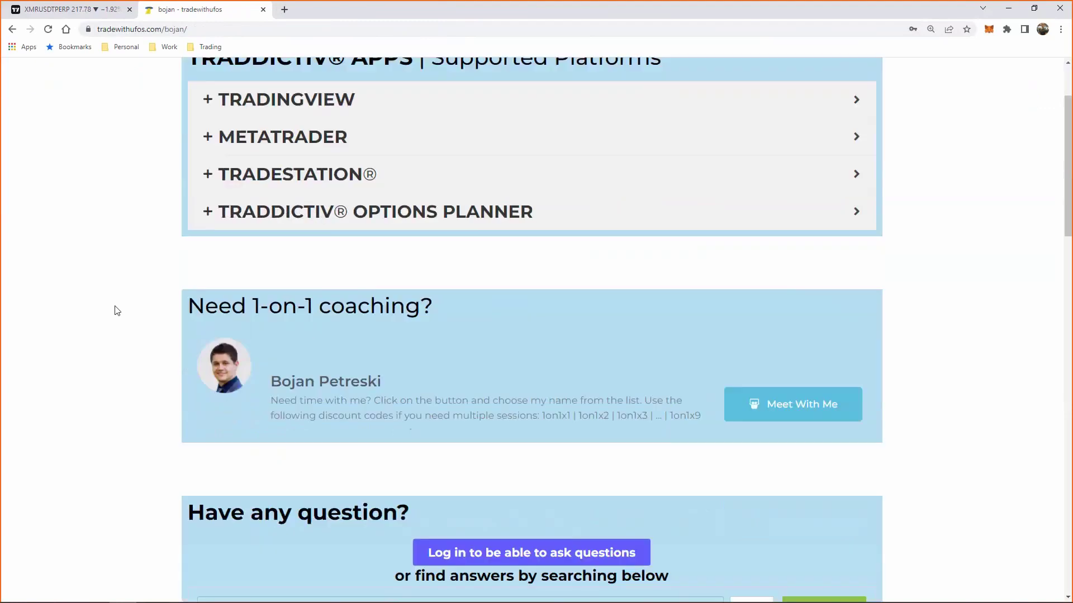
{"action": "scroll", "coordinate": [117, 311], "scroll_direction": "down", "scroll_amount": 2}
{"action": "scroll", "coordinate": [639, 384], "scroll_direction": "down", "scroll_amount": 2}
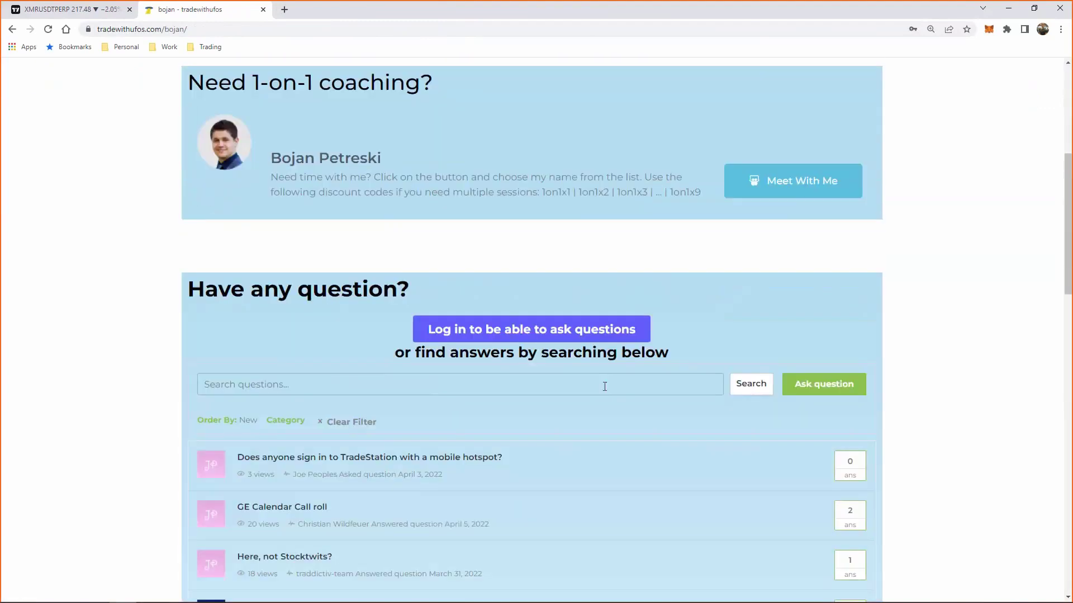
{"action": "scroll", "coordinate": [605, 386], "scroll_direction": "down", "scroll_amount": 20}
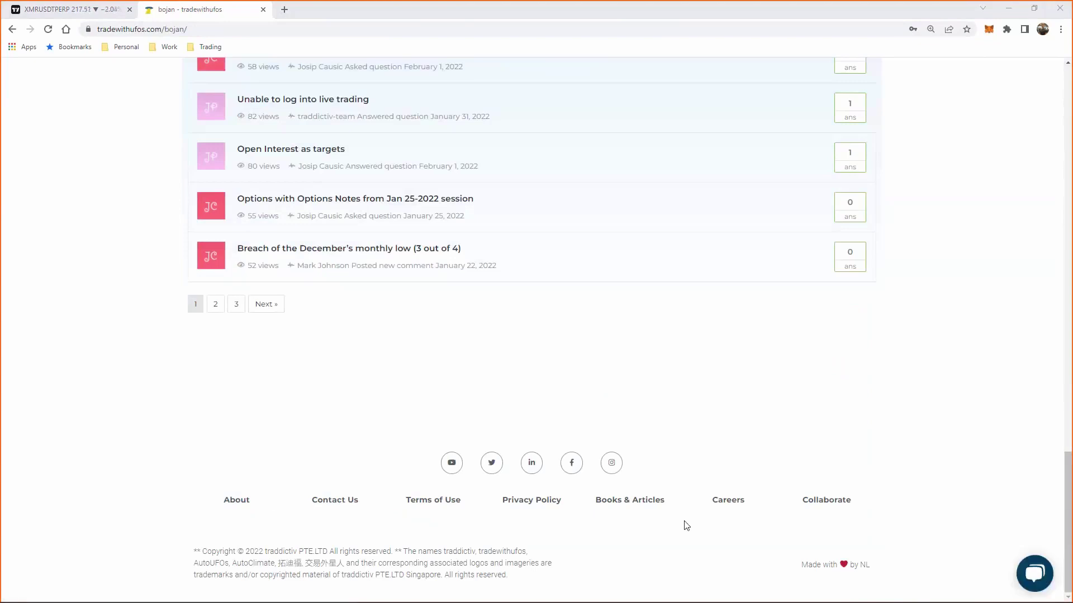
{"action": "scroll", "coordinate": [682, 412], "scroll_direction": "up", "scroll_amount": 7}
{"action": "scroll", "coordinate": [683, 411], "scroll_direction": "up", "scroll_amount": 20}
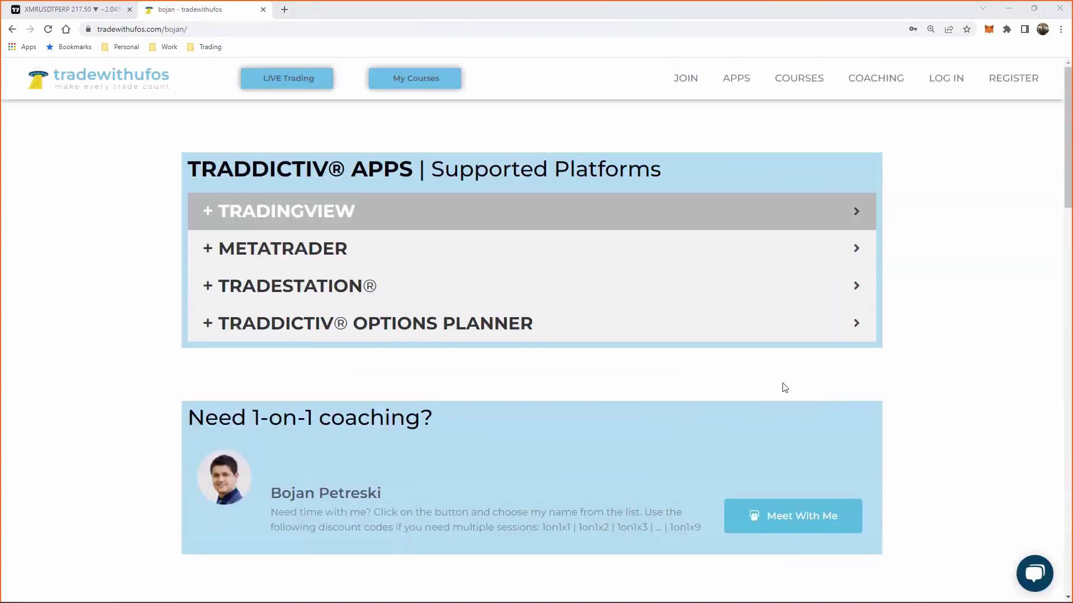
View the NZDUSD 1H setup image in Photos, then return to TradingView's XMRUSDT charts
{"action": "left_click", "coordinate": [1008, 12]}
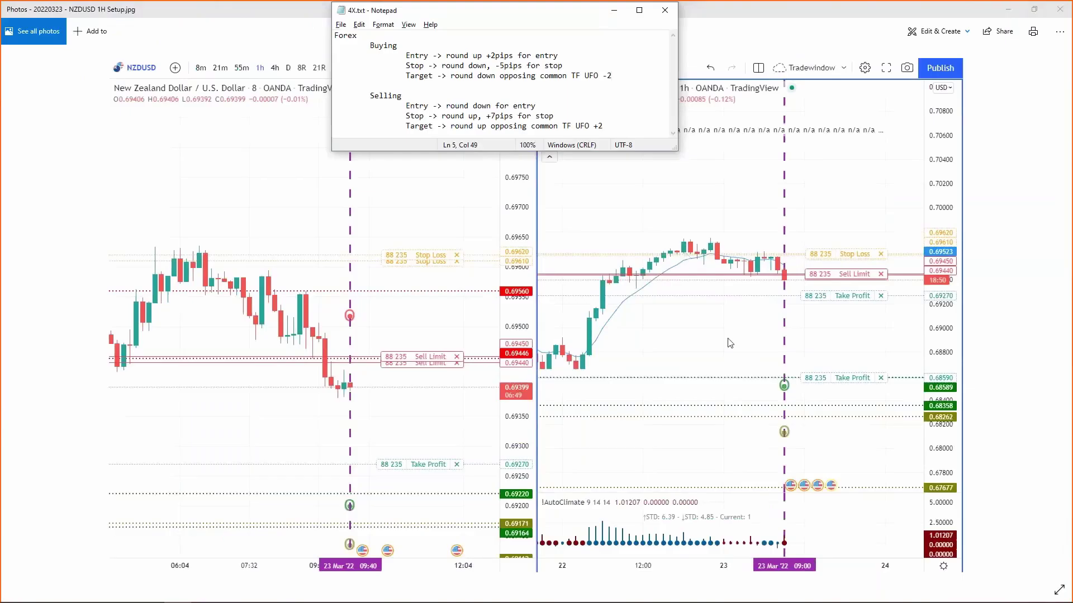
{"action": "left_click", "coordinate": [740, 341]}
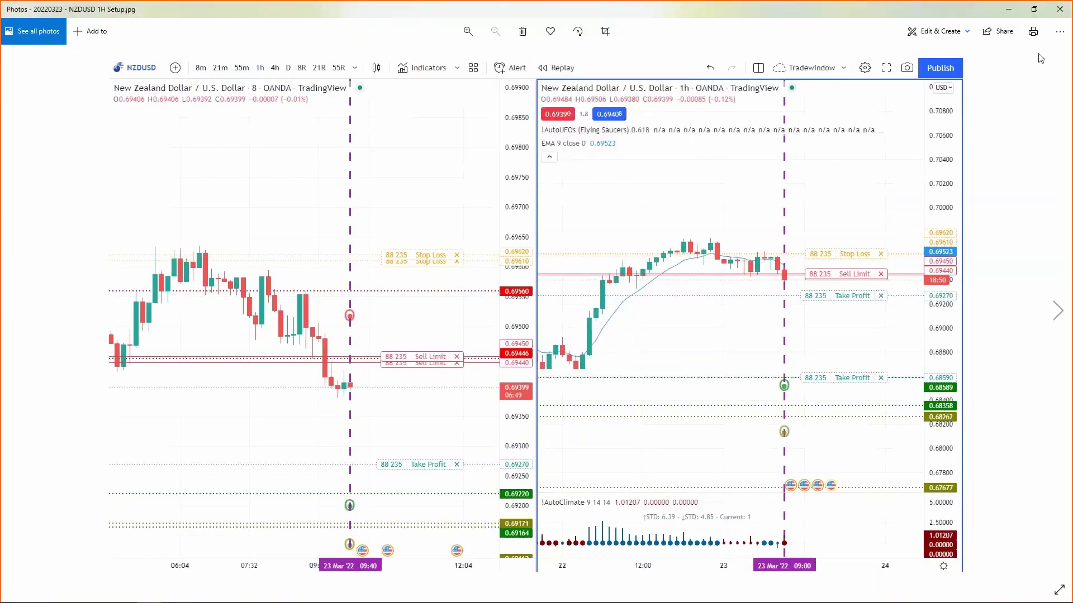
{"action": "left_click", "coordinate": [1008, 9]}
{"action": "key", "text": "alt+Tab"}
{"action": "key", "text": "alt+Tab"}
{"action": "left_click", "coordinate": [90, 10]}
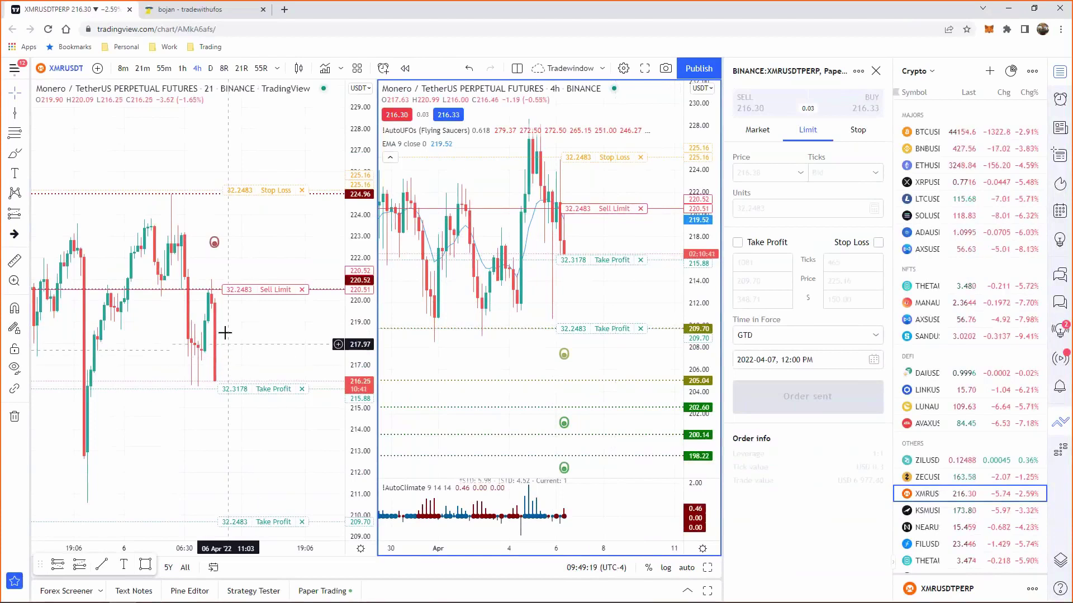
Close the order panel on the left chart and begin a Lightshot area capture
{"action": "left_click", "coordinate": [216, 256]}
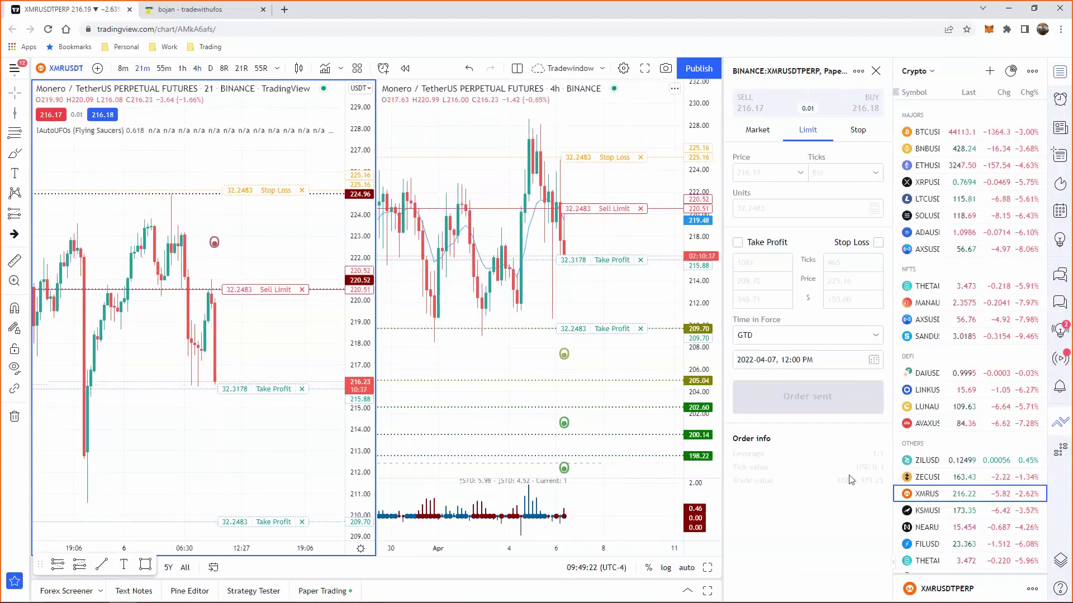
{"action": "left_click", "coordinate": [876, 71]}
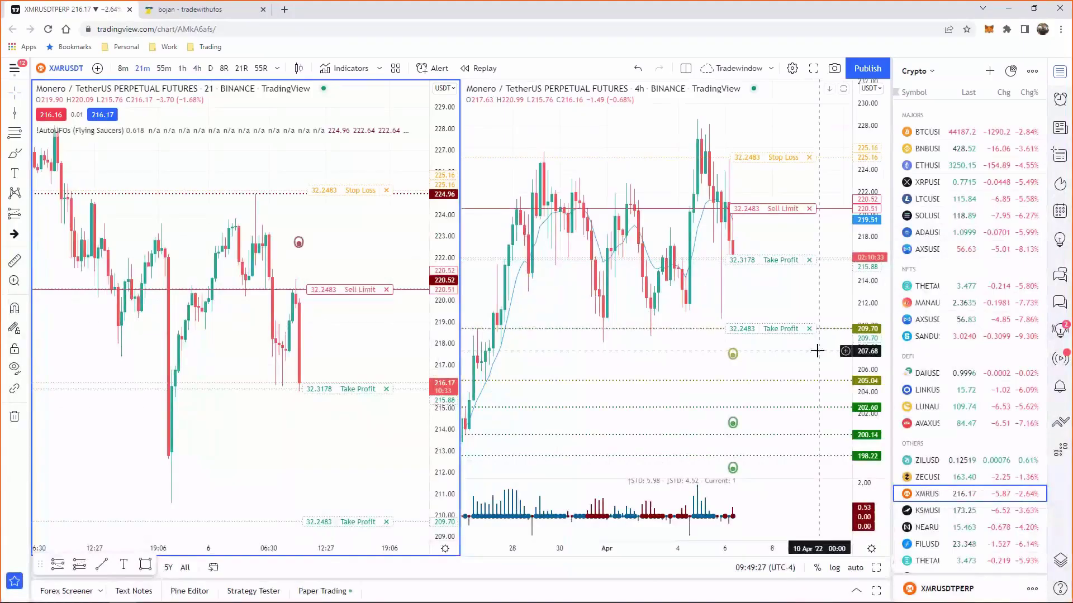
{"action": "key", "text": "Print"}
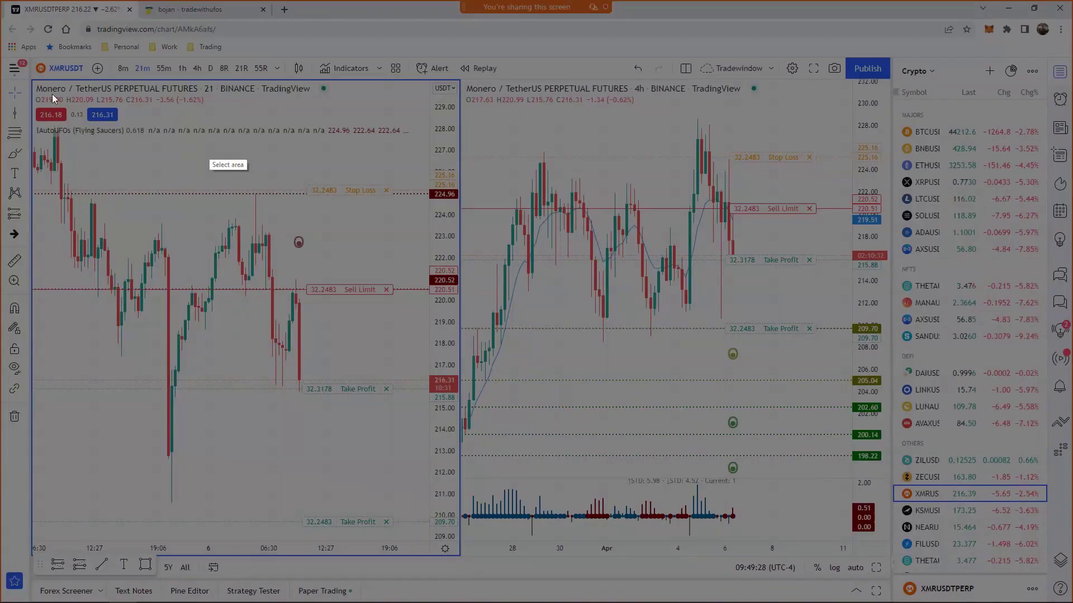
{"action": "left_click_drag", "start_coordinate": [29, 58], "coordinate": [662, 440]}
Add vertical lines at the latest bar on both charts and capture a 1533x898 area over both charts
{"action": "left_click", "coordinate": [15, 134]}
{"action": "left_click", "coordinate": [299, 351]}
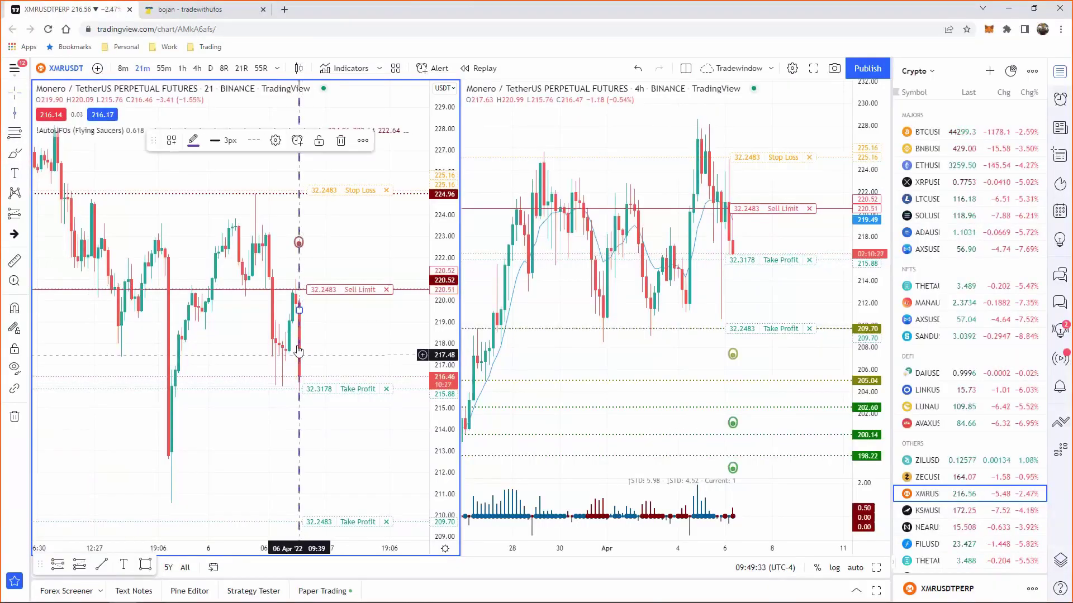
{"action": "left_click", "coordinate": [605, 149]}
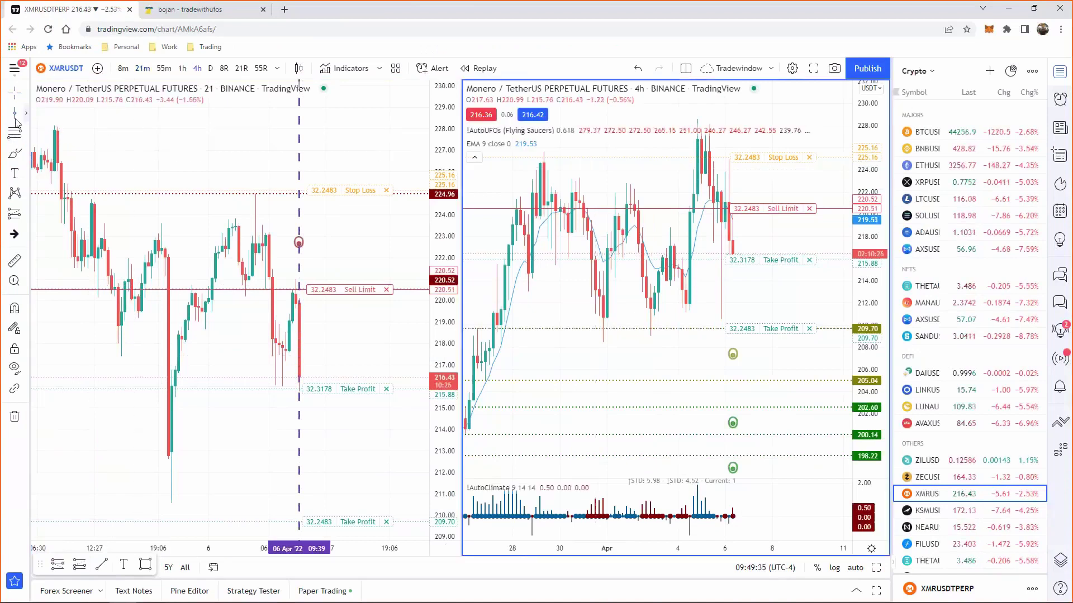
{"action": "left_click", "coordinate": [774, 260]}
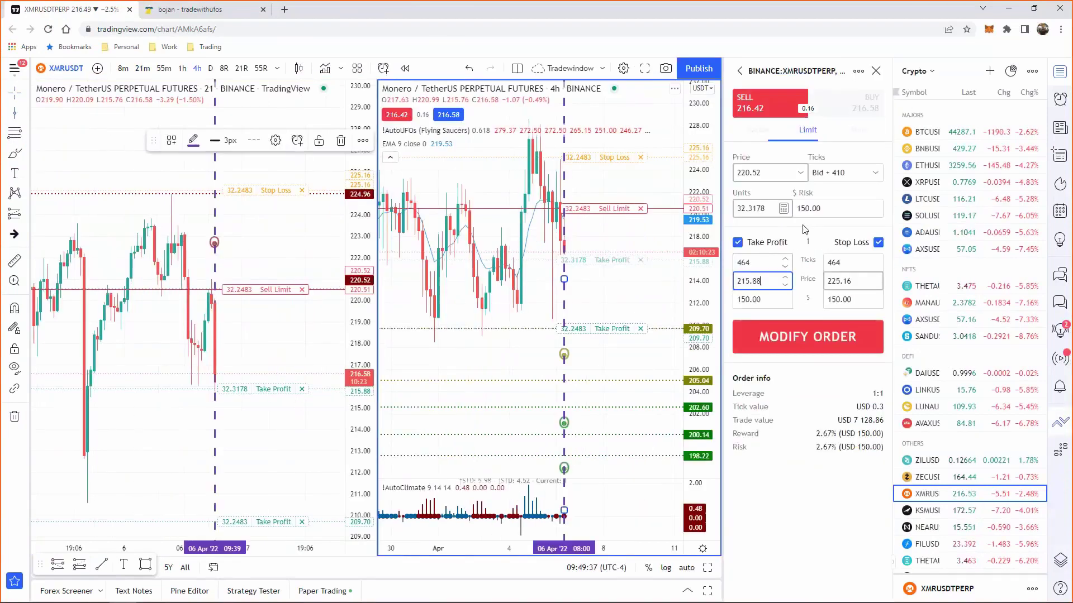
{"action": "left_click", "coordinate": [875, 71]}
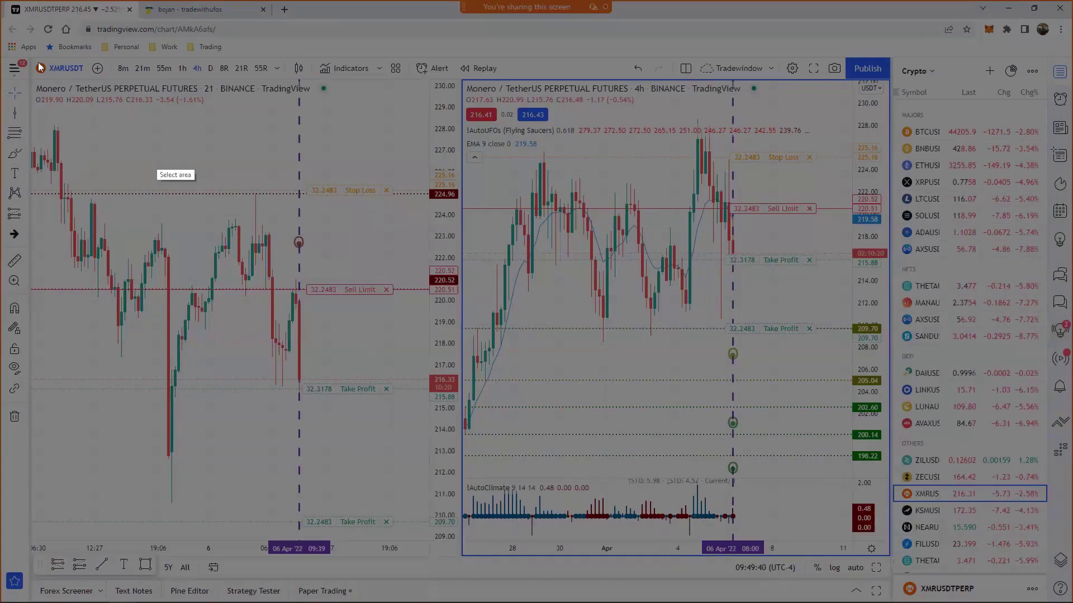
{"action": "left_click_drag", "start_coordinate": [33, 58], "coordinate": [889, 561]}
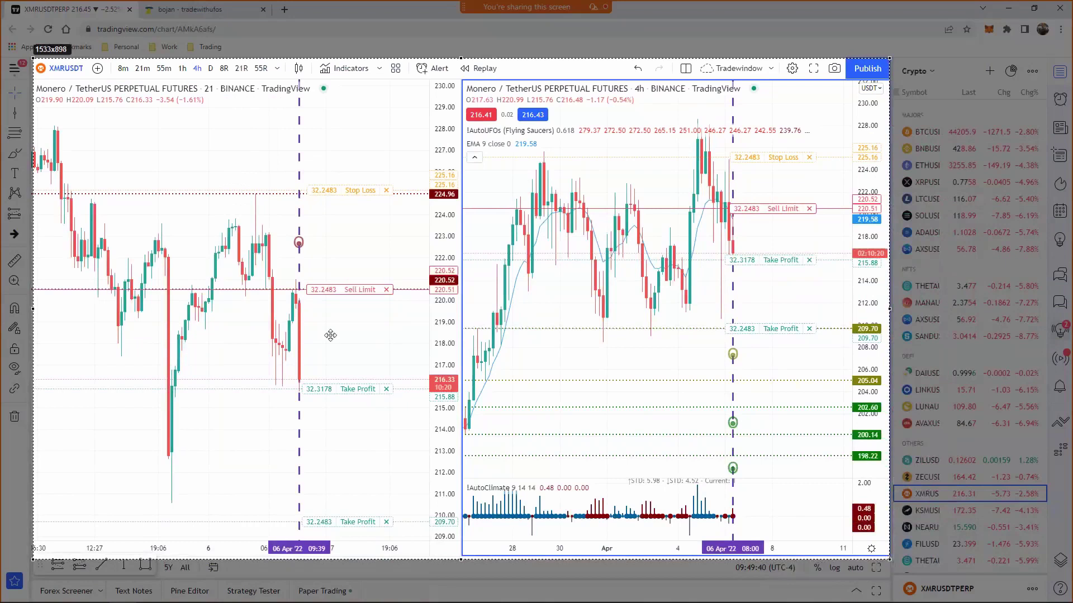